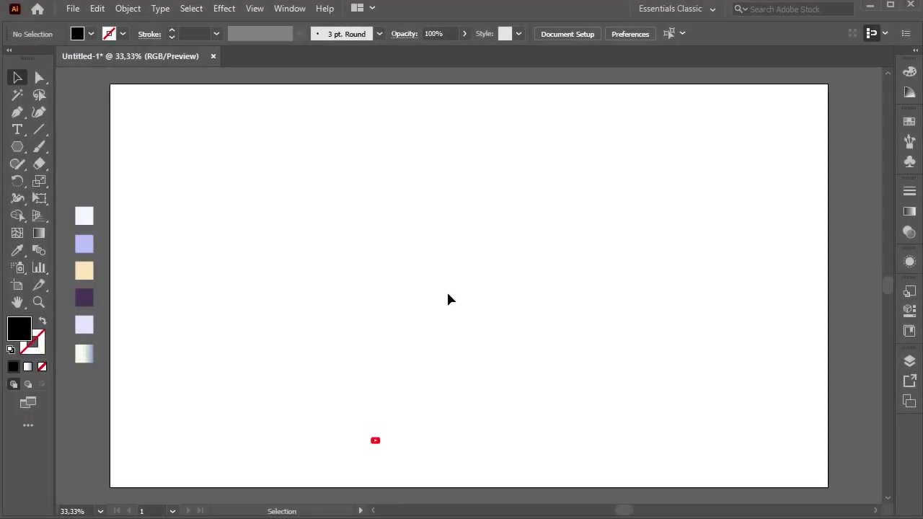
# Step: Draw a 3-sided polygon triangle near the artboard centre and make it an unfilled outline
pyautogui.click(17, 147)
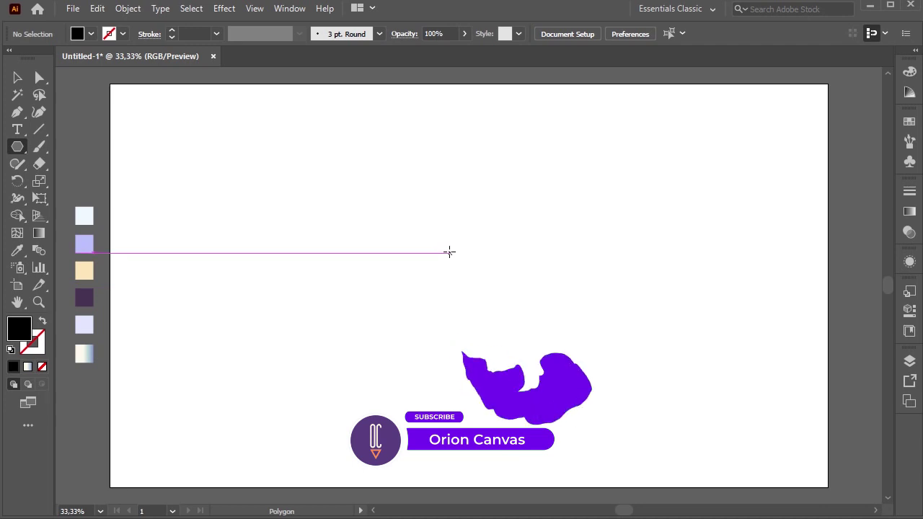
pyautogui.moveTo(449, 245); pyautogui.dragTo(476, 280)
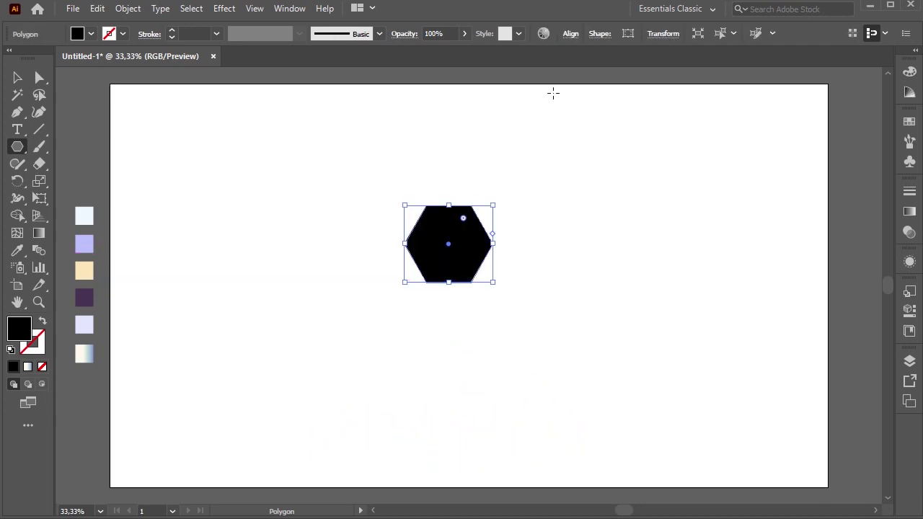
pyautogui.click(598, 34)
pyautogui.write('3')
pyautogui.press('Return')
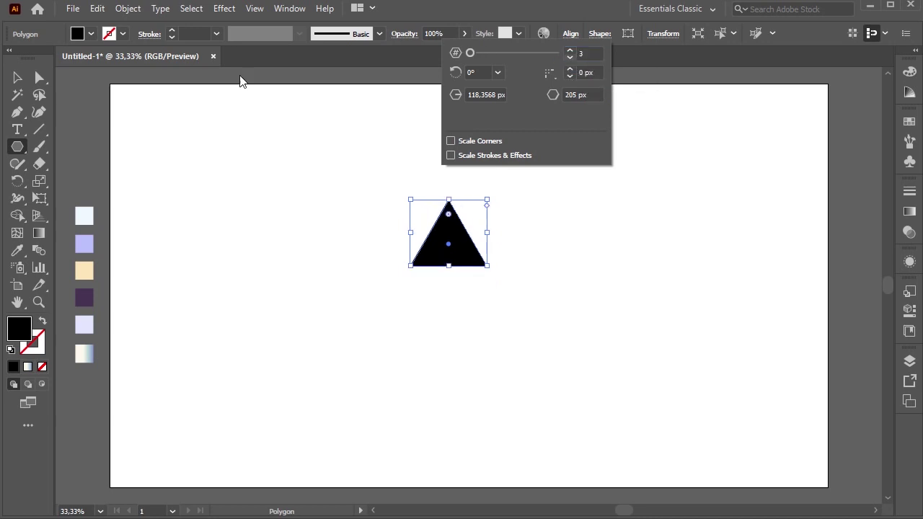
pyautogui.click(18, 78)
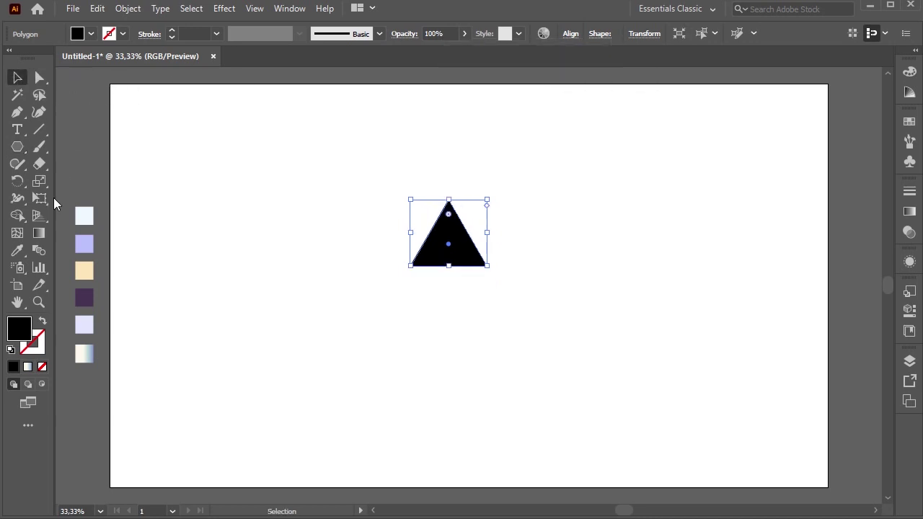
pyautogui.click(42, 321)
# Step: Convert the triangle's bottom-left corner into a curve point, keeping only its upper handle
pyautogui.click(40, 78)
pyautogui.hotkey('ctrl', '+')
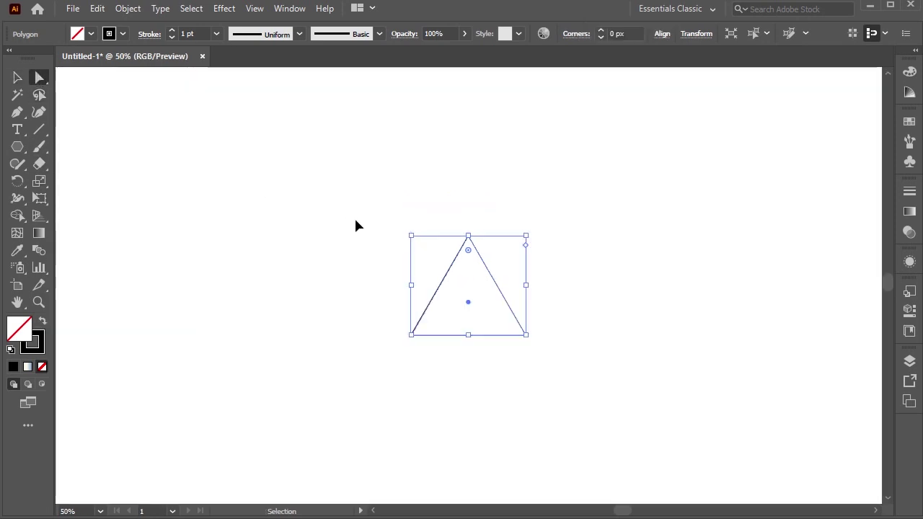
pyautogui.hotkey('ctrl', '+')
pyautogui.click(18, 112)
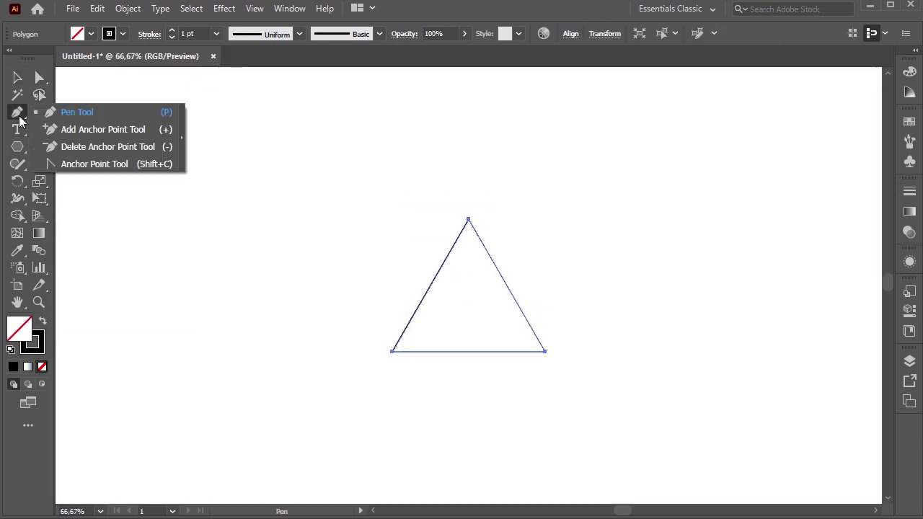
pyautogui.keyDown('alt'); pyautogui.click(391, 352); pyautogui.keyUp('alt')
pyautogui.moveTo(392, 353); pyautogui.dragTo(379, 366)
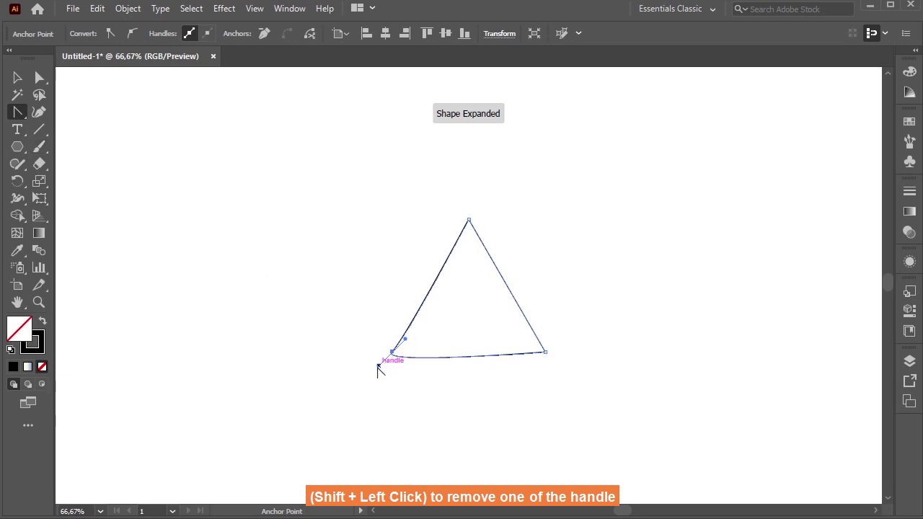
pyautogui.keyDown('shift'); pyautogui.click(379, 366); pyautogui.keyUp('shift')
# Step: Bend the left edge inward with that handle, then refill the triangle solid black
pyautogui.press('a')
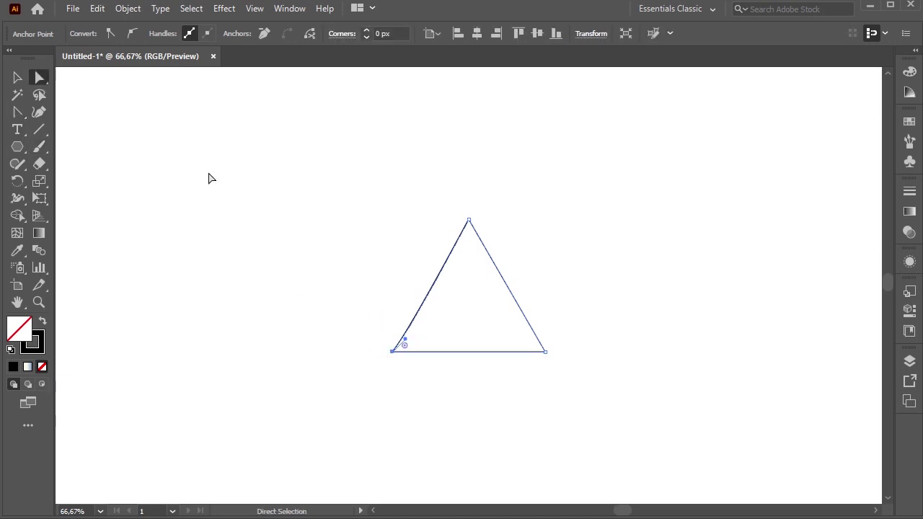
pyautogui.moveTo(404, 341); pyautogui.dragTo(457, 296)
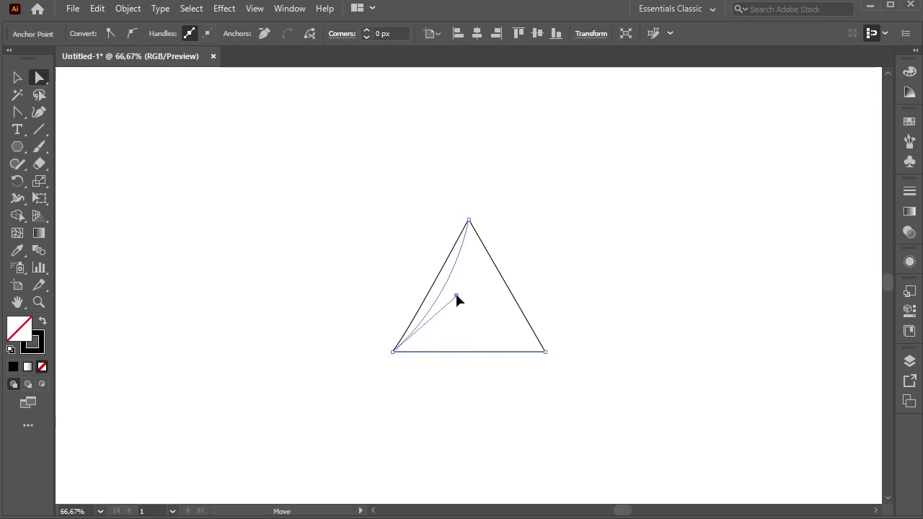
pyautogui.moveTo(457, 298); pyautogui.dragTo(457, 297)
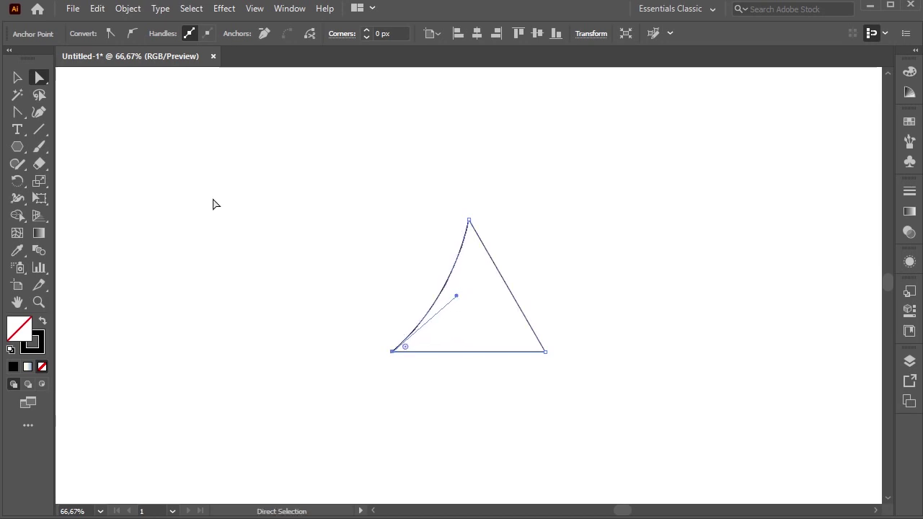
pyautogui.press('v')
pyautogui.moveTo(322, 220); pyautogui.dragTo(620, 421)
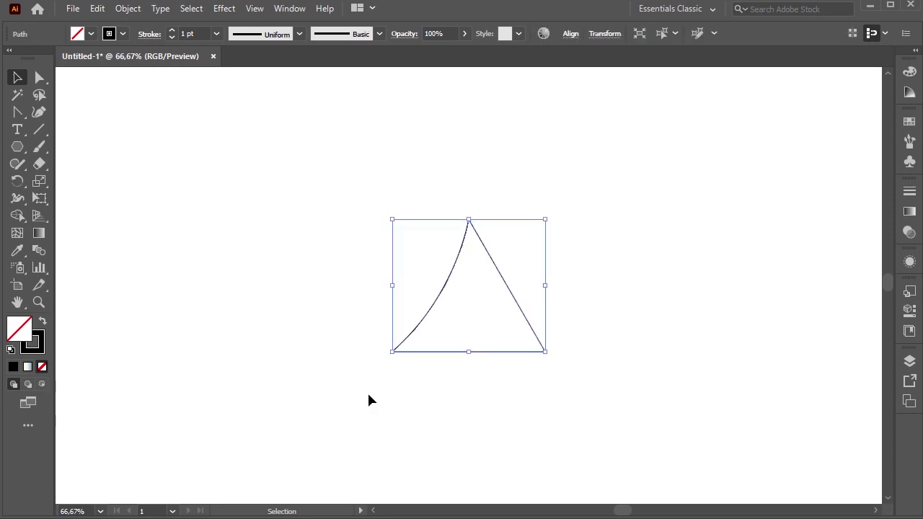
pyautogui.click(44, 323)
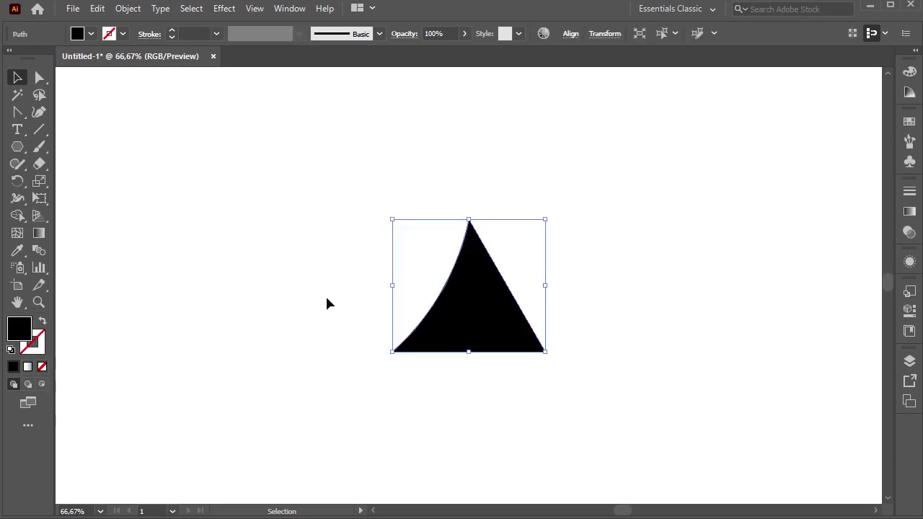
# Step: Place a smaller copy of the curved triangle overlapping just above the original
pyautogui.moveTo(384, 284); pyautogui.dragTo(546, 373)
pyautogui.moveTo(496, 322); pyautogui.dragTo(497, 280)
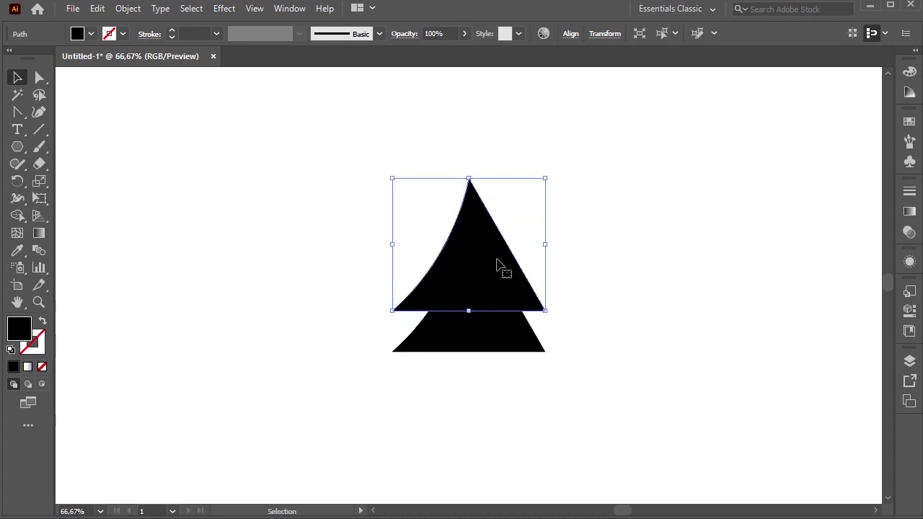
pyautogui.moveTo(546, 178); pyautogui.dragTo(530, 193)
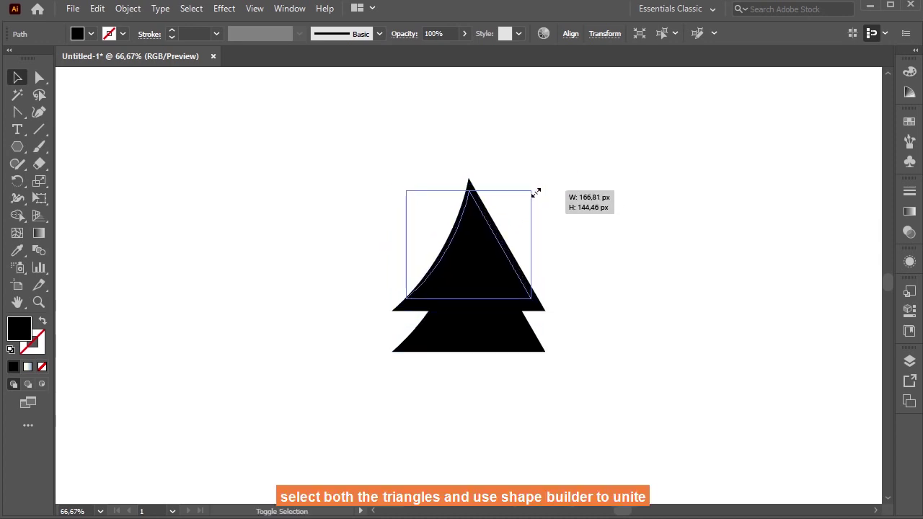
pyautogui.click(565, 222)
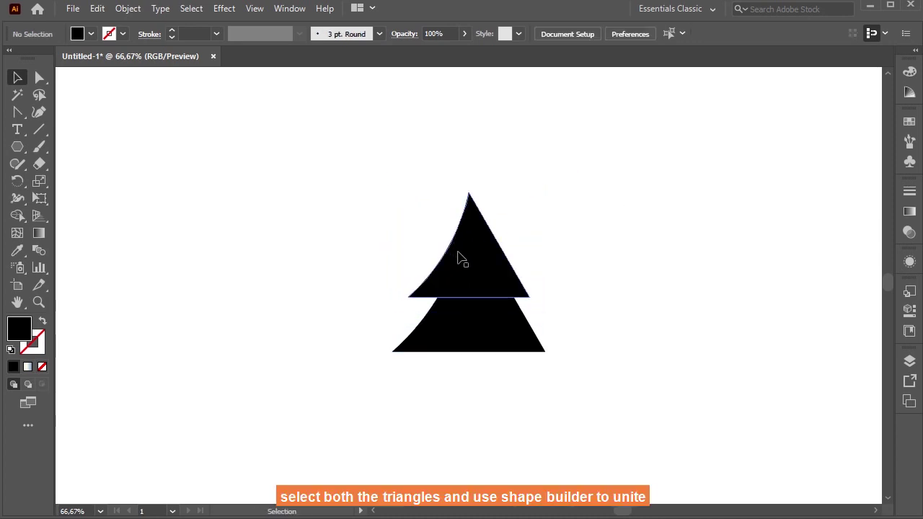
pyautogui.moveTo(459, 253); pyautogui.dragTo(458, 258)
# Step: Merge both triangles into a single two-tier tree shape with the Shape Builder
pyautogui.moveTo(360, 214); pyautogui.dragTo(636, 417)
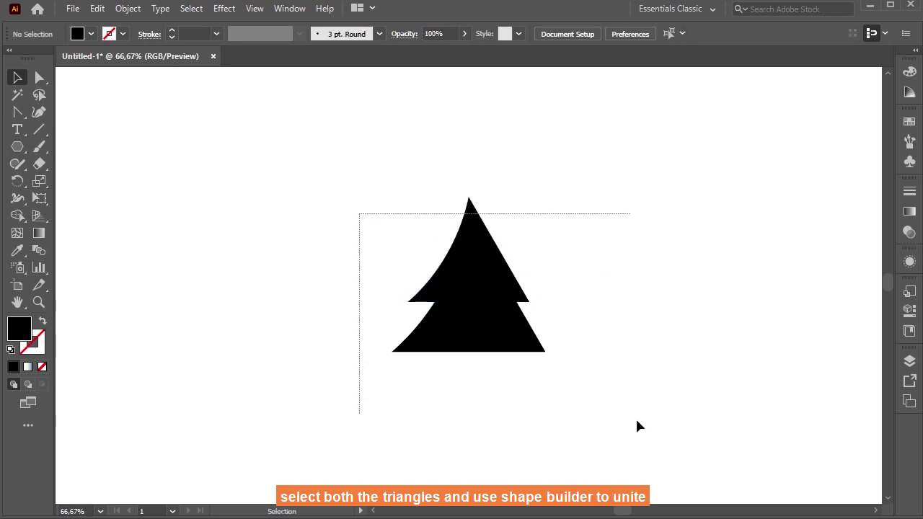
pyautogui.click(21, 217)
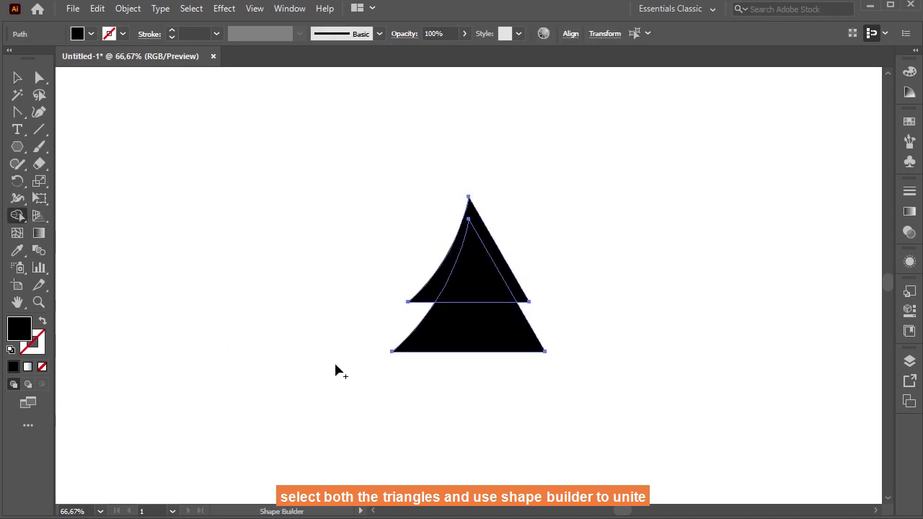
pyautogui.moveTo(463, 381); pyautogui.dragTo(448, 303)
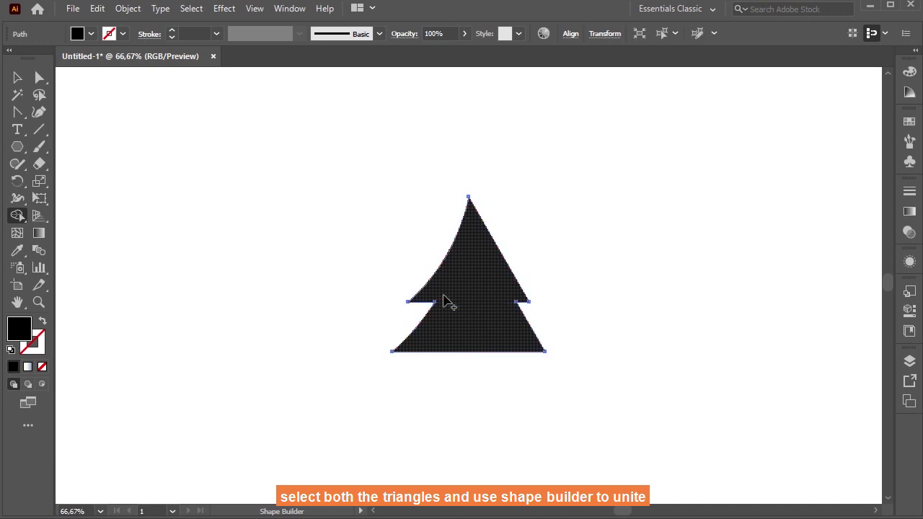
pyautogui.click(17, 77)
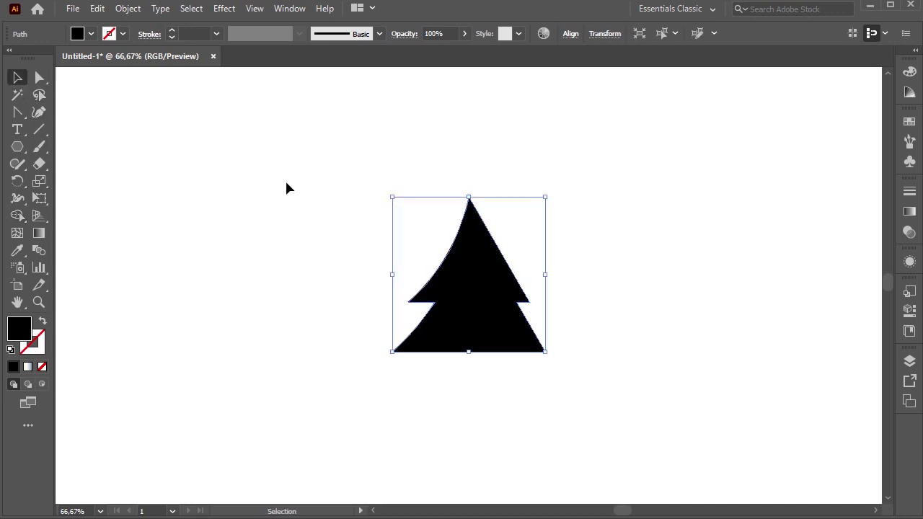
pyautogui.click(285, 179)
pyautogui.scroll(-2, 496, 295)
# Step: Place a copy of the tree below the original and widen it to 240 px
pyautogui.moveTo(476, 262); pyautogui.dragTo(473, 350)
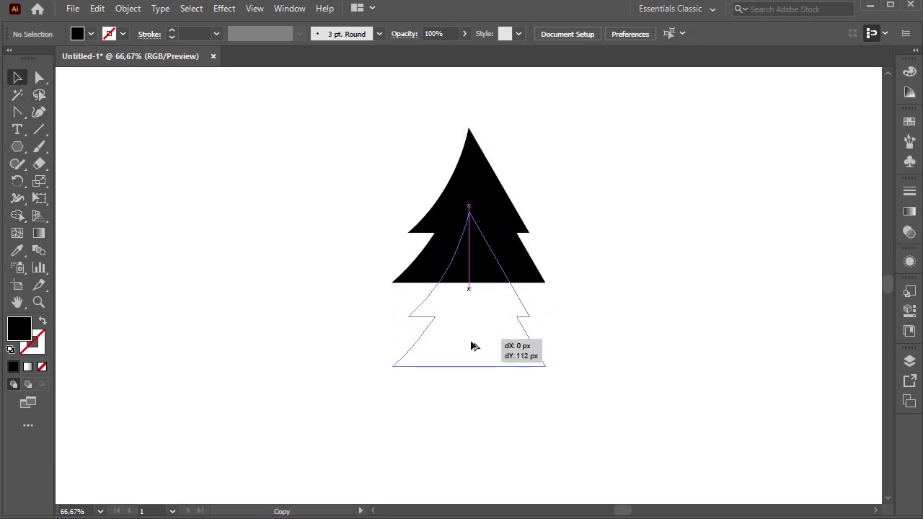
pyautogui.click(619, 33)
pyautogui.doubleClick(561, 57)
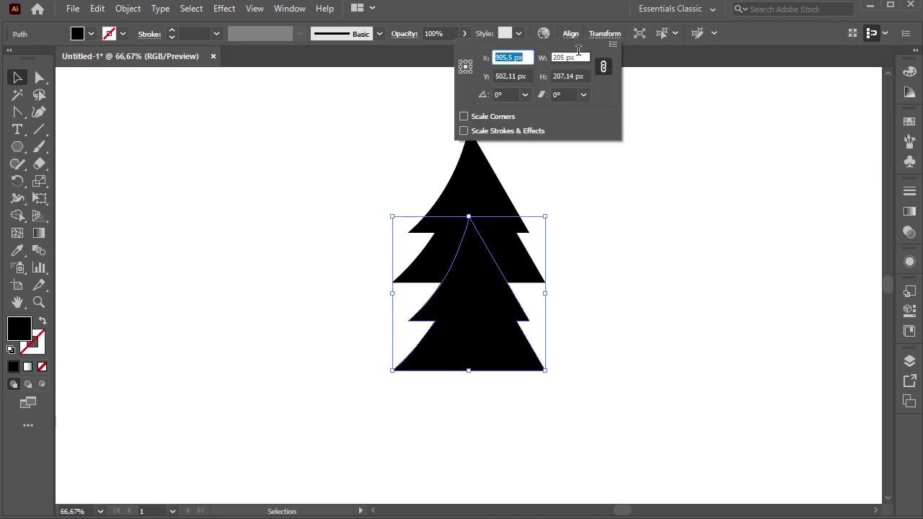
pyautogui.write('205')
pyautogui.write('230')
pyautogui.press('Return')
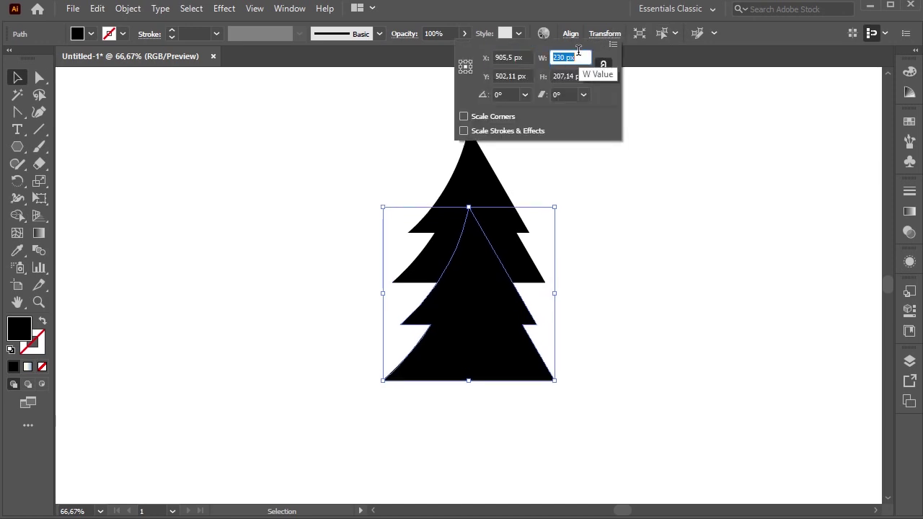
pyautogui.write('240')
pyautogui.press('Return')
pyautogui.scroll(-1, 573, 238)
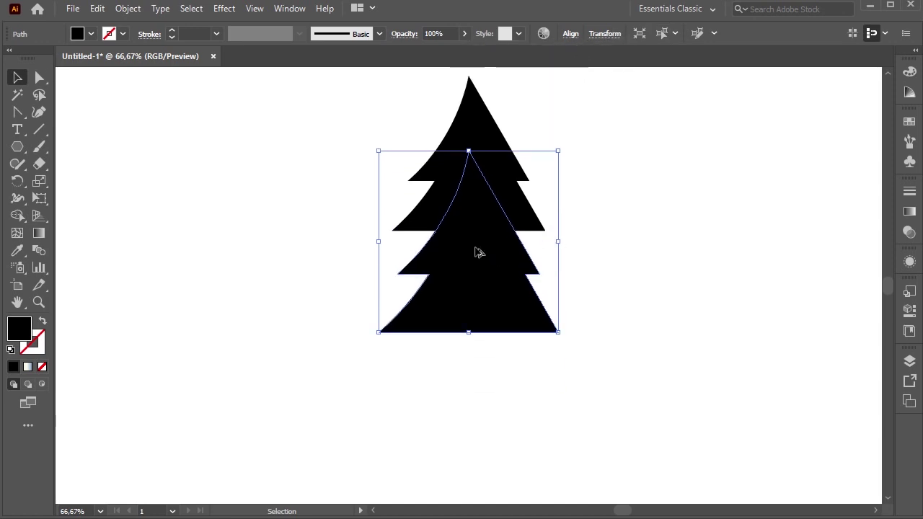
# Step: Add another tree copy lower down with a 260 px width
pyautogui.moveTo(476, 256); pyautogui.dragTo(476, 356)
pyautogui.click(604, 33)
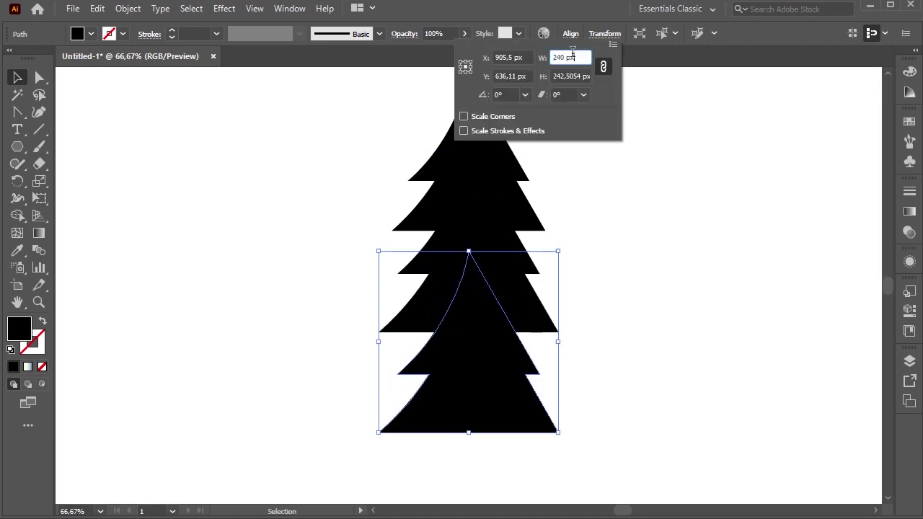
pyautogui.write('260')
pyautogui.press('Return')
pyautogui.press('Return')
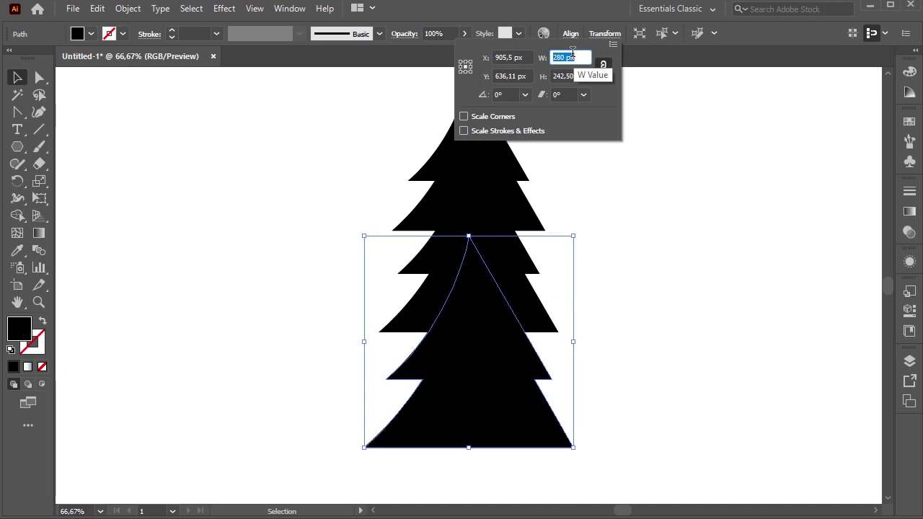
pyautogui.press('Escape')
# Step: Merge the three stacked tree pieces into one silhouette with the Shape Builder
pyautogui.moveTo(344, 131); pyautogui.dragTo(619, 501)
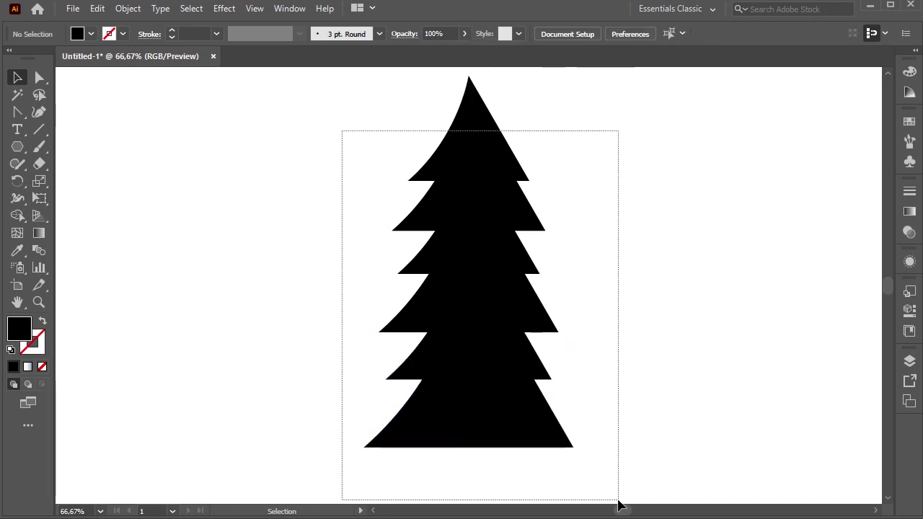
pyautogui.click(18, 217)
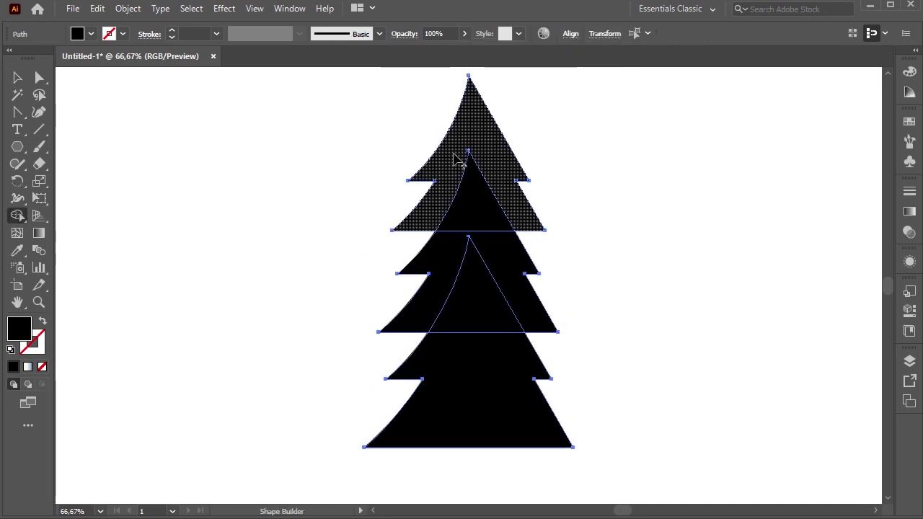
pyautogui.moveTo(469, 145); pyautogui.dragTo(469, 412)
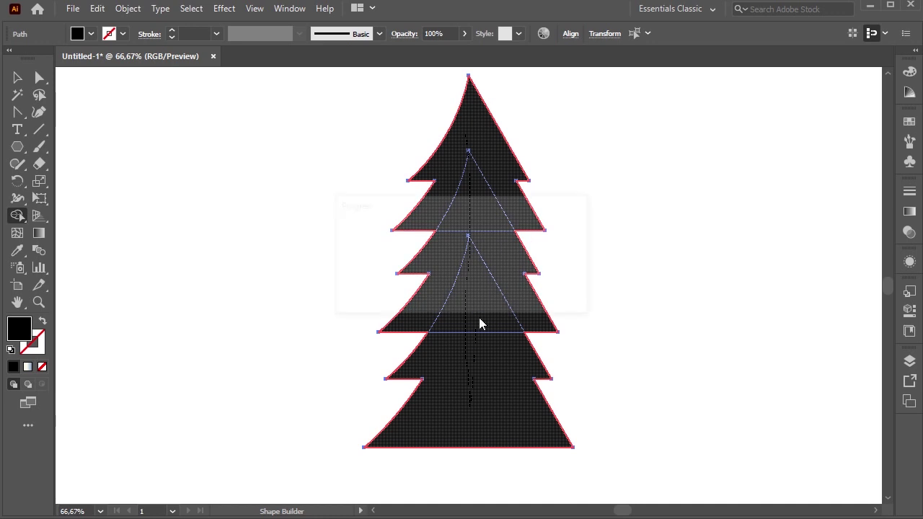
pyautogui.moveTo(476, 318); pyautogui.dragTo(468, 300)
pyautogui.click(18, 77)
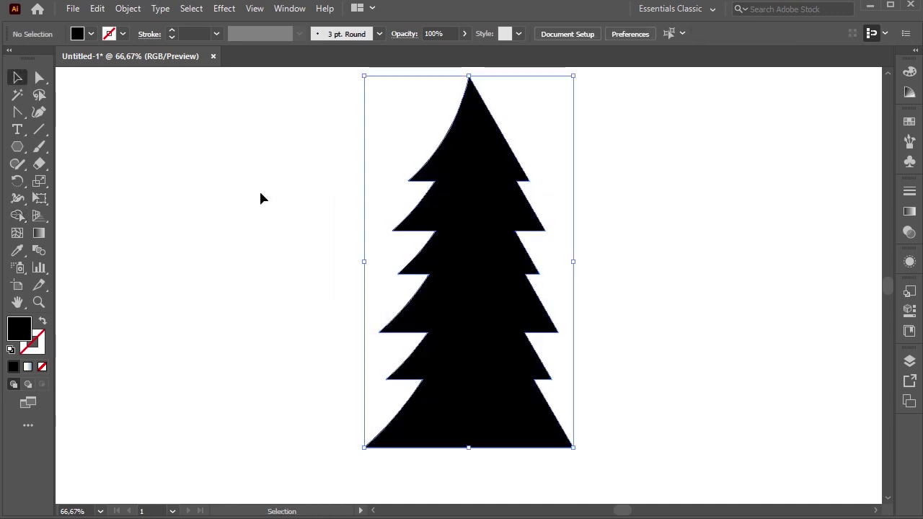
pyautogui.click(262, 196)
pyautogui.scroll(-2, 266, 202)
pyautogui.hotkey('ctrl', '-')
pyautogui.hotkey('ctrl', '-')
pyautogui.hotkey('ctrl', '-')
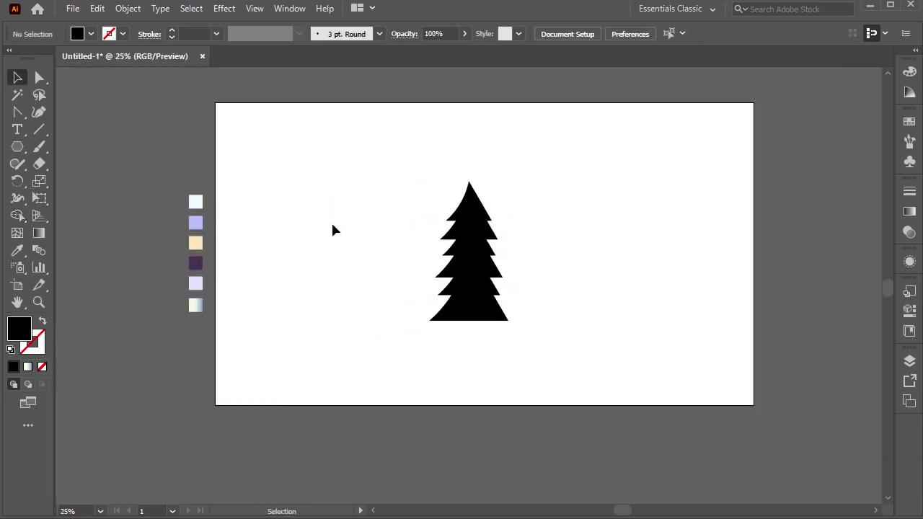
# Step: Draw a narrow black rectangle for the tree trunk
pyautogui.scroll(2, 331, 220)
pyautogui.hotkey('ctrl', '+')
pyautogui.hotkey('ctrl', '+')
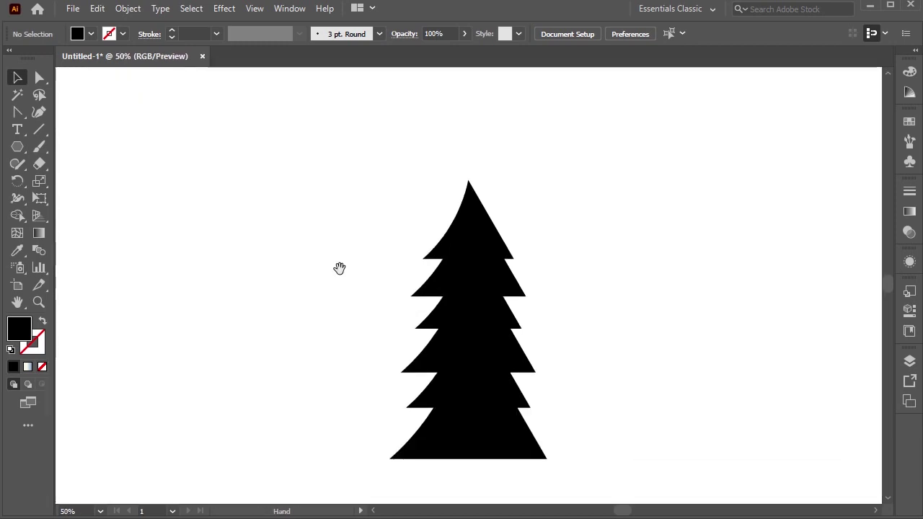
pyautogui.scroll(-2, 342, 270)
pyautogui.click(18, 146)
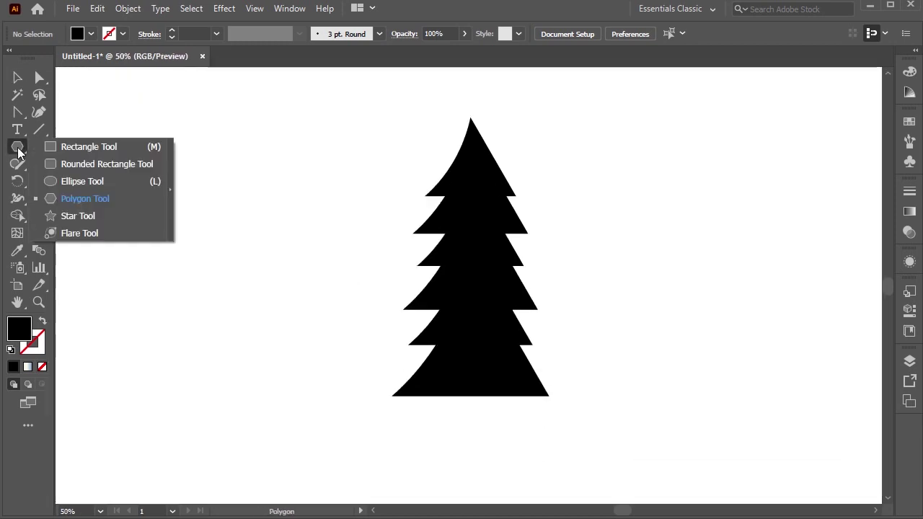
pyautogui.click(94, 147)
pyautogui.scroll(-2, 303, 299)
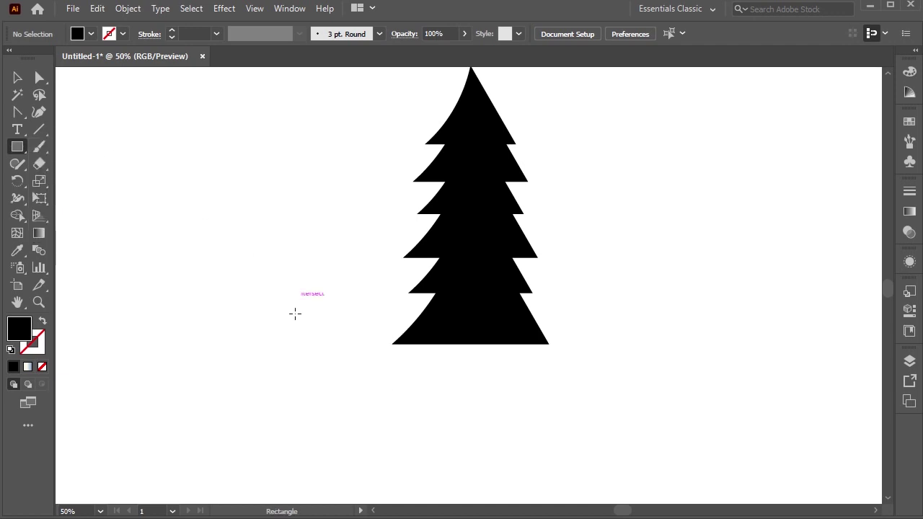
pyautogui.moveTo(293, 298); pyautogui.dragTo(325, 391)
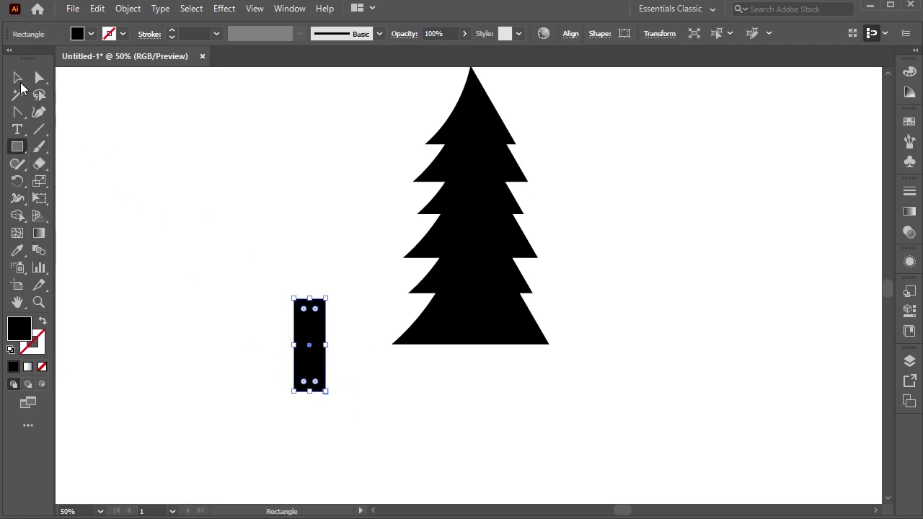
# Step: Horizontally centre the trunk and the tree on each other
pyautogui.click(17, 78)
pyautogui.moveTo(278, 258); pyautogui.dragTo(351, 343)
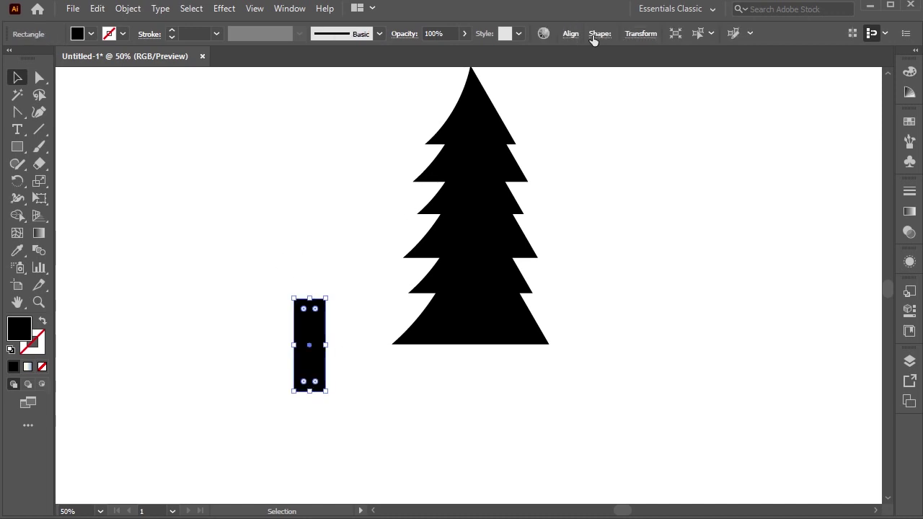
pyautogui.click(571, 34)
pyautogui.click(443, 74)
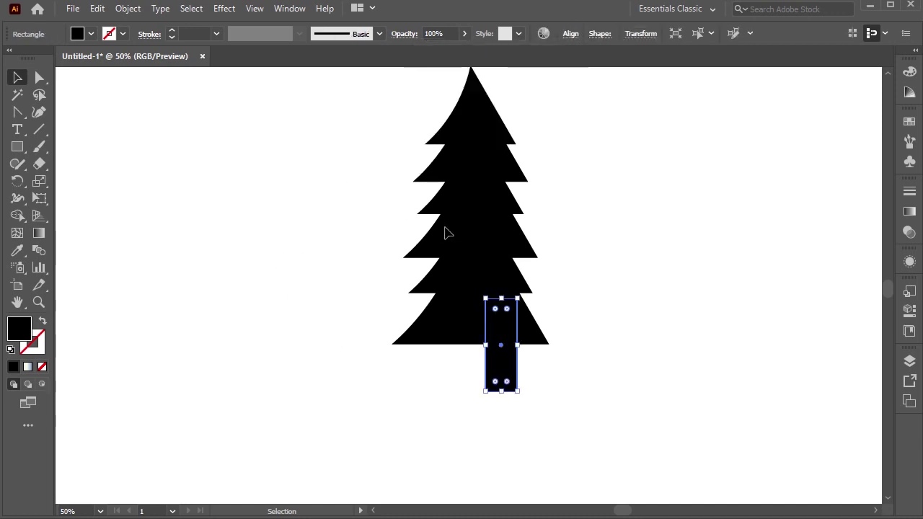
pyautogui.click(476, 87)
pyautogui.click(570, 34)
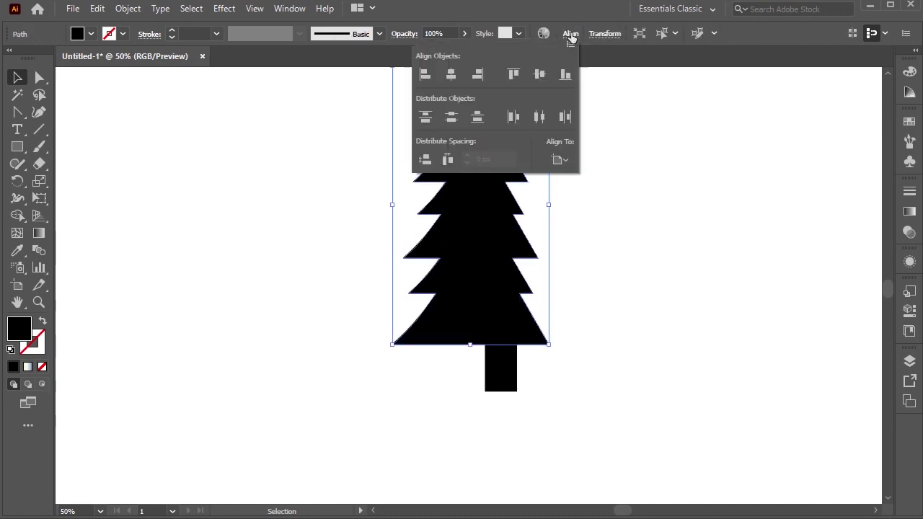
pyautogui.click(454, 76)
pyautogui.moveTo(383, 251); pyautogui.dragTo(663, 439)
pyautogui.moveTo(465, 334); pyautogui.dragTo(464, 334)
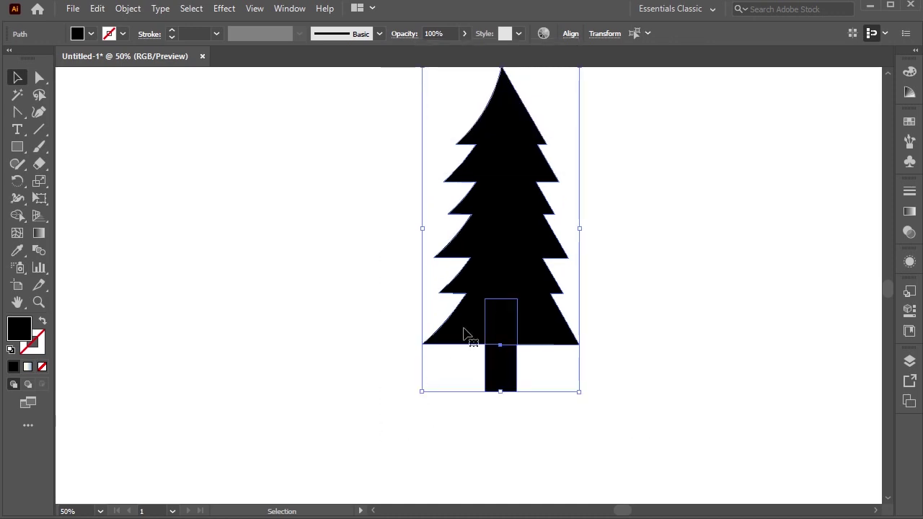
# Step: Check the tree's anchor points, then deselect and zoom out to the full artboard
pyautogui.click(358, 333)
pyautogui.click(501, 330)
pyautogui.click(404, 325)
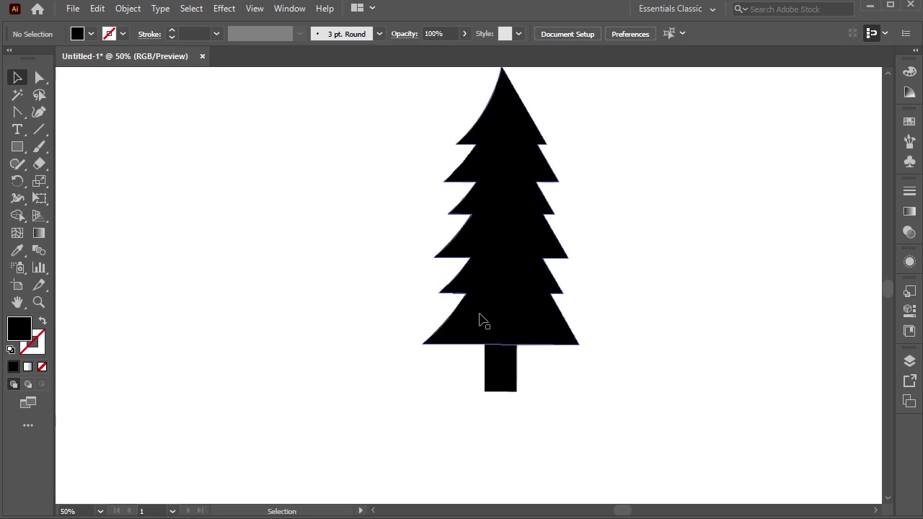
pyautogui.click(471, 323)
pyautogui.press('a')
pyautogui.press('v')
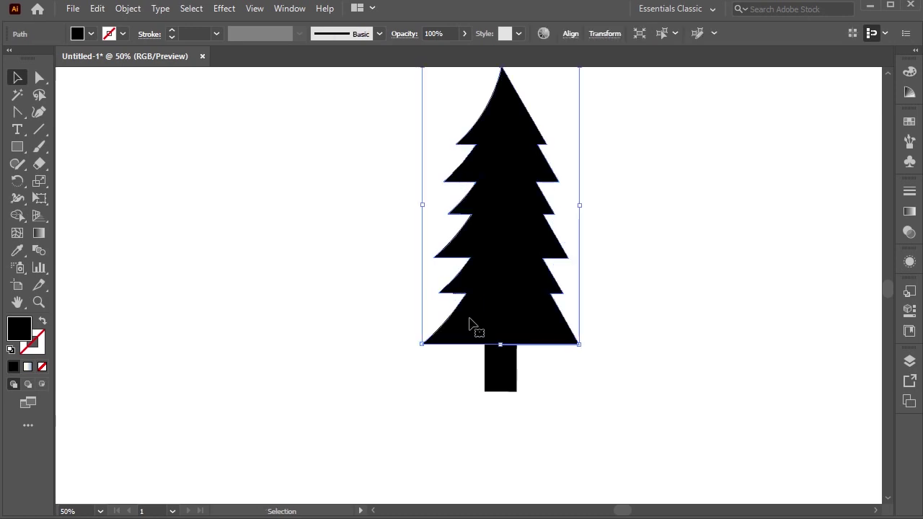
pyautogui.click(407, 277)
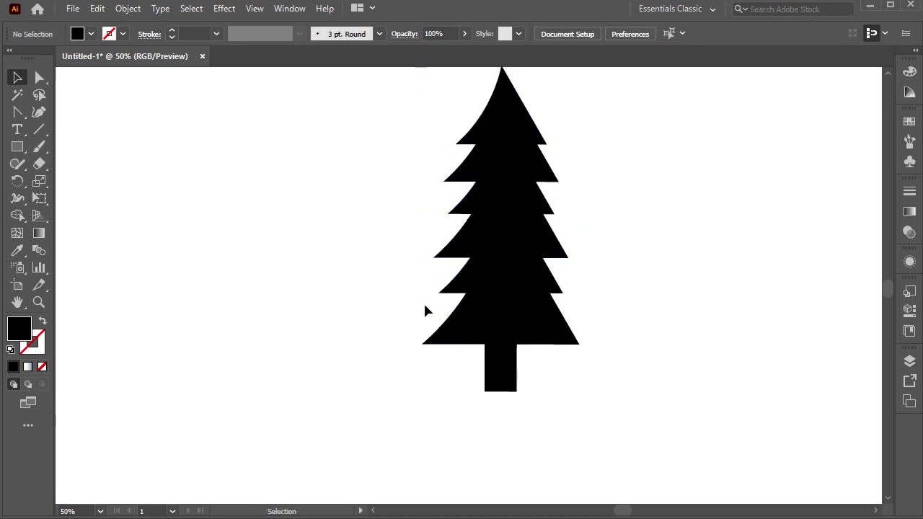
pyautogui.hotkey('ctrl', '-')
pyautogui.hotkey('ctrl', '-')
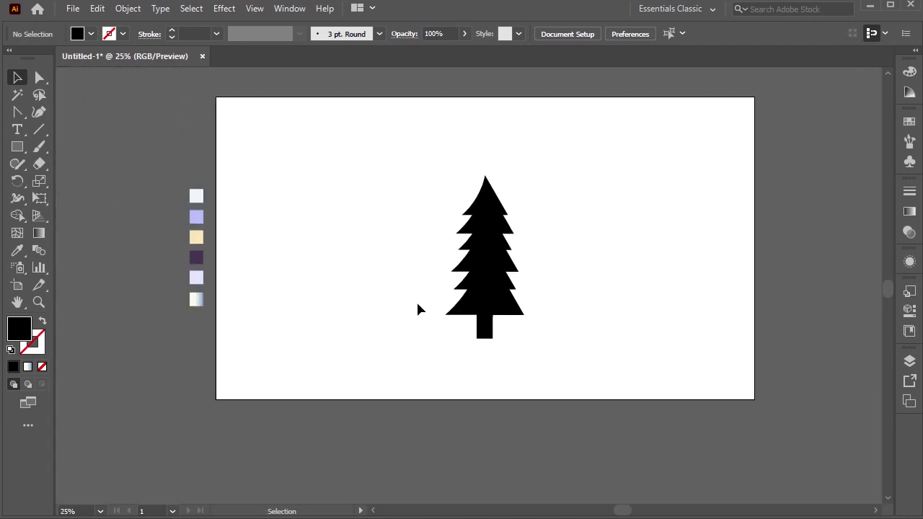
pyautogui.moveTo(430, 258); pyautogui.dragTo(471, 241)
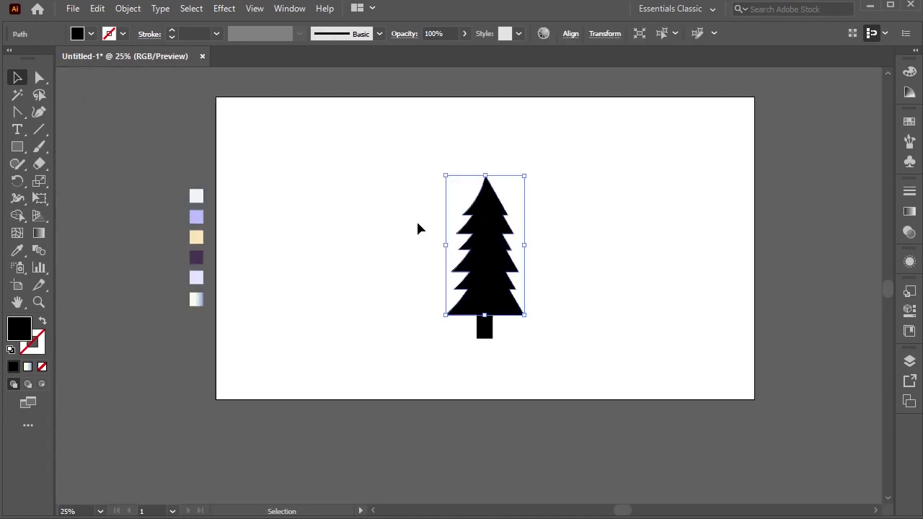
pyautogui.click(354, 248)
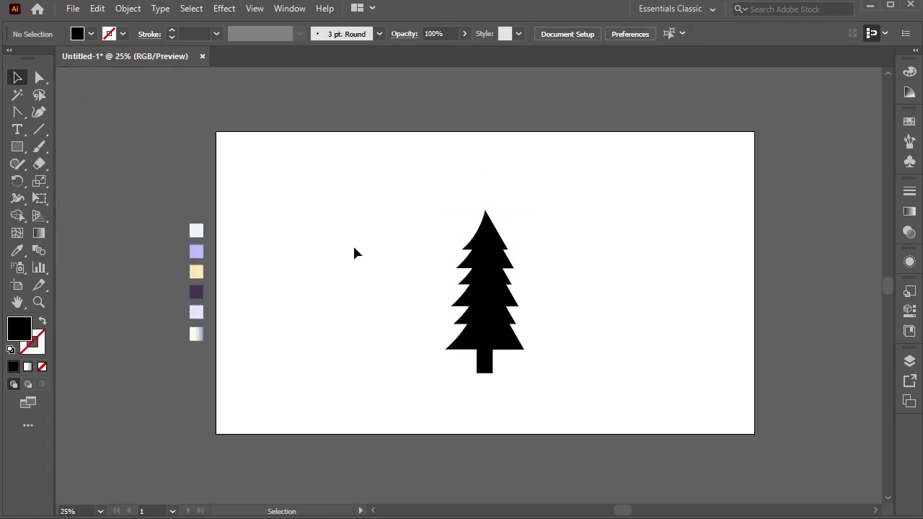
pyautogui.hotkey('ctrl', '+')
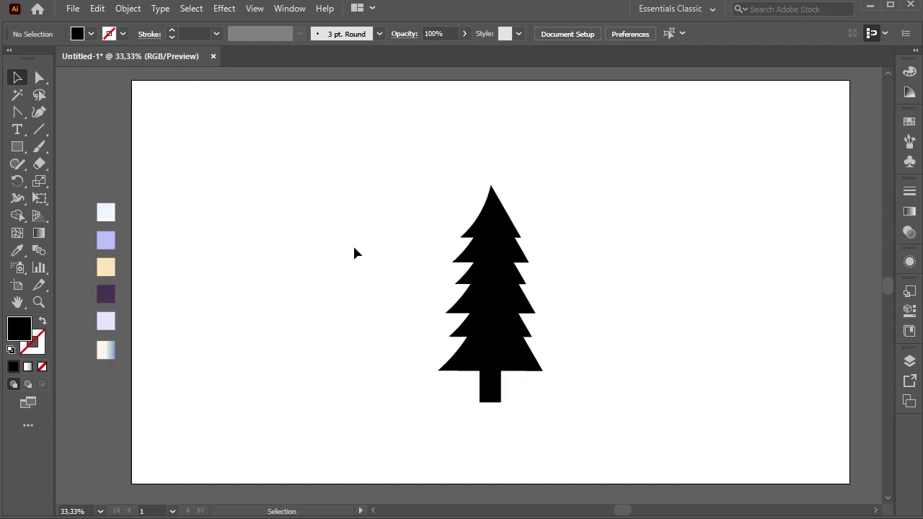
# Step: Eyedrop the pale blue swatch onto the tree and the dark purple swatch onto the trunk
pyautogui.click(479, 342)
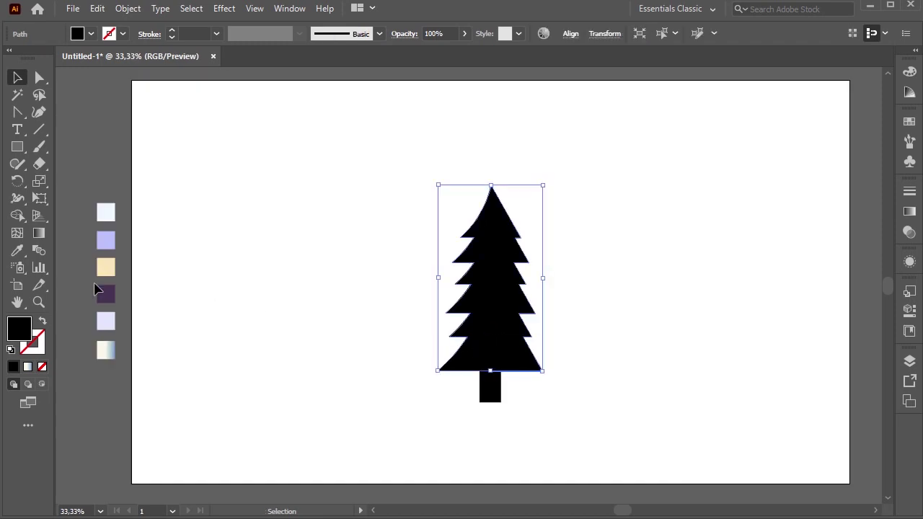
pyautogui.click(18, 251)
pyautogui.click(106, 212)
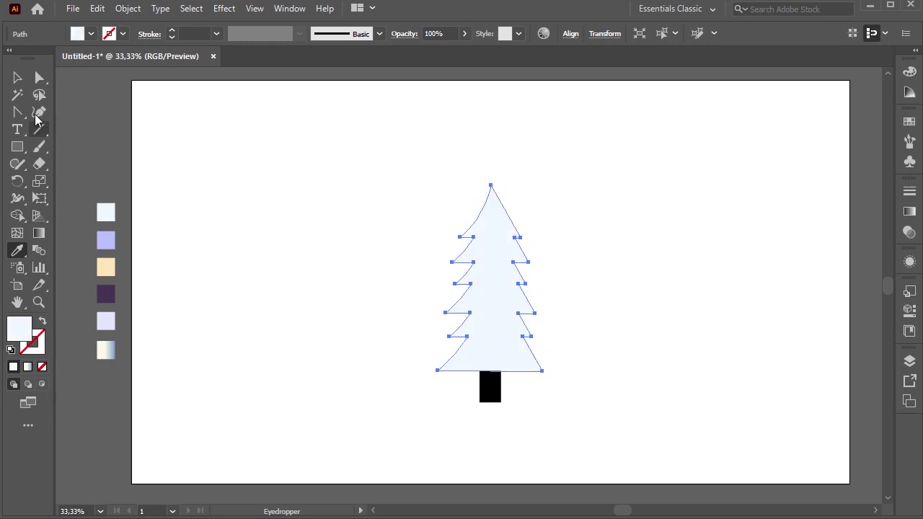
pyautogui.click(17, 77)
pyautogui.click(286, 181)
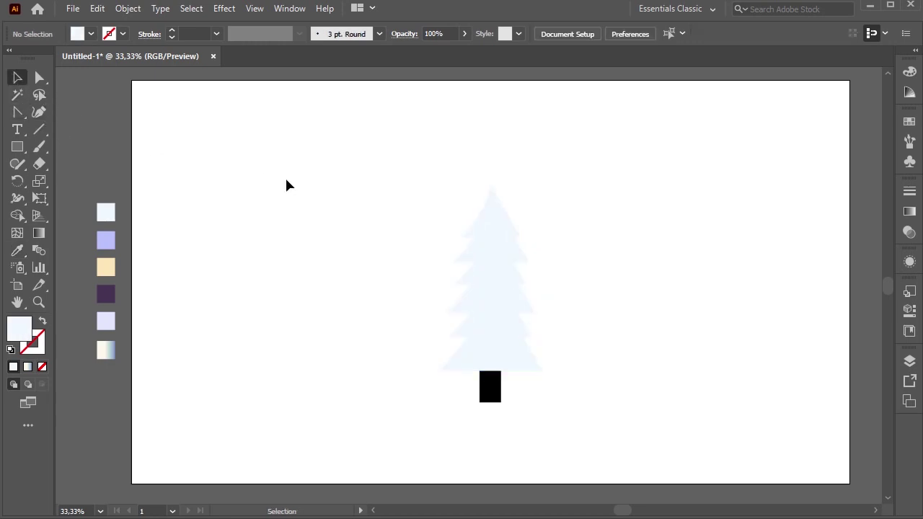
pyautogui.click(480, 389)
pyautogui.click(18, 250)
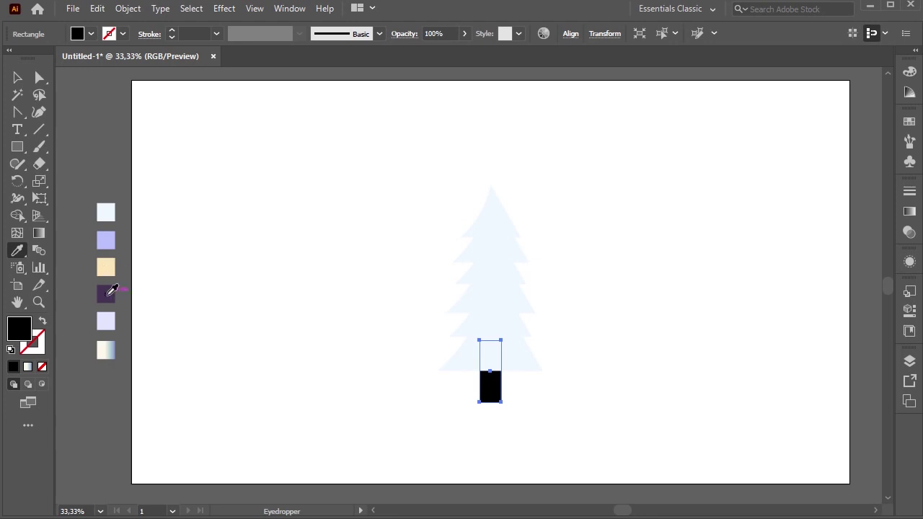
pyautogui.click(110, 290)
pyautogui.click(18, 77)
pyautogui.click(389, 267)
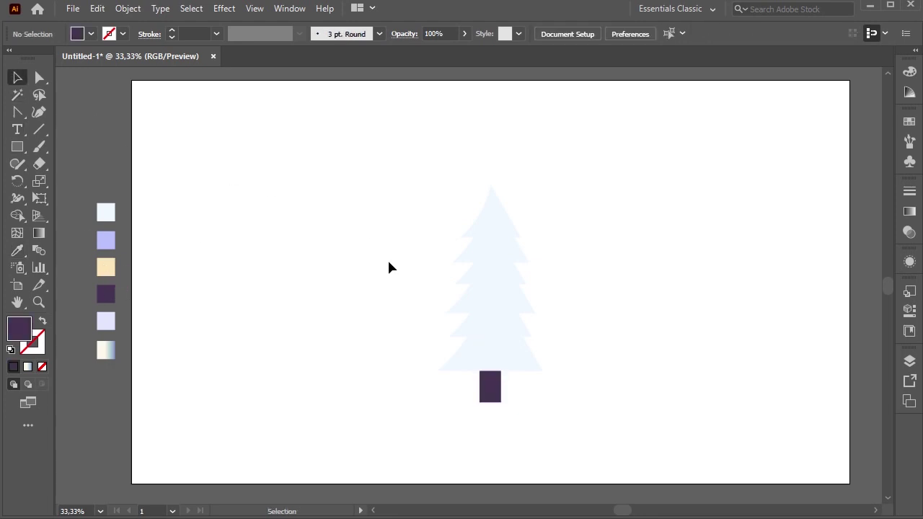
# Step: Group the tree and trunk together
pyautogui.moveTo(385, 290); pyautogui.dragTo(580, 431)
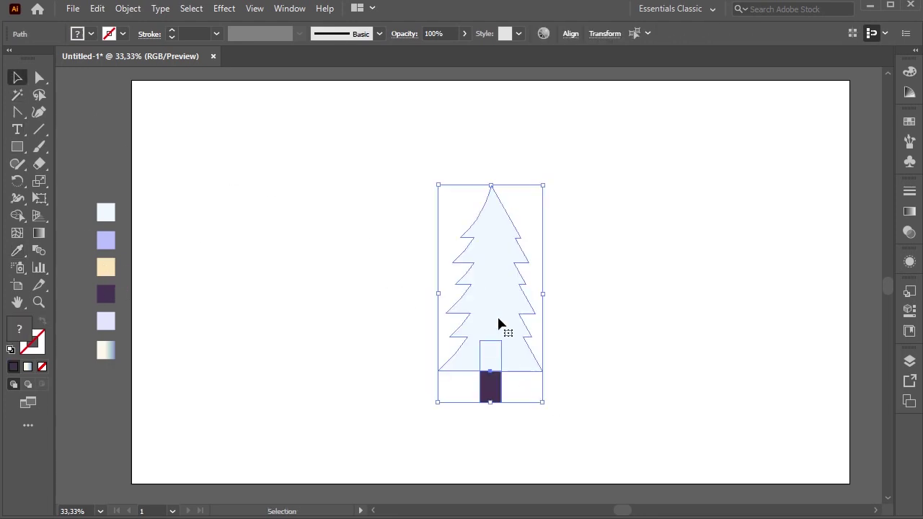
pyautogui.rightClick(487, 235)
pyautogui.click(525, 316)
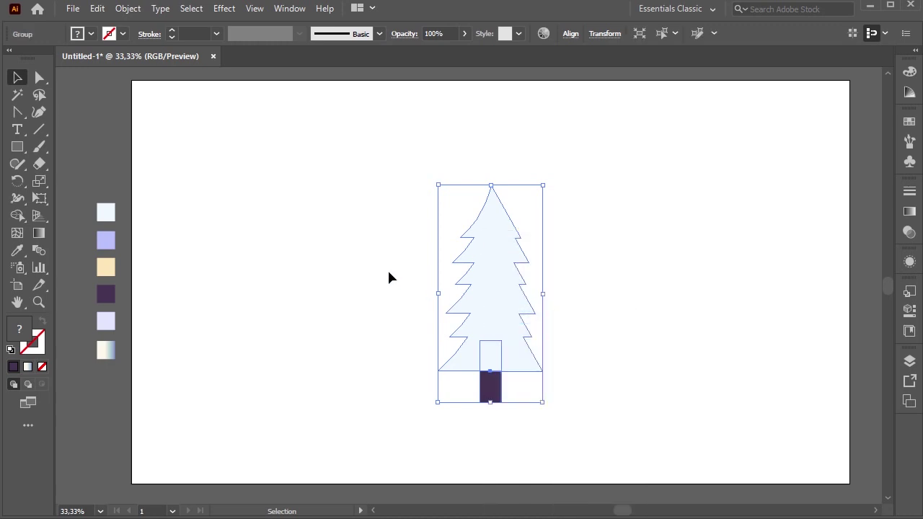
pyautogui.click(386, 269)
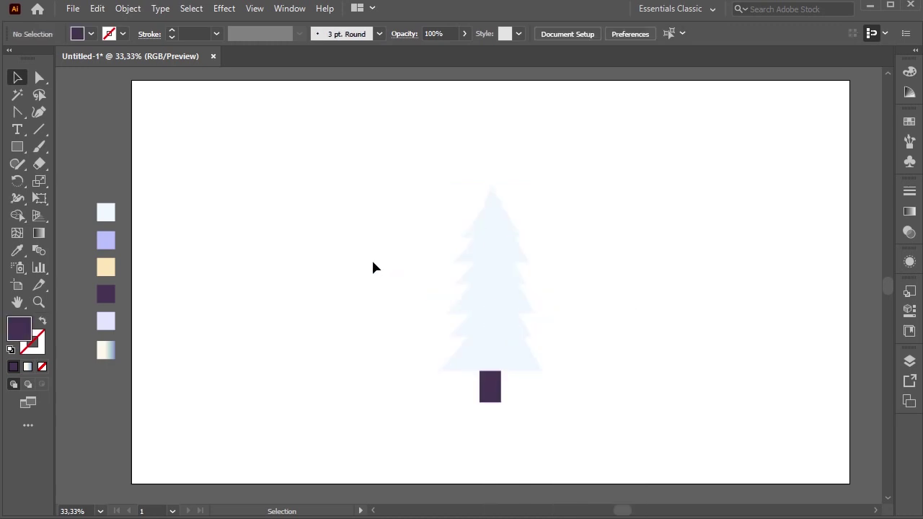
# Step: Create a 1920 by 1080 px background rectangle
pyautogui.click(19, 148)
pyautogui.click(285, 175)
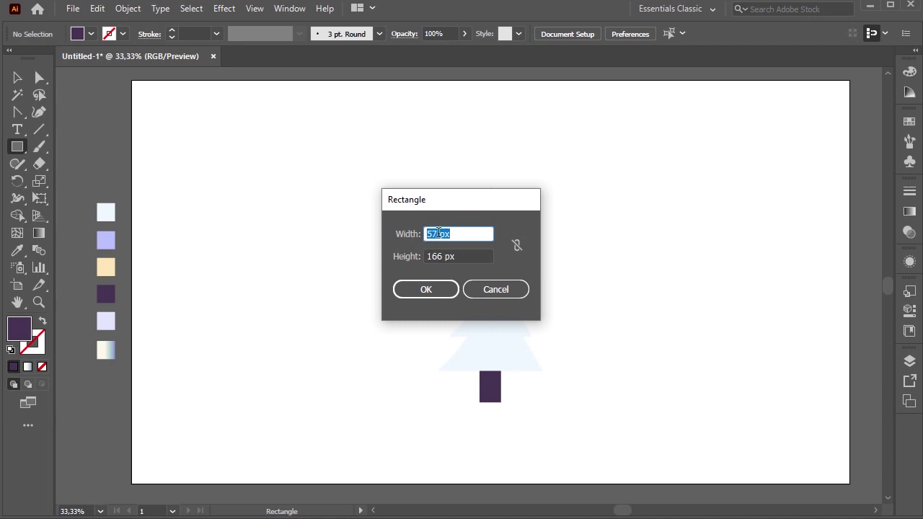
pyautogui.moveTo(438, 233); pyautogui.dragTo(404, 236)
pyautogui.write('1920')
pyautogui.moveTo(449, 257); pyautogui.dragTo(388, 255)
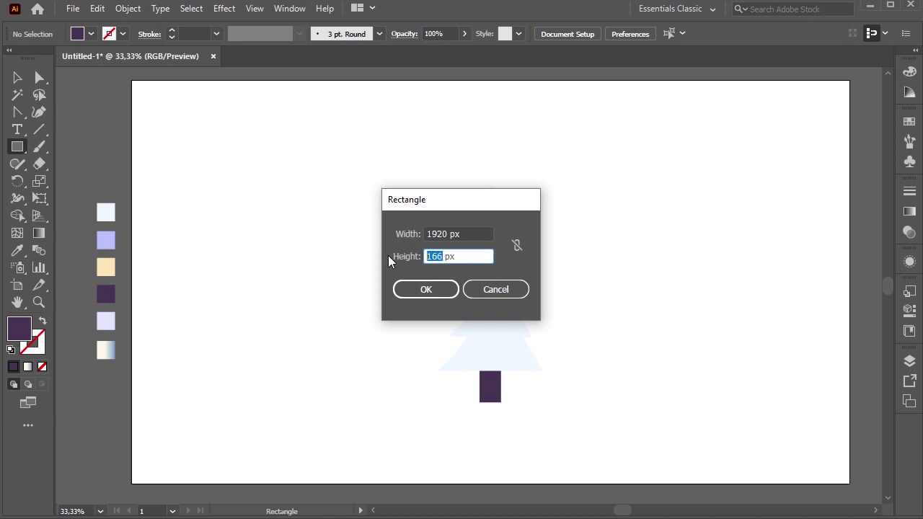
pyautogui.write('1080')
pyautogui.click(408, 289)
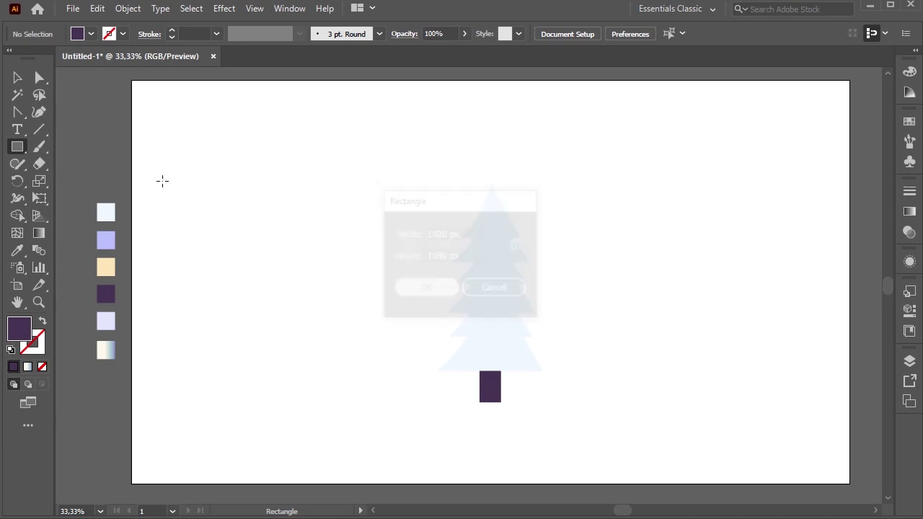
# Step: Centre the rectangle on the artboard and send it behind the tree
pyautogui.press('v')
pyautogui.click(572, 34)
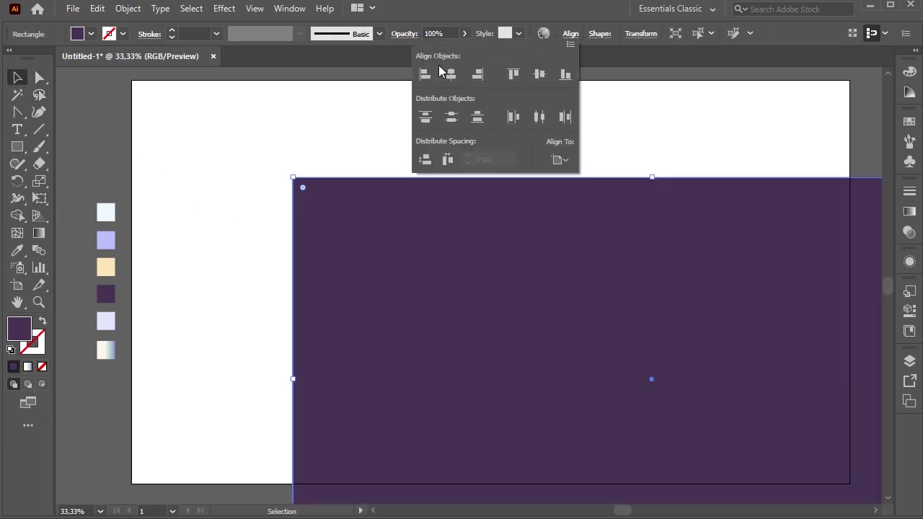
pyautogui.click(444, 74)
pyautogui.click(541, 75)
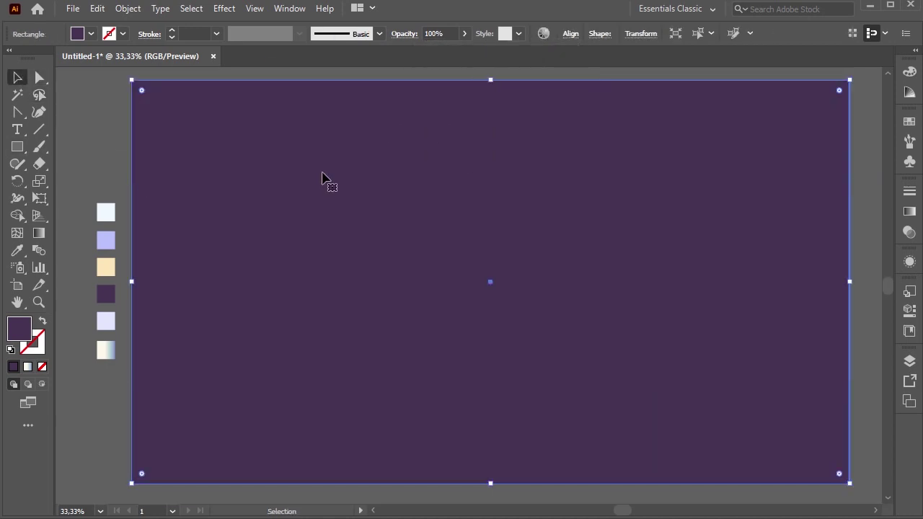
pyautogui.hotkey('ctrl', 'shift', '[')
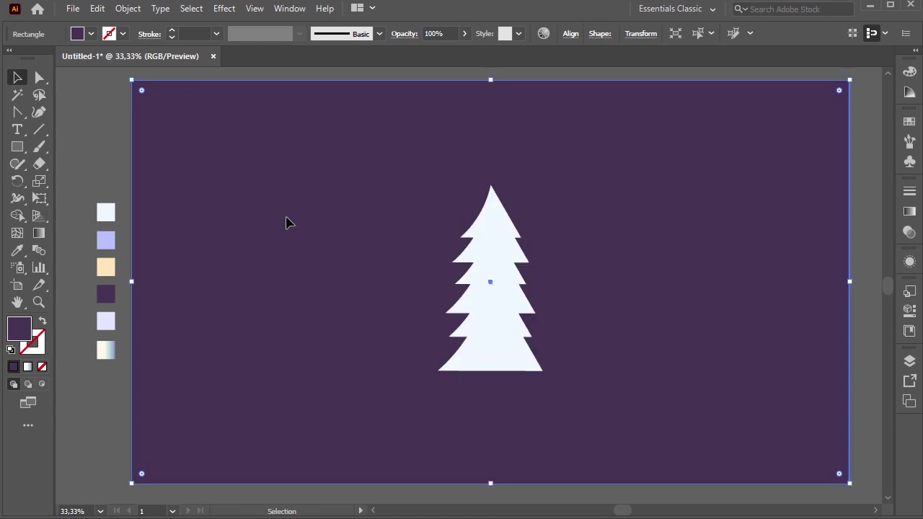
# Step: Fill the rectangle with the cream-to-blue gradient swatch at a 90° angle
pyautogui.click(18, 251)
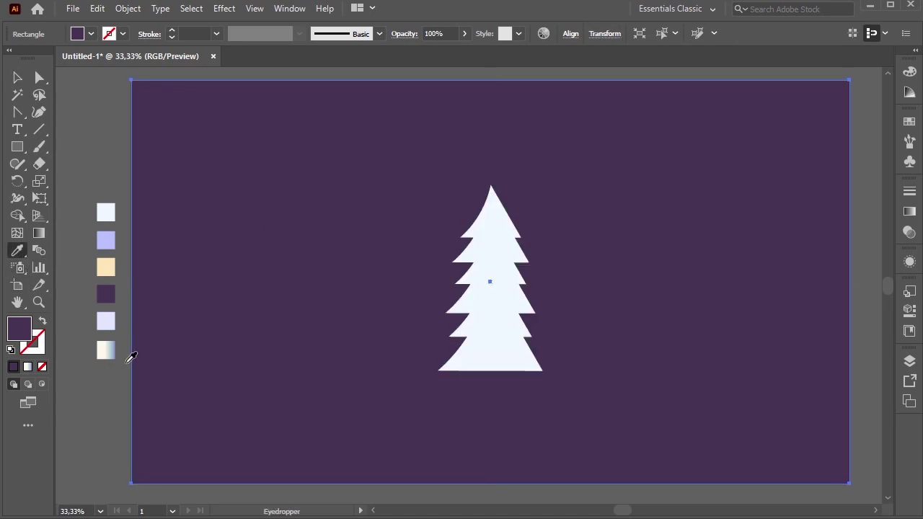
pyautogui.click(106, 347)
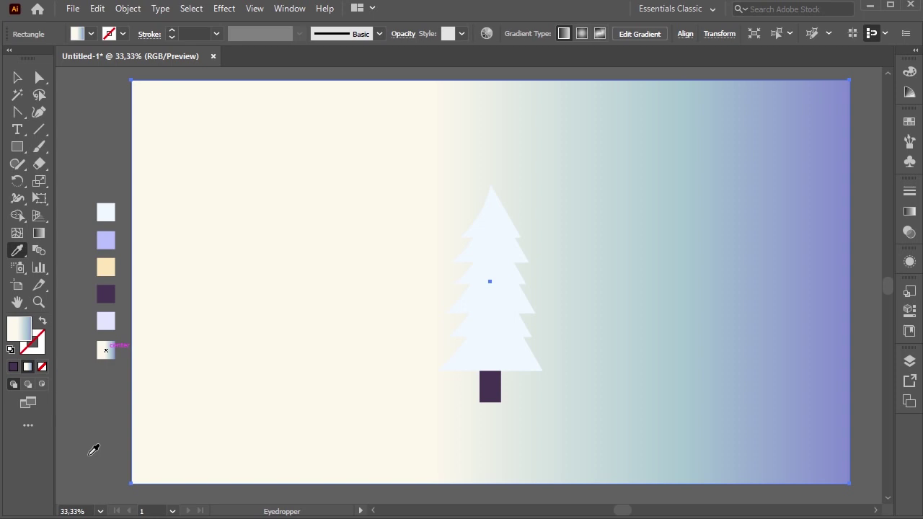
pyautogui.click(18, 77)
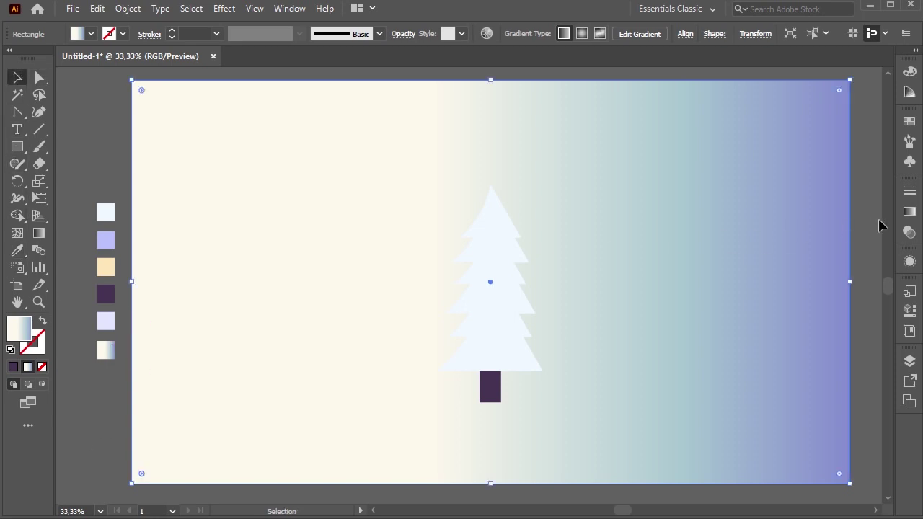
pyautogui.click(910, 212)
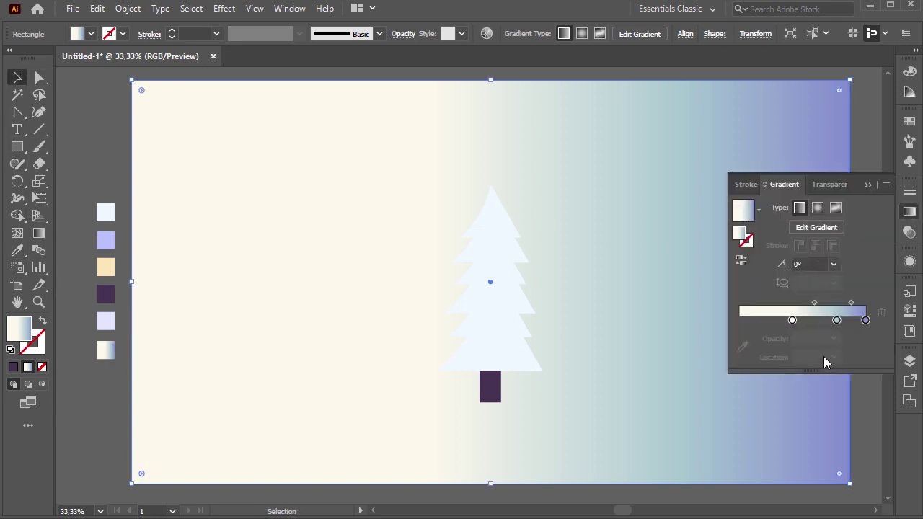
pyautogui.click(835, 264)
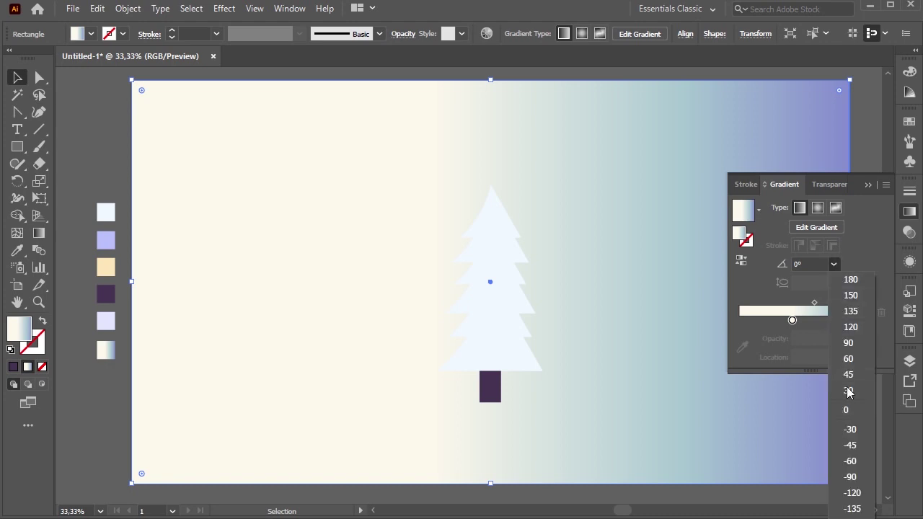
pyautogui.click(845, 341)
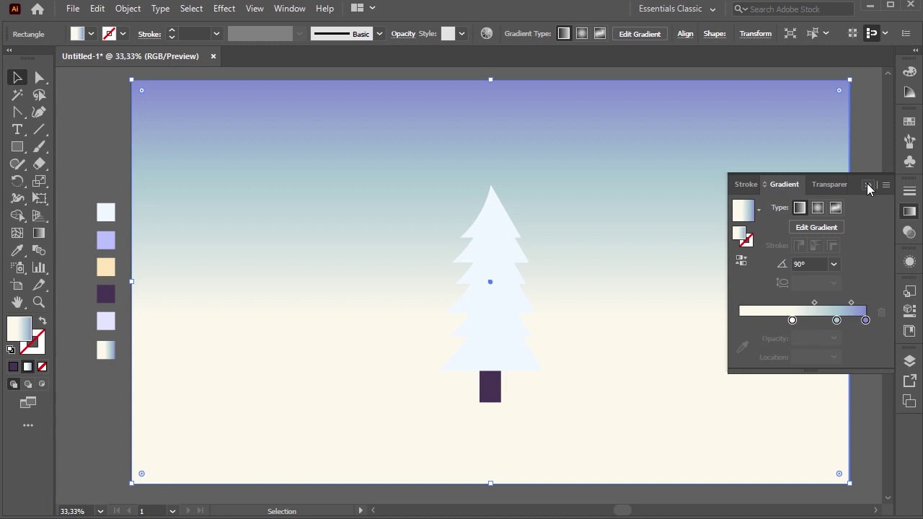
pyautogui.click(870, 187)
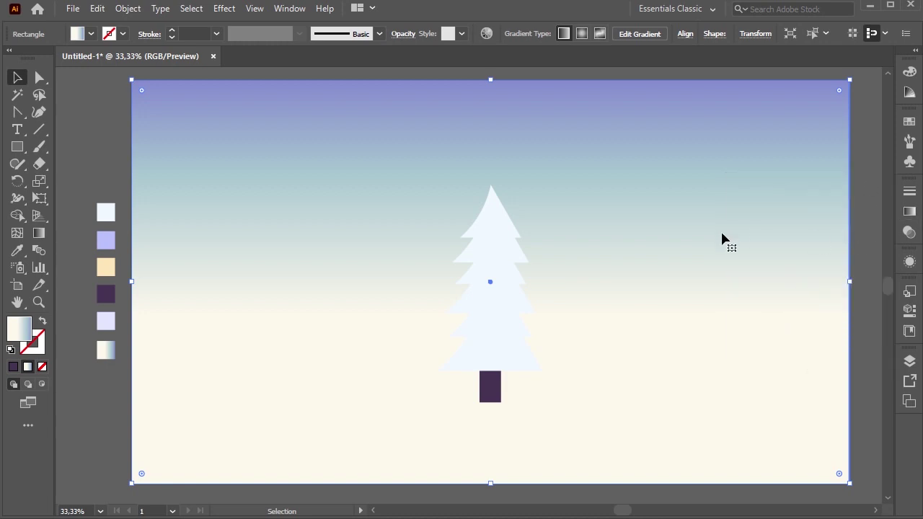
pyautogui.click(859, 236)
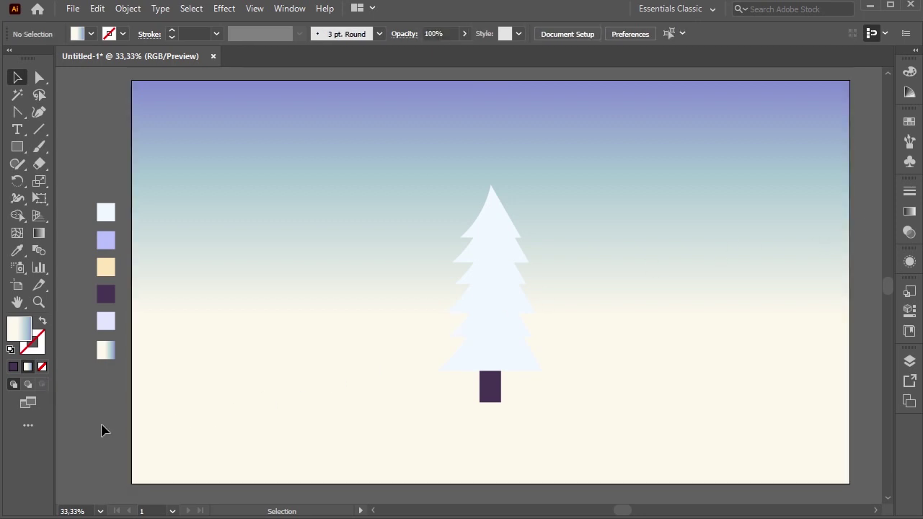
# Step: Move the tree group to the lower left and shrink it to a small size
pyautogui.click(483, 388)
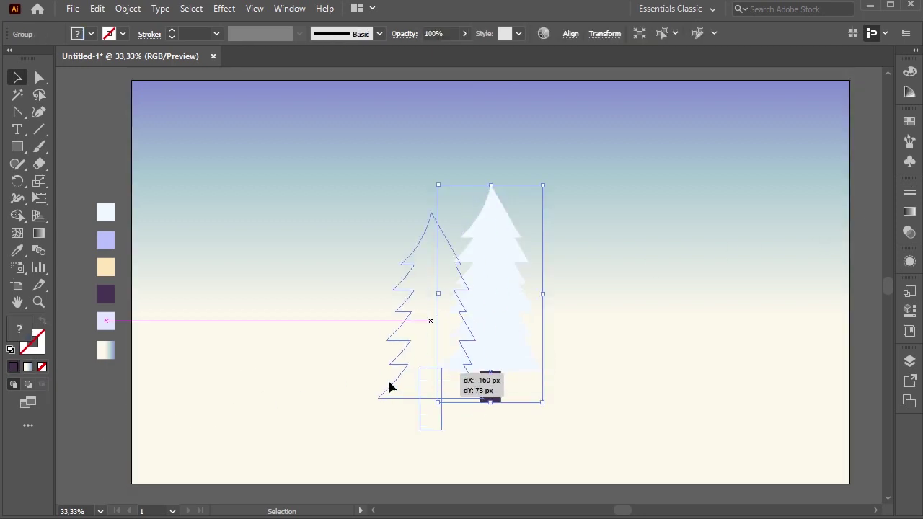
pyautogui.moveTo(483, 388); pyautogui.dragTo(322, 444)
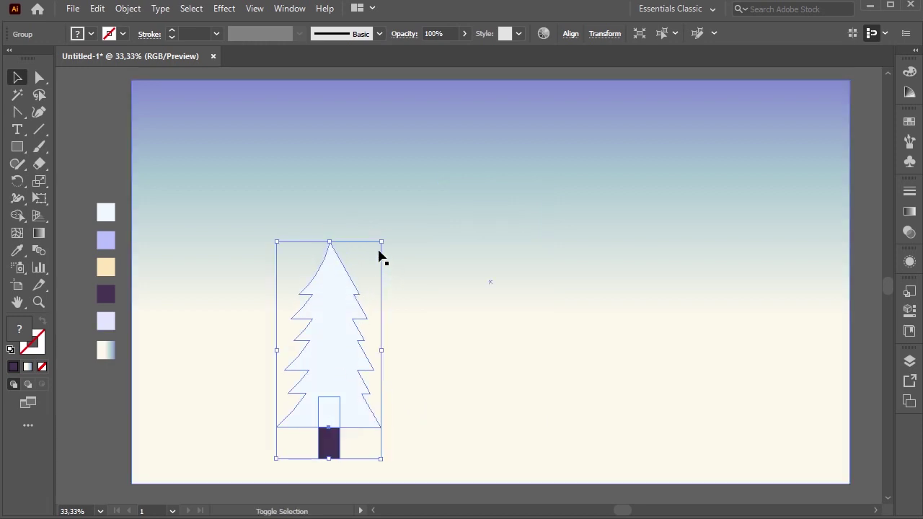
pyautogui.moveTo(382, 243); pyautogui.dragTo(324, 362)
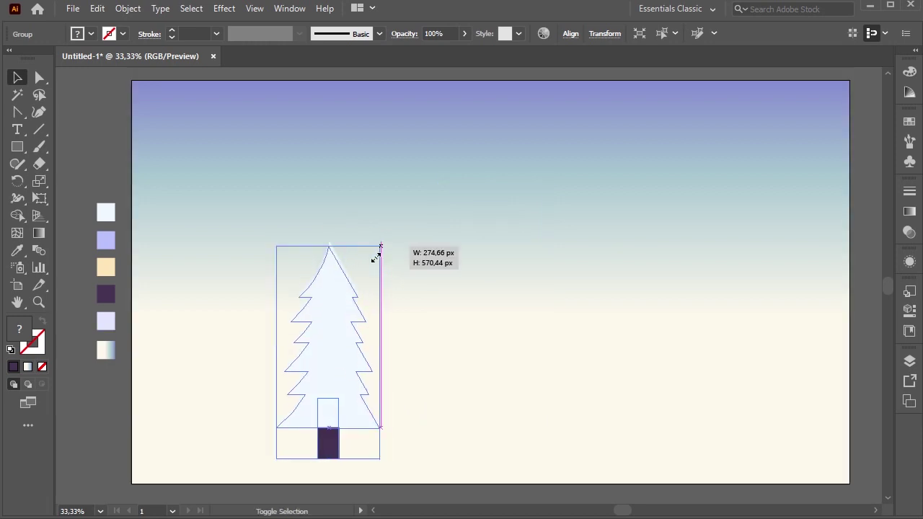
pyautogui.click(110, 429)
pyautogui.moveTo(18, 111); pyautogui.dragTo(65, 116)
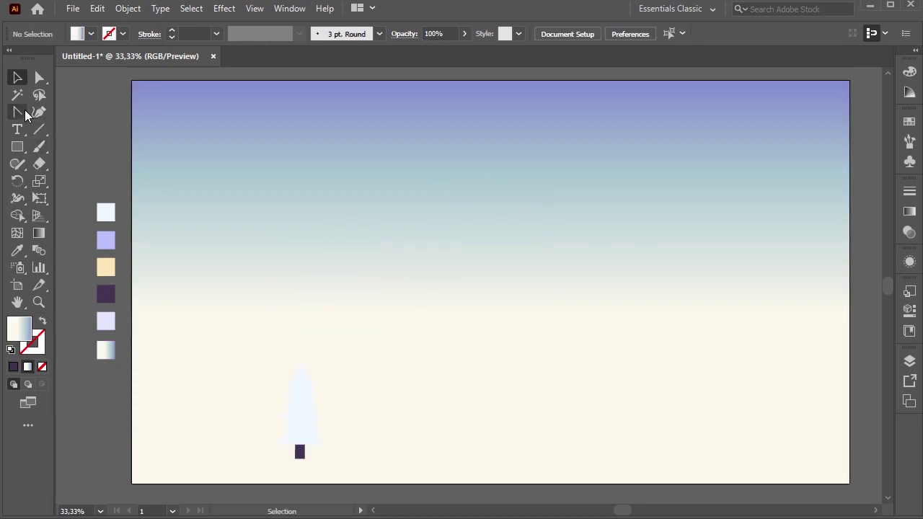
# Step: Draw a wavy hill line of three hilltops and dips across the artboard with the Curvature Tool
pyautogui.click(64, 117)
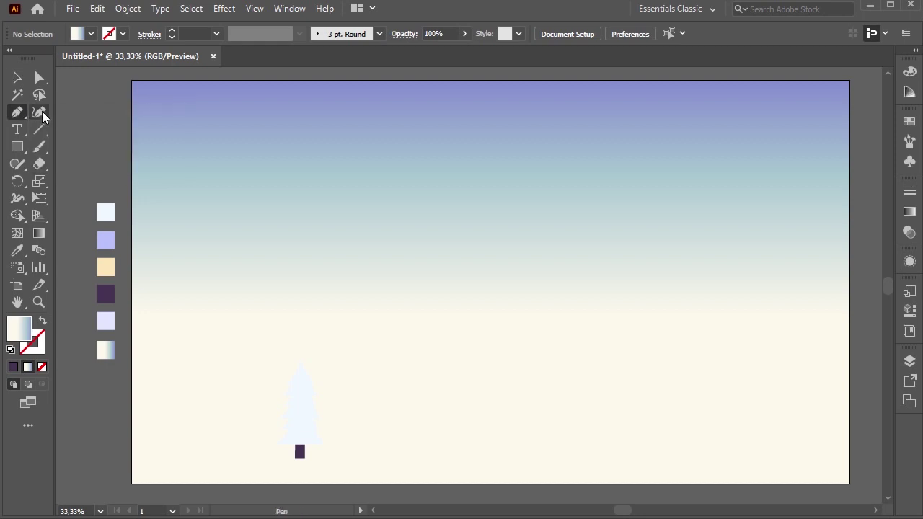
pyautogui.click(40, 114)
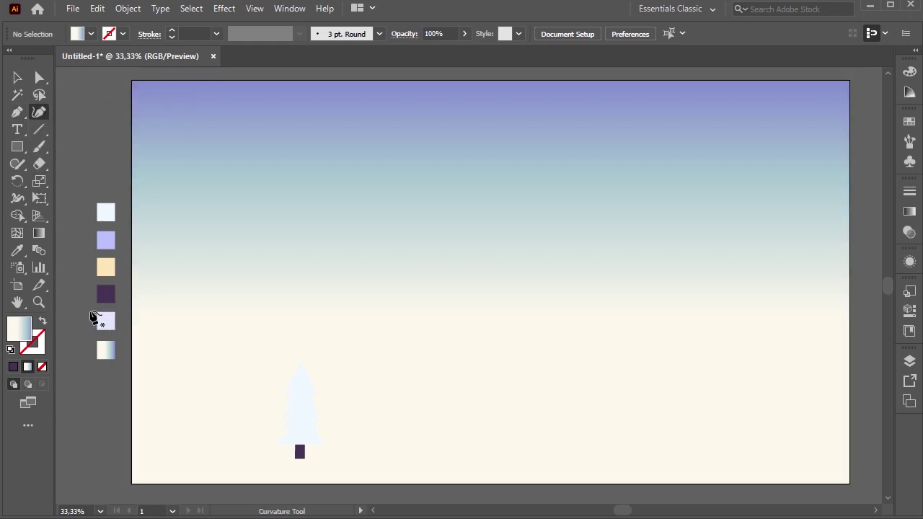
pyautogui.click(84, 339)
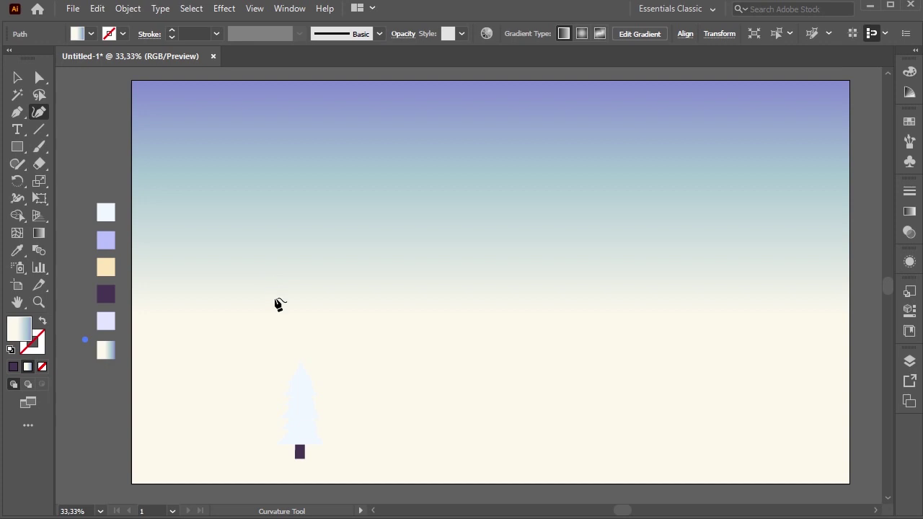
pyautogui.click(278, 293)
pyautogui.click(369, 311)
pyautogui.click(420, 293)
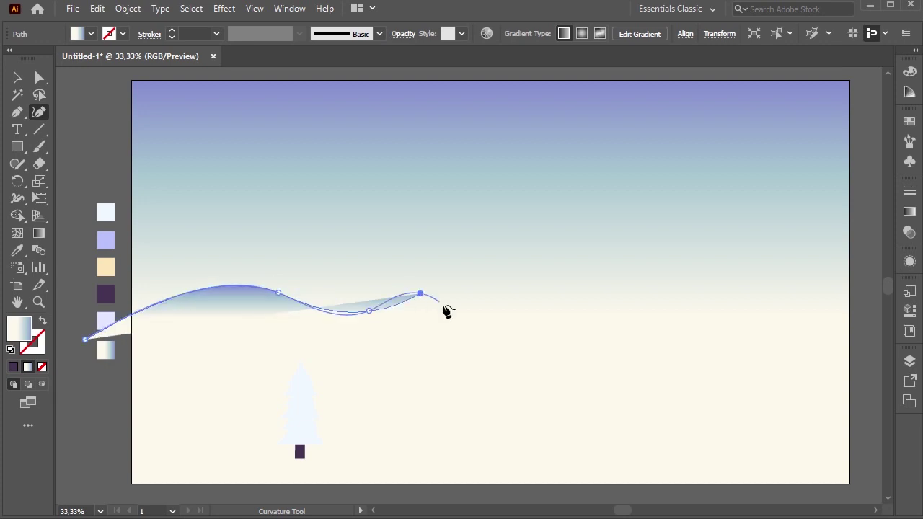
pyautogui.click(491, 323)
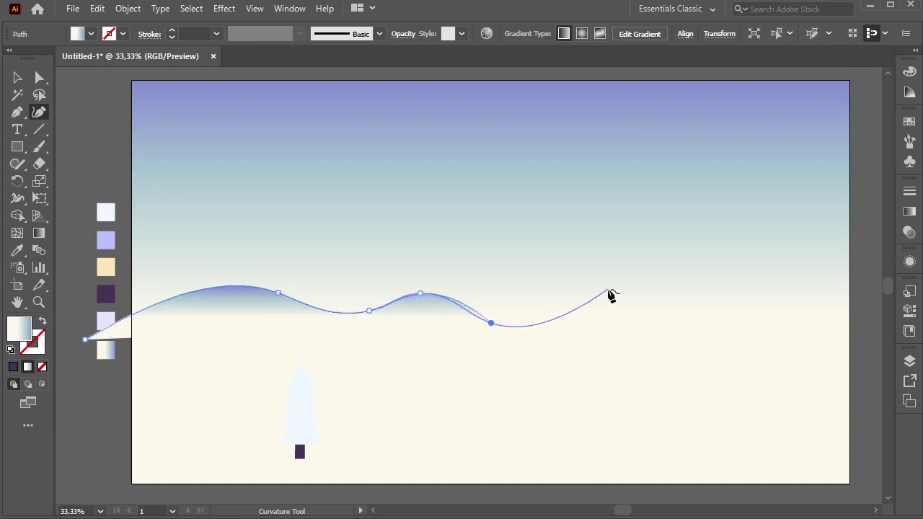
pyautogui.click(607, 290)
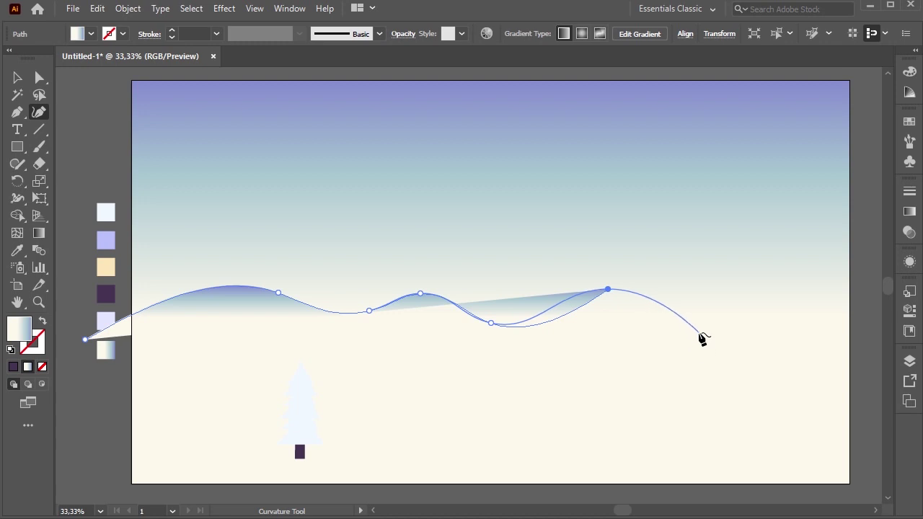
pyautogui.click(699, 332)
# Step: Extend the line past the right edge, add bottom corners, and close the hill shape
pyautogui.press('Escape')
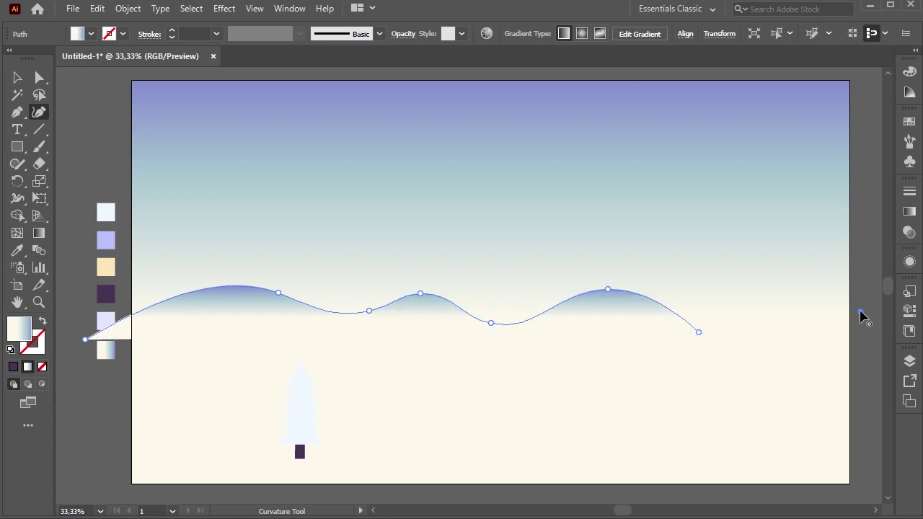
pyautogui.click(860, 313)
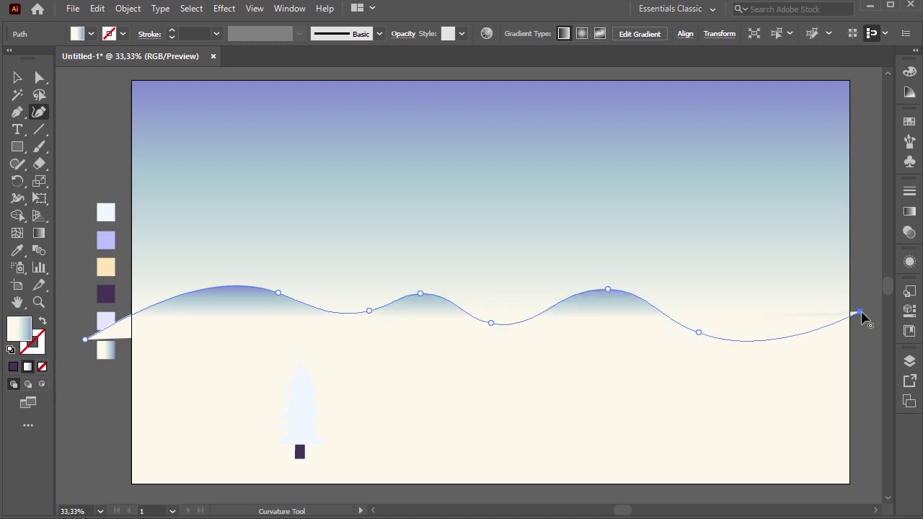
pyautogui.scroll(-2, 871, 433)
pyautogui.click(860, 453)
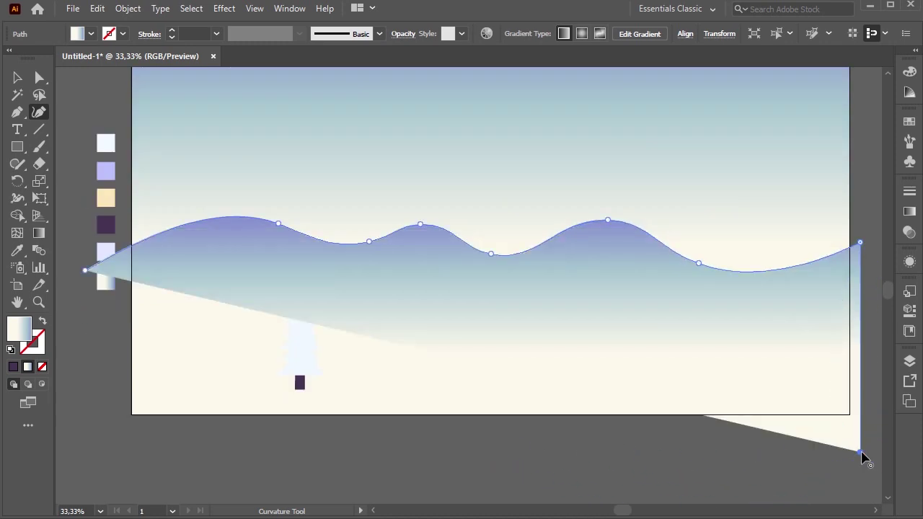
pyautogui.click(83, 452)
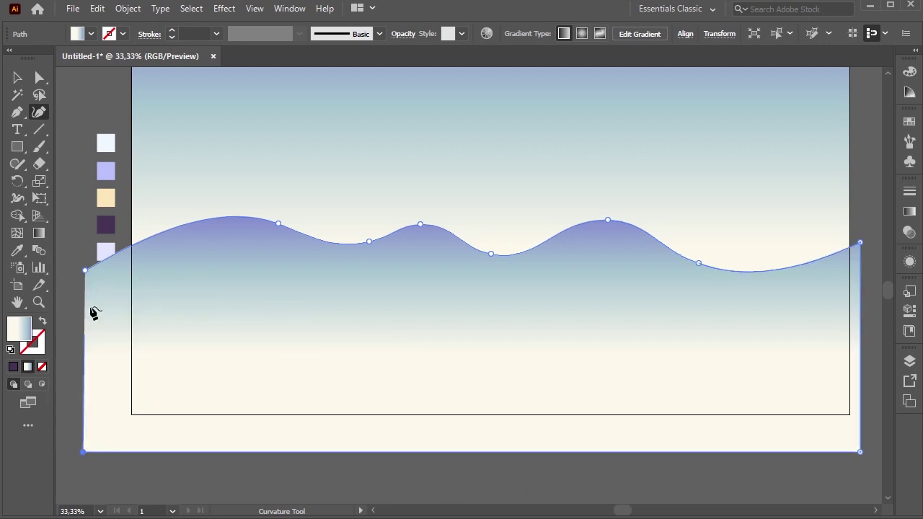
pyautogui.click(85, 273)
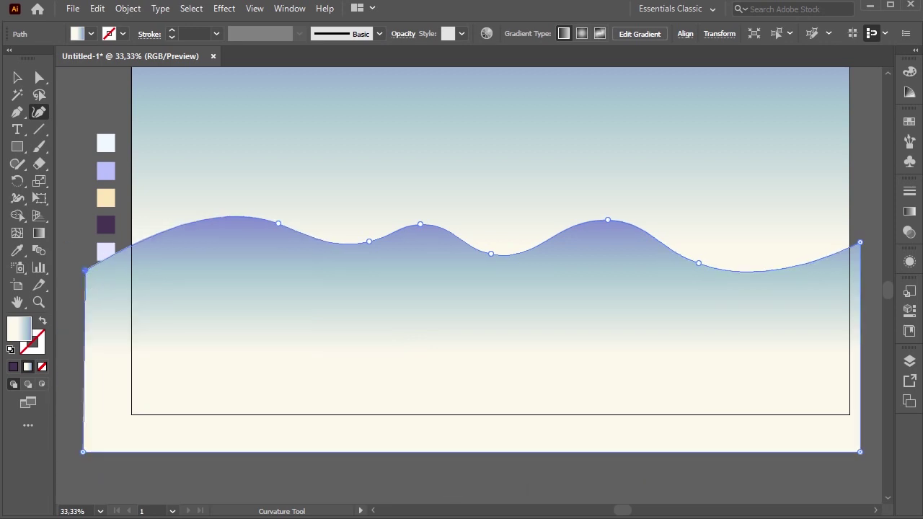
pyautogui.click(17, 78)
# Step: Fill the hills with the lavender swatch and send them behind the pine tree
pyautogui.press('i')
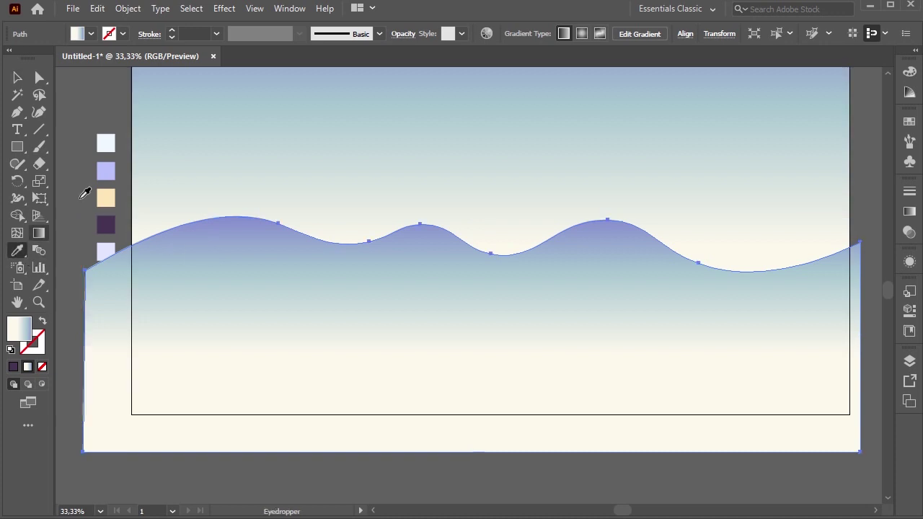
pyautogui.click(106, 171)
pyautogui.click(17, 78)
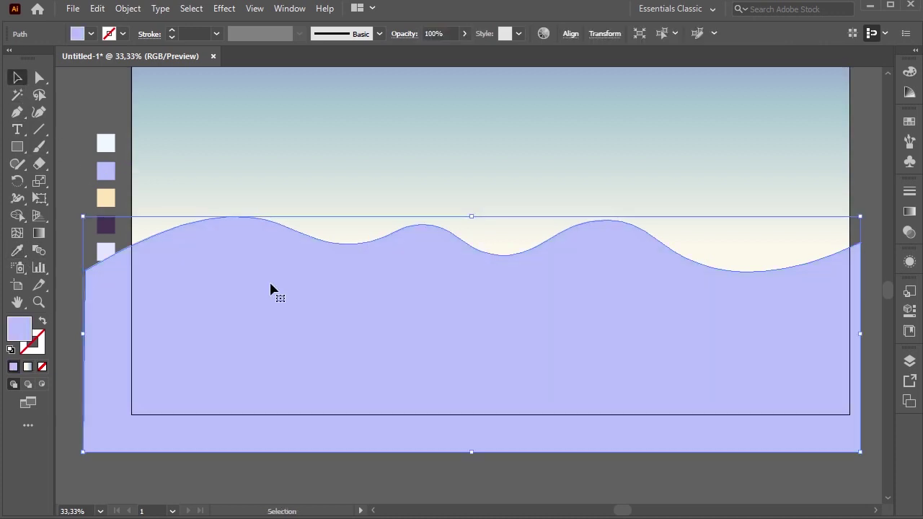
pyautogui.hotkey('ctrl', 'shift', '[')
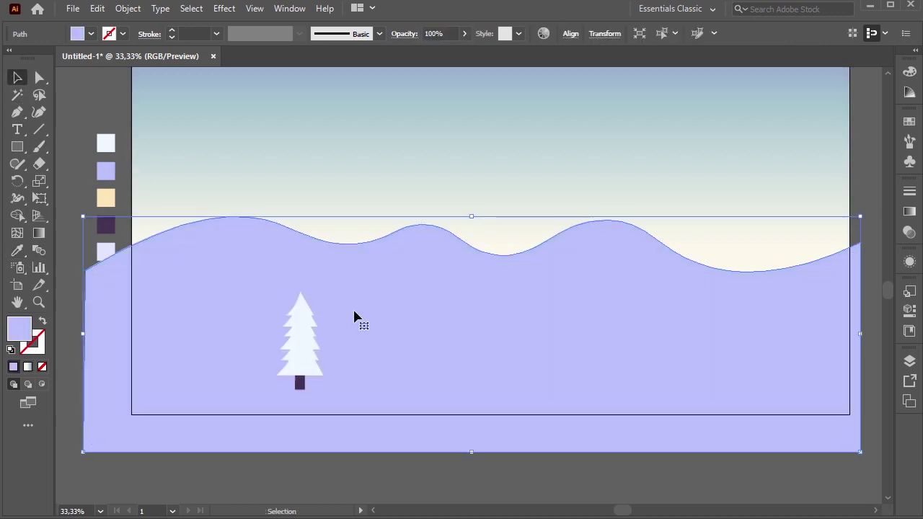
pyautogui.click(120, 104)
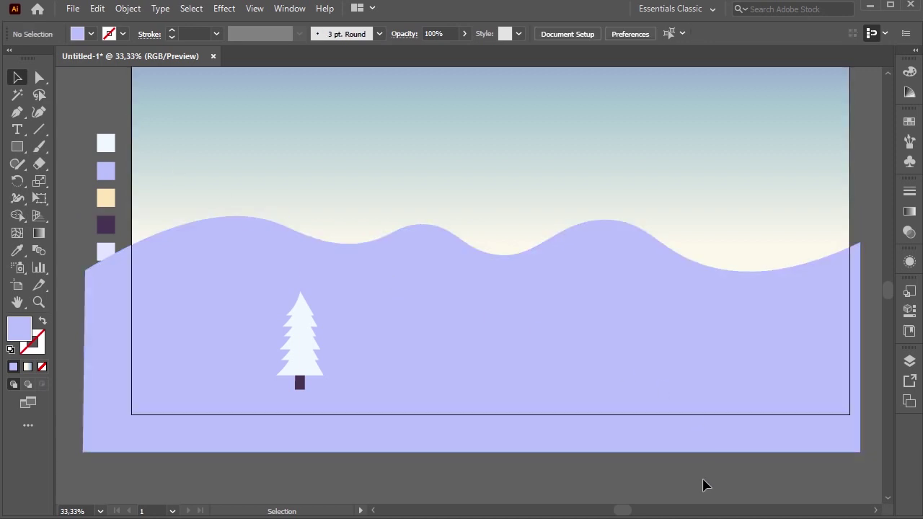
# Step: Select the wavy hill shape and drag it higher on the artboard
pyautogui.scroll(3, 556, 410)
pyautogui.scroll(1, 123, 124)
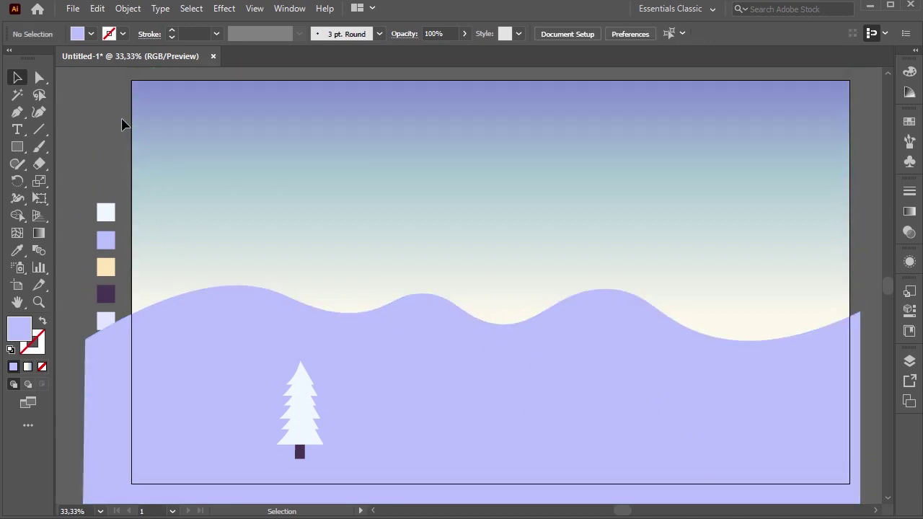
pyautogui.click(249, 177)
pyautogui.click(408, 340)
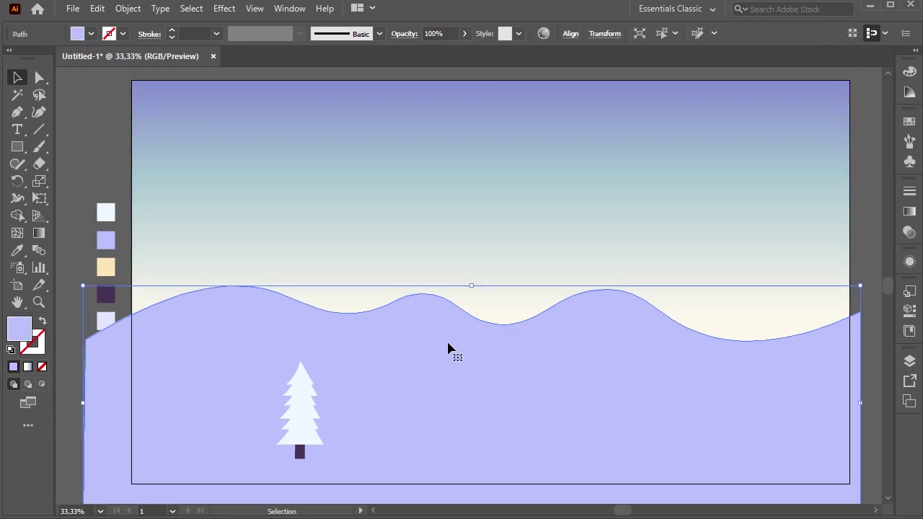
pyautogui.scroll(-5, 465, 324)
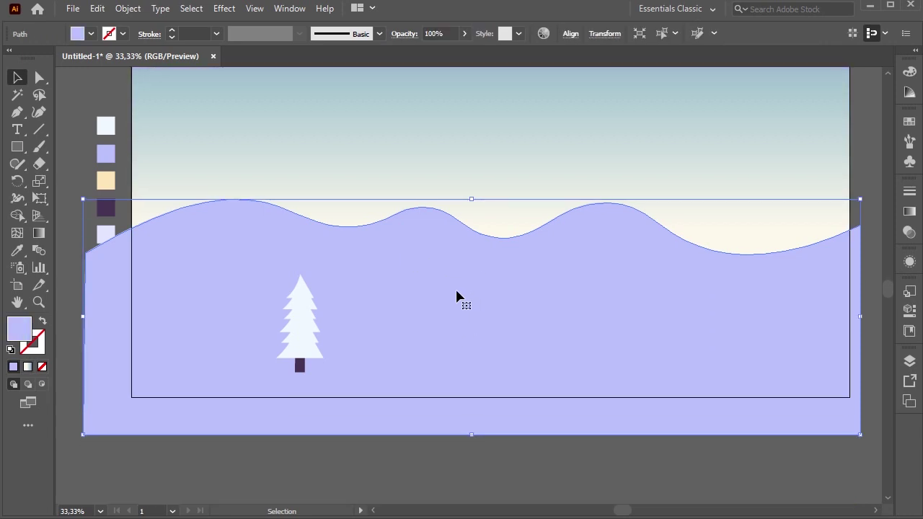
pyautogui.scroll(3, 462, 297)
pyautogui.scroll(1, 464, 299)
pyautogui.moveTo(467, 356); pyautogui.dragTo(468, 349)
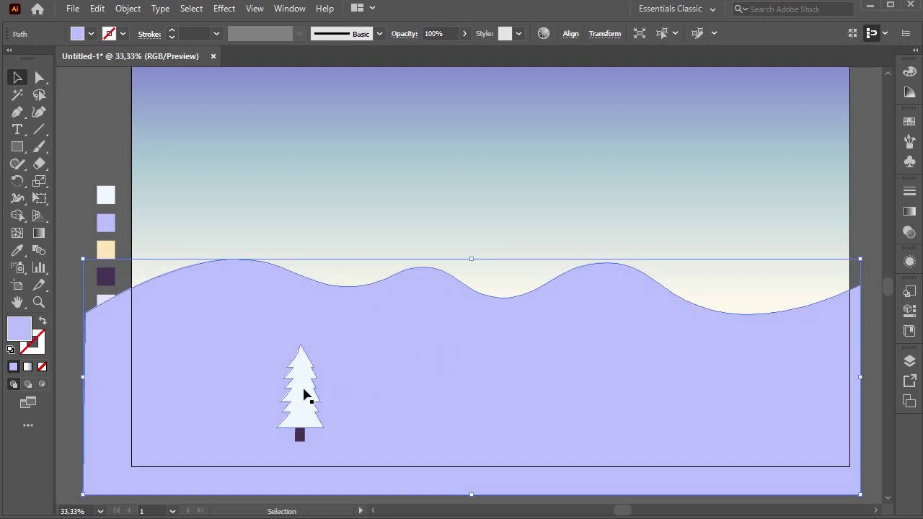
# Step: Trim the hills at the artboard edges using Shape Builder with the sky rectangle
pyautogui.click(168, 178)
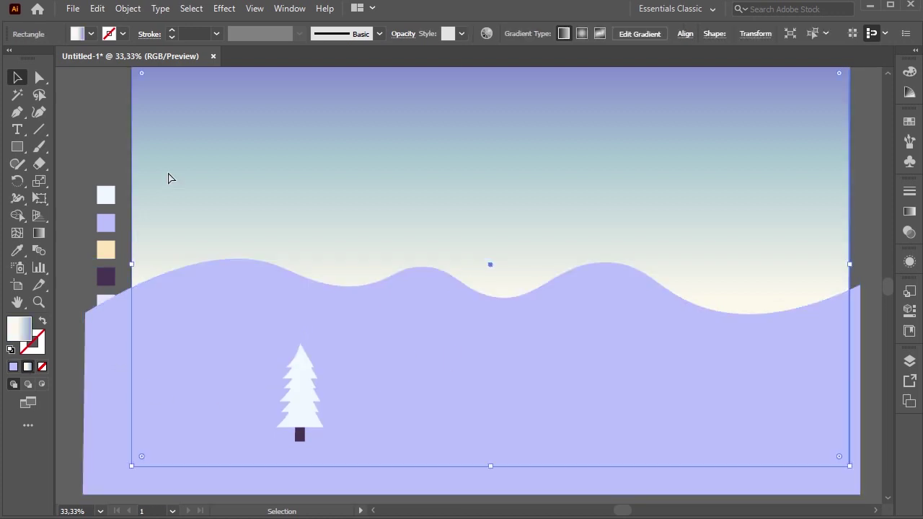
pyautogui.hotkey('ctrl', 'shift', ']')
pyautogui.keyDown('shift'); pyautogui.click(111, 330); pyautogui.keyUp('shift')
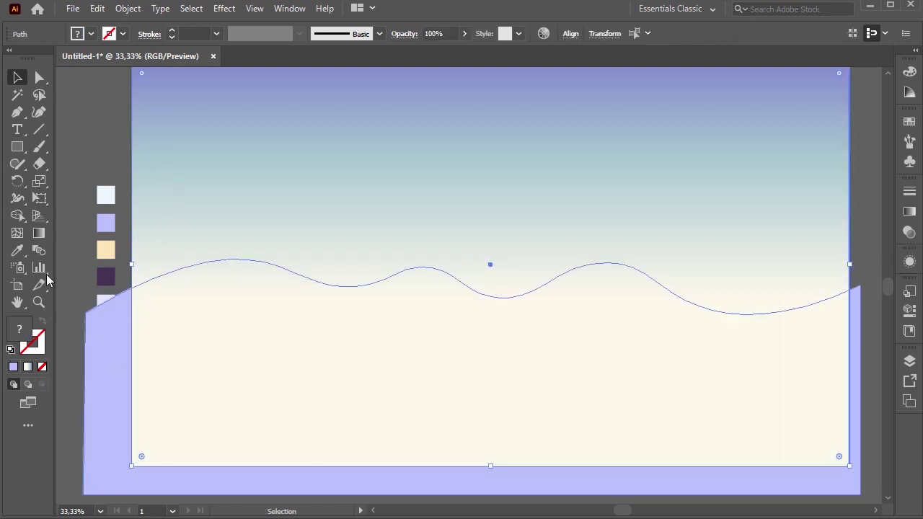
pyautogui.hotkey('shift', 'm')
pyautogui.click(119, 355)
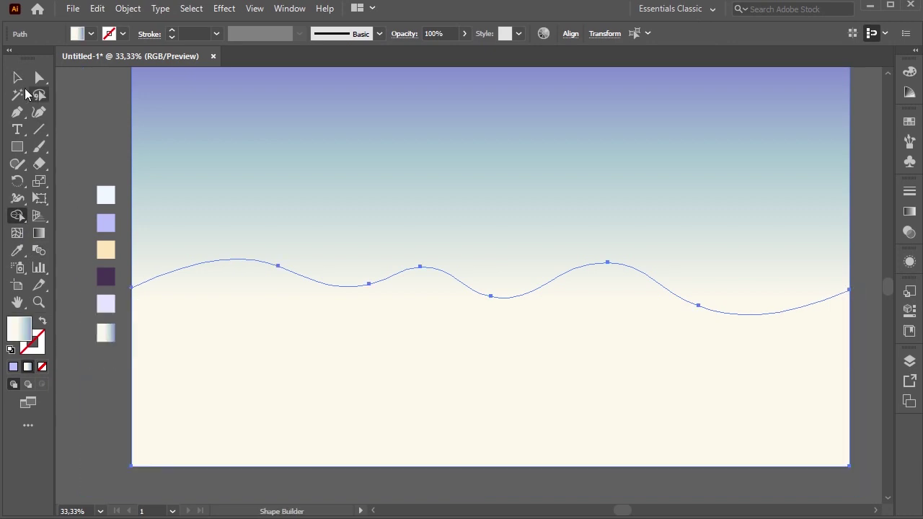
pyautogui.click(17, 77)
pyautogui.click(79, 115)
# Step: Send the sky rectangle to the very back and expand Layer 1 in the Layers panel
pyautogui.click(250, 144)
pyautogui.hotkey('ctrl', 'shift', '[')
pyautogui.hotkey('ctrl', 'shift', 'a')
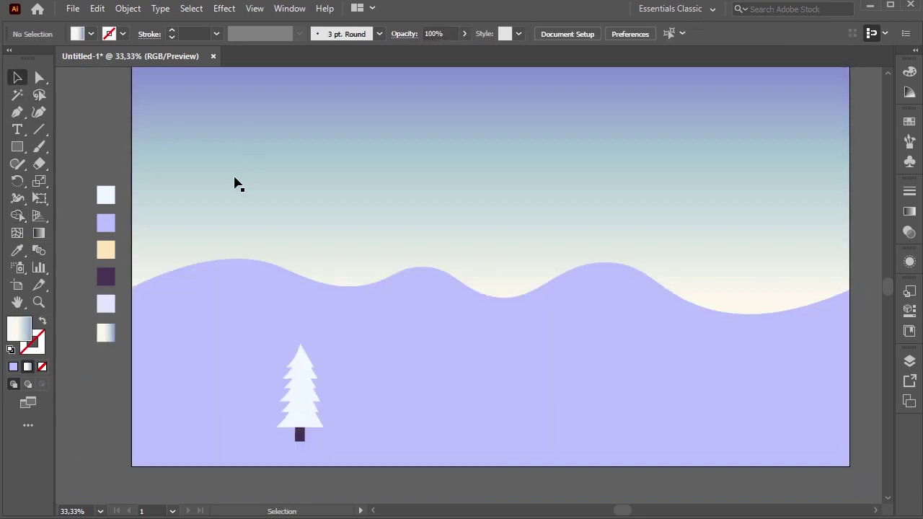
pyautogui.click(910, 360)
pyautogui.click(706, 110)
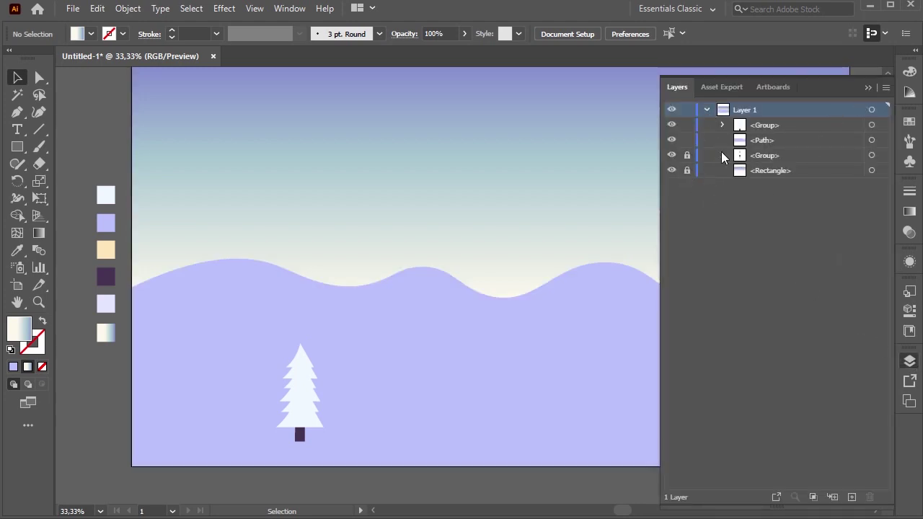
# Step: Close Layers, shrink the pine tree and move it to the artboard's left edge
pyautogui.click(875, 86)
pyautogui.click(312, 366)
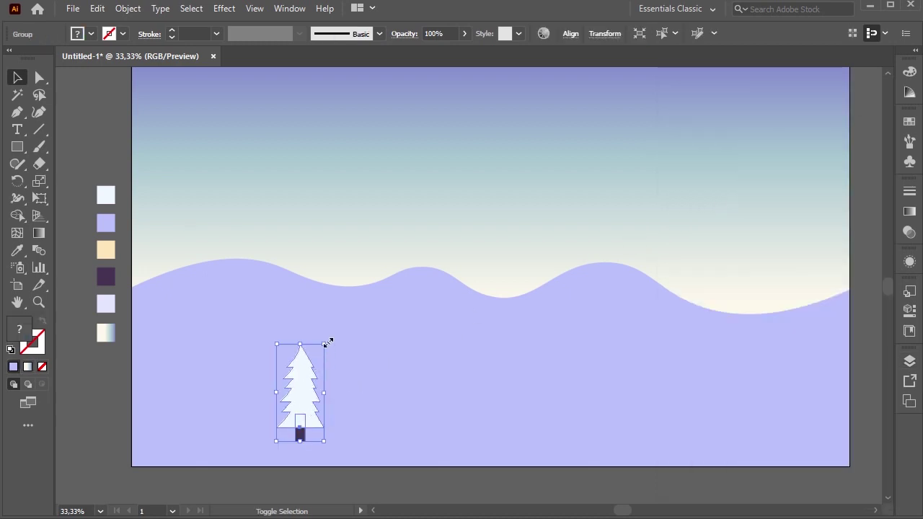
pyautogui.moveTo(327, 342); pyautogui.dragTo(320, 358)
pyautogui.click(312, 373)
pyautogui.moveTo(301, 397)
pyautogui.mouseDown()
pyautogui.moveTo(240, 330)
pyautogui.moveTo(137, 310)
pyautogui.mouseUp()
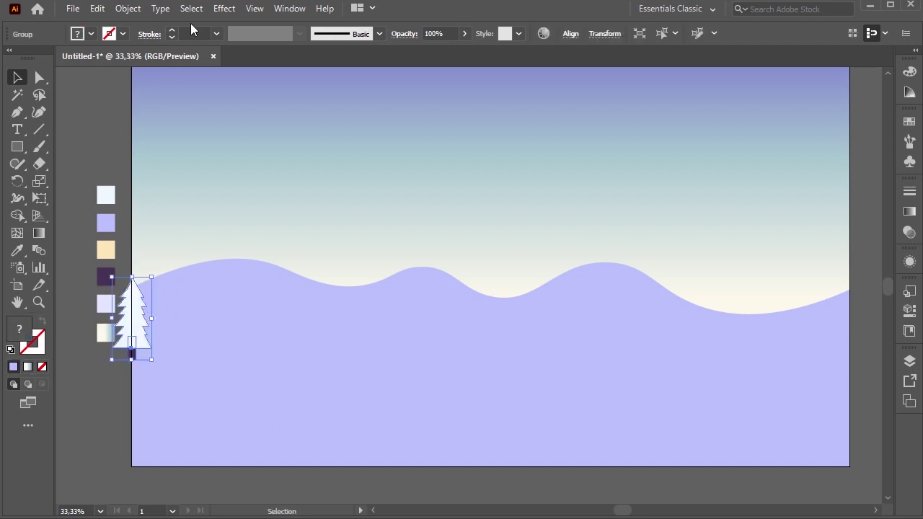
# Step: Repeat the pine tree with a Transform effect: 130 px horizontal move, 15 copies
pyautogui.click(223, 8)
pyautogui.moveTo(270, 126)
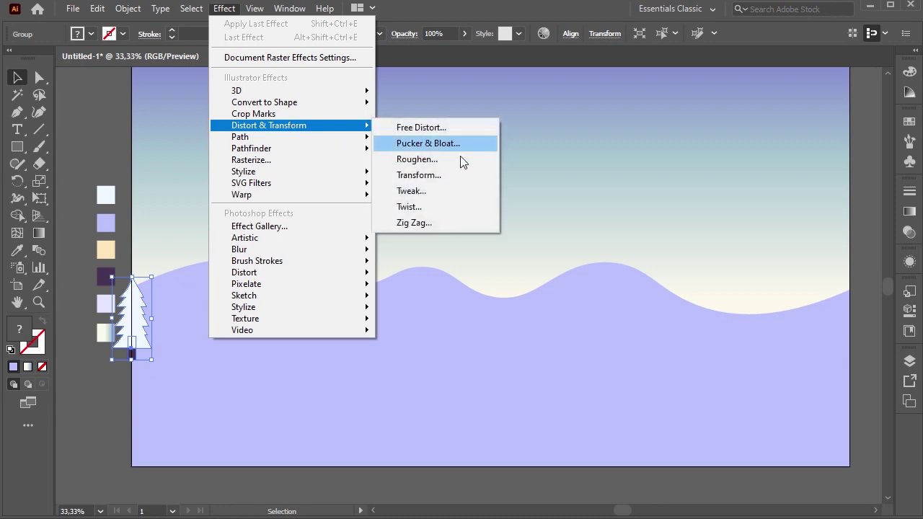
pyautogui.click(449, 175)
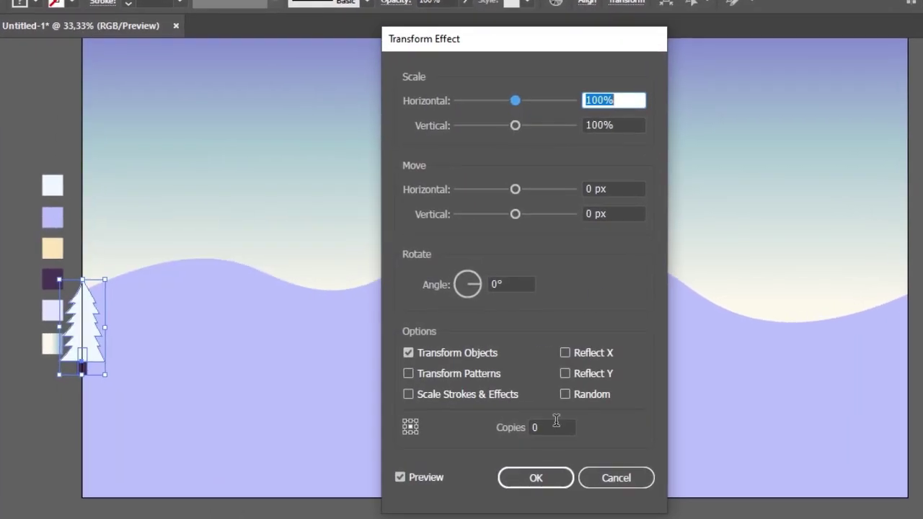
pyautogui.click(553, 425)
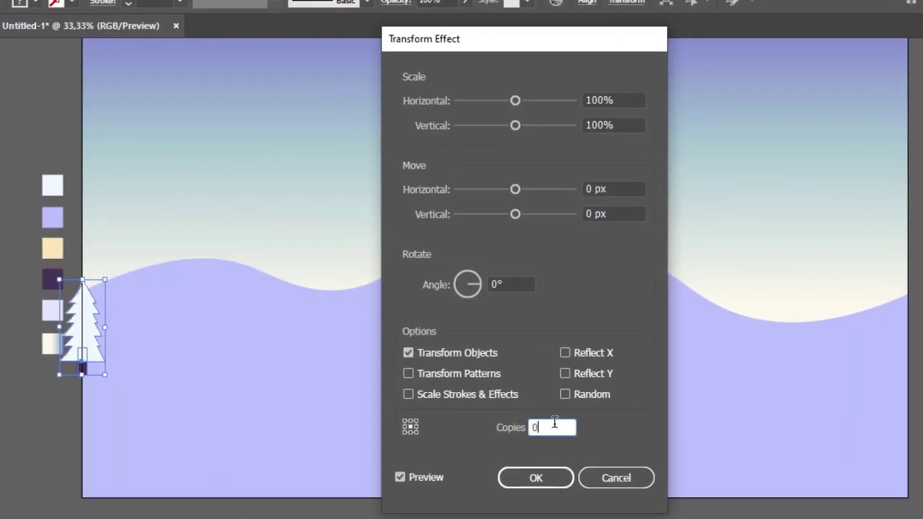
pyautogui.write('1')
pyautogui.click(628, 183)
pyautogui.hotkey('shift', 'Up')
pyautogui.hotkey('shift', 'Up')
pyautogui.hotkey('shift', 'Up')
pyautogui.hotkey('shift', 'Up')
pyautogui.hotkey('shift', 'Up')
pyautogui.hotkey('shift', 'Up')
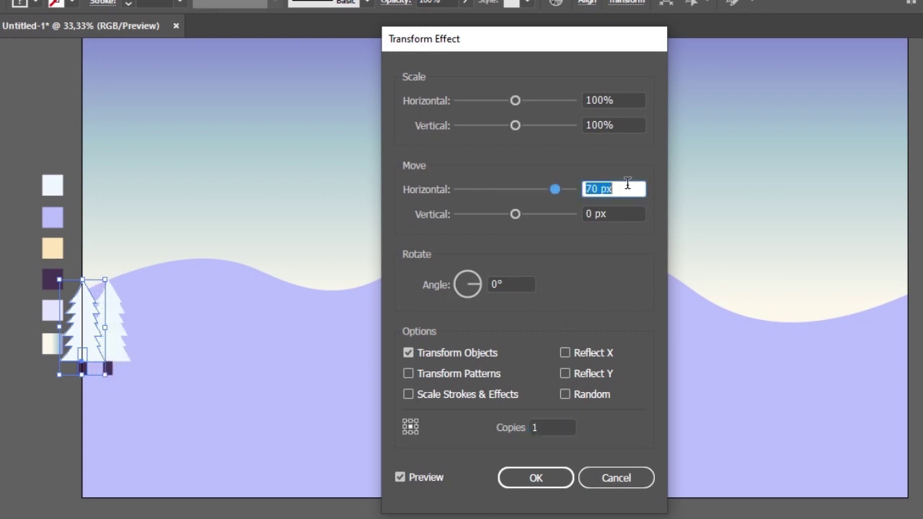
pyautogui.hotkey('shift', 'Up')
pyautogui.hotkey('shift', 'Up')
pyautogui.hotkey('shift', 'Up')
pyautogui.hotkey('shift', 'Up')
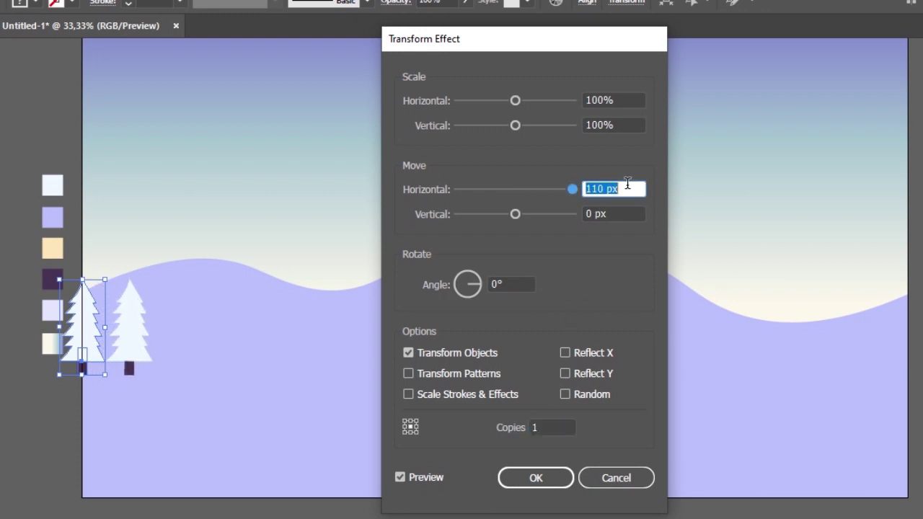
pyautogui.hotkey('shift', 'Up')
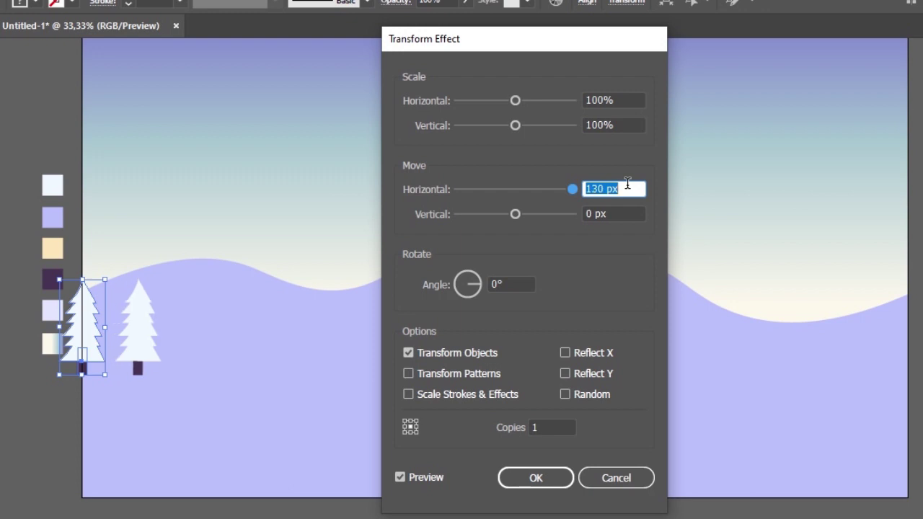
pyautogui.click(556, 427)
pyautogui.press('Up')
pyautogui.press('Up')
pyautogui.press('Up')
pyautogui.press('Up')
pyautogui.press('Up')
pyautogui.press('Up')
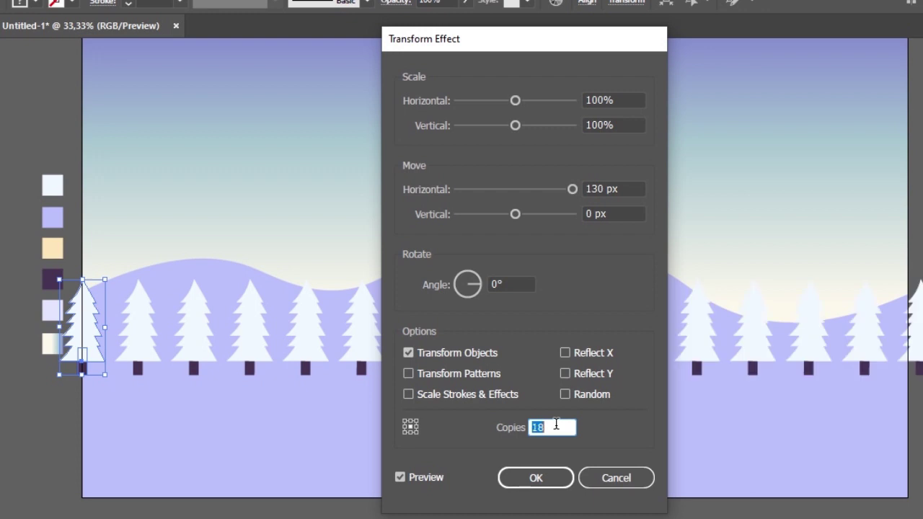
pyautogui.press('Down')
pyautogui.press('Down')
pyautogui.click(518, 480)
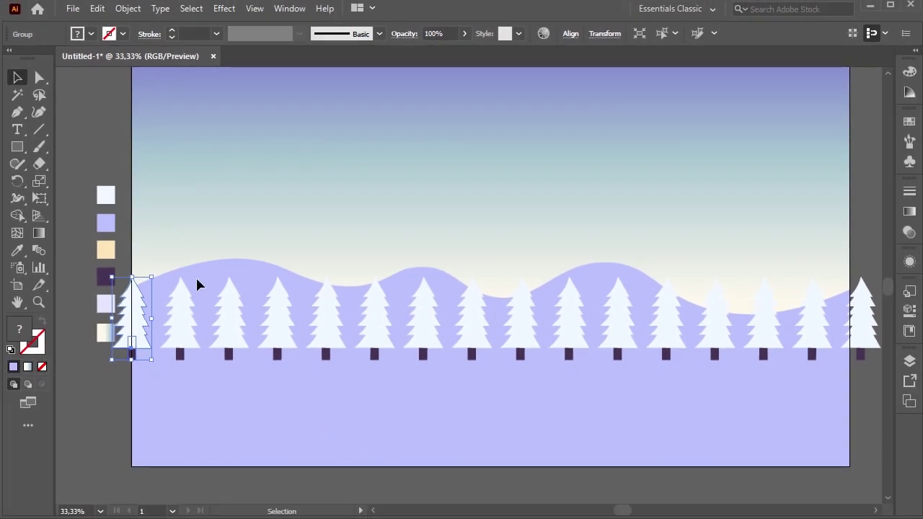
# Step: Expand the tree row into real objects and distribute the trees evenly
pyautogui.click(130, 9)
pyautogui.click(246, 191)
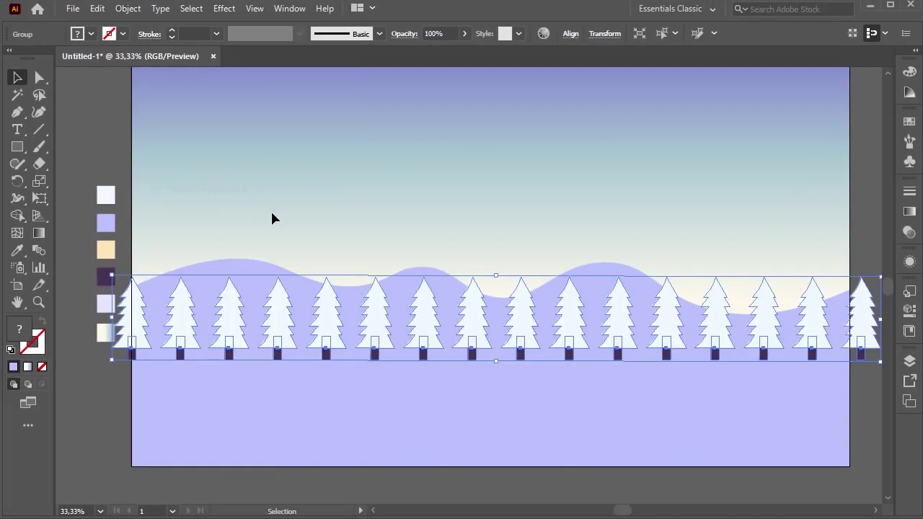
pyautogui.click(272, 218)
pyautogui.click(234, 315)
pyautogui.click(232, 216)
pyautogui.click(237, 298)
pyautogui.click(570, 34)
pyautogui.click(449, 74)
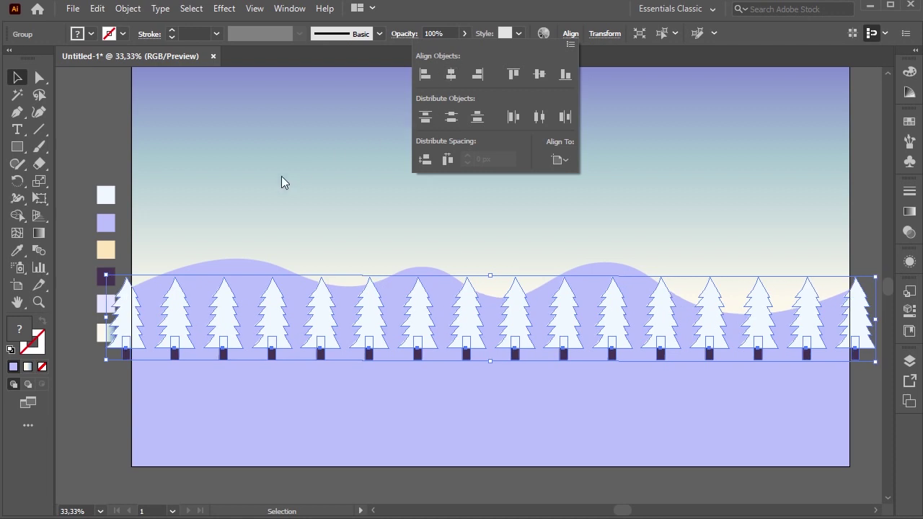
pyautogui.click(194, 407)
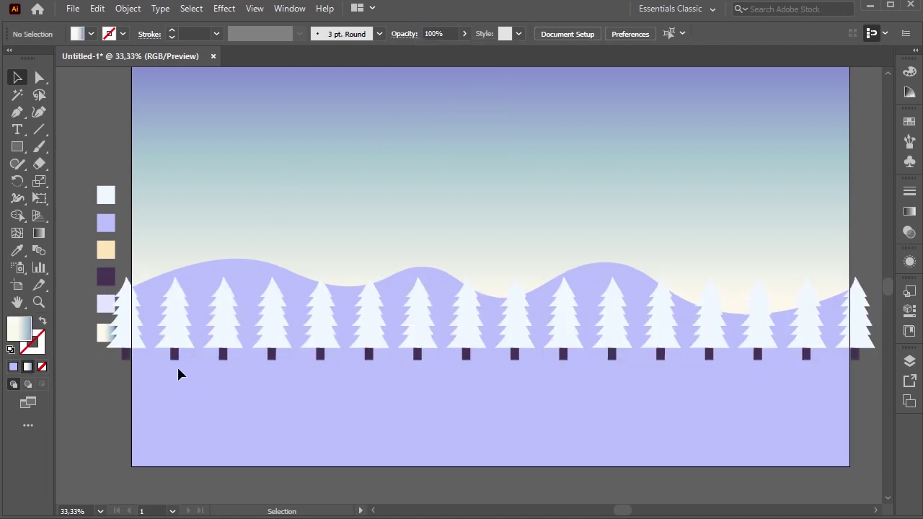
pyautogui.click(177, 346)
# Step: Ungroup the row and copy the first tree down onto the lower hills
pyautogui.rightClick(177, 350)
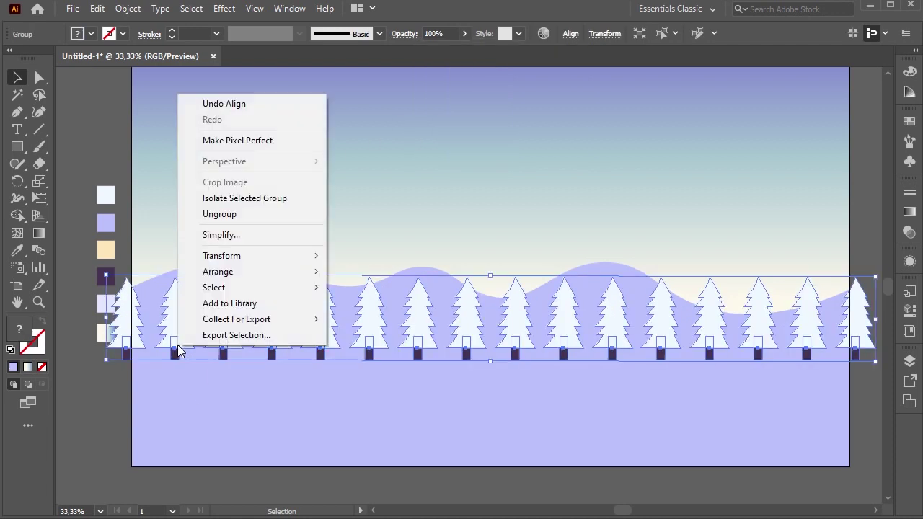
pyautogui.click(222, 218)
pyautogui.click(202, 250)
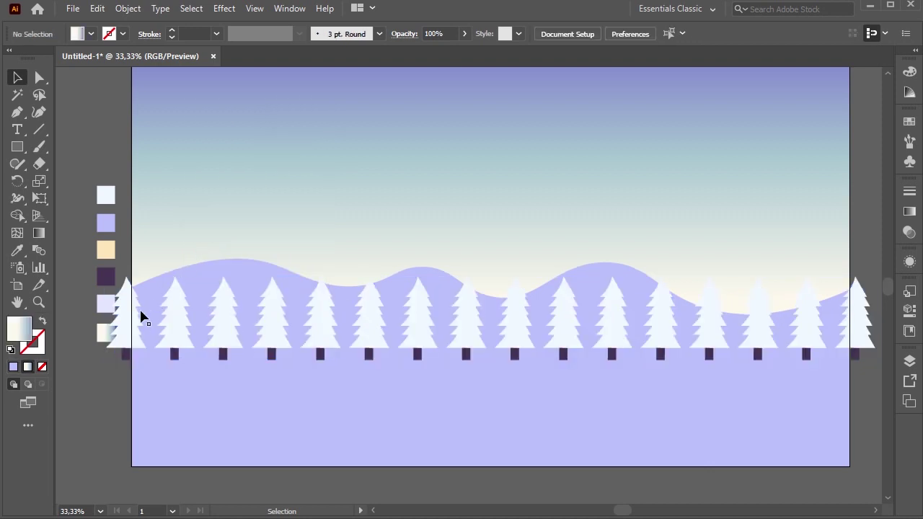
pyautogui.moveTo(145, 343)
pyautogui.mouseDown()
pyautogui.moveTo(161, 389)
pyautogui.moveTo(161, 381)
pyautogui.mouseUp()
pyautogui.click(226, 390)
pyautogui.moveTo(136, 309); pyautogui.dragTo(128, 308)
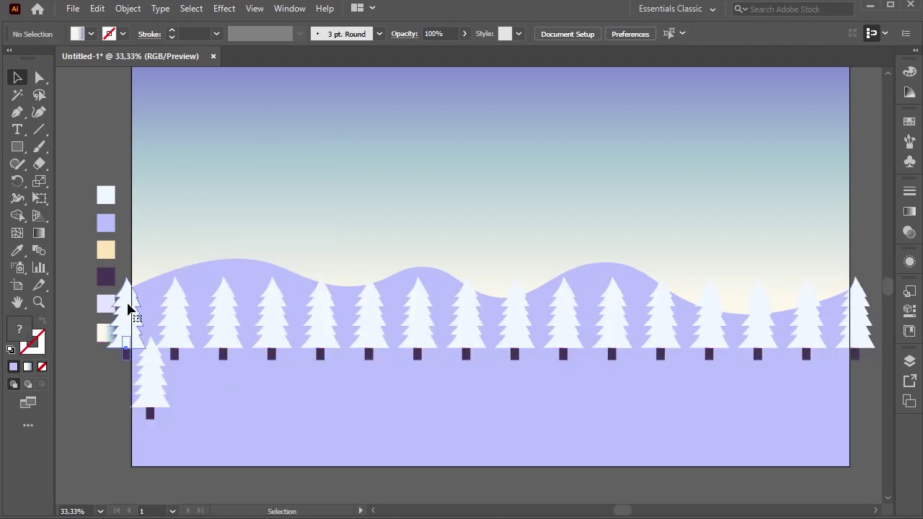
# Step: Regroup the row of trees, then select the lone tree below it
pyautogui.moveTo(103, 277); pyautogui.dragTo(861, 319)
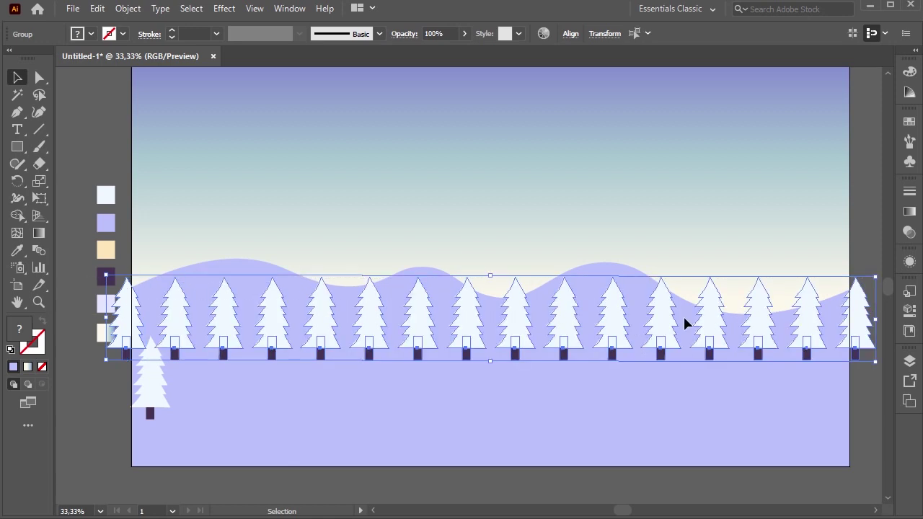
pyautogui.rightClick(651, 322)
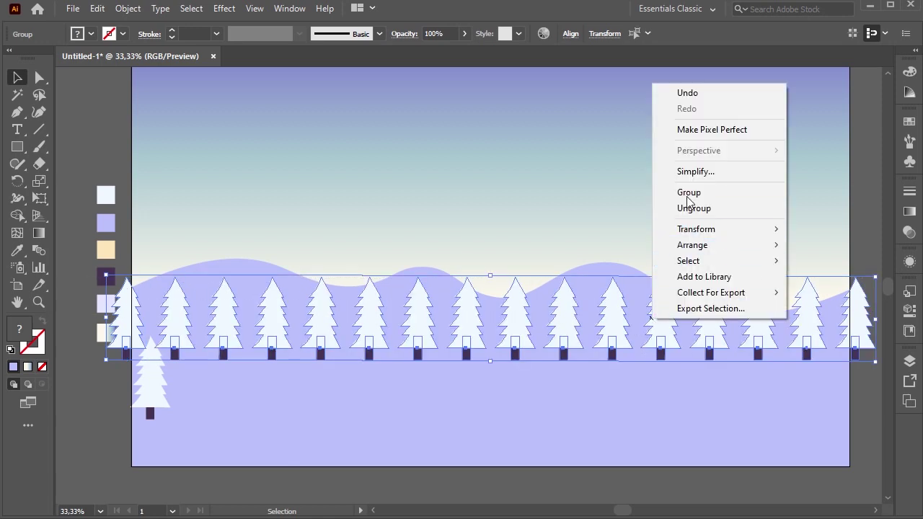
pyautogui.click(689, 207)
pyautogui.rightClick(659, 296)
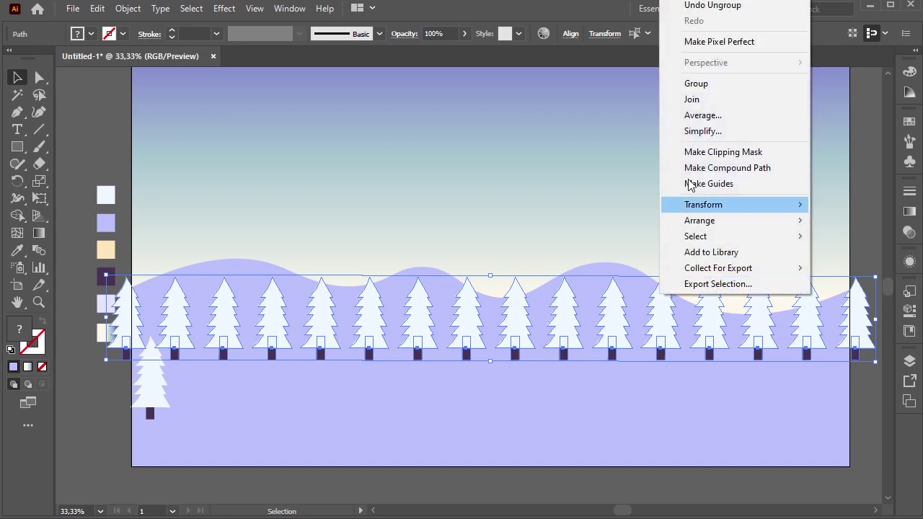
pyautogui.click(696, 83)
pyautogui.click(553, 182)
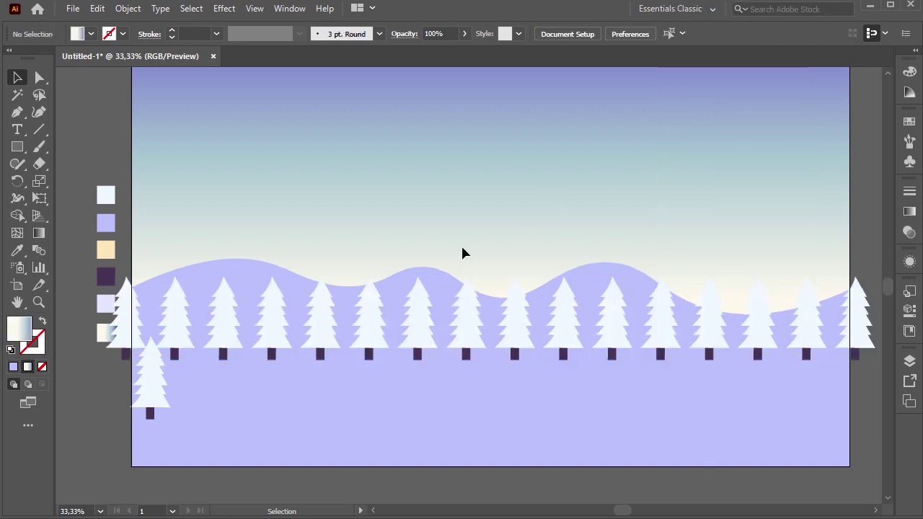
pyautogui.click(466, 355)
pyautogui.click(308, 417)
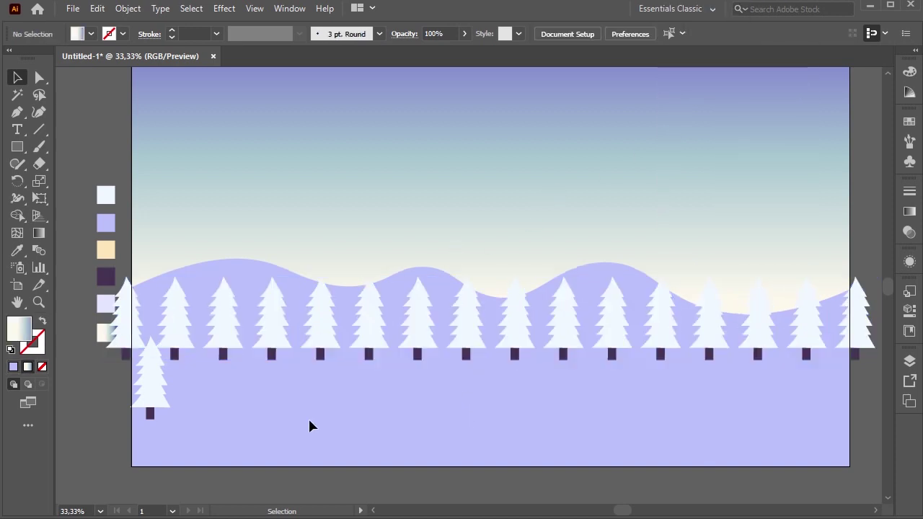
pyautogui.click(153, 411)
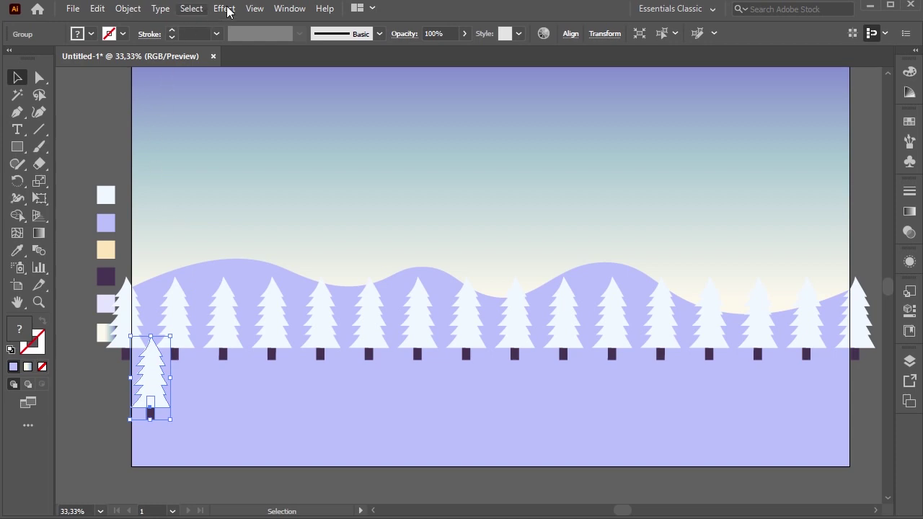
# Step: Repeat the lone tree with a 130 px, 14-copy Transform effect and expand its appearance
pyautogui.click(223, 9)
pyautogui.click(245, 37)
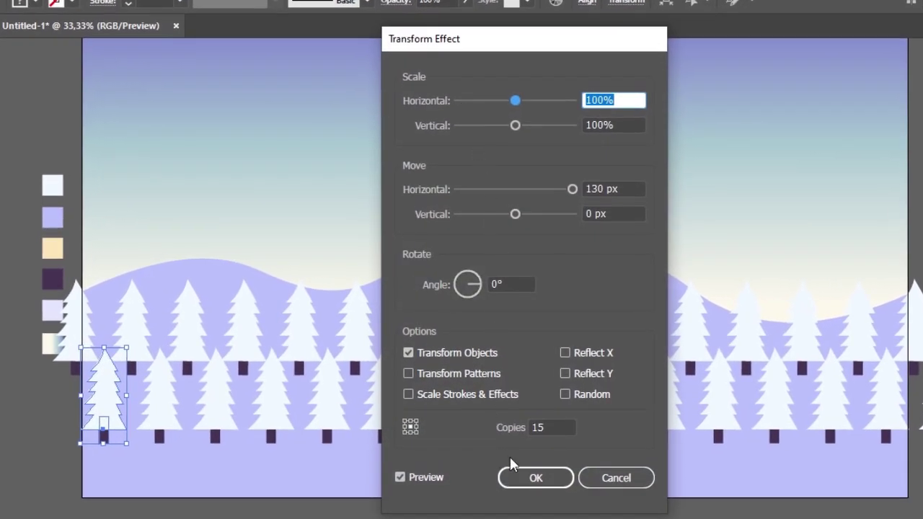
pyautogui.click(553, 425)
pyautogui.press('Down')
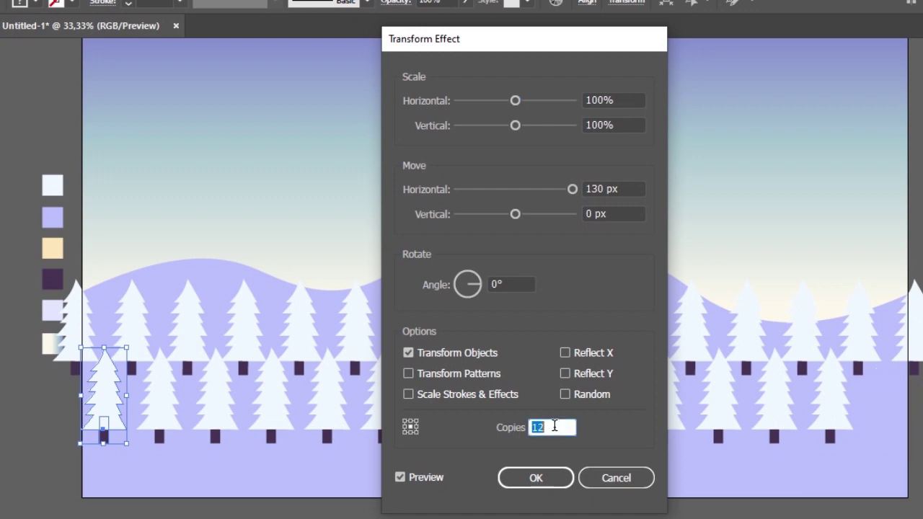
pyautogui.press('Up')
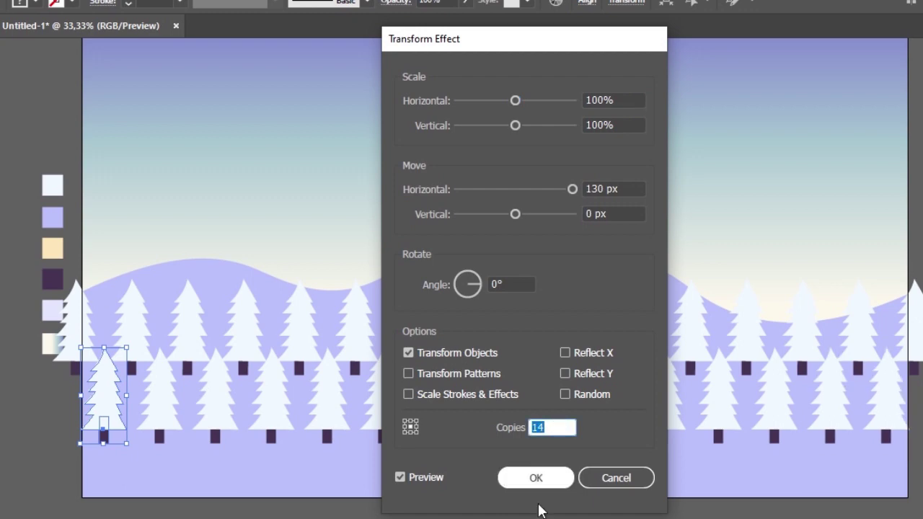
pyautogui.click(539, 482)
pyautogui.click(128, 8)
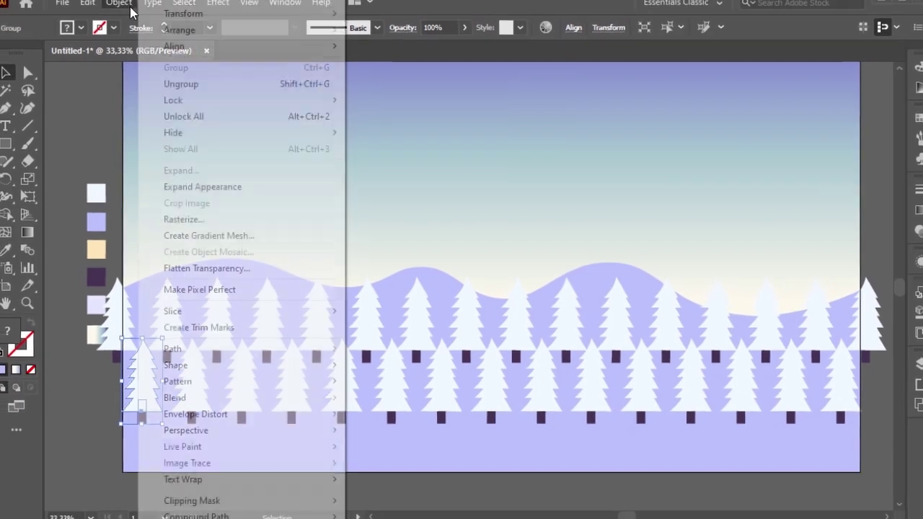
pyautogui.click(209, 189)
pyautogui.click(231, 264)
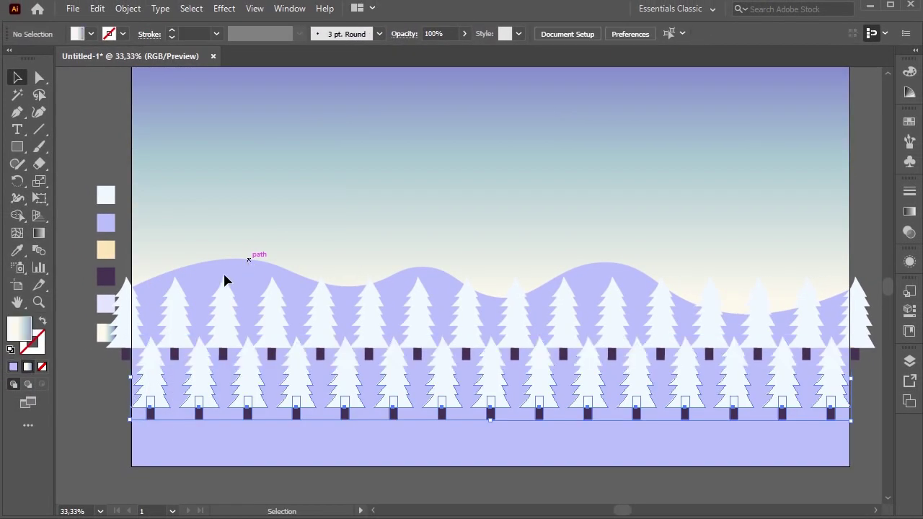
# Step: Alt-drag a copy of the top tree row lower onto the ground
pyautogui.click(146, 307)
pyautogui.moveTo(175, 309); pyautogui.dragTo(173, 402)
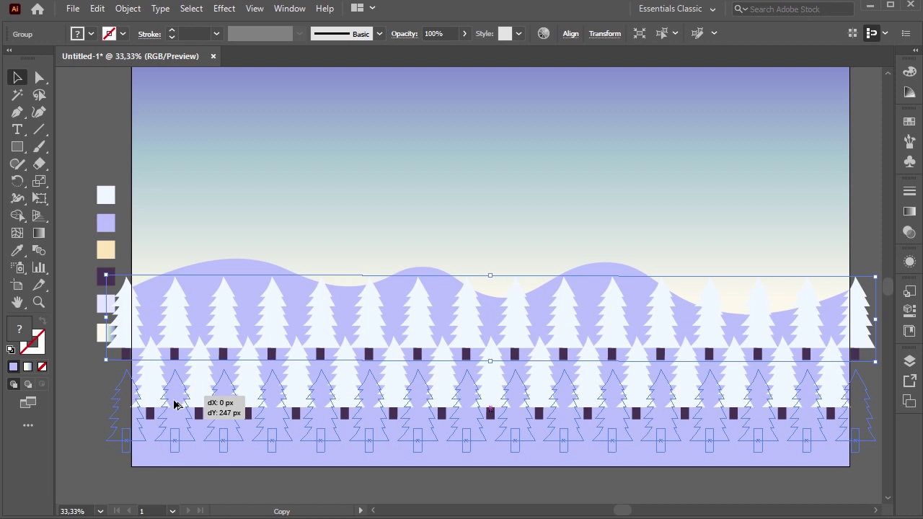
pyautogui.moveTo(174, 405); pyautogui.dragTo(175, 409)
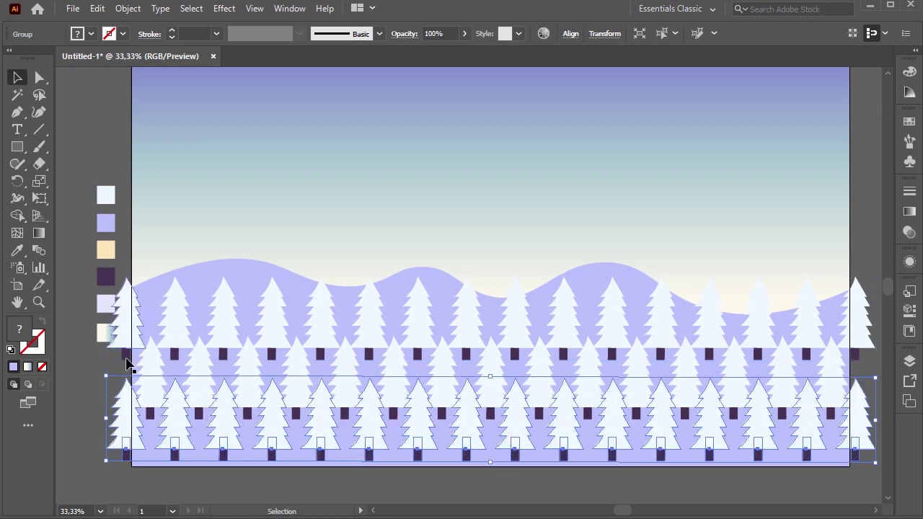
pyautogui.click(84, 384)
# Step: Nudge the middle tree row down to the artboard's bottom edge
pyautogui.click(152, 366)
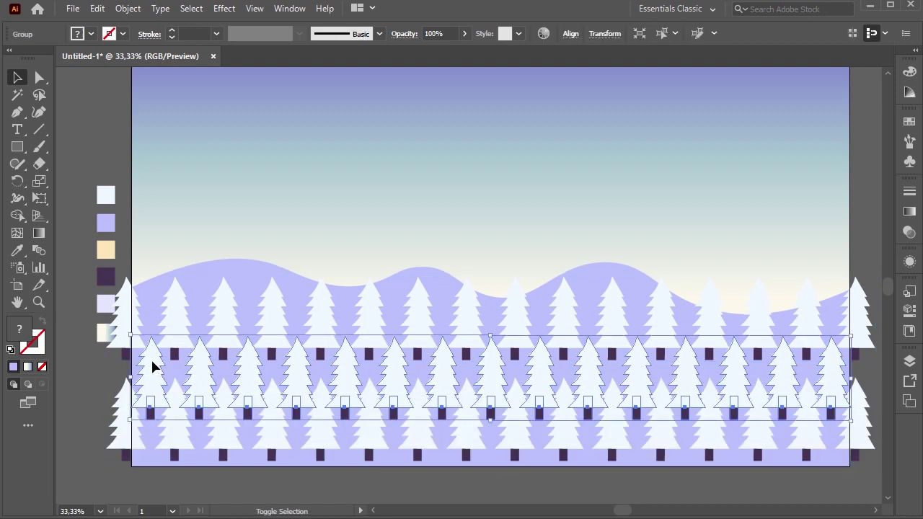
pyautogui.hotkey('shift', 'Up')
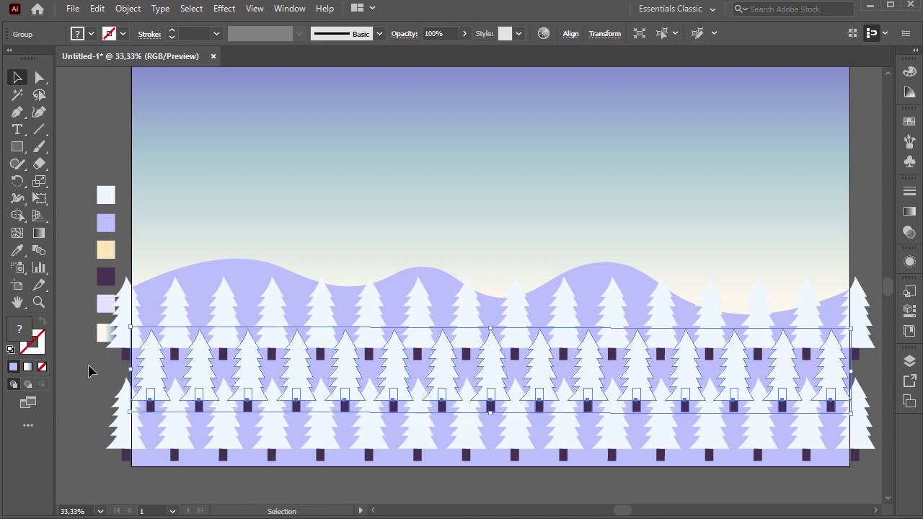
pyautogui.click(88, 371)
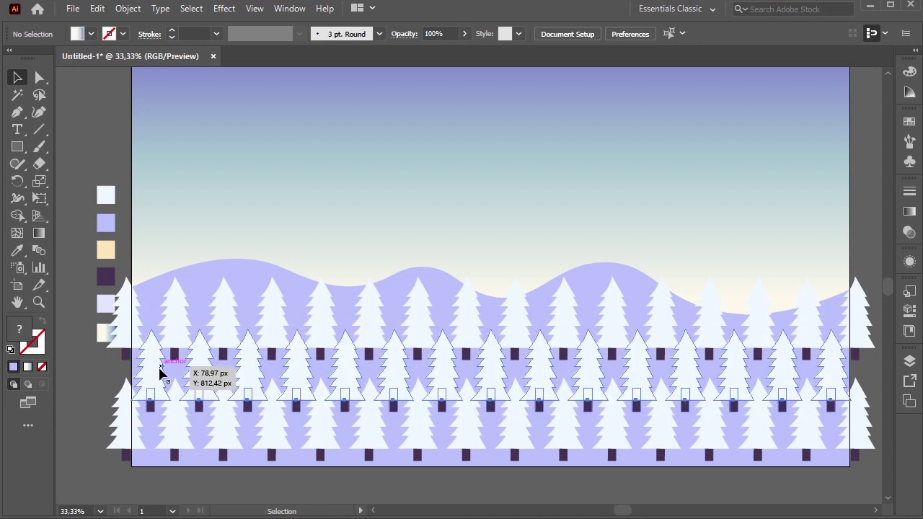
pyautogui.click(161, 371)
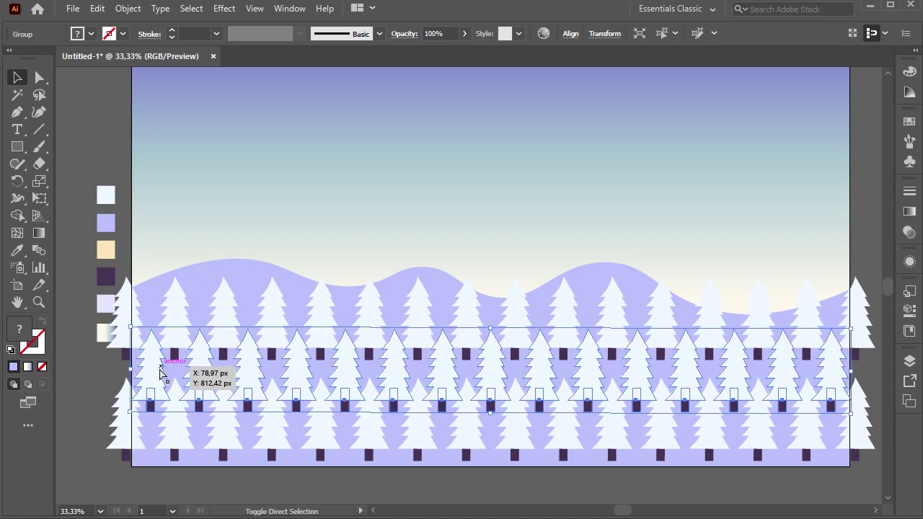
pyautogui.hotkey('shift', 'Down')
pyautogui.hotkey('shift', 'Down')
pyautogui.hotkey('shift', 'Down')
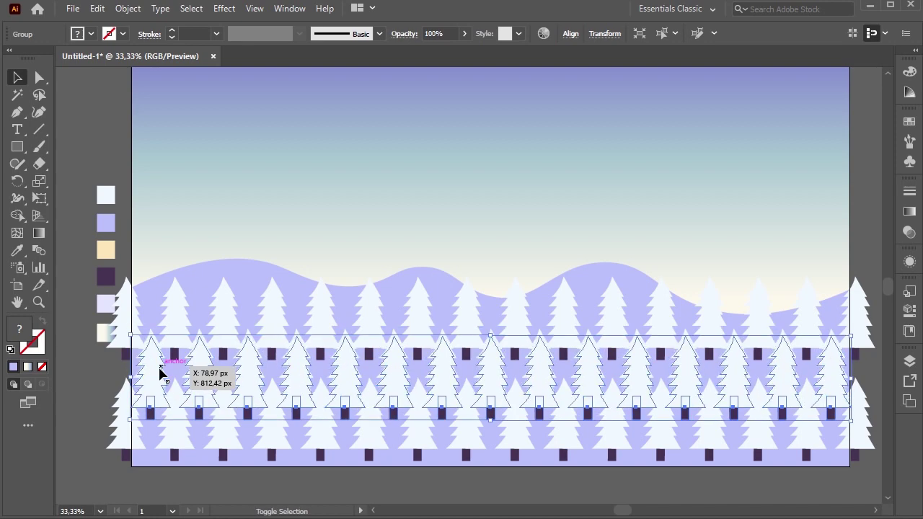
pyautogui.hotkey('shift', 'Down')
pyautogui.hotkey('shift', 'Down')
pyautogui.hotkey('shift', 'Down')
pyautogui.hotkey('shift', 'Down')
pyautogui.hotkey('shift', 'Down')
pyautogui.hotkey('shift', 'Down')
pyautogui.hotkey('shift', 'Down')
pyautogui.hotkey('shift', 'Down')
pyautogui.hotkey('shift', 'Down')
pyautogui.hotkey('shift', 'Down')
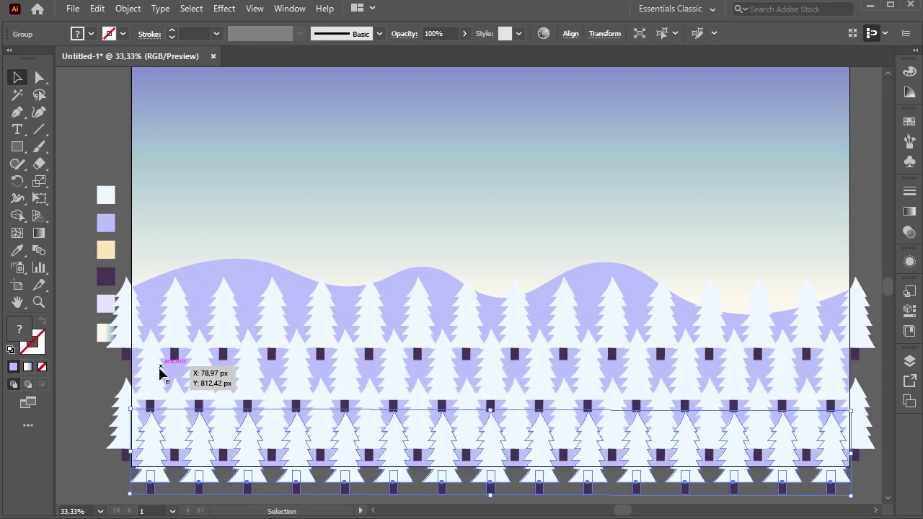
pyautogui.hotkey('shift', 'Down')
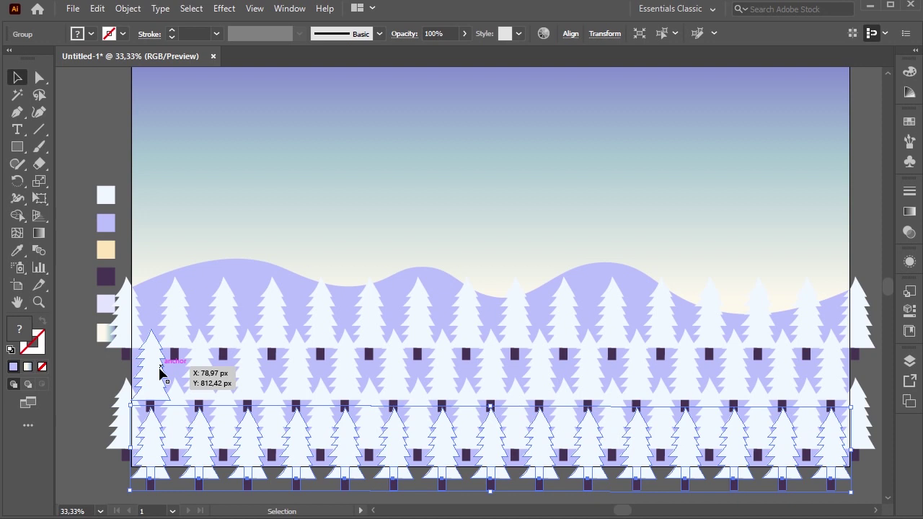
pyautogui.click(86, 371)
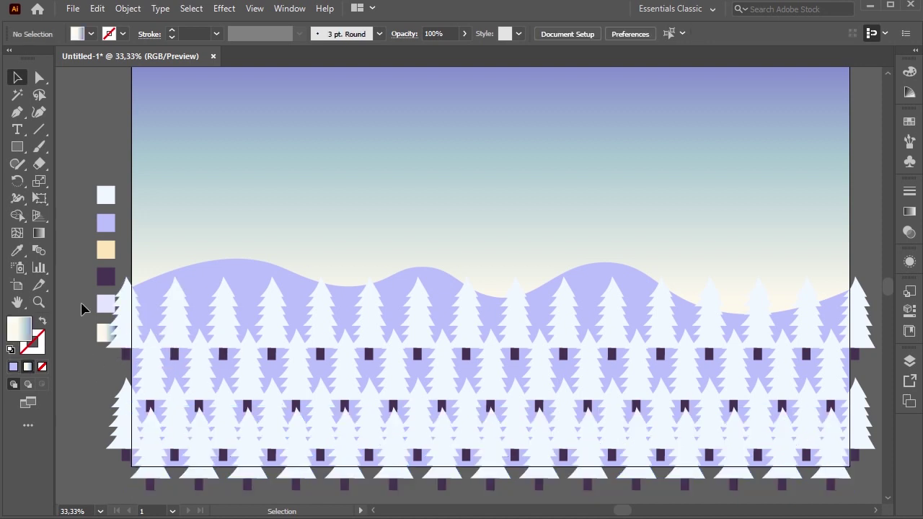
# Step: Select all tree rows together and nudge them slightly lower
pyautogui.moveTo(87, 301); pyautogui.dragTo(108, 367)
pyautogui.click(124, 425)
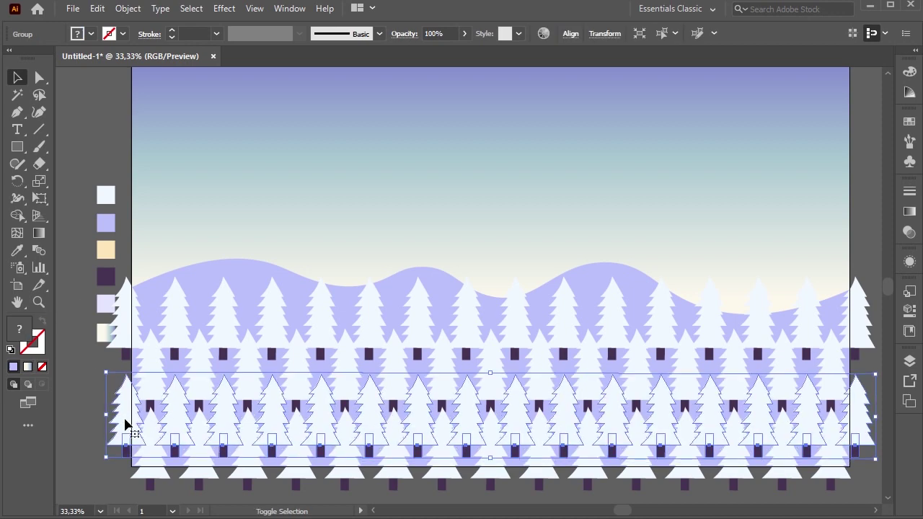
pyautogui.click(83, 431)
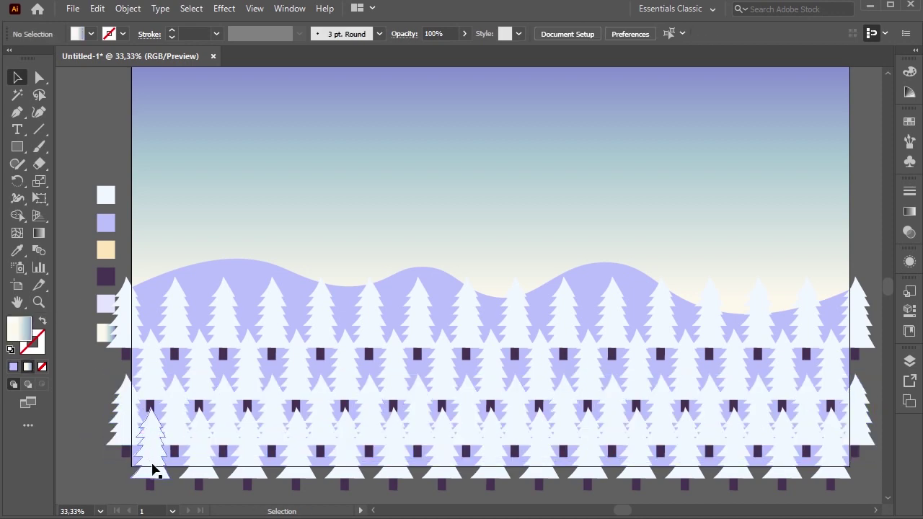
pyautogui.moveTo(68, 327); pyautogui.dragTo(878, 477)
pyautogui.hotkey('shift', 'Down')
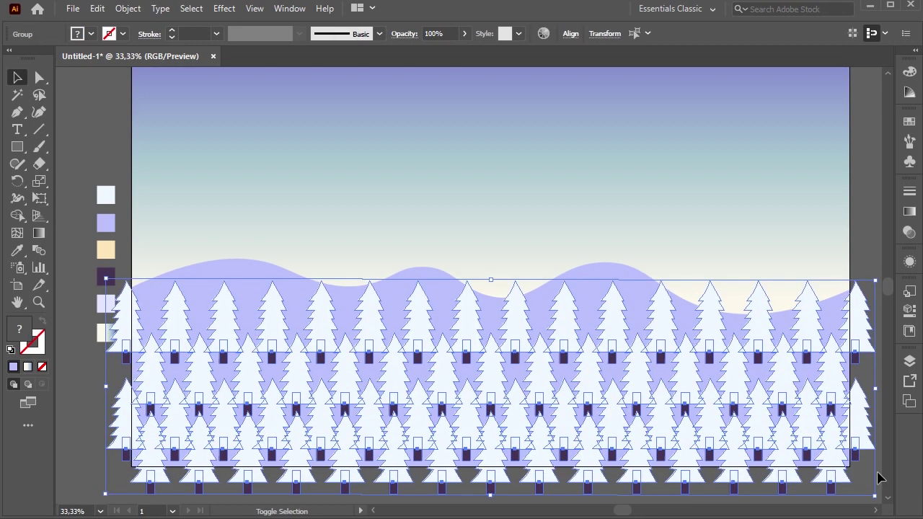
pyautogui.hotkey('shift', 'Down')
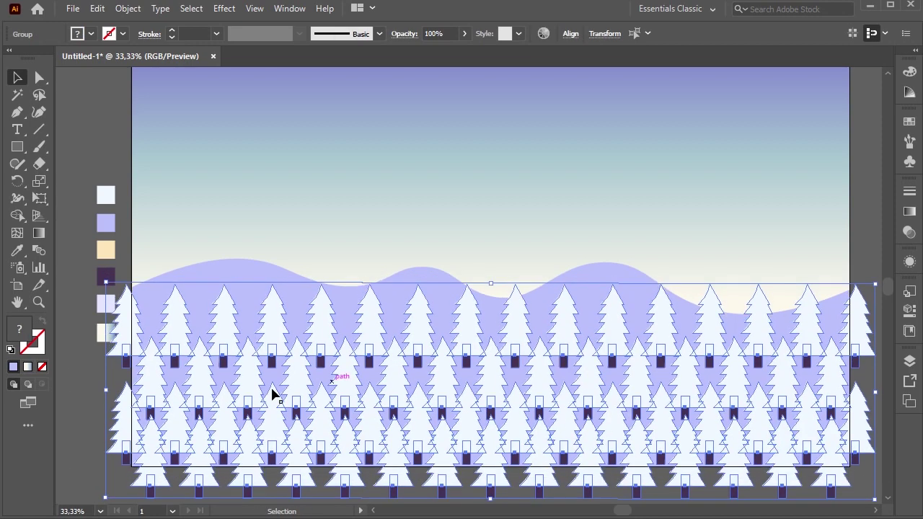
pyautogui.click(103, 418)
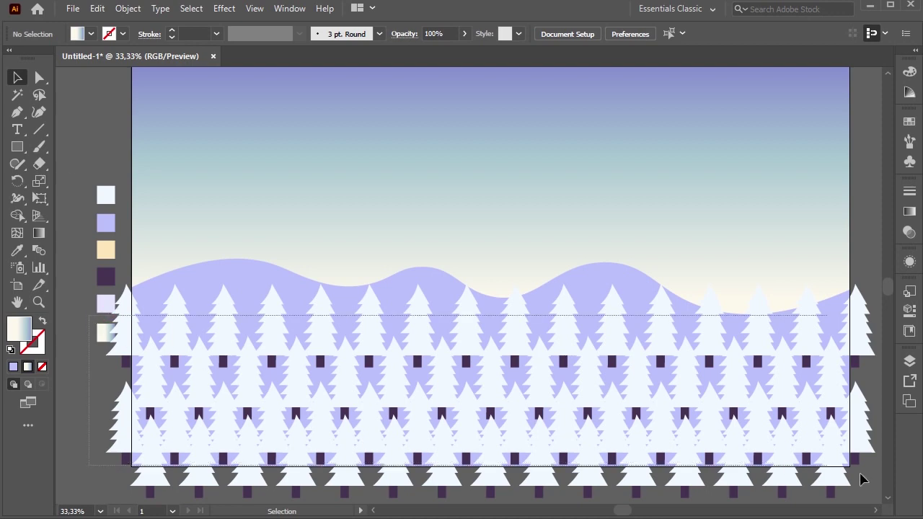
# Step: Pan the view and fit the whole artboard in the window with Ctrl+0
pyautogui.hscroll(3, 861, 478)
pyautogui.click(671, 409)
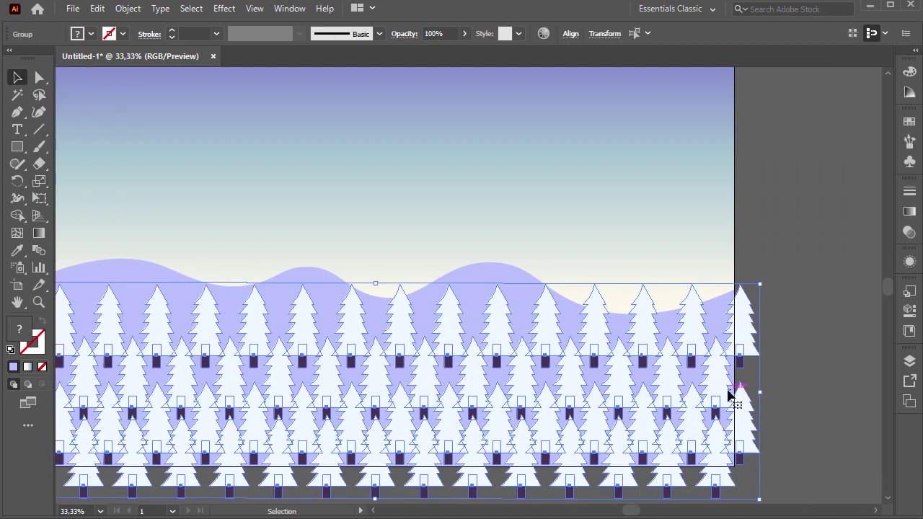
pyautogui.rightClick(675, 392)
pyautogui.click(629, 3)
pyautogui.hscroll(-5, 552, 171)
pyautogui.moveTo(511, 188); pyautogui.dragTo(415, 197)
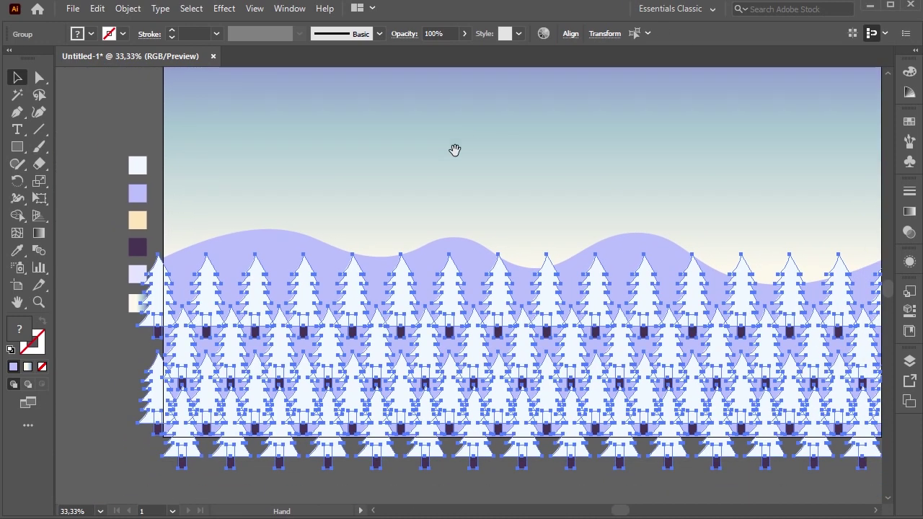
pyautogui.hotkey('ctrl', '0')
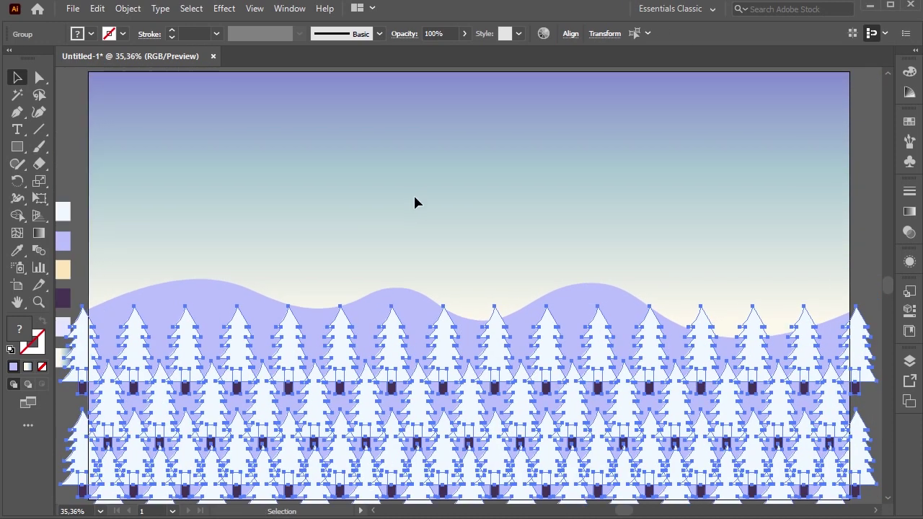
pyautogui.click(414, 193)
# Step: Create a no-fill 1920 × 1080 px rectangle centred on the artboard
pyautogui.press('m')
pyautogui.click(465, 181)
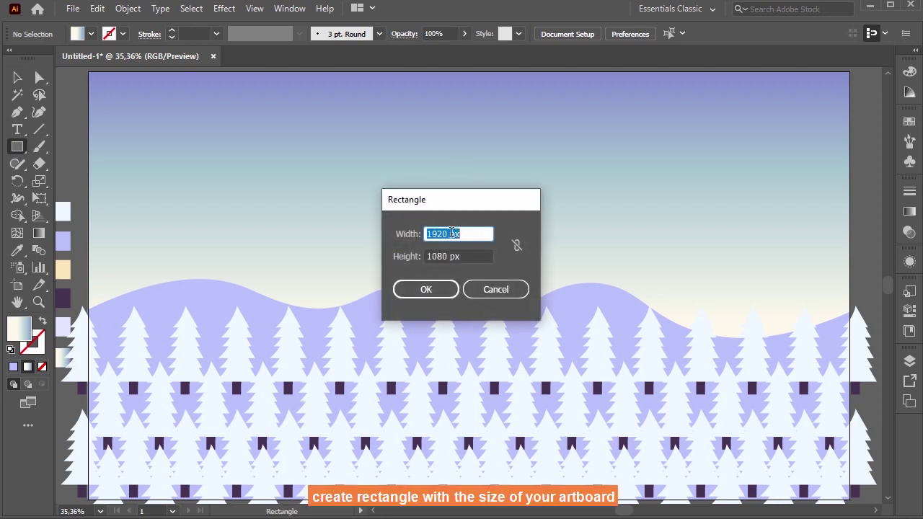
pyautogui.click(443, 291)
pyautogui.click(42, 366)
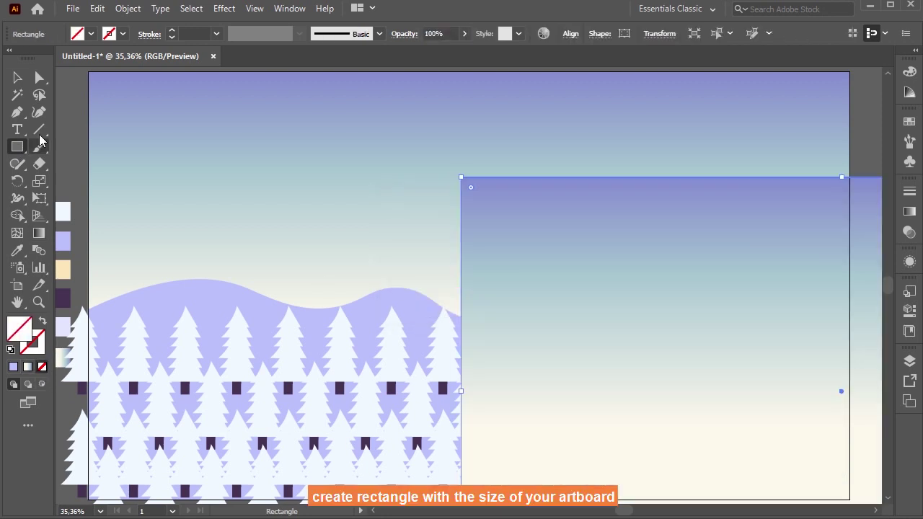
pyautogui.click(19, 81)
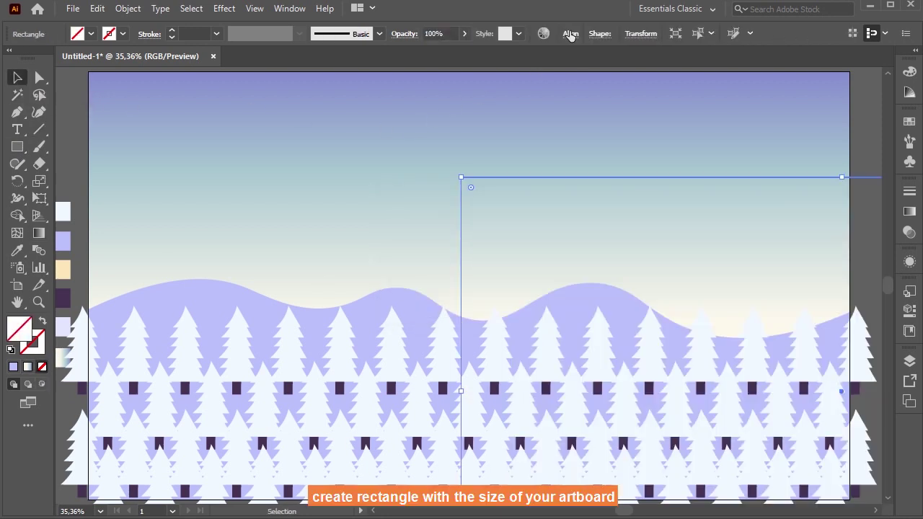
pyautogui.click(571, 34)
pyautogui.click(452, 74)
pyautogui.click(540, 75)
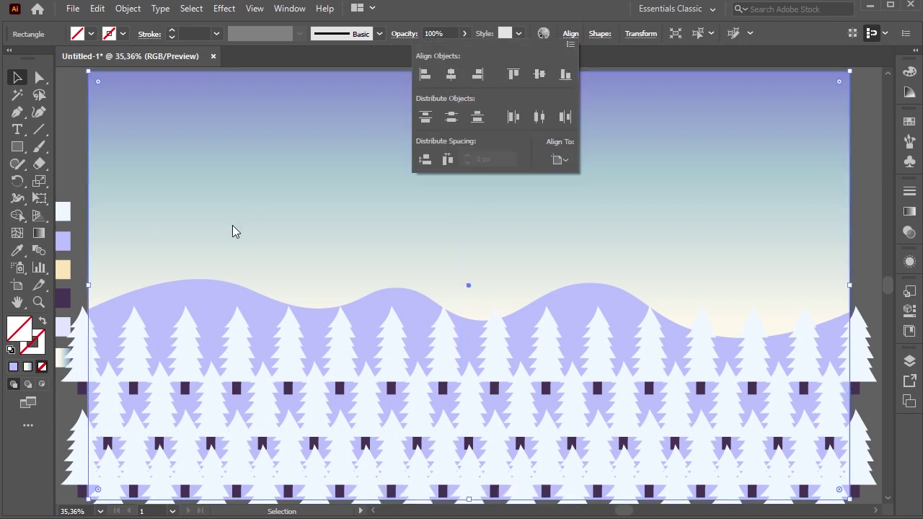
pyautogui.click(233, 226)
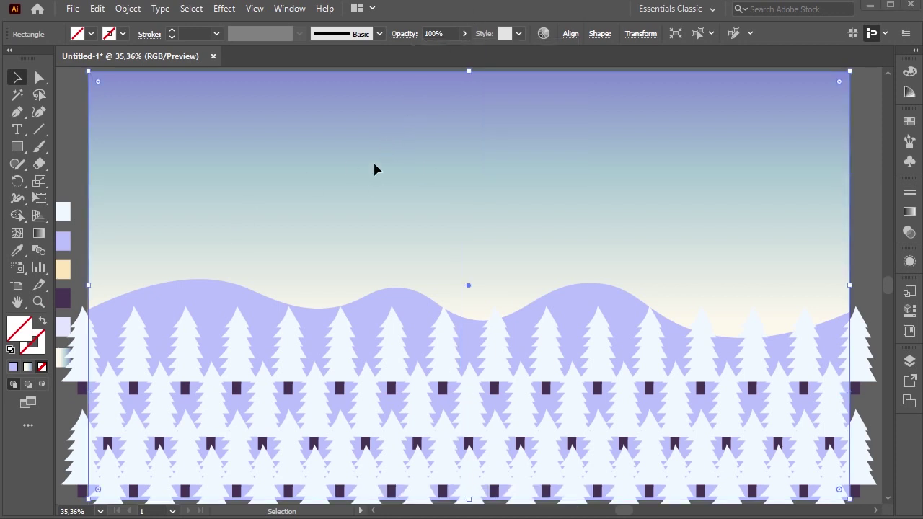
# Step: Make a clipping mask from the rectangle and all four tree rows
pyautogui.scroll(-3, 223, 324)
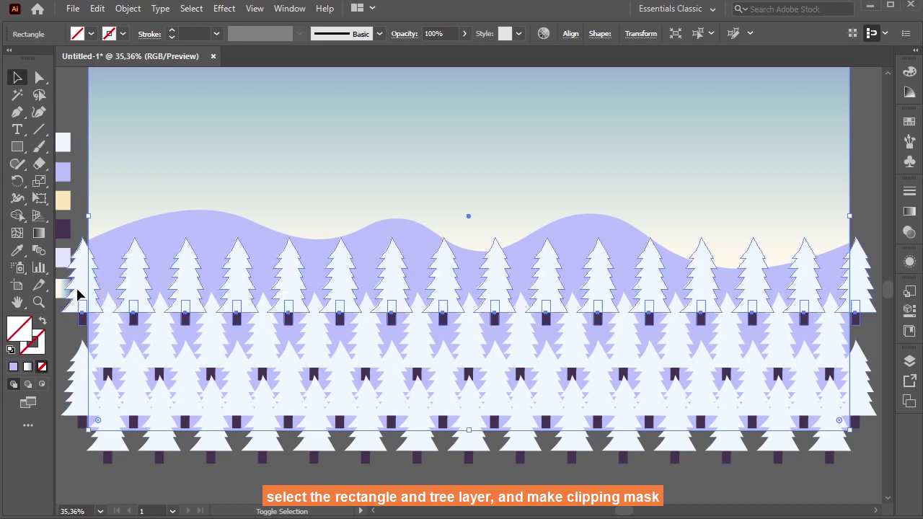
pyautogui.keyDown('shift'); pyautogui.click(78, 295); pyautogui.keyUp('shift')
pyautogui.keyDown('shift'); pyautogui.click(104, 357); pyautogui.keyUp('shift')
pyautogui.keyDown('shift'); pyautogui.click(80, 388); pyautogui.keyUp('shift')
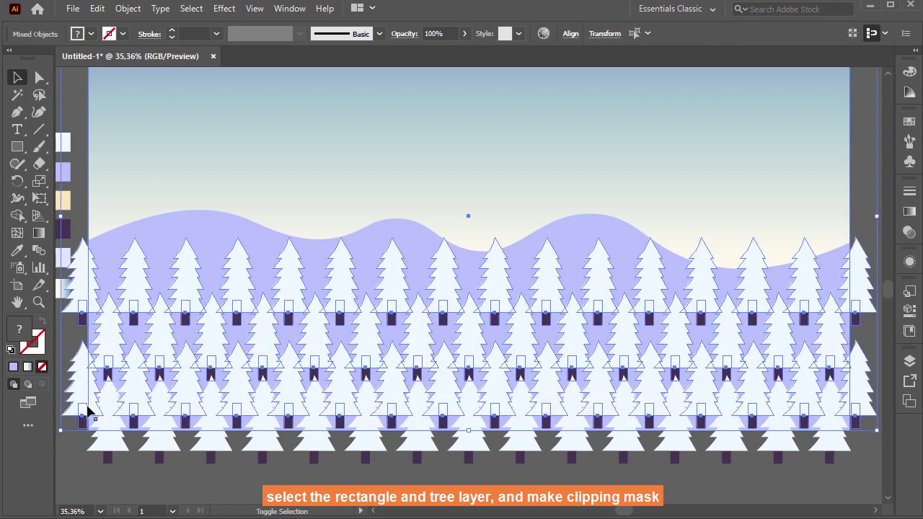
pyautogui.keyDown('shift'); pyautogui.click(115, 450); pyautogui.keyUp('shift')
pyautogui.rightClick(273, 206)
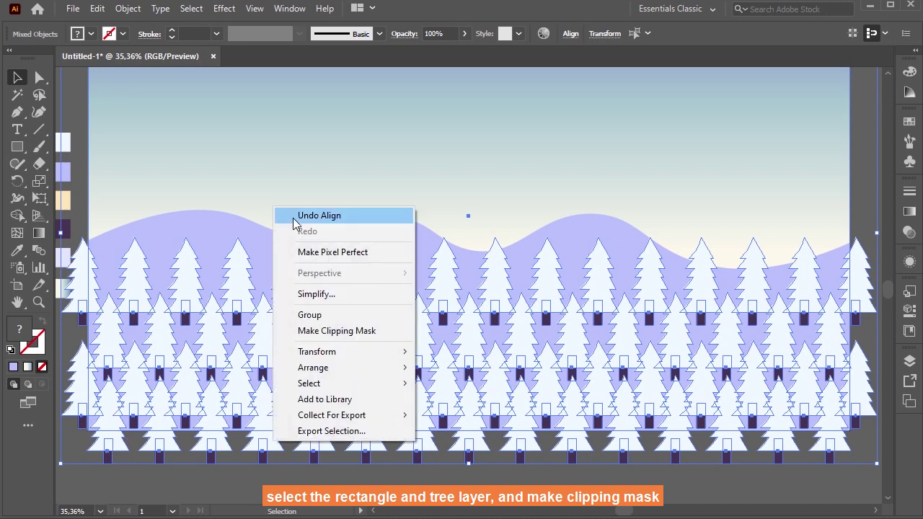
pyautogui.click(330, 331)
pyautogui.click(368, 458)
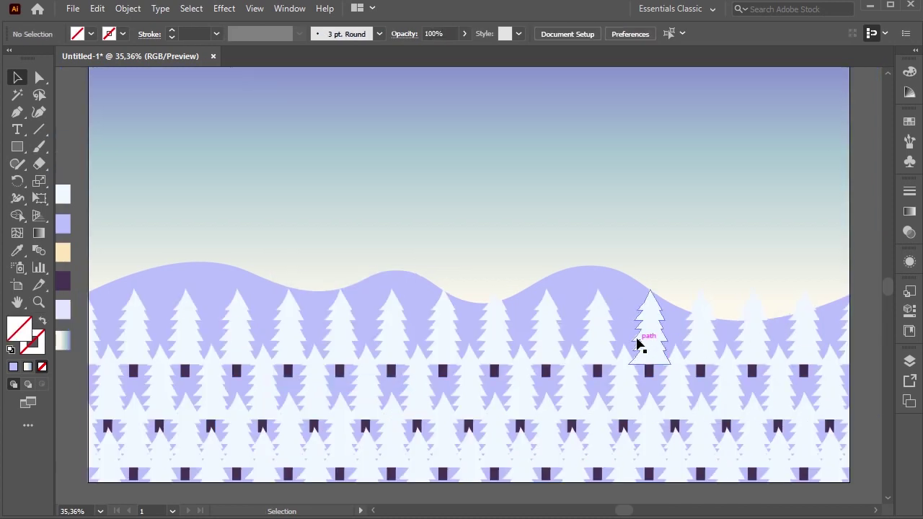
# Step: Check the clipped tree rows in the Layers panel
pyautogui.scroll(1, 637, 344)
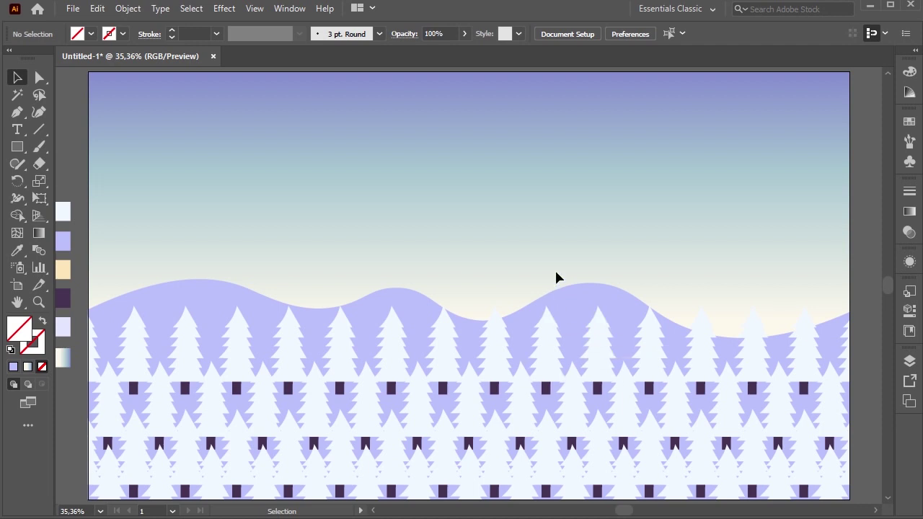
pyautogui.click(909, 362)
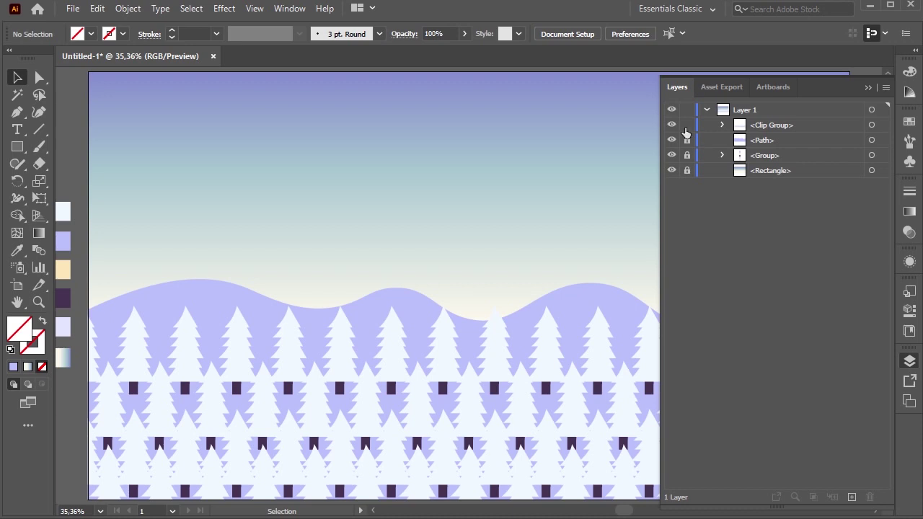
pyautogui.click(868, 88)
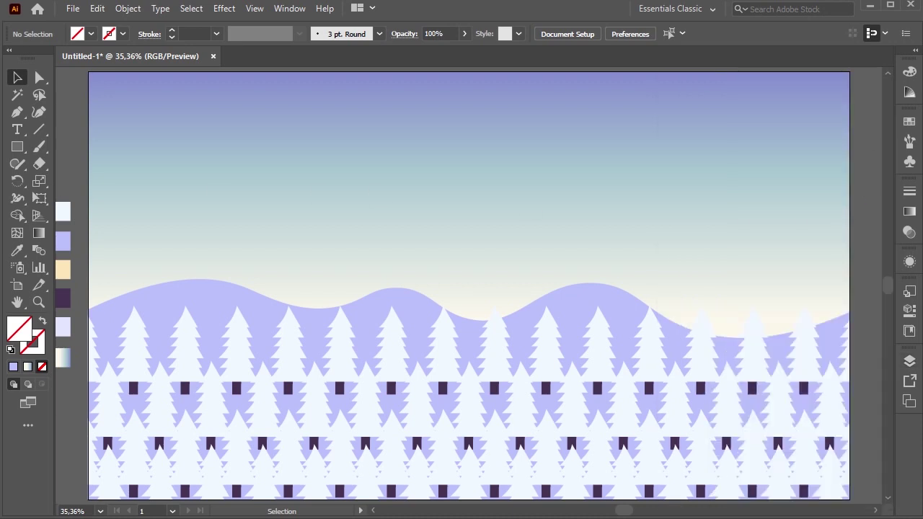
pyautogui.click(18, 114)
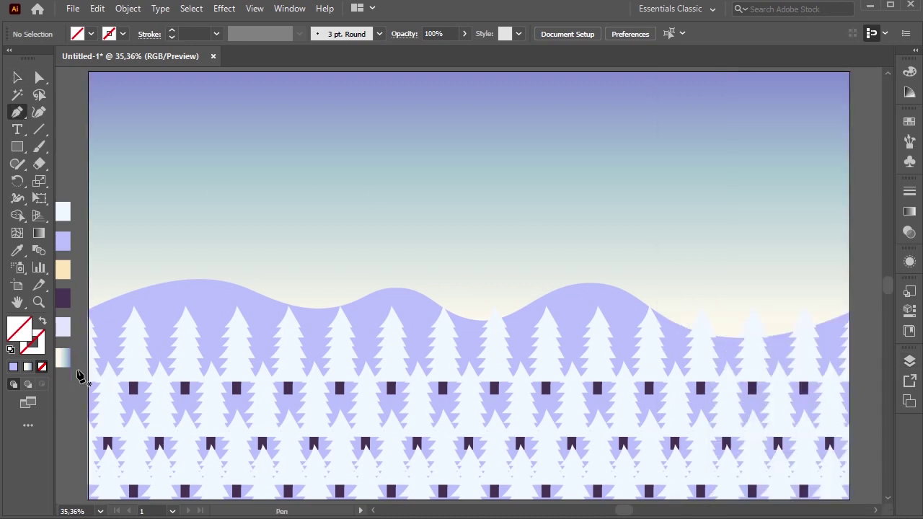
# Step: Draw a wide triangular mountain path, peak near the top centre
pyautogui.click(75, 298)
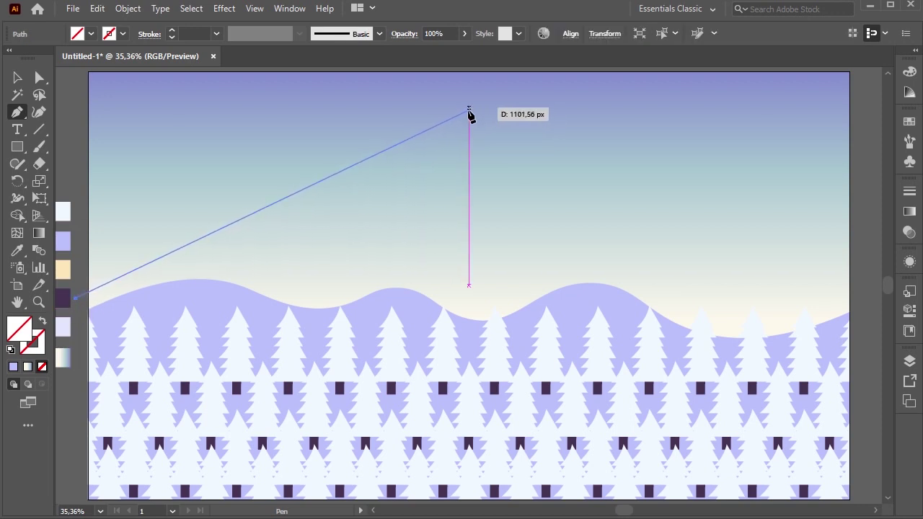
pyautogui.click(469, 113)
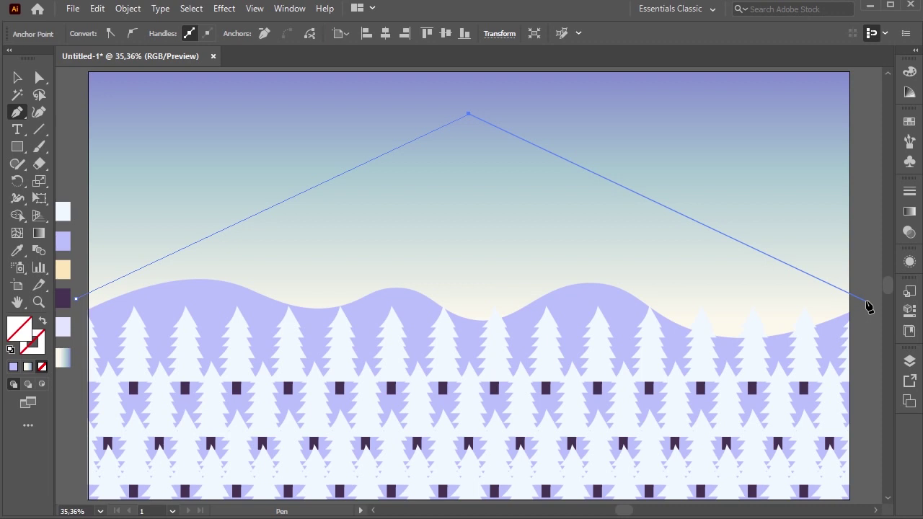
pyautogui.scroll(-1, 867, 306)
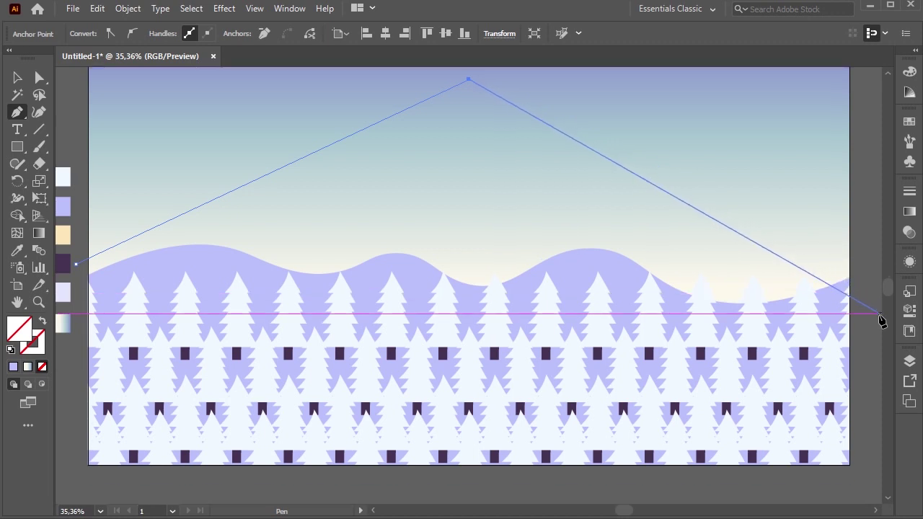
pyautogui.click(870, 263)
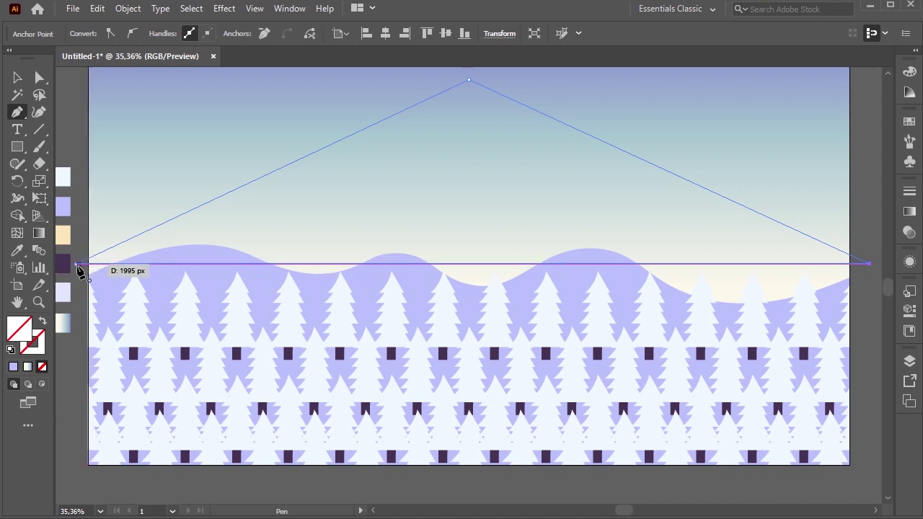
pyautogui.click(76, 264)
# Step: Fill the mountain dark purple, lower it, and place it just in front of the sky
pyautogui.click(17, 78)
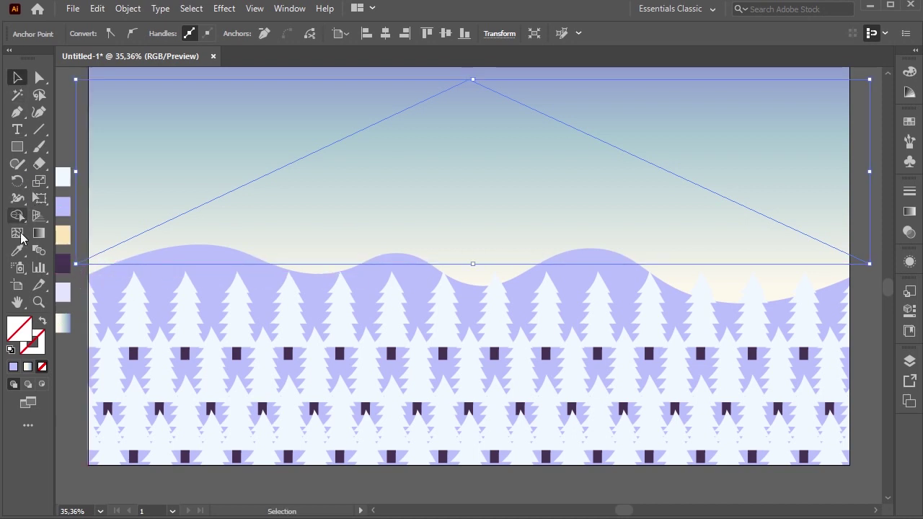
pyautogui.click(63, 260)
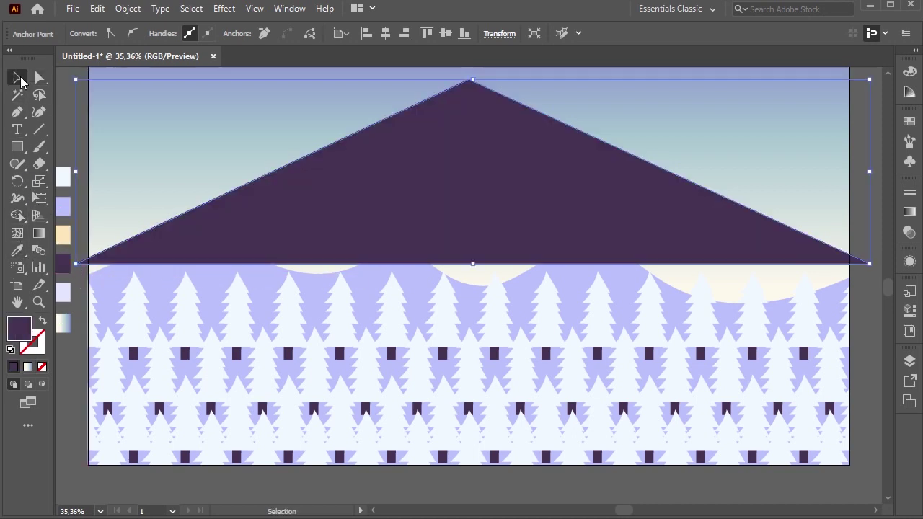
pyautogui.moveTo(482, 226); pyautogui.dragTo(484, 254)
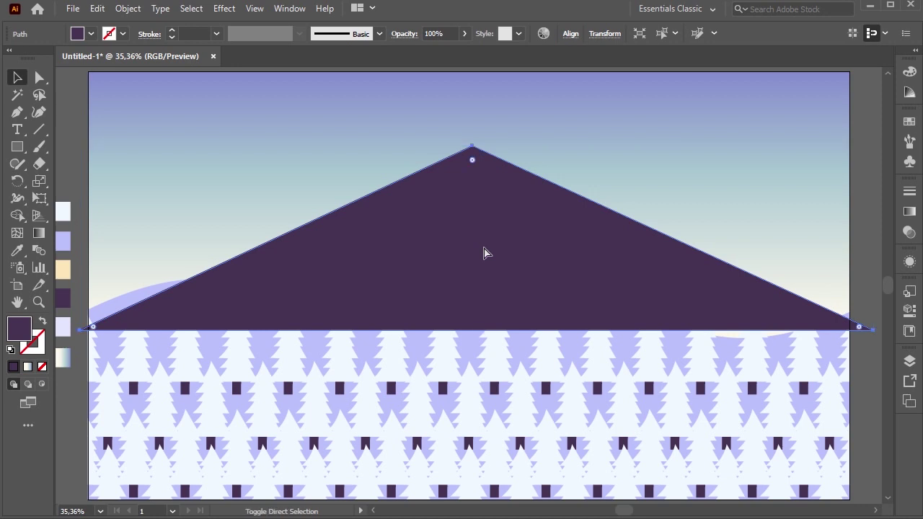
pyautogui.hotkey('ctrl', 'shift', '[')
pyautogui.hotkey('ctrl', ']')
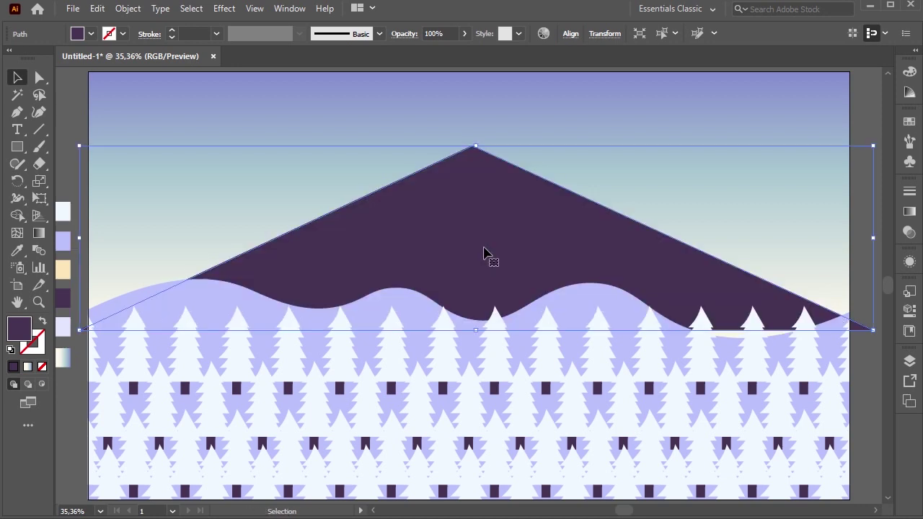
# Step: Move the dark purple mountain slightly lower and a little to the right
pyautogui.click(22, 112)
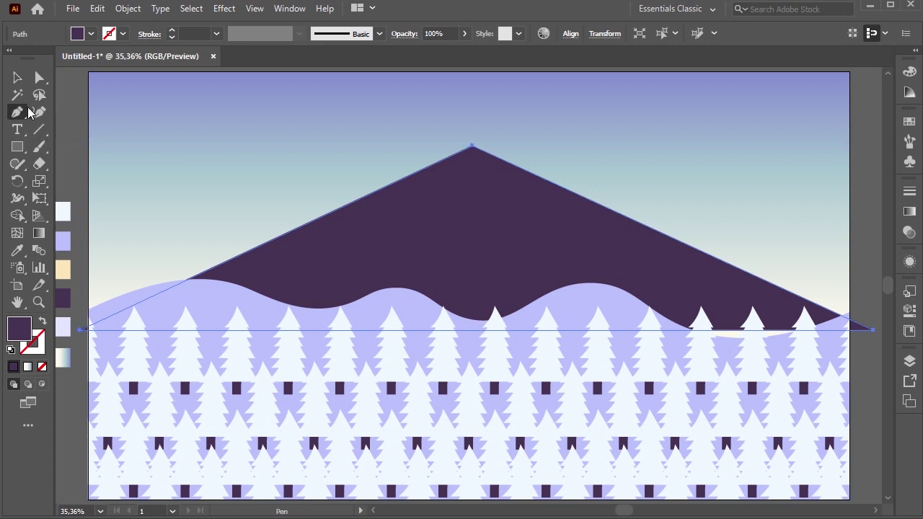
pyautogui.scroll(-1, 59, 119)
pyautogui.click(39, 77)
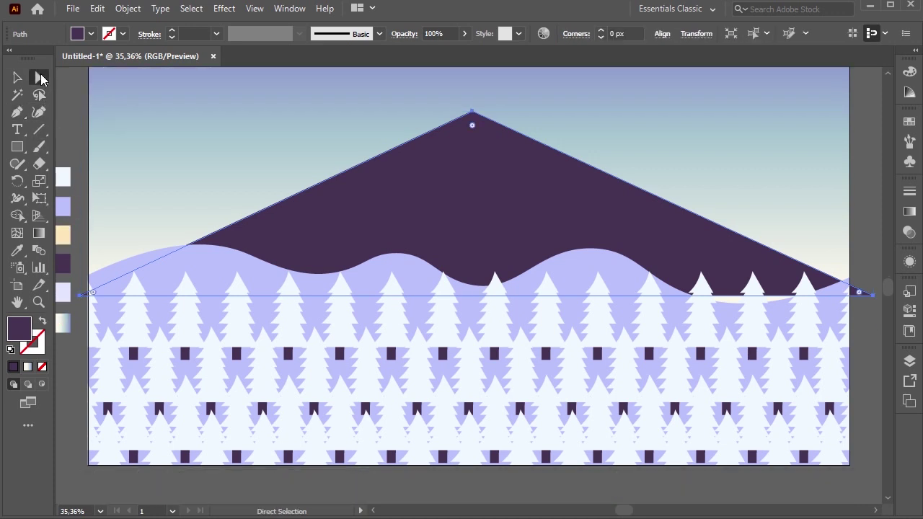
pyautogui.click(515, 229)
pyautogui.click(17, 78)
pyautogui.click(82, 134)
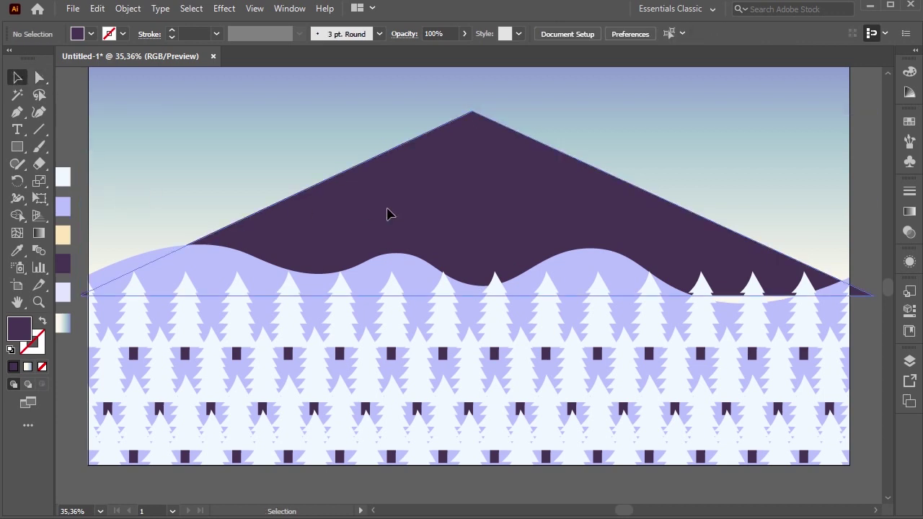
pyautogui.moveTo(388, 214); pyautogui.dragTo(391, 223)
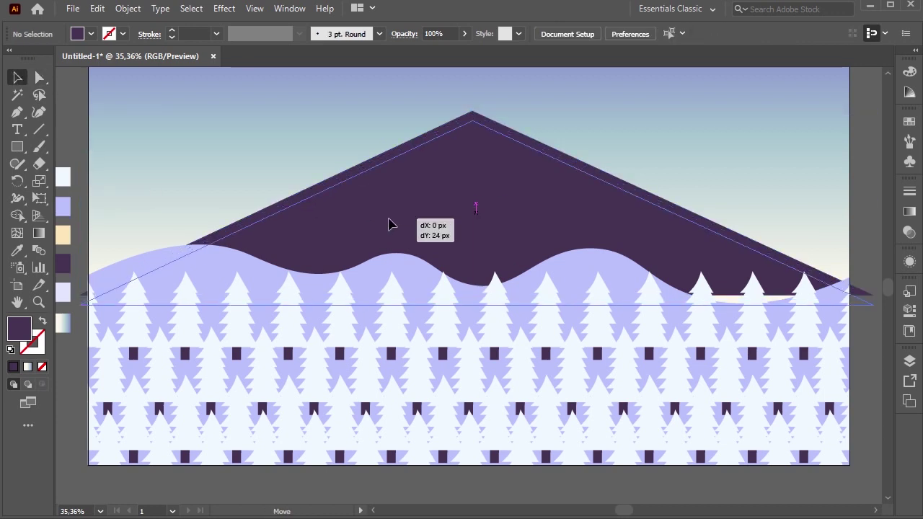
pyautogui.click(70, 143)
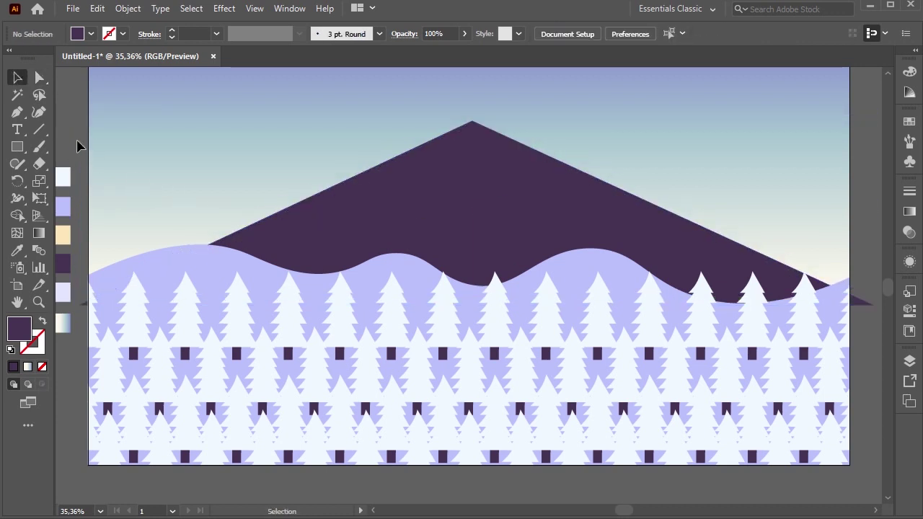
# Step: Centre the mountain horizontally on the artboard with Horizontal Align Center
pyautogui.click(525, 218)
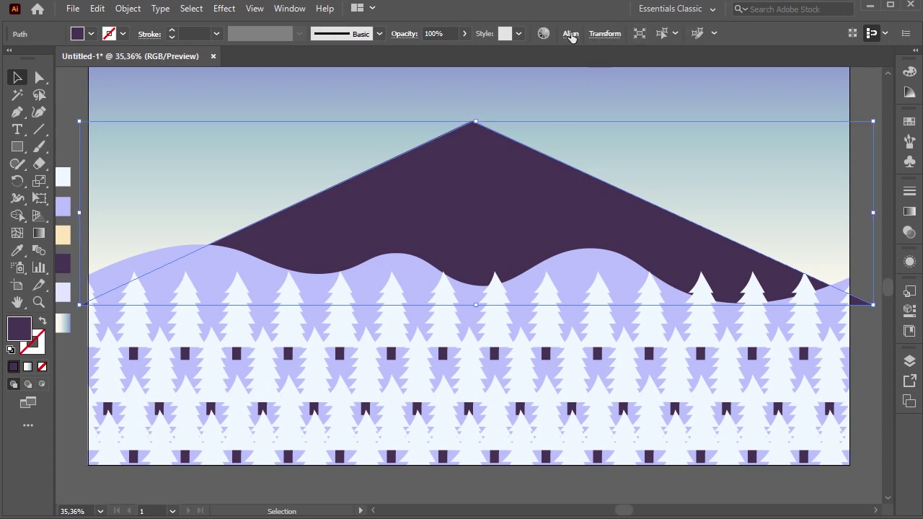
pyautogui.press('a')
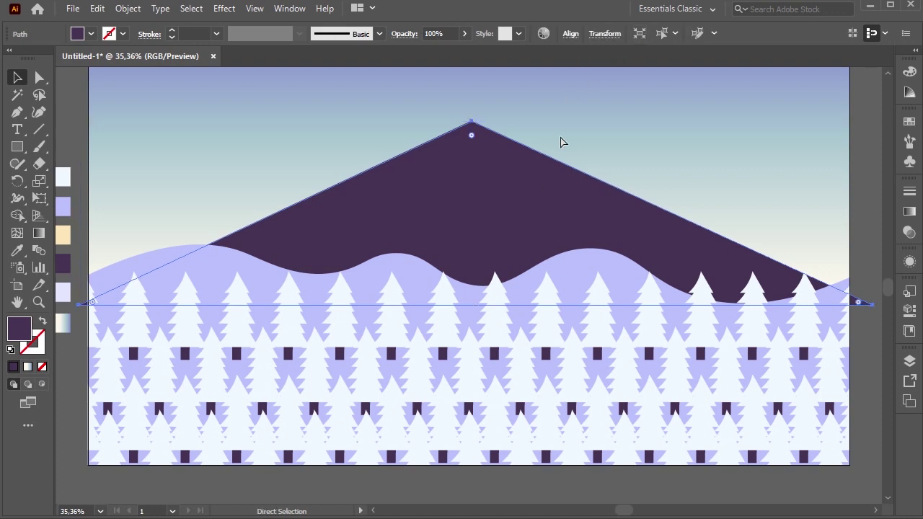
pyautogui.press('v')
pyautogui.scroll(1, 559, 137)
pyautogui.click(65, 98)
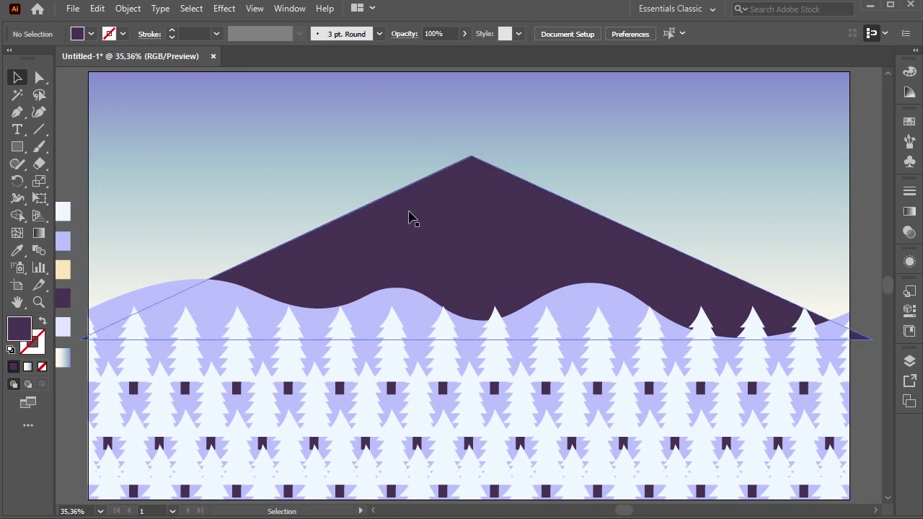
pyautogui.click(464, 227)
pyautogui.click(570, 33)
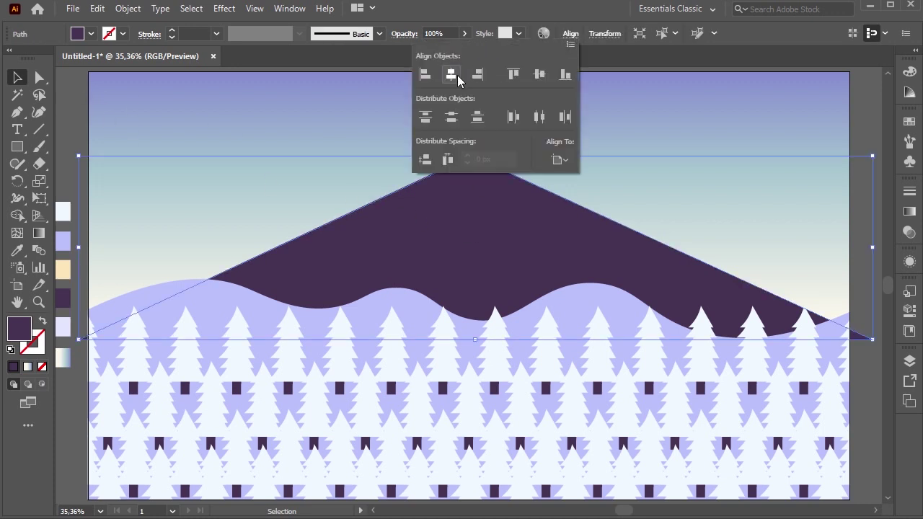
pyautogui.click(451, 74)
pyautogui.click(66, 123)
pyautogui.click(318, 193)
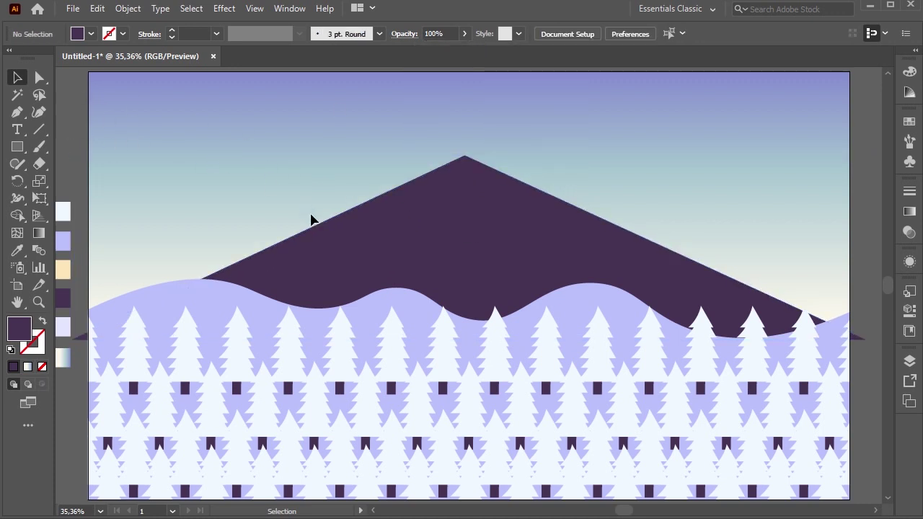
# Step: Draw a curved snow-cap shape with a wavy lower edge across the mountain peak
pyautogui.click(43, 113)
pyautogui.click(370, 161)
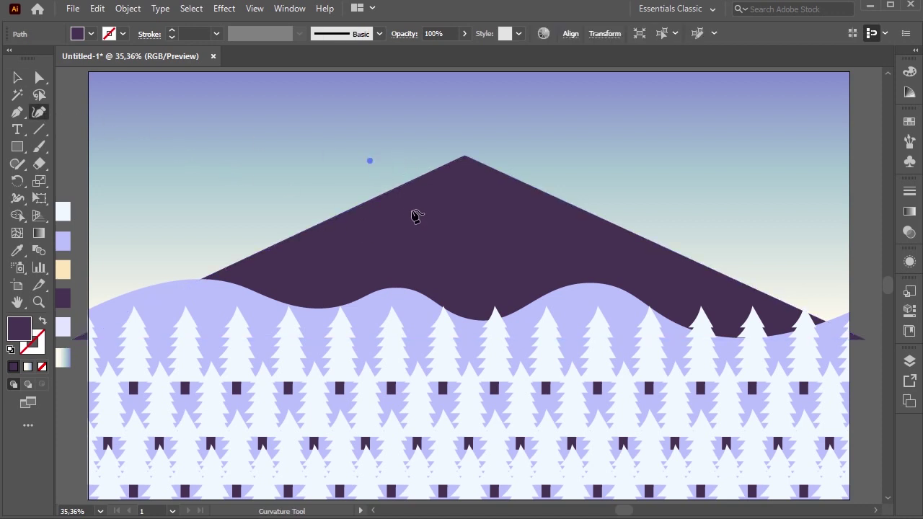
pyautogui.click(427, 217)
pyautogui.click(470, 194)
pyautogui.click(512, 212)
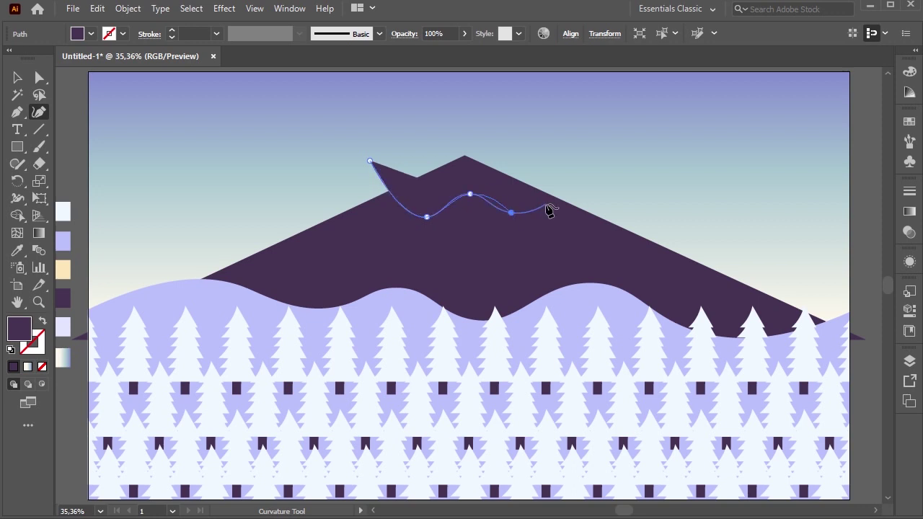
pyautogui.click(546, 204)
pyautogui.click(577, 157)
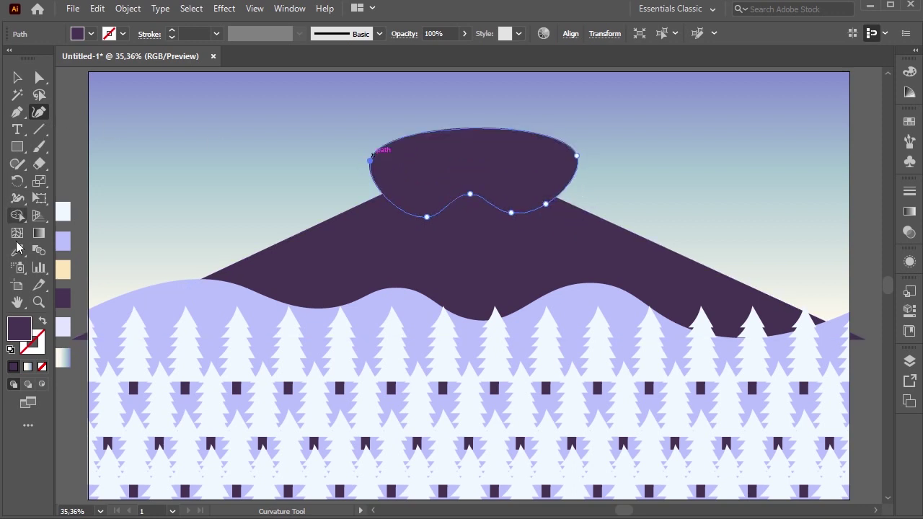
pyautogui.click(17, 77)
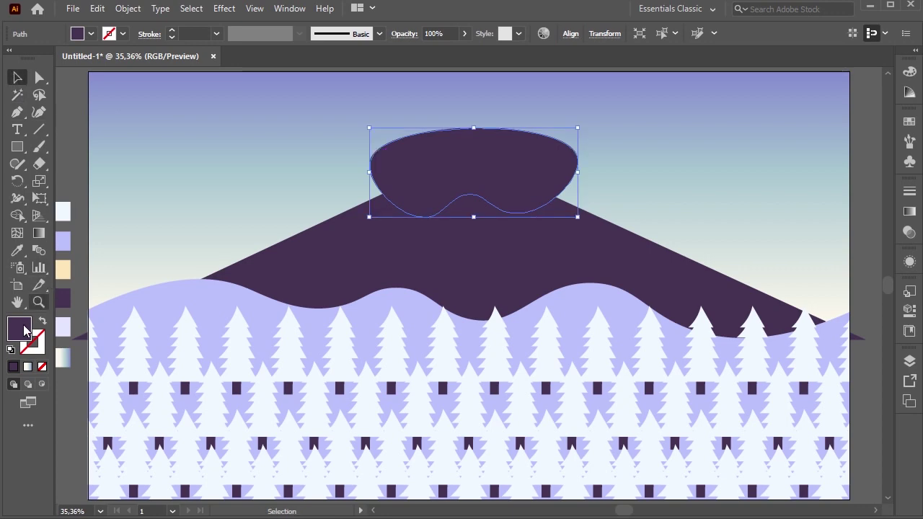
# Step: Fill the snow-cap shape white
pyautogui.doubleClick(20, 329)
pyautogui.click(539, 186)
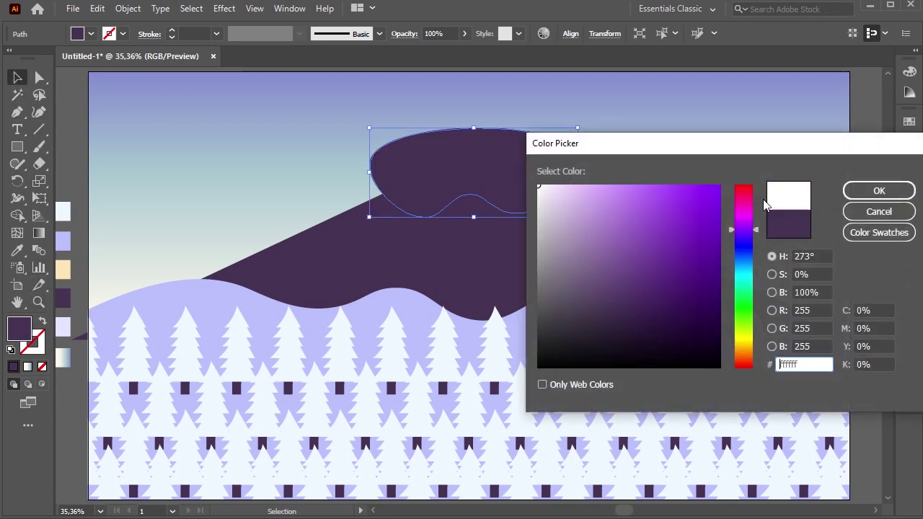
pyautogui.click(860, 193)
pyautogui.click(113, 154)
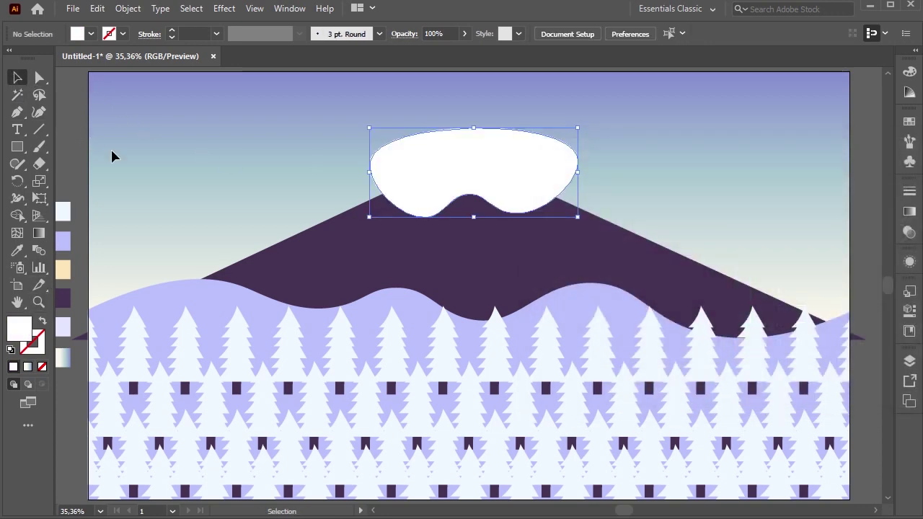
# Step: Trim the snow cap to the mountain's outline with Shape Builder
pyautogui.click(391, 242)
pyautogui.keyDown('shift'); pyautogui.click(412, 153); pyautogui.keyUp('shift')
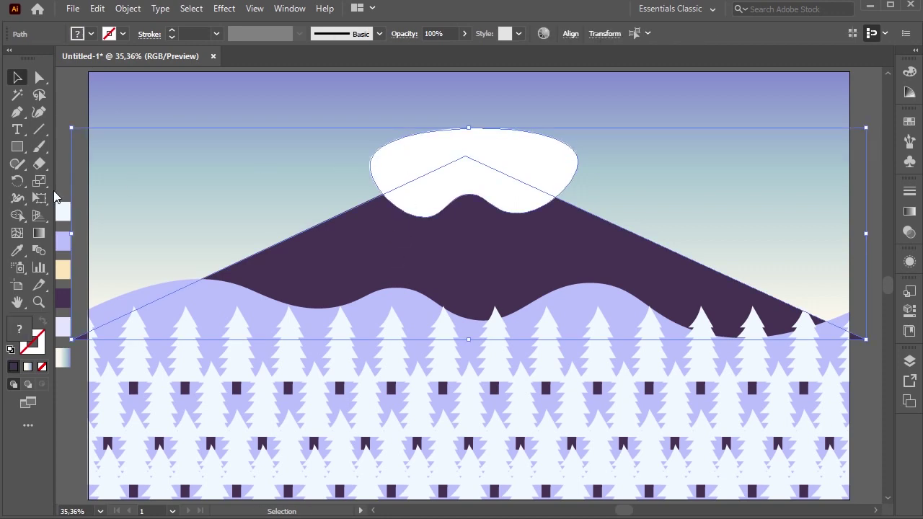
pyautogui.click(17, 215)
pyautogui.keyDown('alt'); pyautogui.click(451, 163); pyautogui.keyUp('alt')
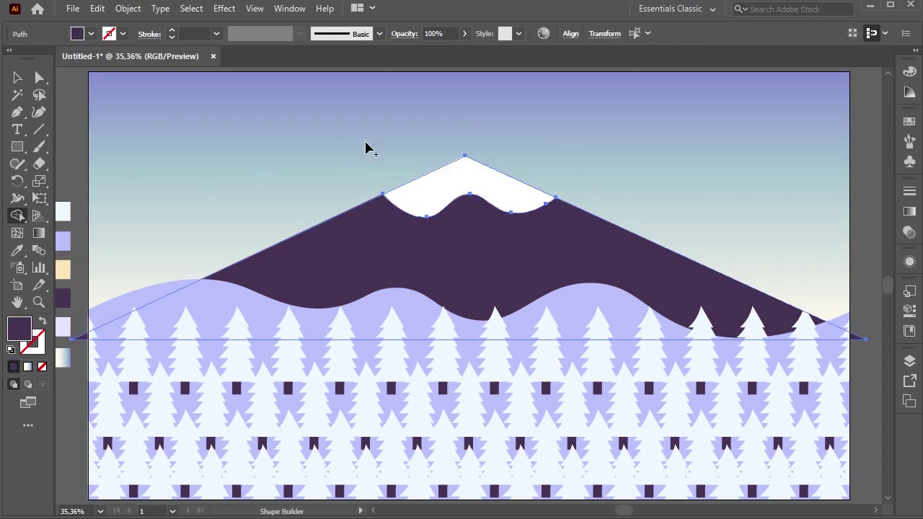
pyautogui.click(17, 77)
pyautogui.click(286, 169)
pyautogui.scroll(-1, 433, 280)
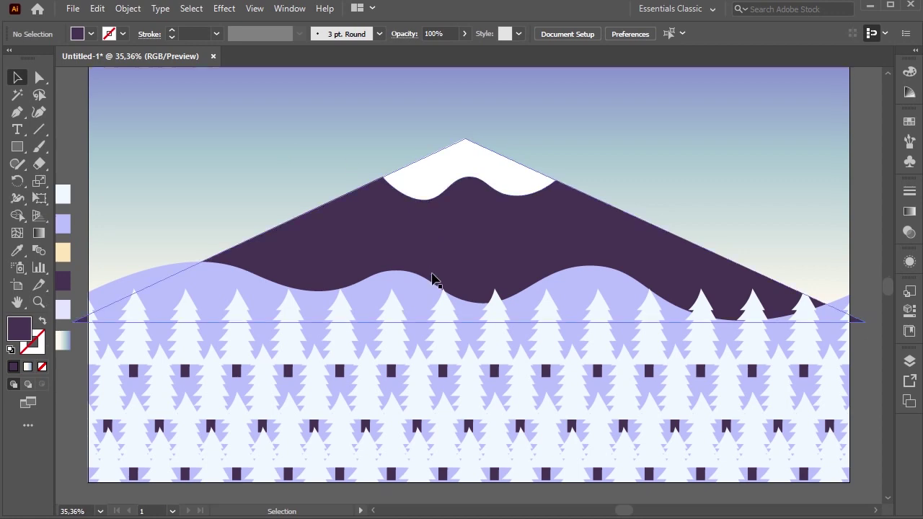
pyautogui.scroll(1, 422, 300)
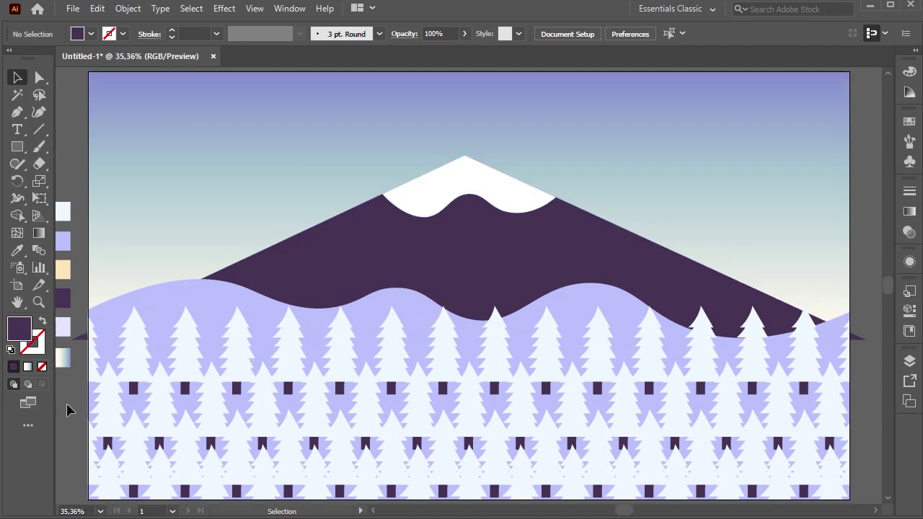
pyautogui.scroll(-2, 67, 126)
# Step: Draw an unfilled zigzag path from above the peak to past the mountain's lower-left edge
pyautogui.click(19, 113)
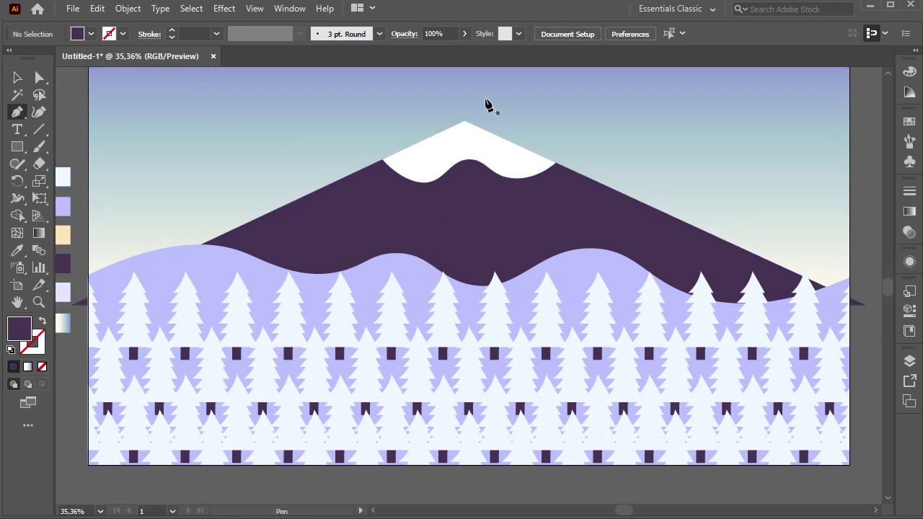
pyautogui.click(486, 100)
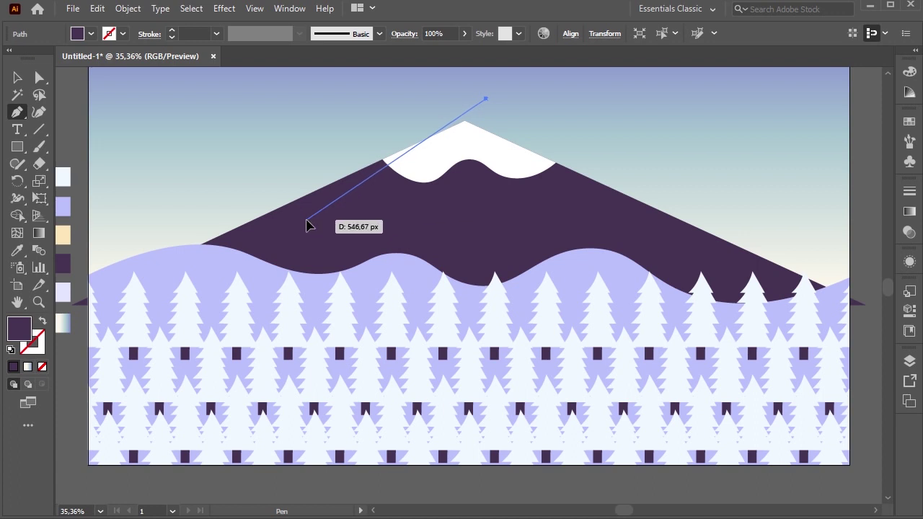
pyautogui.moveTo(306, 220); pyautogui.dragTo(358, 201)
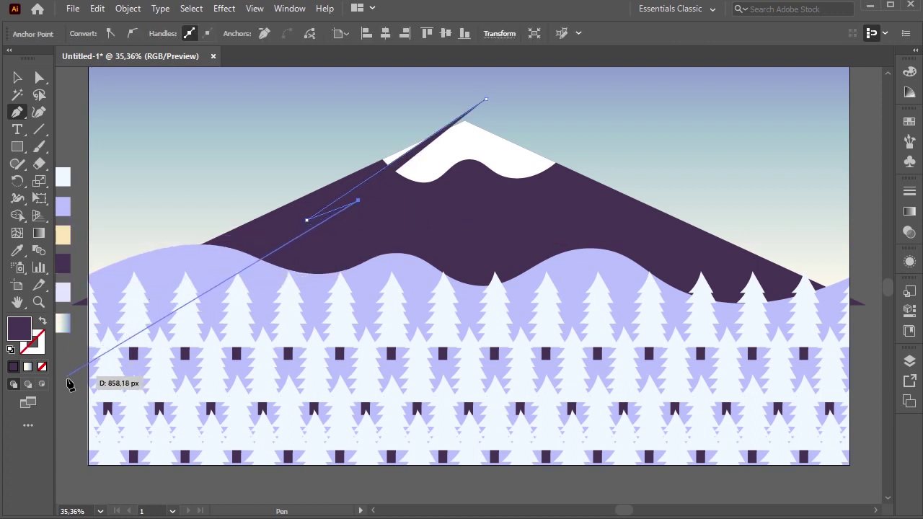
pyautogui.moveTo(67, 384)
pyautogui.mouseDown()
pyautogui.moveTo(77, 160)
pyautogui.moveTo(72, 399)
pyautogui.mouseUp()
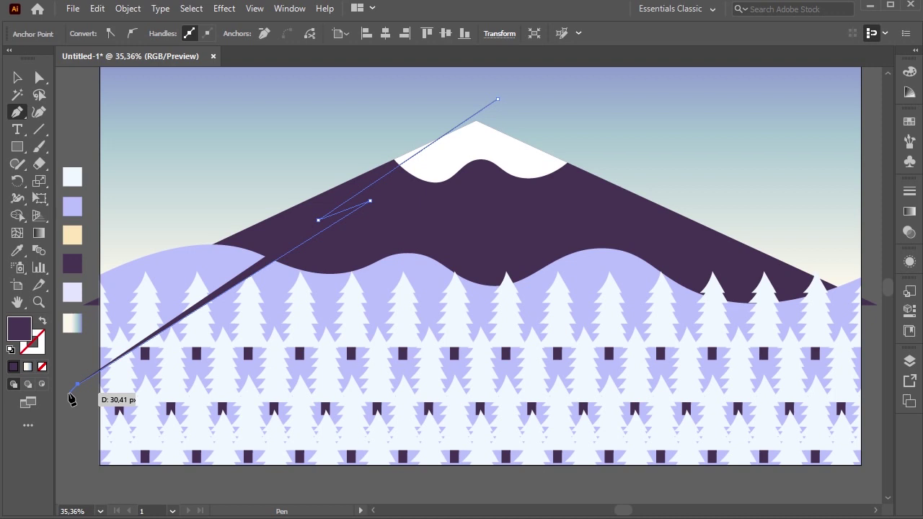
pyautogui.click(18, 77)
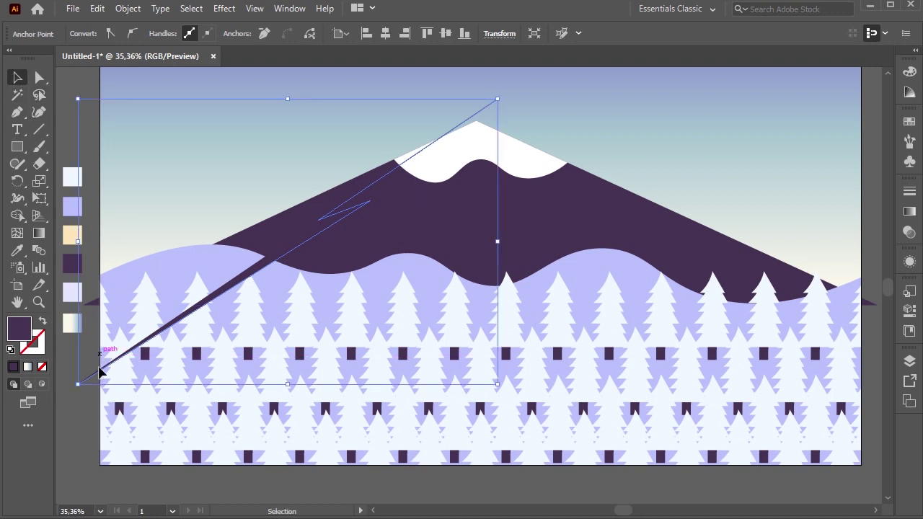
pyautogui.click(42, 322)
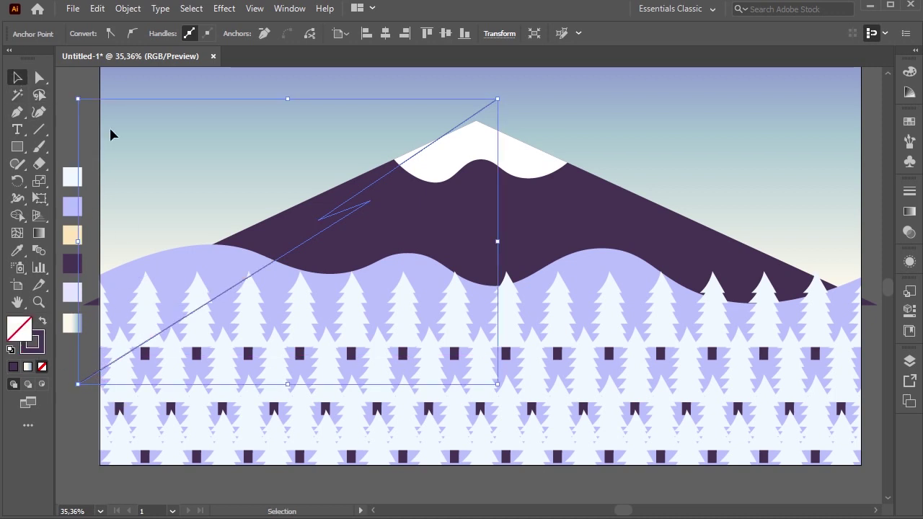
pyautogui.click(111, 135)
# Step: Adjust the zigzag's anchors: top point right, middle handle down, bottom end raised
pyautogui.click(476, 117)
pyautogui.click(38, 78)
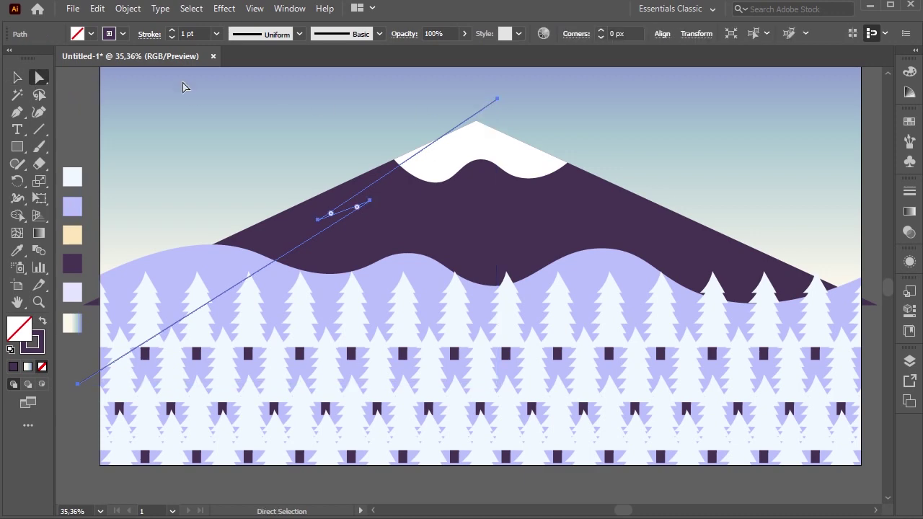
pyautogui.moveTo(496, 98); pyautogui.dragTo(502, 97)
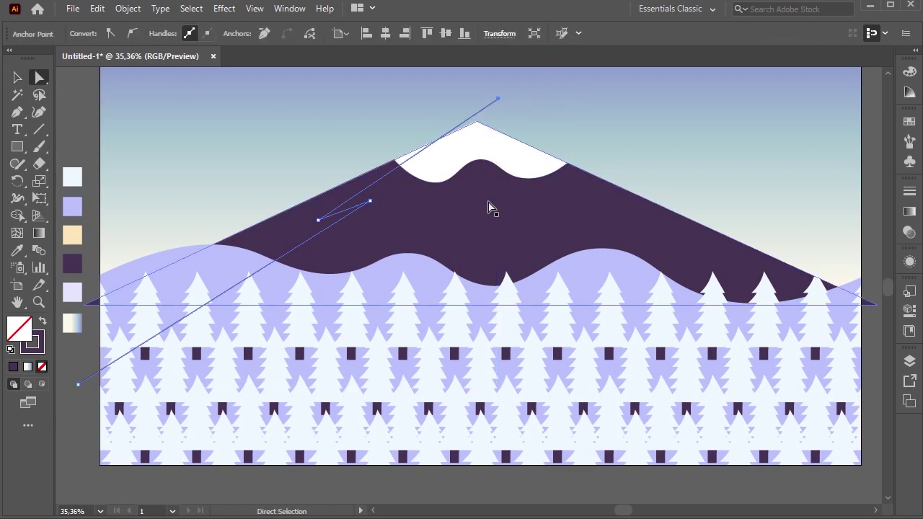
pyautogui.hotkey('shift', 'Right')
pyautogui.hotkey('shift', 'Right')
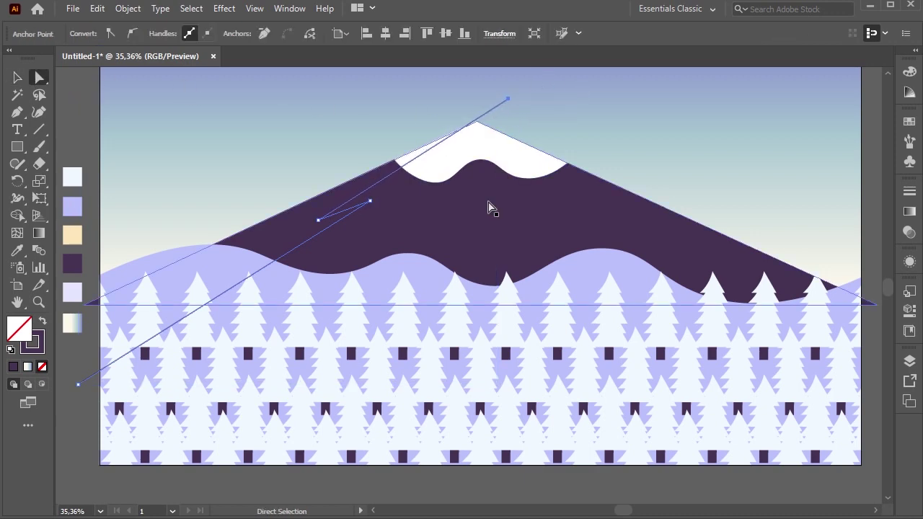
pyautogui.hotkey('shift', 'Right')
pyautogui.hotkey('shift', 'Right')
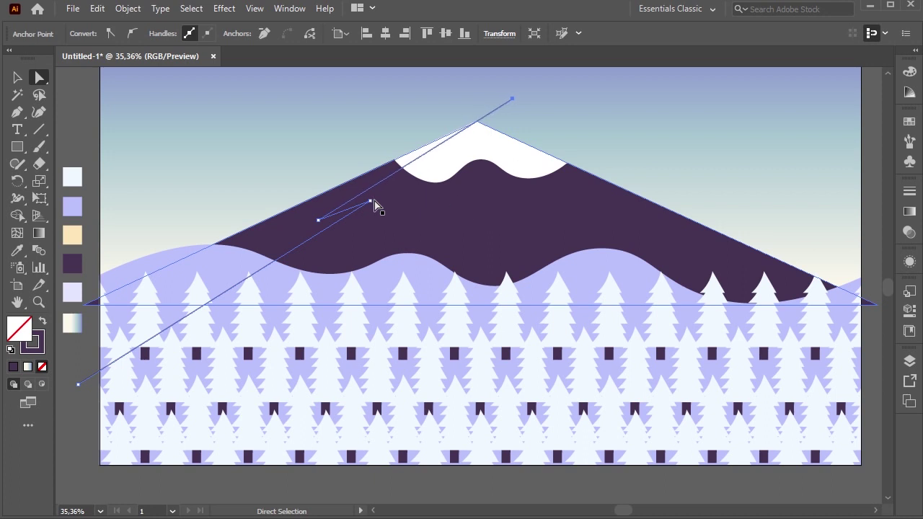
pyautogui.moveTo(370, 203); pyautogui.dragTo(370, 208)
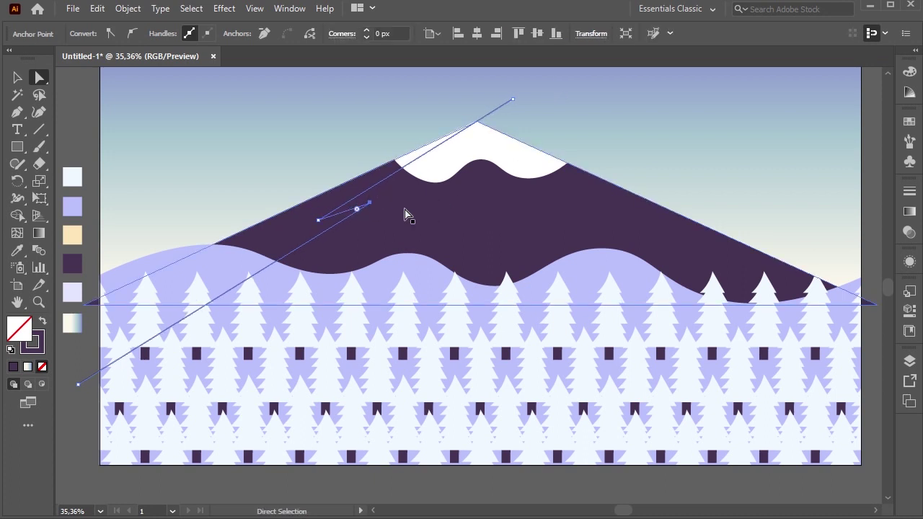
pyautogui.hotkey('shift', 'Down')
pyautogui.hotkey('shift', 'Down')
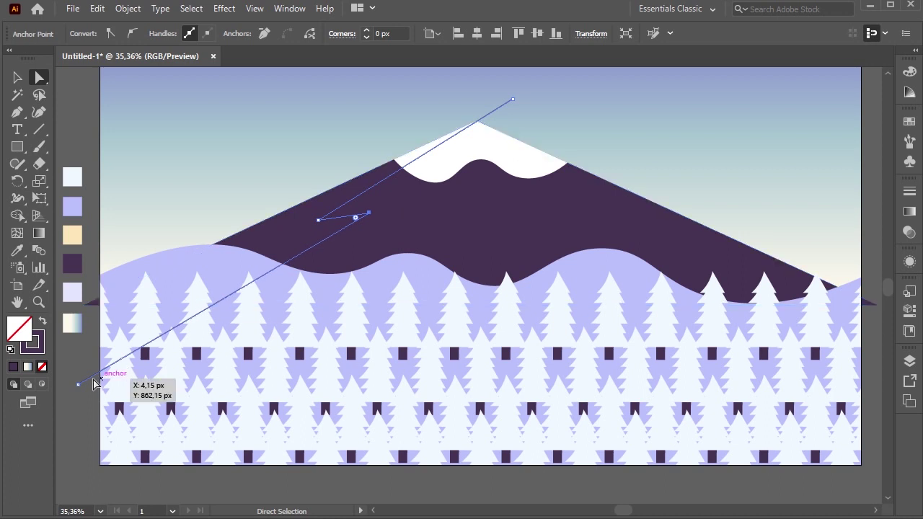
pyautogui.click(78, 384)
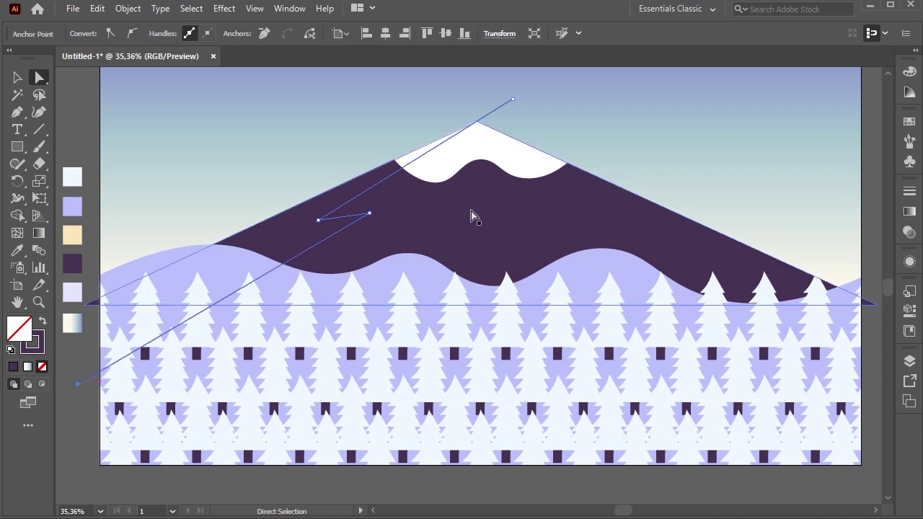
pyautogui.hotkey('shift', 'Up')
pyautogui.hotkey('shift', 'Up')
pyautogui.hotkey('shift', 'Up')
pyautogui.hotkey('shift', 'Up')
pyautogui.hotkey('shift', 'Up')
pyautogui.hotkey('shift', 'Up')
pyautogui.hotkey('shift', 'Up')
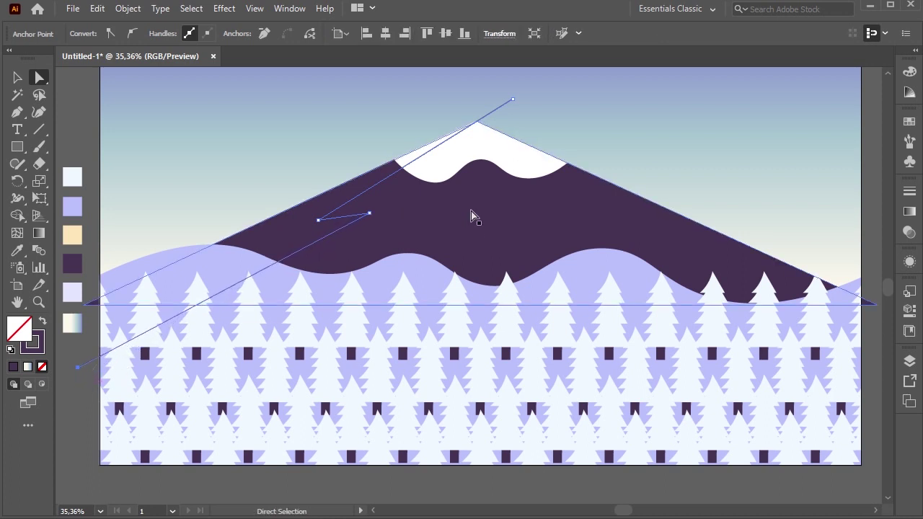
pyautogui.hotkey('shift', 'Up')
pyautogui.hotkey('shift', 'Up')
pyautogui.hotkey('shift', 'Up')
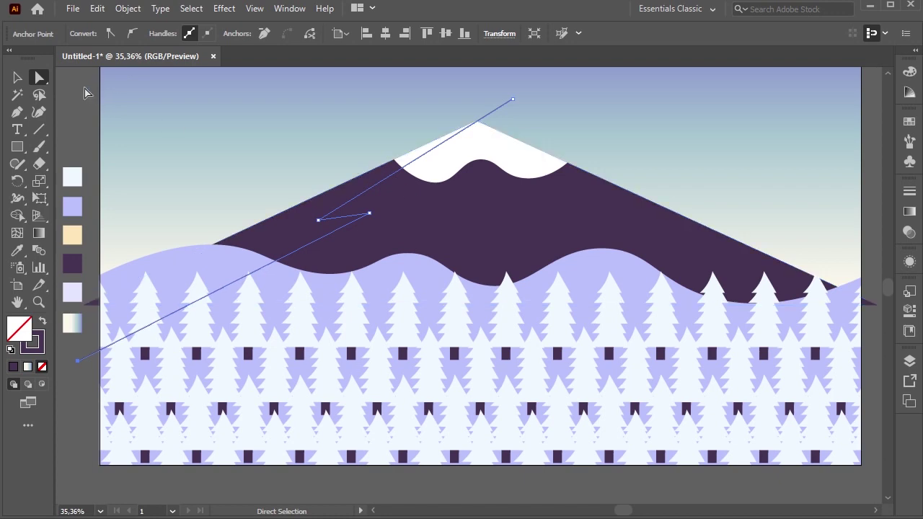
pyautogui.hotkey('ctrl', 'shift', 'a')
# Step: Split the mountain along the zigzag line with Shape Builder
pyautogui.press('v')
pyautogui.scroll(2, 377, 240)
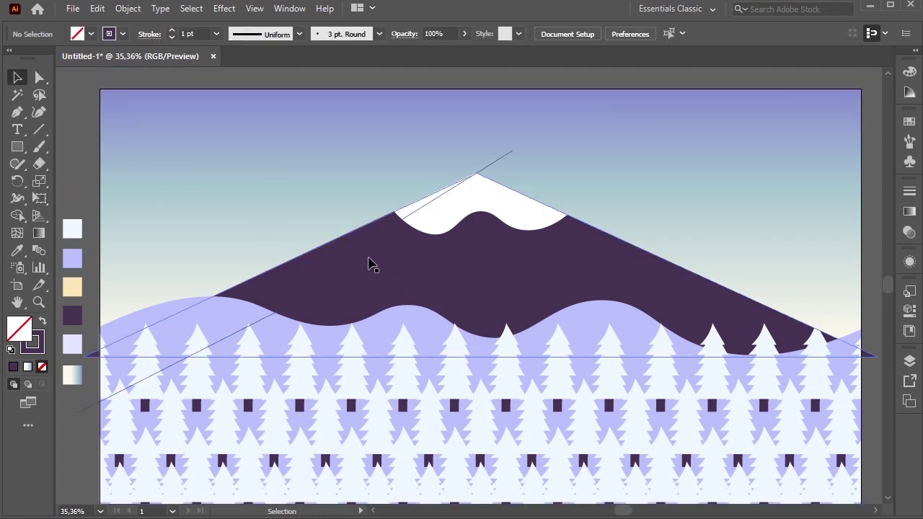
pyautogui.click(409, 269)
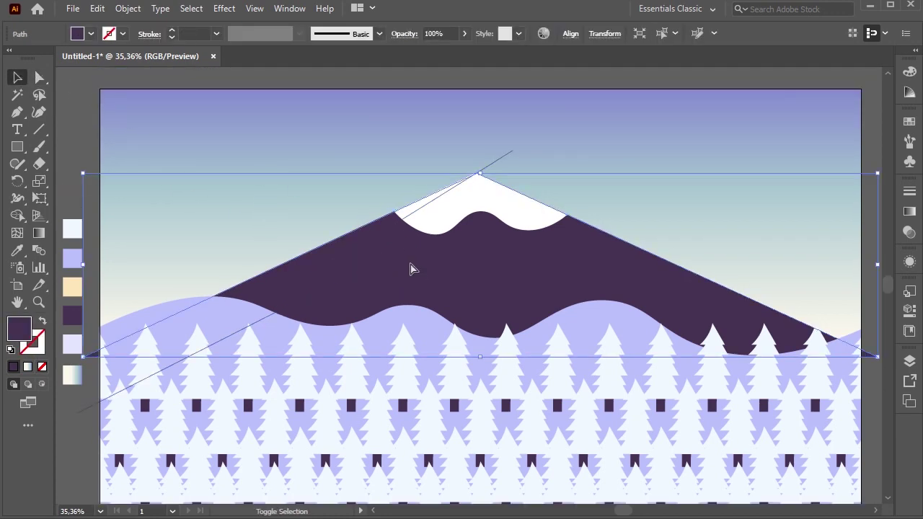
pyautogui.hotkey('ctrl', 'shift', ']')
pyautogui.keyDown('shift'); pyautogui.click(502, 157); pyautogui.keyUp('shift')
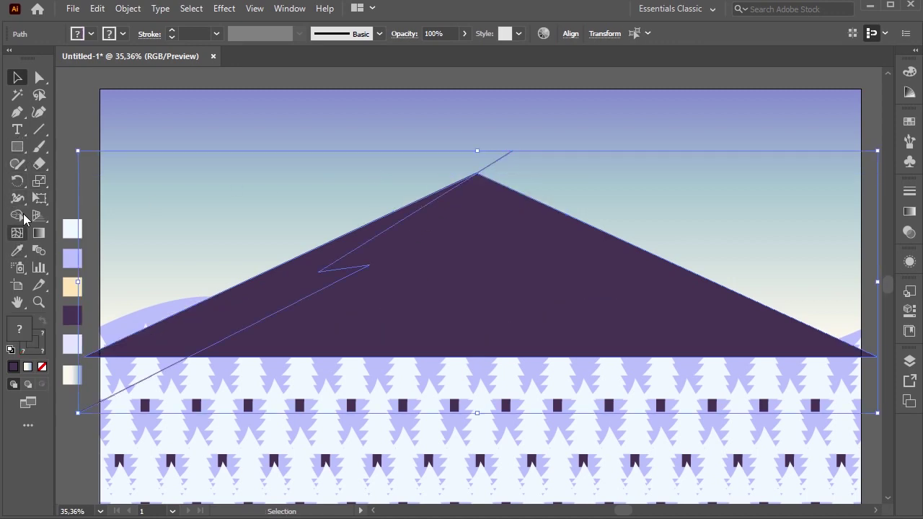
pyautogui.click(17, 215)
pyautogui.click(462, 295)
pyautogui.click(17, 78)
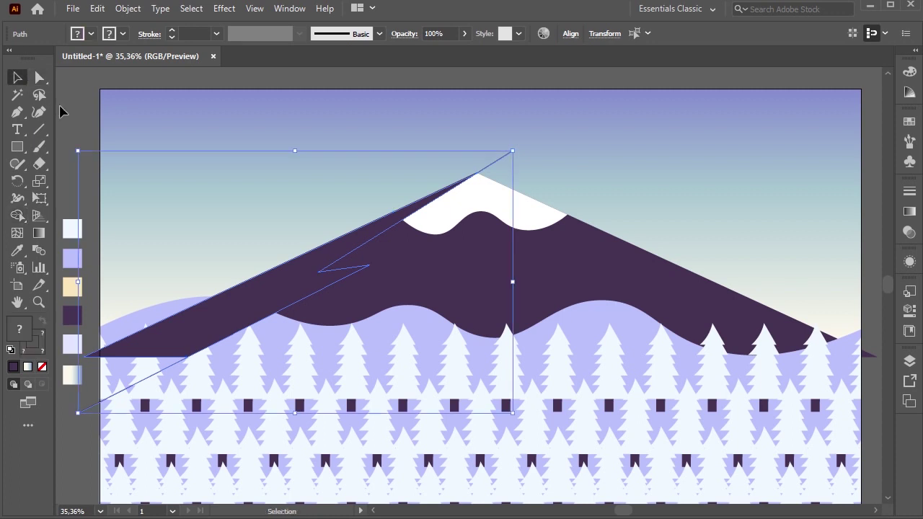
pyautogui.hotkey('ctrl', 'shift', 'a')
pyautogui.hotkey('shift', 'x')
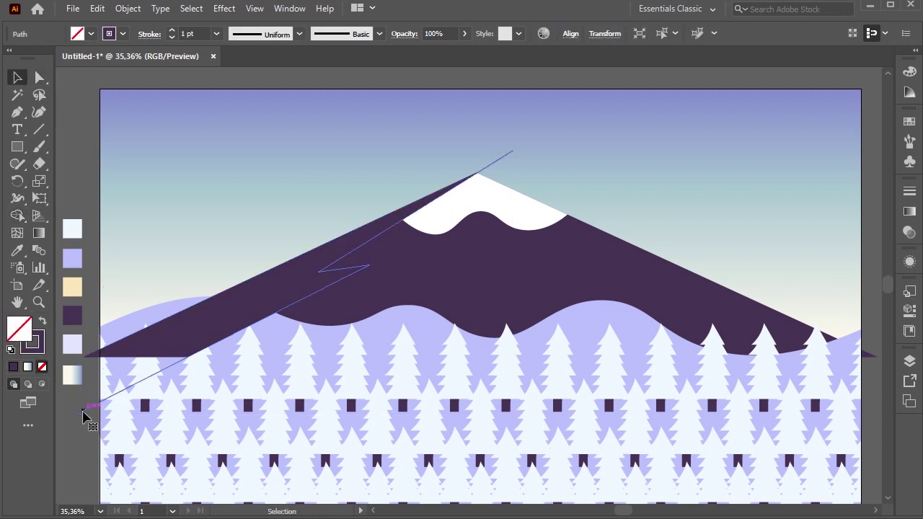
# Step: Fill the mountain's left piece black (000000)
pyautogui.click(272, 310)
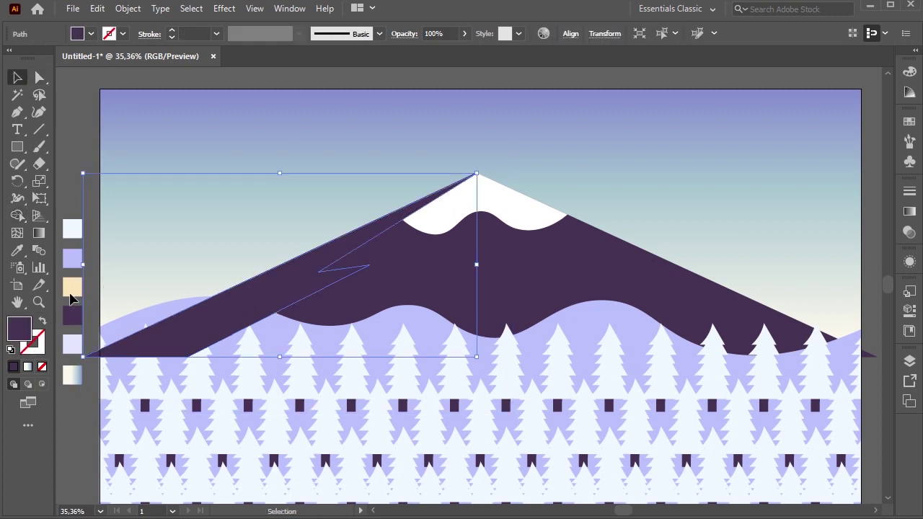
pyautogui.doubleClick(19, 328)
pyautogui.write('000000')
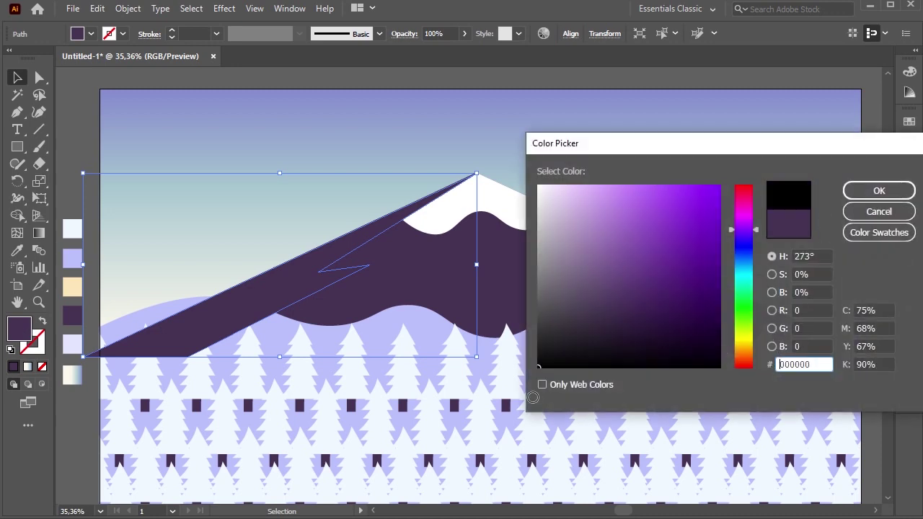
pyautogui.click(873, 189)
pyautogui.click(79, 140)
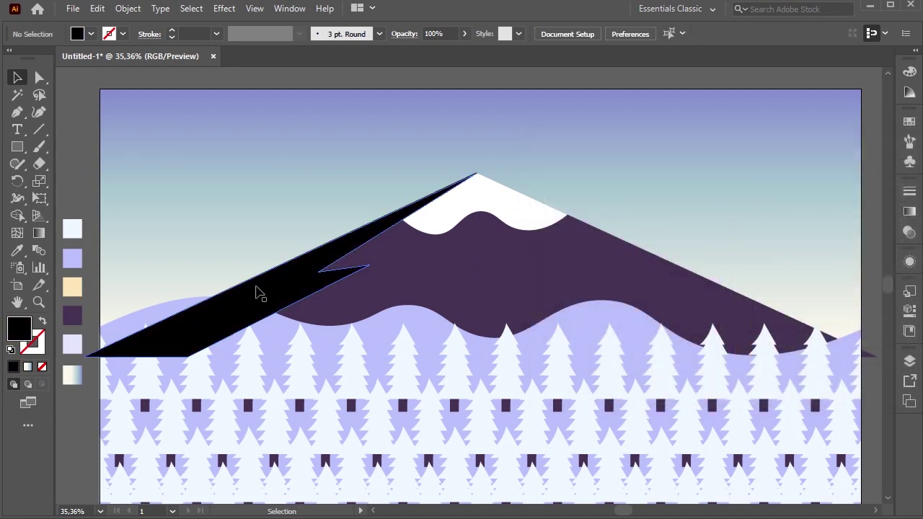
# Step: Send the black shadow piece backward behind the hills and trees
pyautogui.click(259, 294)
pyautogui.press('a')
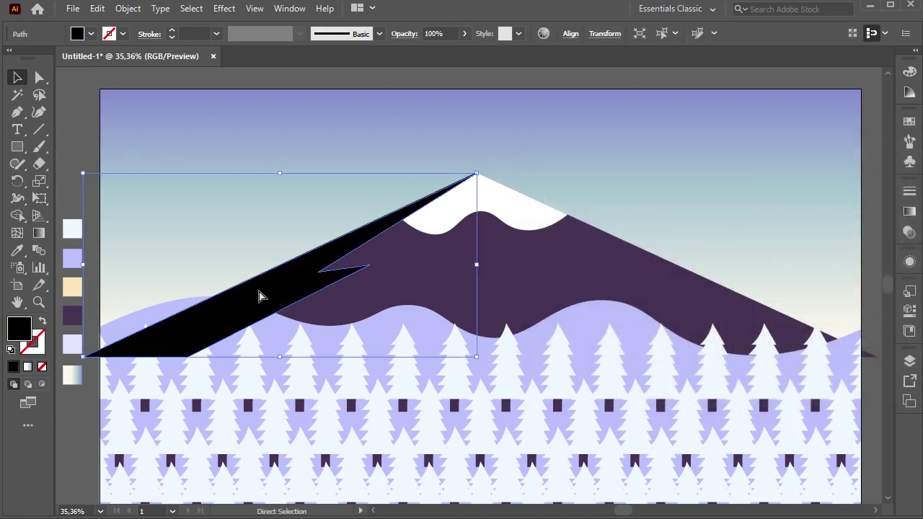
pyautogui.press('v')
pyautogui.press('a')
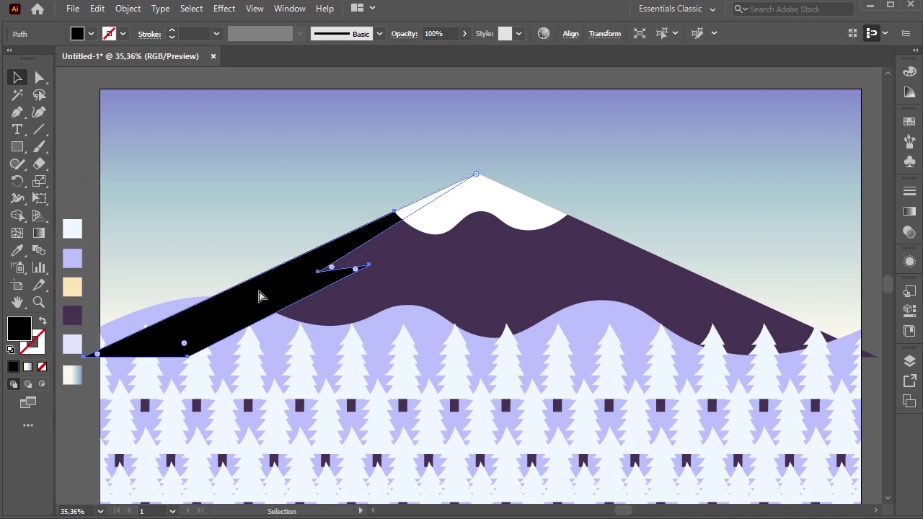
pyautogui.hotkey('ctrl', '[')
pyautogui.hotkey('ctrl', '[')
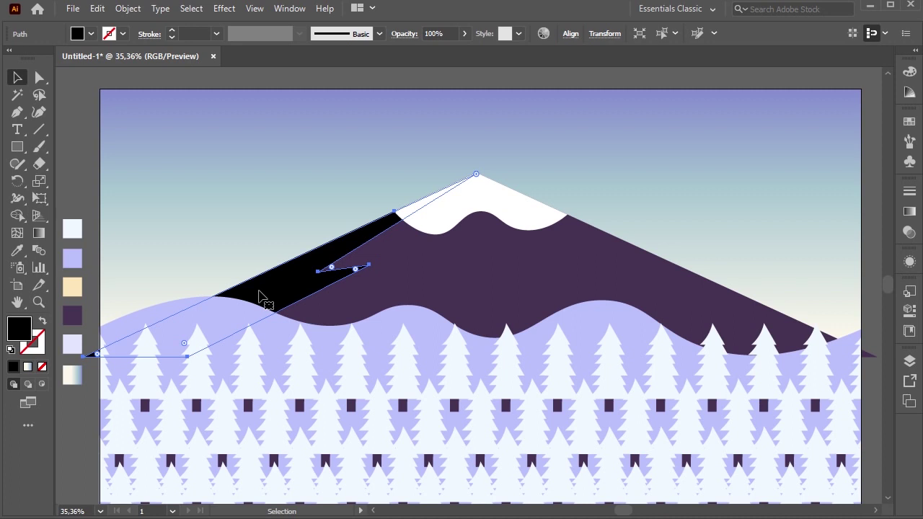
pyautogui.click(87, 135)
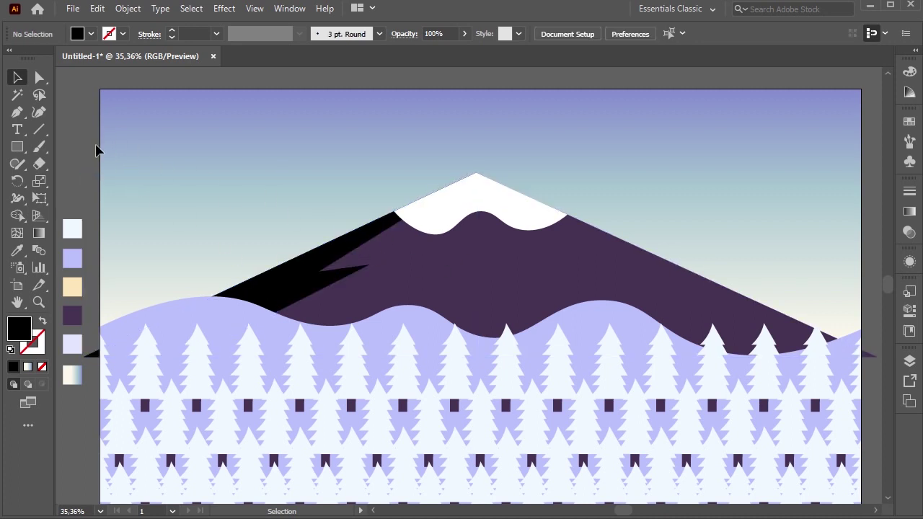
# Step: Draw a straight path from the mountain peak to below and right of the mountain
pyautogui.press('p')
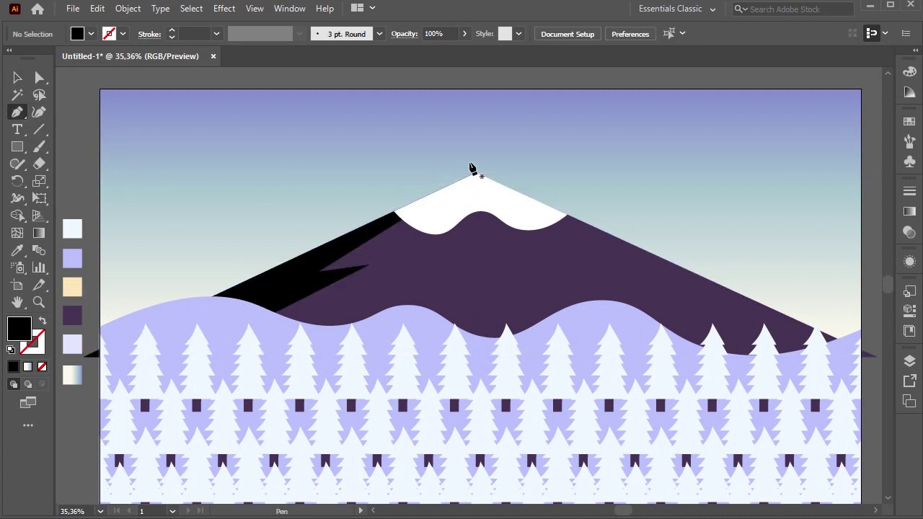
pyautogui.click(471, 160)
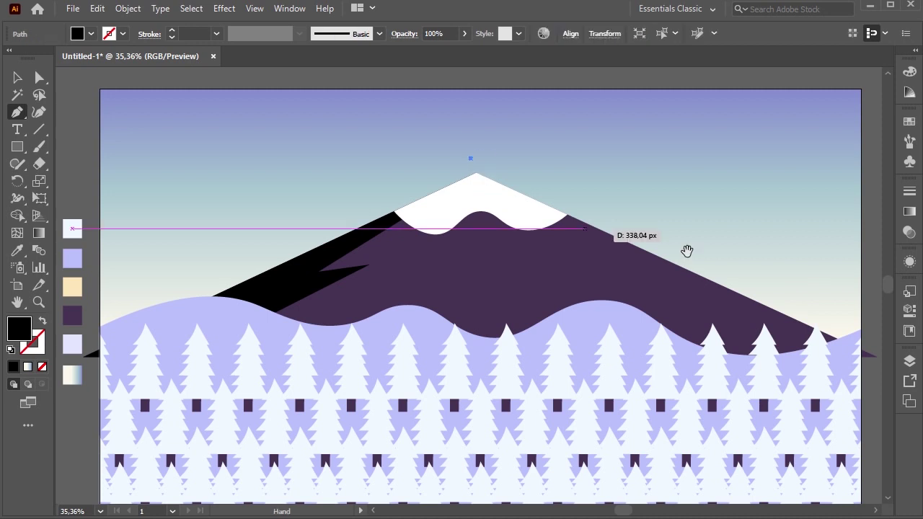
pyautogui.moveTo(686, 251); pyautogui.dragTo(466, 210)
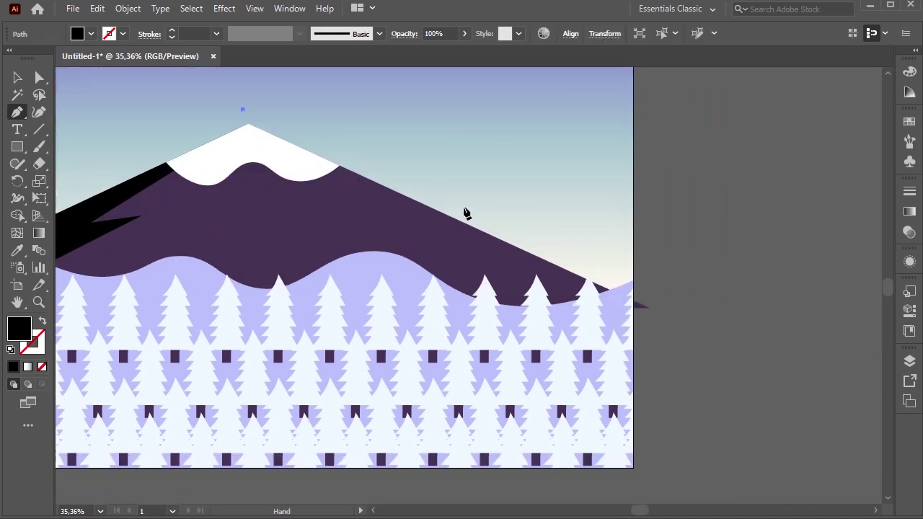
pyautogui.click(685, 365)
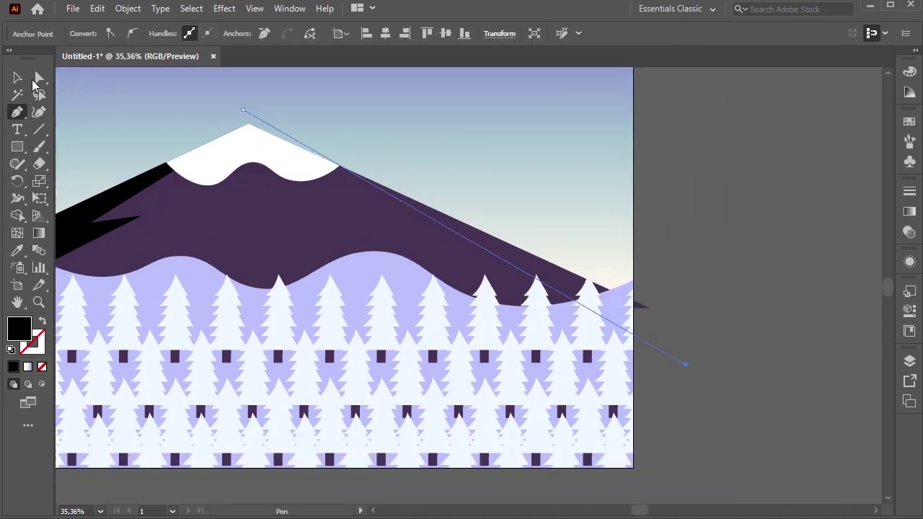
# Step: Nudge the path's top anchor left and down, and bring the purple mountain to front
pyautogui.click(39, 78)
pyautogui.moveTo(243, 109); pyautogui.dragTo(242, 109)
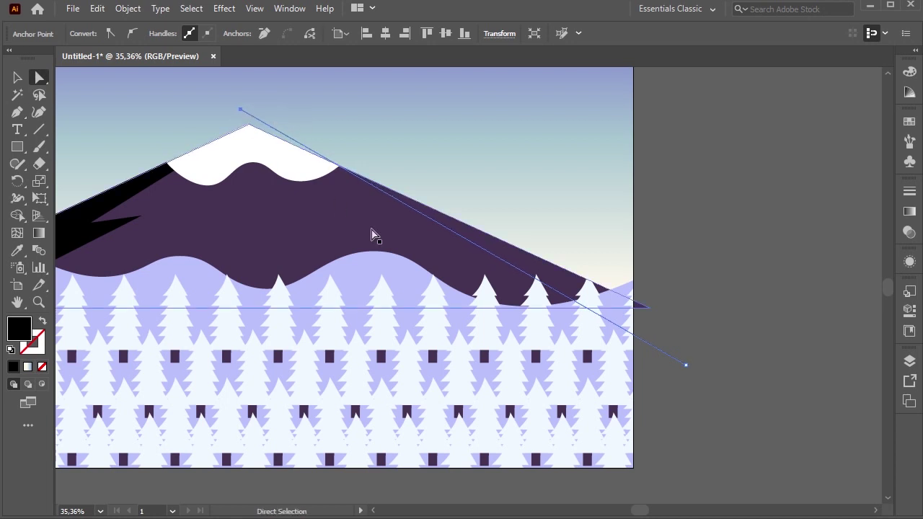
pyautogui.hotkey('shift', 'Left')
pyautogui.hotkey('shift', 'Left')
pyautogui.hotkey('shift', 'Down')
pyautogui.hotkey('shift', 'Down')
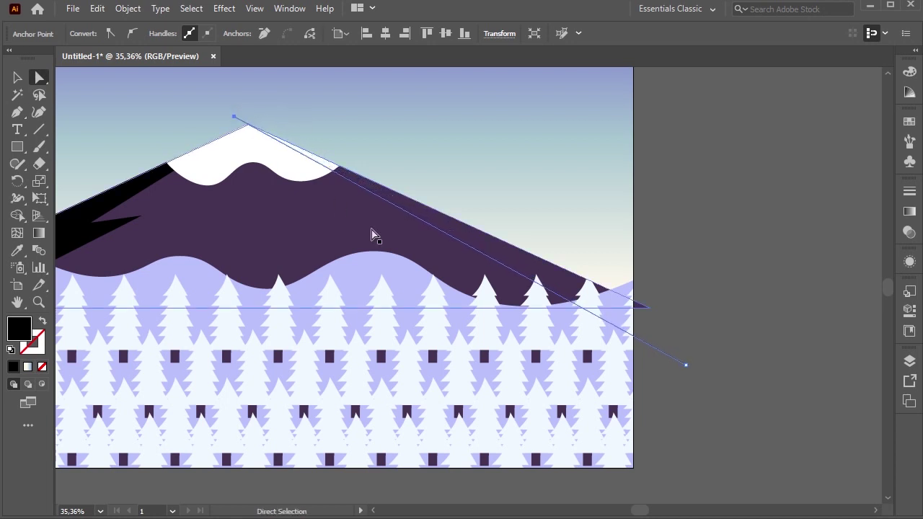
pyautogui.click(686, 365)
pyautogui.press('v')
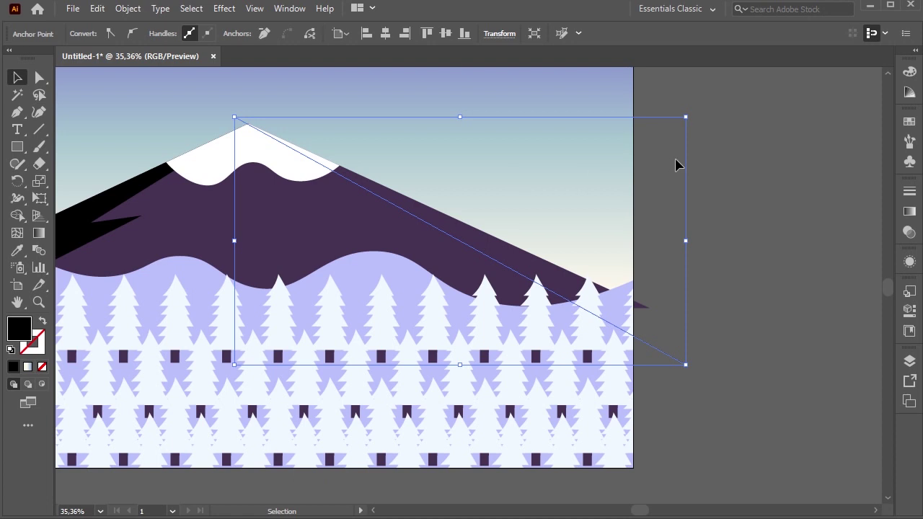
pyautogui.click(676, 165)
pyautogui.click(334, 238)
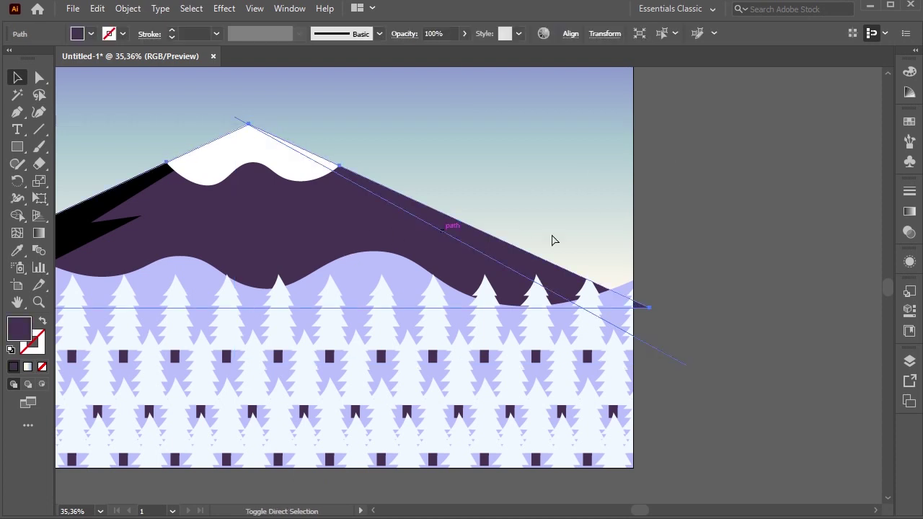
pyautogui.hotkey('ctrl', 'shift', ']')
# Step: Split the mountain along the triangle's edge with Shape Builder
pyautogui.keyDown('shift'); pyautogui.click(660, 340); pyautogui.keyUp('shift')
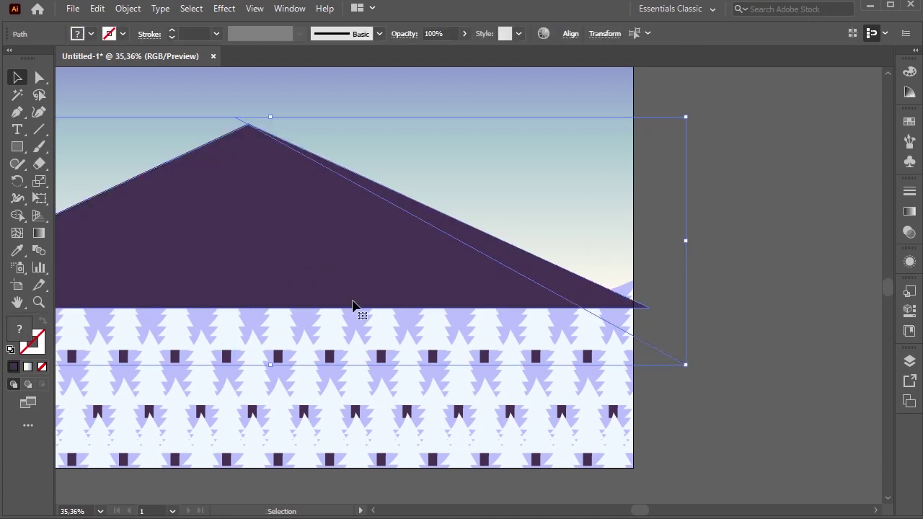
pyautogui.click(27, 223)
pyautogui.moveTo(169, 229); pyautogui.dragTo(233, 232)
pyautogui.press('v')
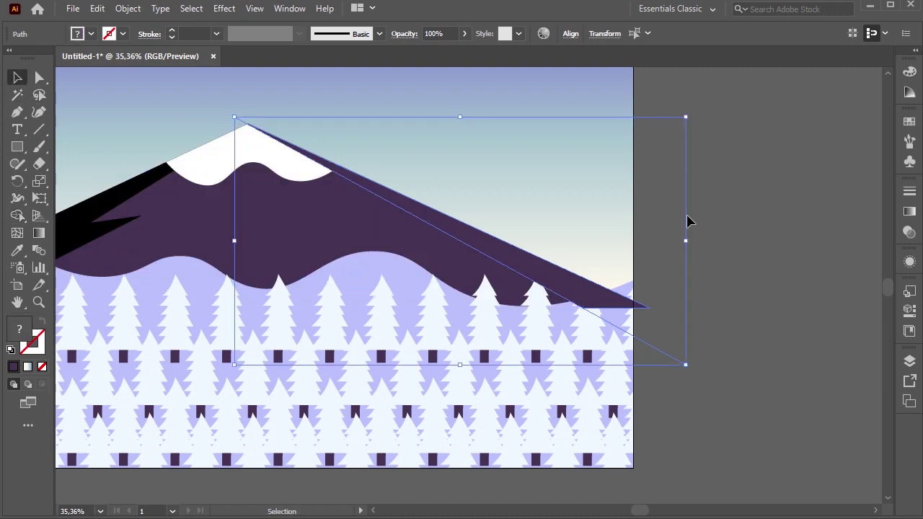
pyautogui.click(667, 291)
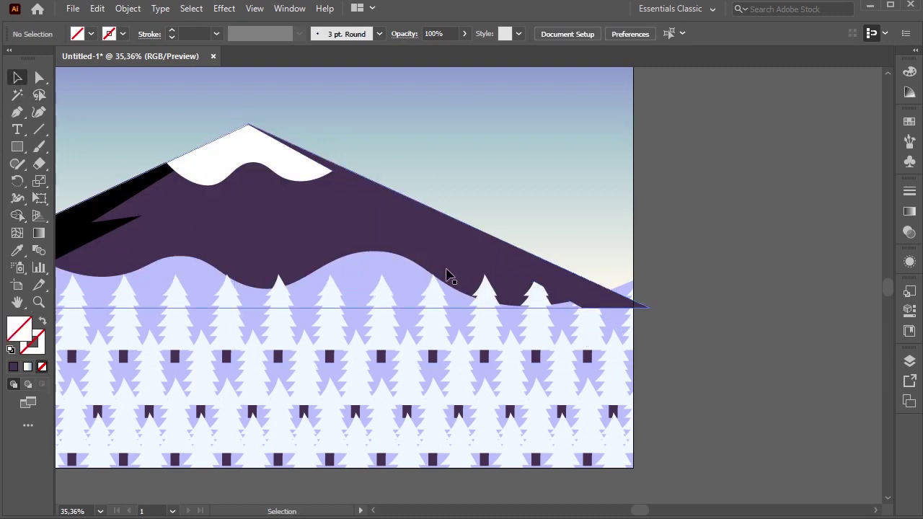
pyautogui.moveTo(447, 274); pyautogui.dragTo(745, 317)
# Step: Colour the mountain's right-side strip black with the Eyedropper
pyautogui.click(746, 317)
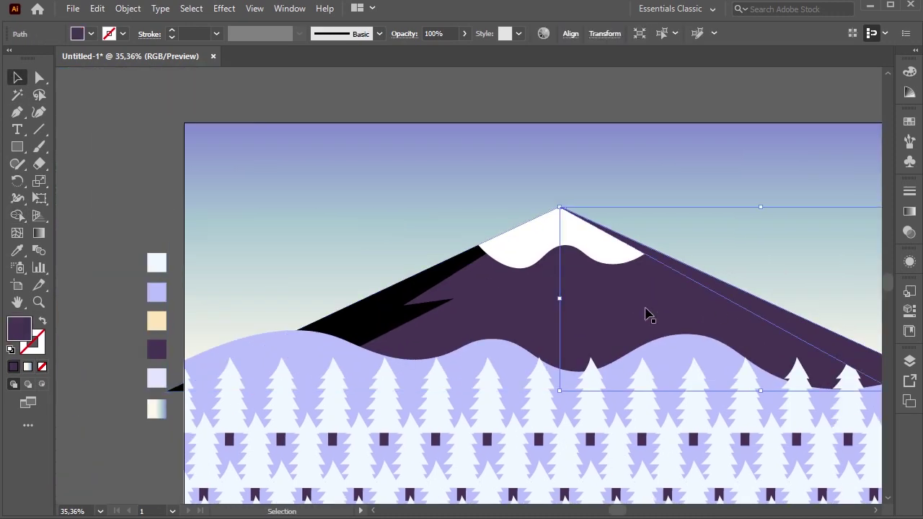
pyautogui.click(18, 250)
pyautogui.click(386, 302)
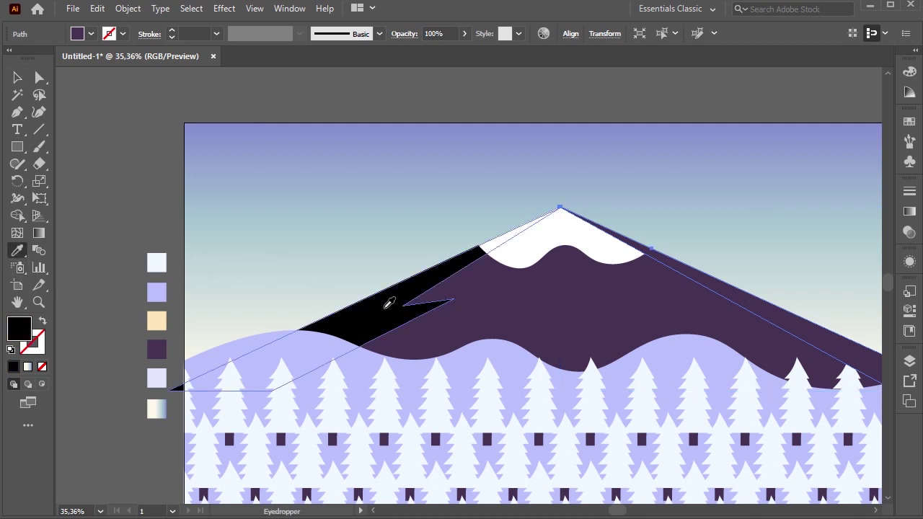
pyautogui.moveTo(514, 301); pyautogui.dragTo(359, 247)
pyautogui.press('v')
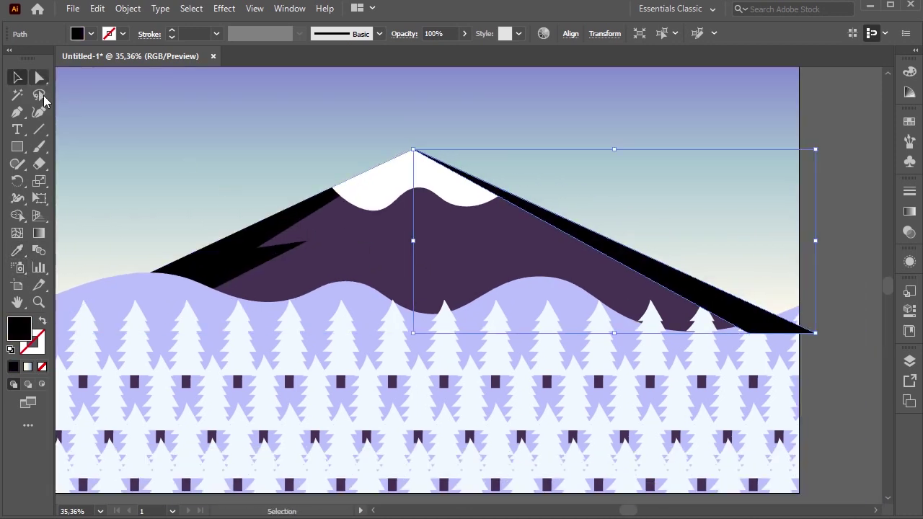
pyautogui.press('q')
pyautogui.press('v')
# Step: Send the black right-slope strip backward behind the snow cap and trees
pyautogui.click(803, 269)
pyautogui.click(687, 303)
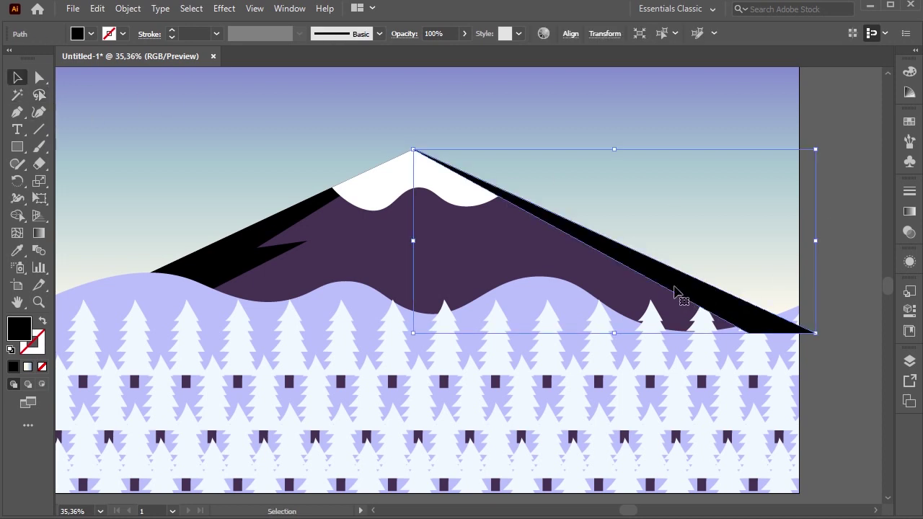
pyautogui.press('a')
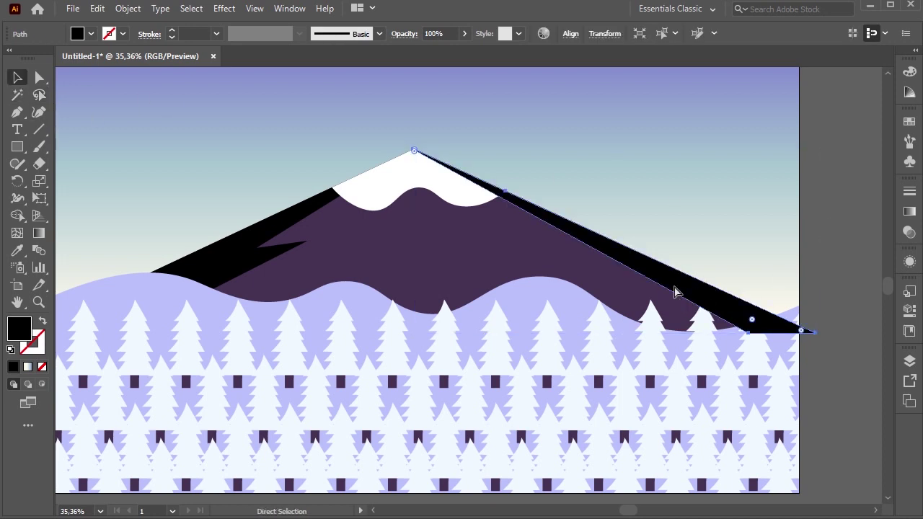
pyautogui.hotkey('ctrl', '[')
pyautogui.press('v')
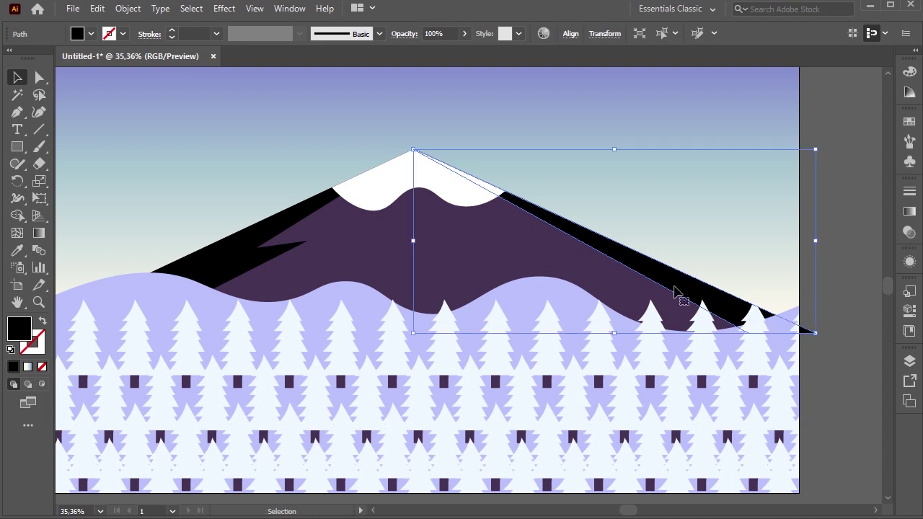
pyautogui.moveTo(491, 285); pyautogui.dragTo(543, 268)
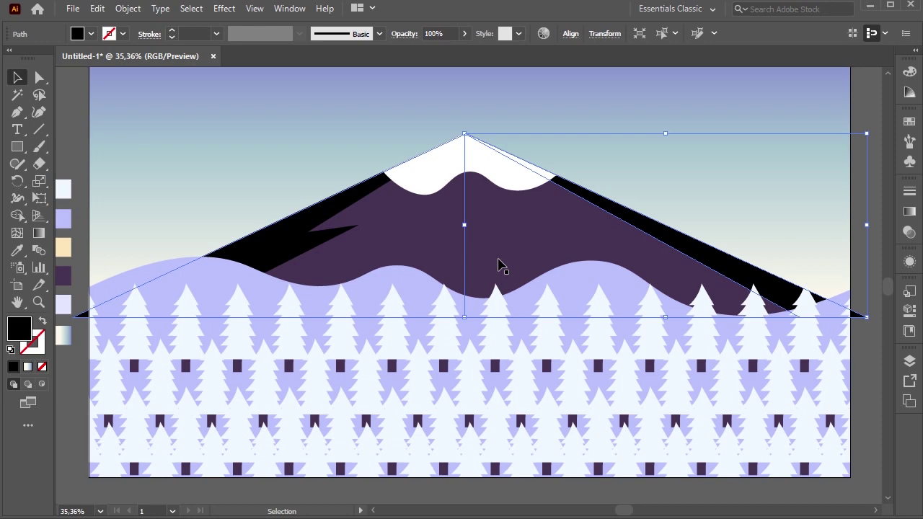
# Step: Undo the shadow notch, bring both shadows and the snow cap to front, and merge the peak regions
pyautogui.hotkey('ctrl', 'z')
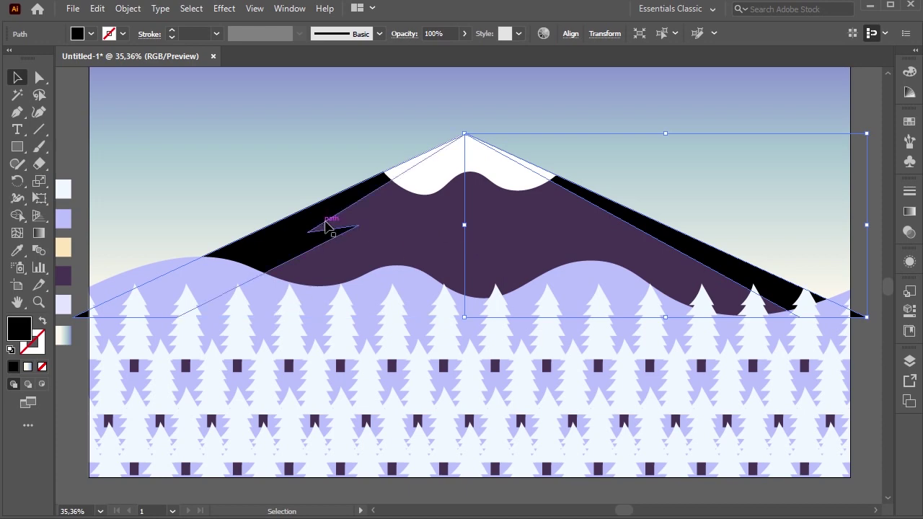
pyautogui.click(307, 235)
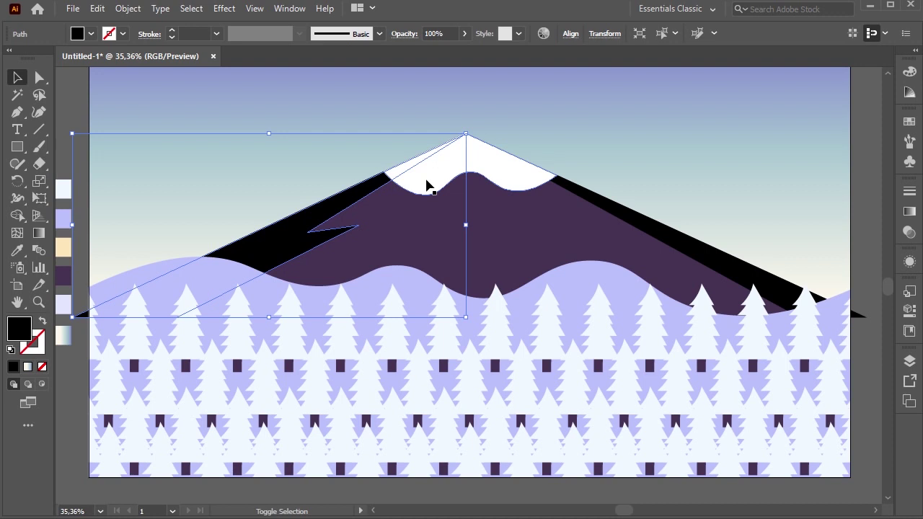
pyautogui.keyDown('shift'); pyautogui.click(427, 186); pyautogui.keyUp('shift')
pyautogui.keyDown('shift'); pyautogui.click(631, 214); pyautogui.keyUp('shift')
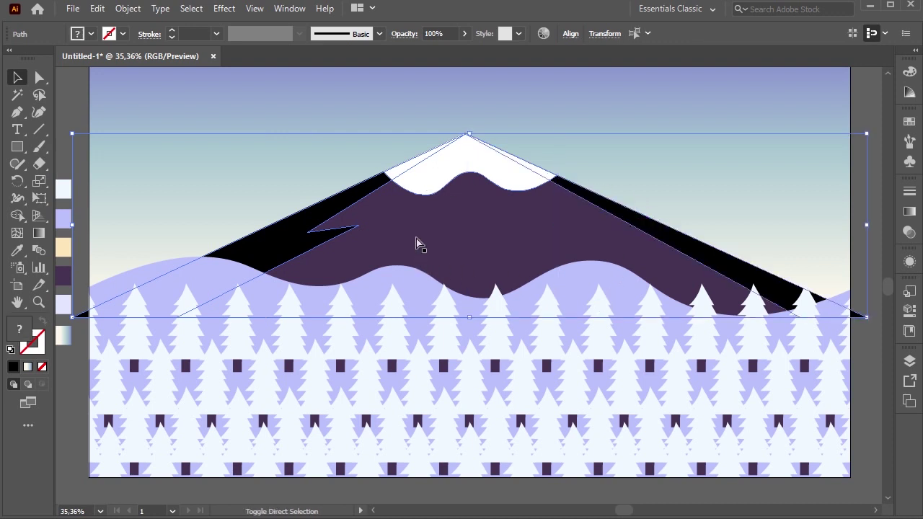
pyautogui.hotkey('ctrl', 'shift', ']')
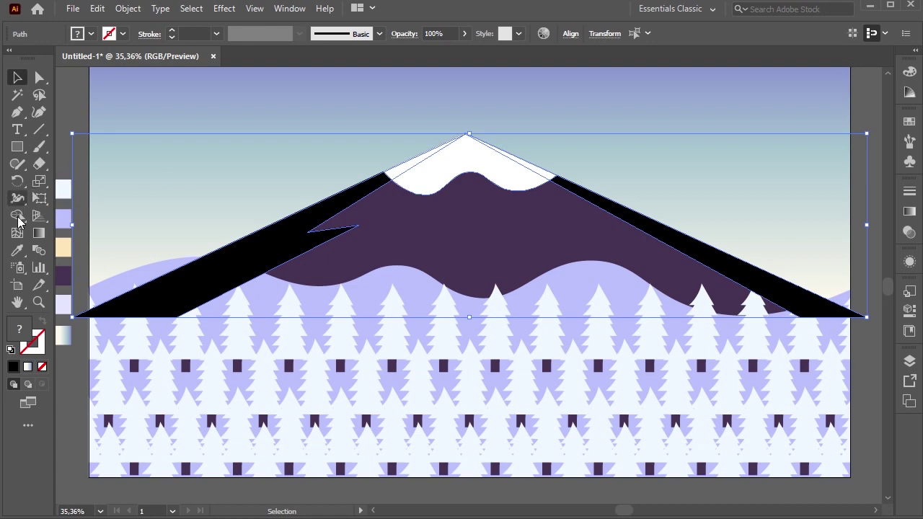
pyautogui.click(17, 215)
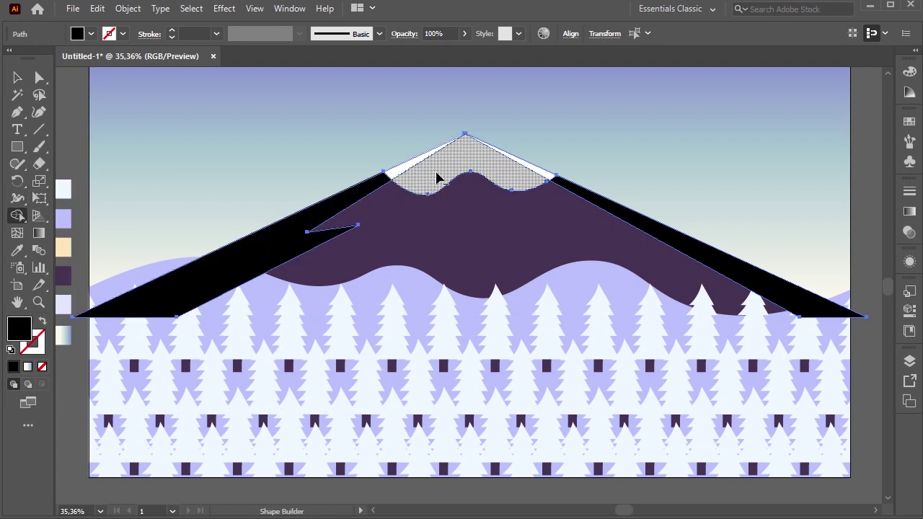
pyautogui.click(17, 77)
# Step: Send the left and right black shadows one level backward behind the hills and trees
pyautogui.hotkey('ctrl', 'shift', 'a')
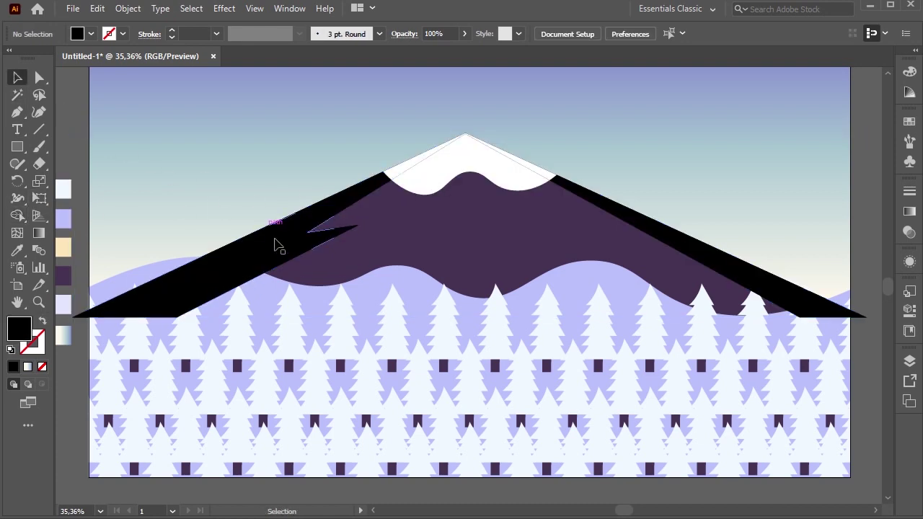
pyautogui.click(274, 242)
pyautogui.hotkey('ctrl', '[')
pyautogui.click(591, 213)
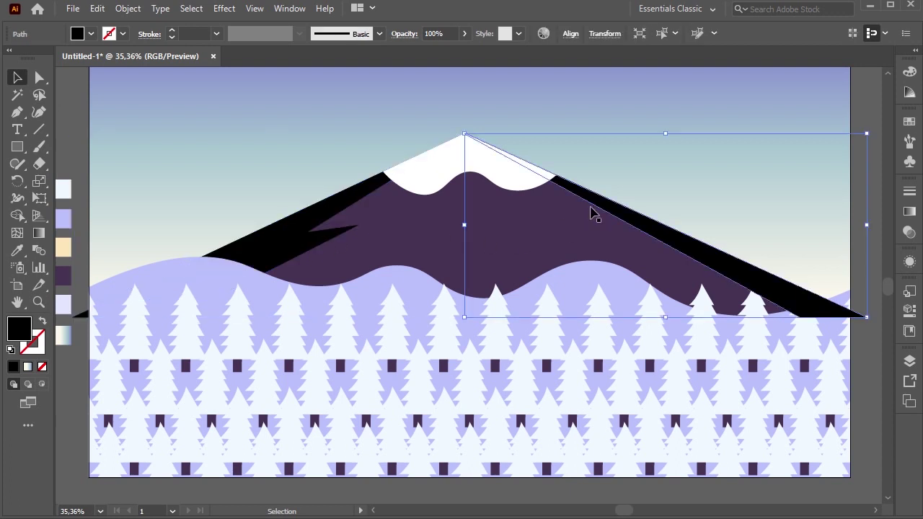
pyautogui.hotkey('ctrl', '[')
pyautogui.hotkey('ctrl', 'shift', 'a')
# Step: Fill the snow cap with a light grey swatch
pyautogui.click(409, 166)
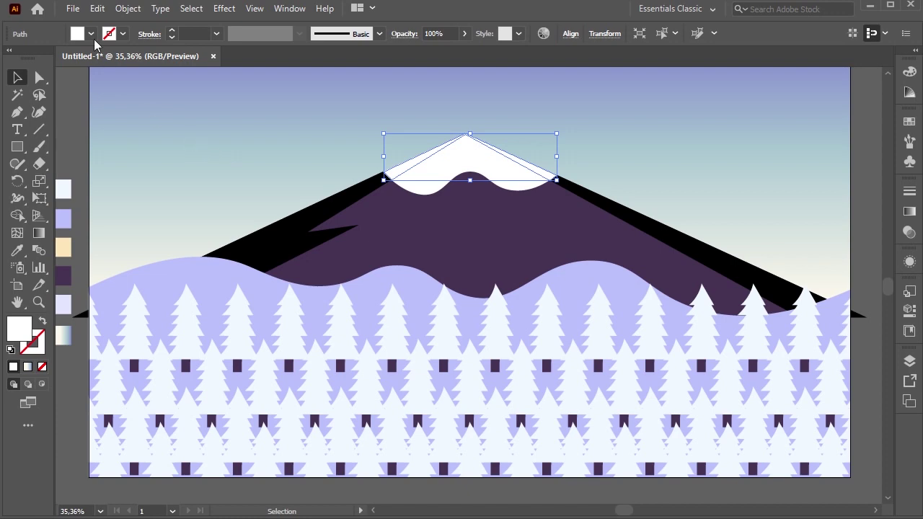
pyautogui.click(92, 34)
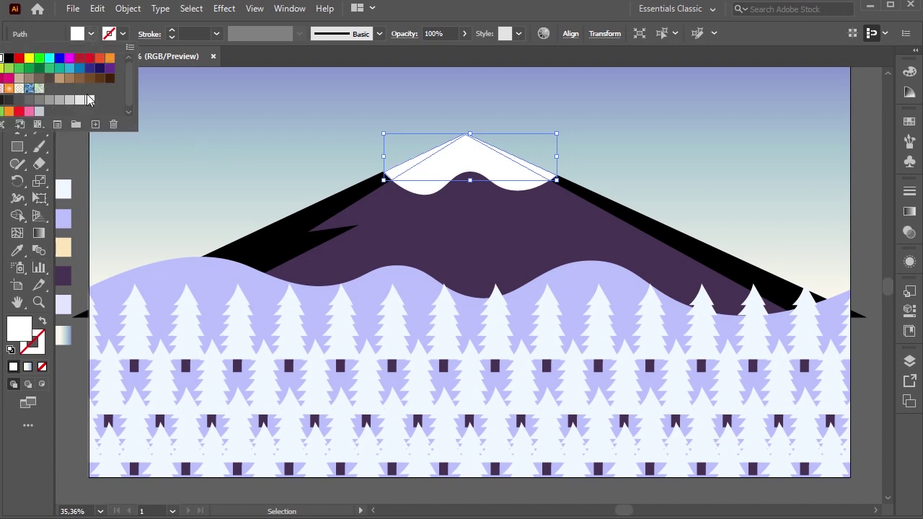
pyautogui.click(80, 100)
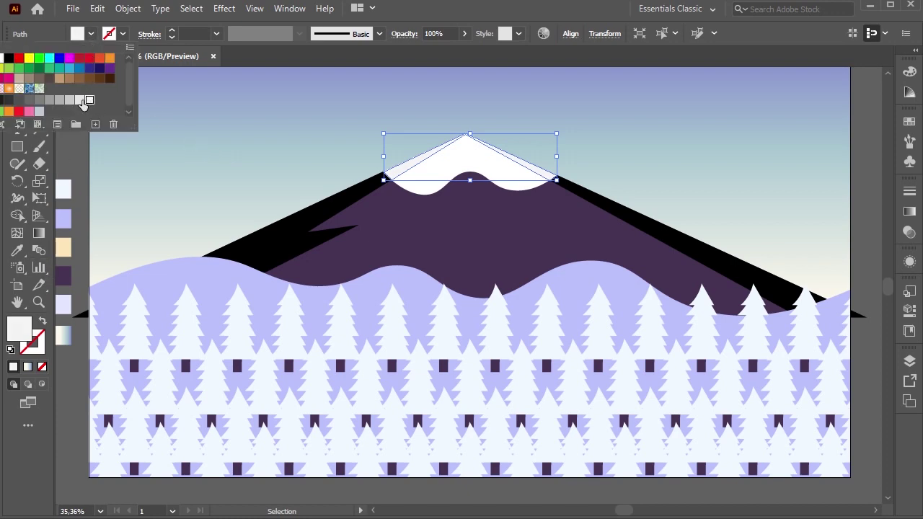
pyautogui.click(70, 153)
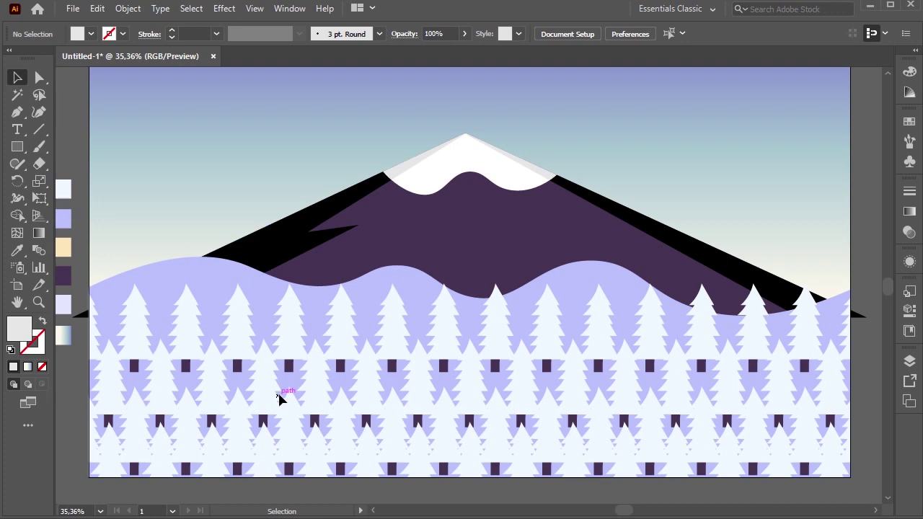
# Step: Set both black mountain shadows to 20% opacity
pyautogui.click(278, 252)
pyautogui.keyDown('shift'); pyautogui.click(637, 224); pyautogui.keyUp('shift')
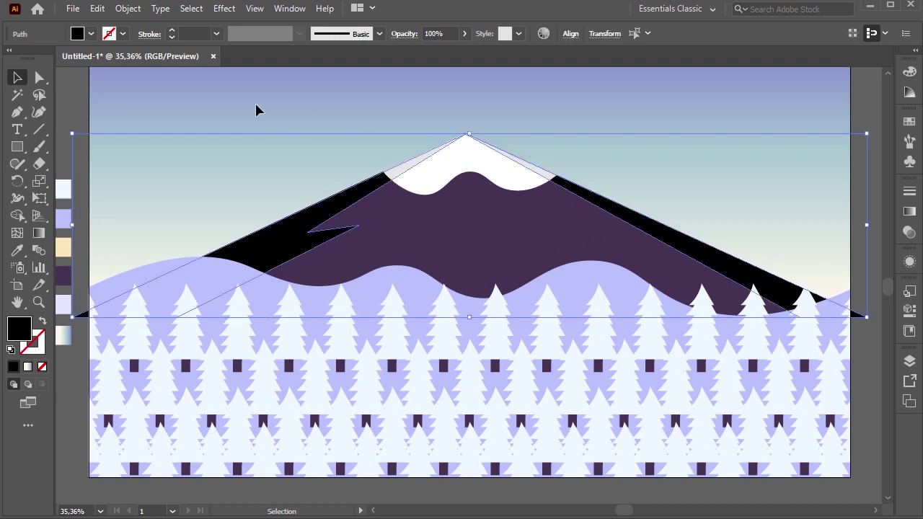
pyautogui.click(433, 34)
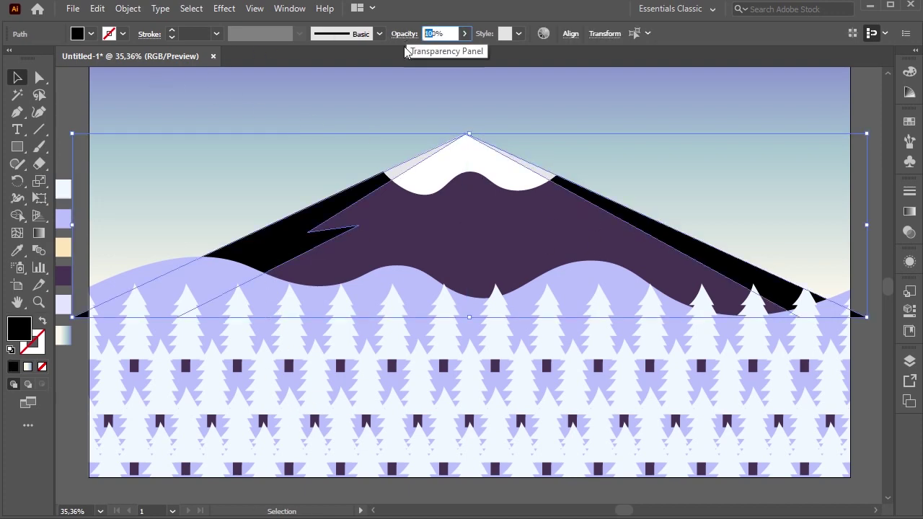
pyautogui.write('20')
pyautogui.press('Return')
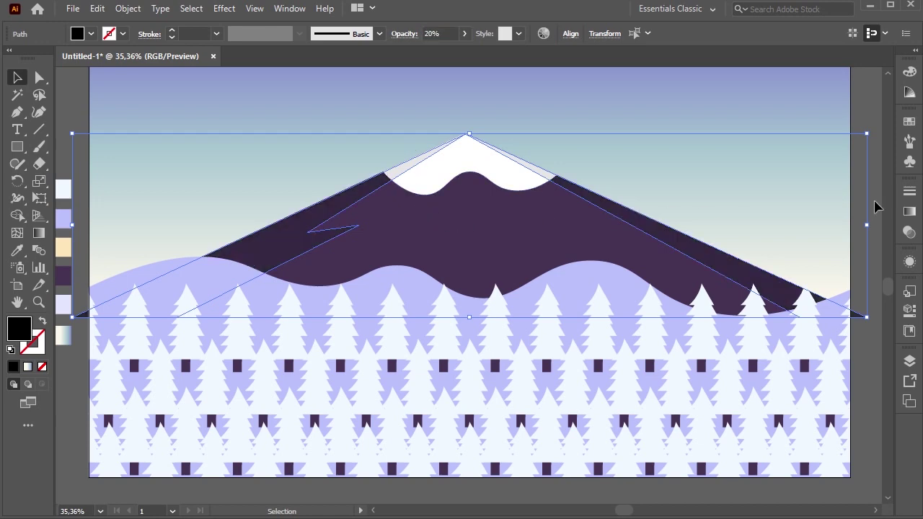
pyautogui.click(877, 207)
pyautogui.scroll(1, 81, 147)
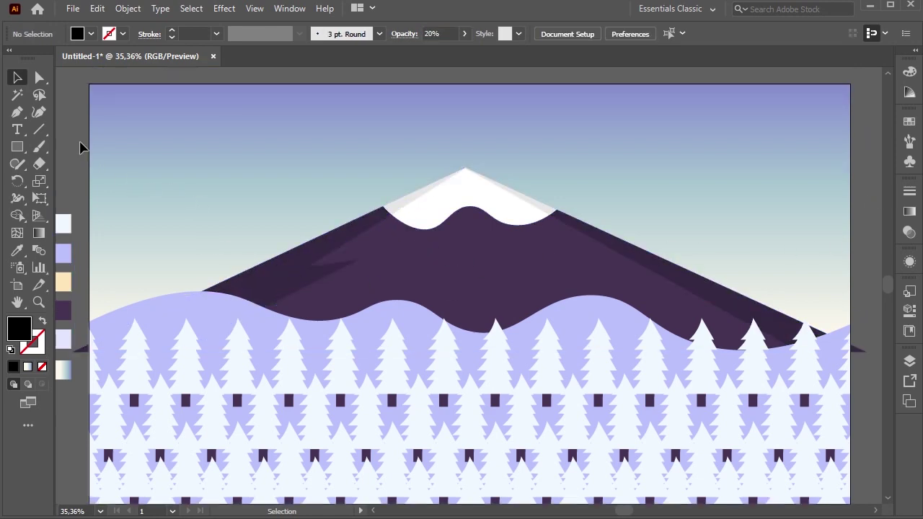
pyautogui.scroll(-1, 137, 211)
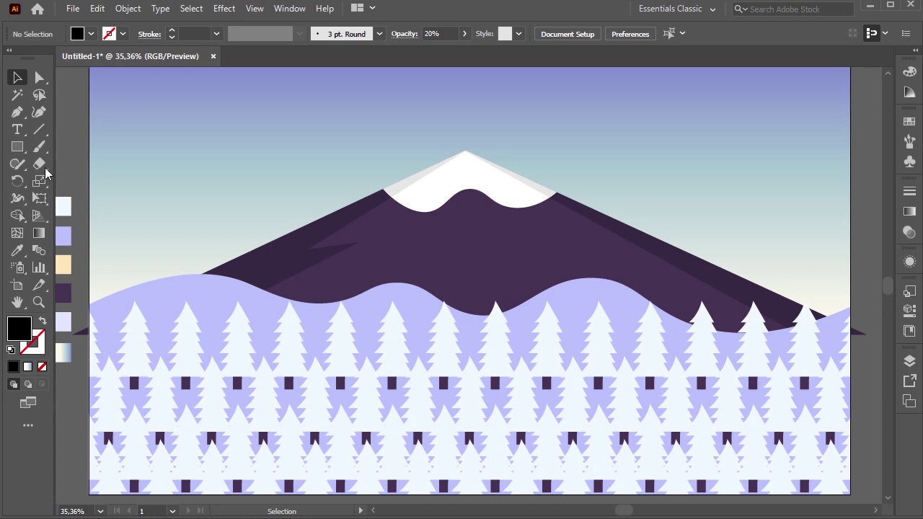
# Step: Create a 1920×1080 outline-only rectangle centred on the artboard
pyautogui.click(17, 147)
pyautogui.click(285, 150)
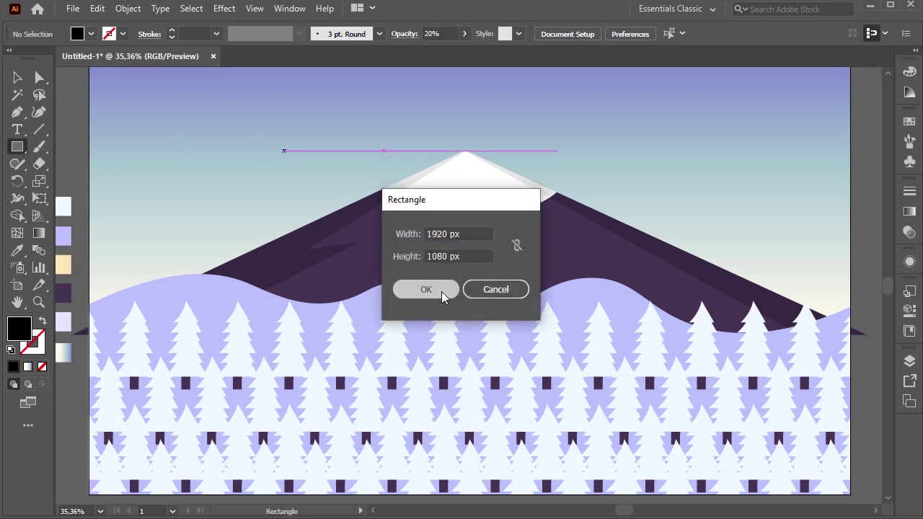
pyautogui.click(443, 297)
pyautogui.click(19, 78)
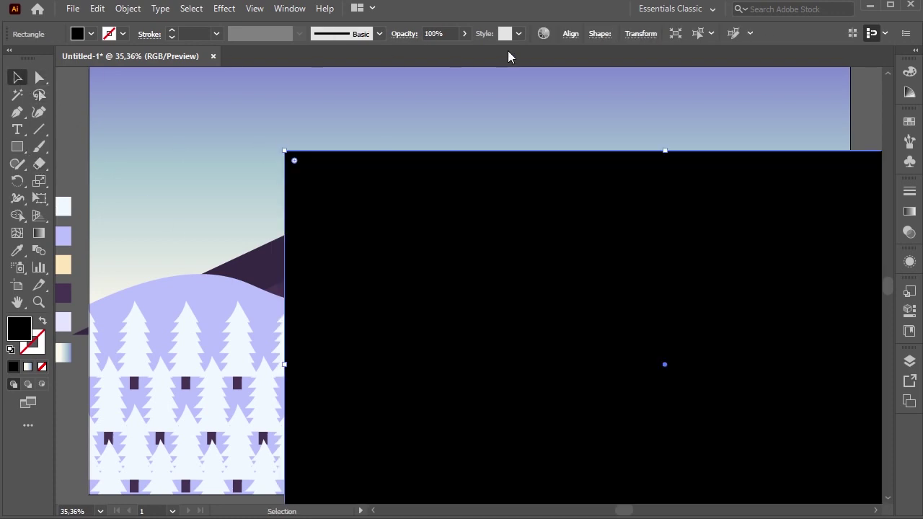
pyautogui.click(571, 34)
pyautogui.click(452, 74)
pyautogui.click(539, 75)
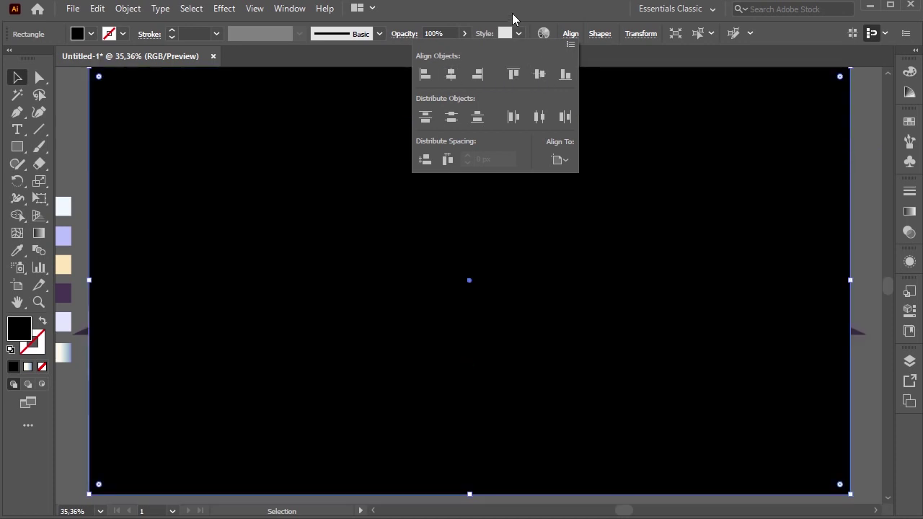
pyautogui.click(42, 320)
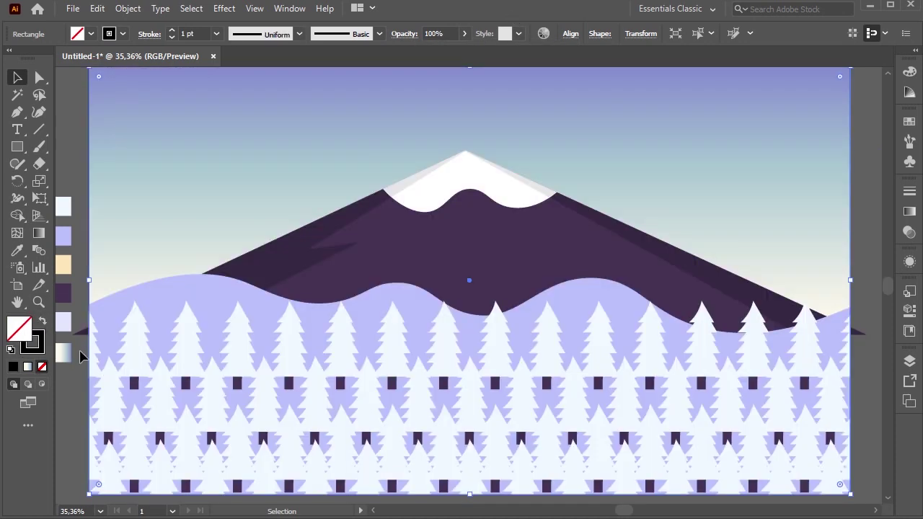
# Step: Trim the mountain shadows to the rectangle's edges with the Shape Builder
pyautogui.keyDown('shift'); pyautogui.click(437, 271); pyautogui.keyUp('shift')
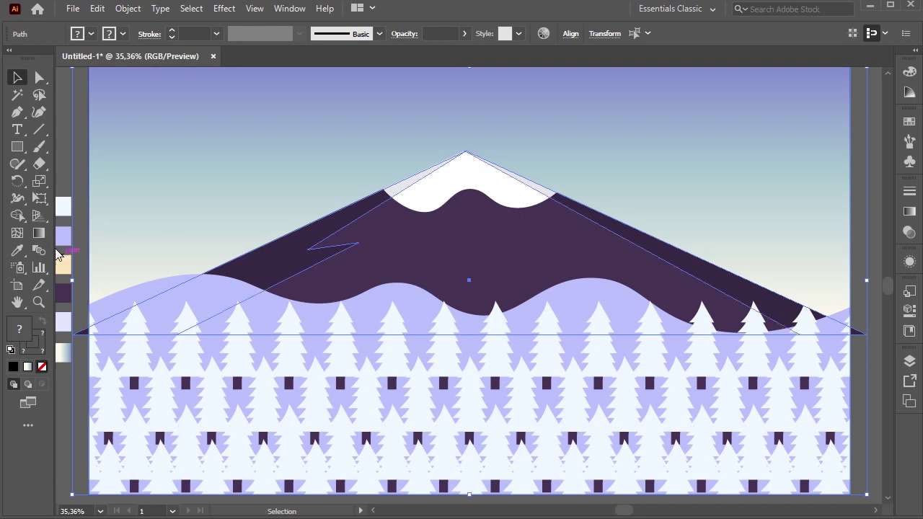
pyautogui.click(17, 215)
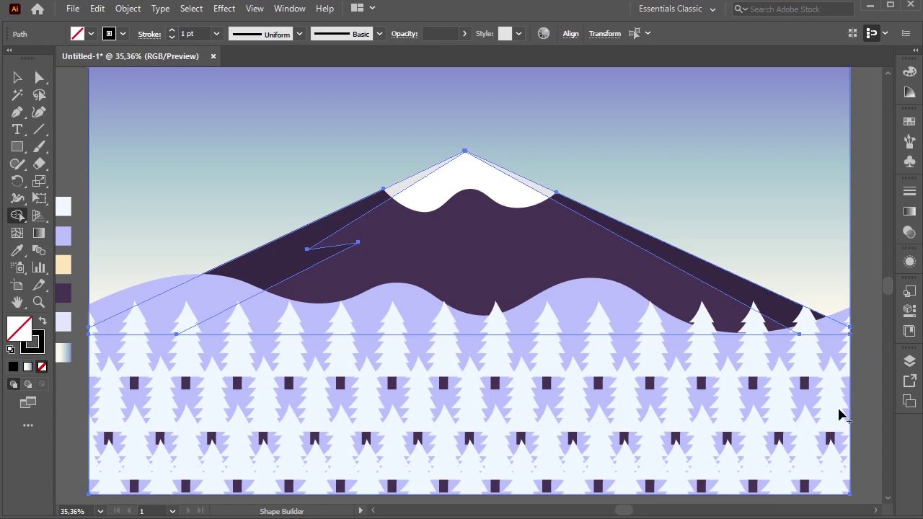
pyautogui.click(18, 78)
pyautogui.click(136, 146)
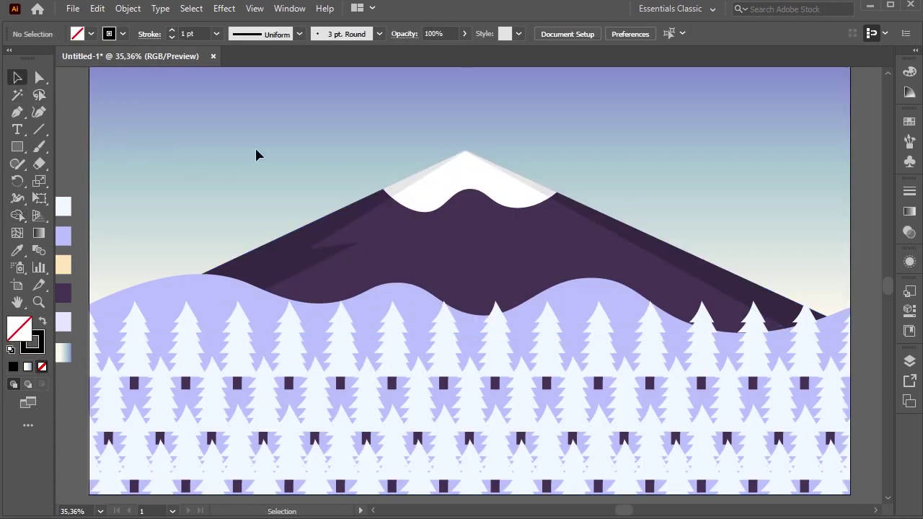
pyautogui.scroll(-3, 245, 169)
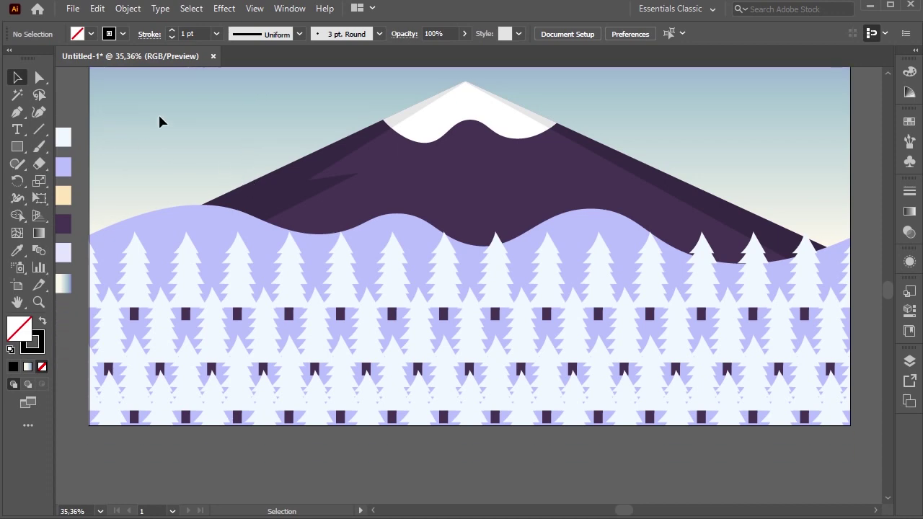
# Step: Inspect a mountain-side path with the Curvature tool and glance at the Layers list
pyautogui.scroll(2, 148, 123)
pyautogui.click(39, 112)
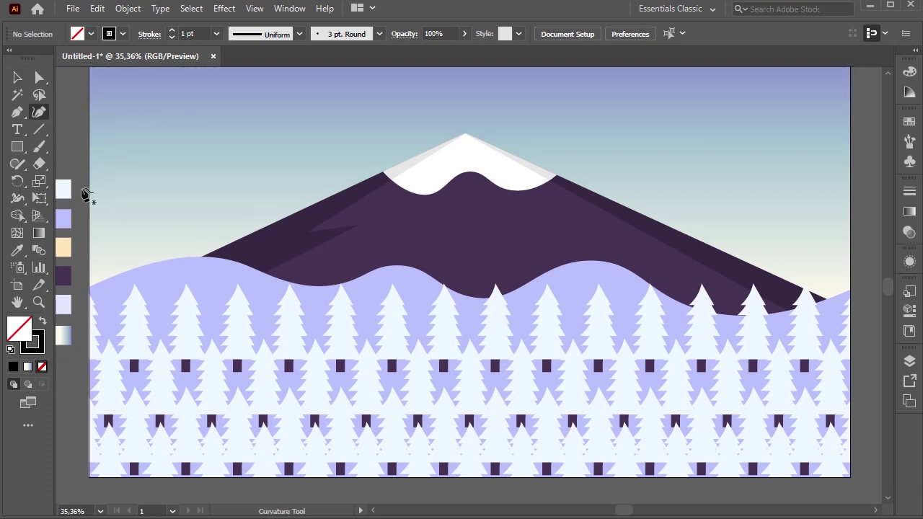
pyautogui.click(173, 290)
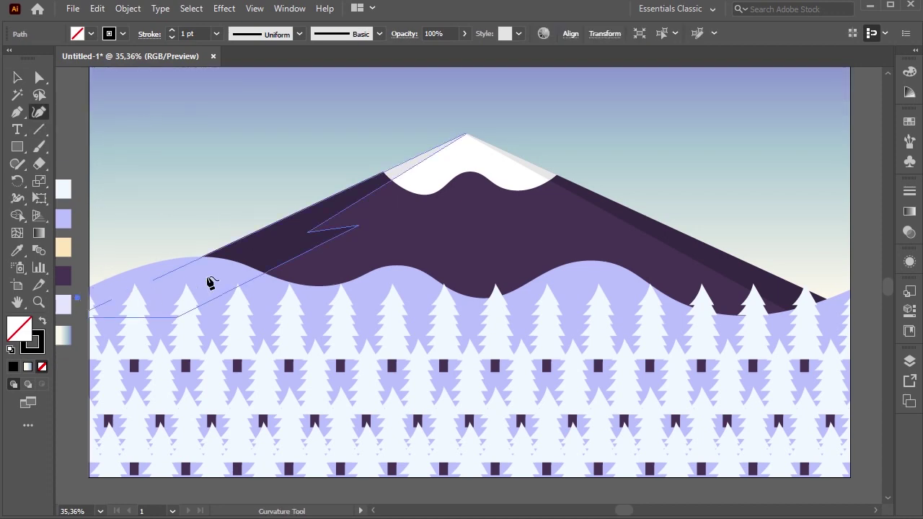
pyautogui.press('Escape')
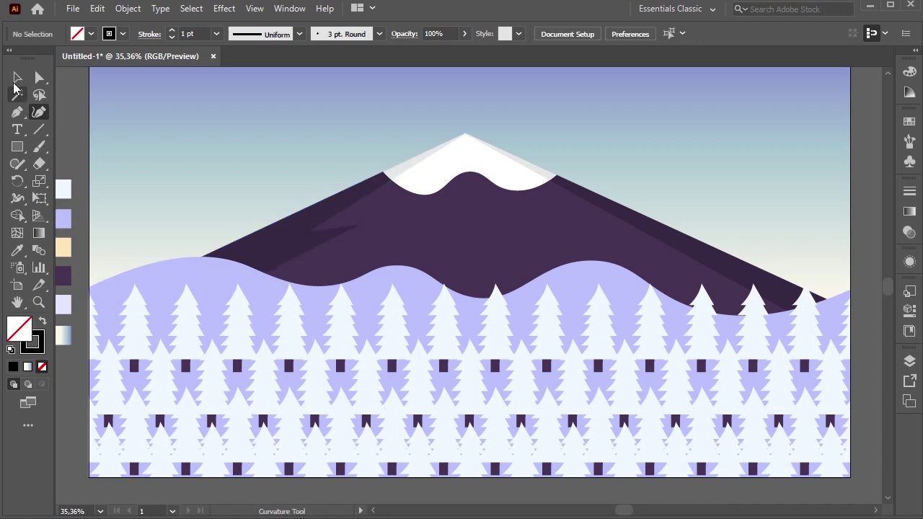
pyautogui.press('v')
pyautogui.click(910, 361)
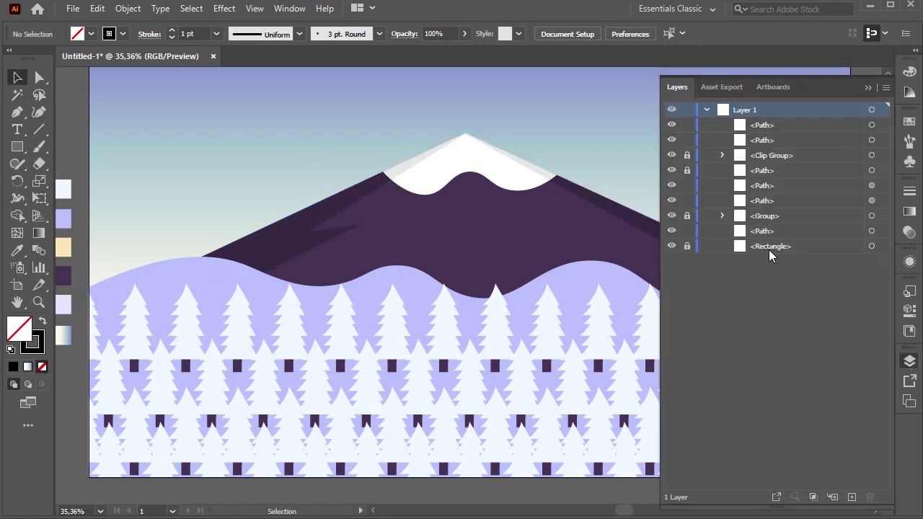
pyautogui.click(867, 87)
# Step: Group the mountain shapes, move them below the Clip Group, and lock the back tree row
pyautogui.moveTo(304, 115); pyautogui.dragTo(627, 223)
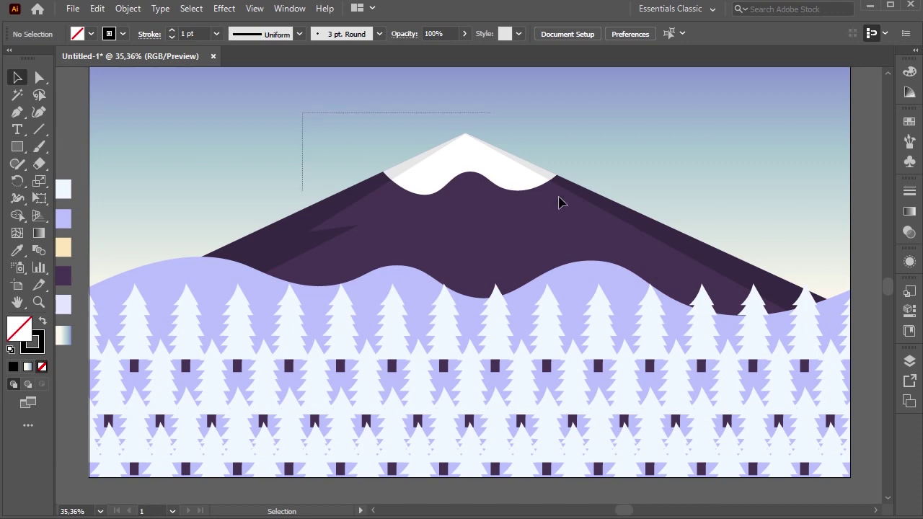
pyautogui.rightClick(468, 210)
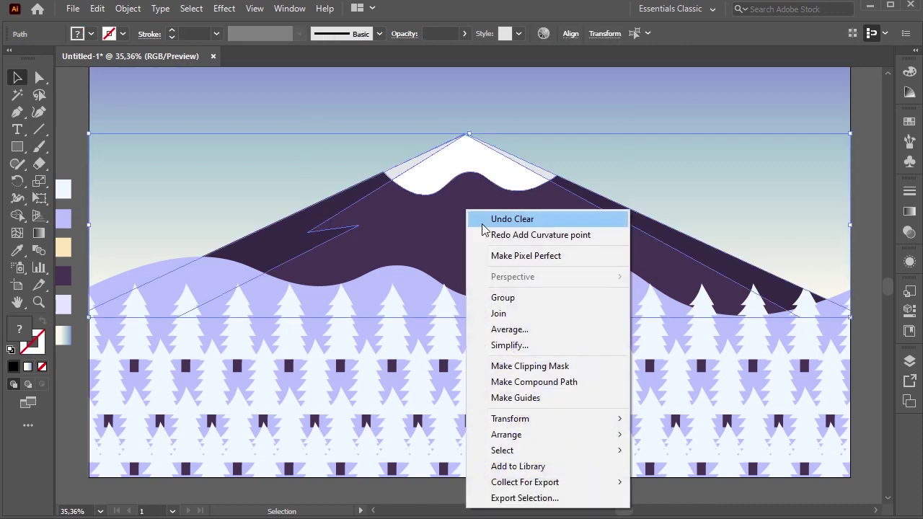
pyautogui.click(505, 298)
pyautogui.click(909, 360)
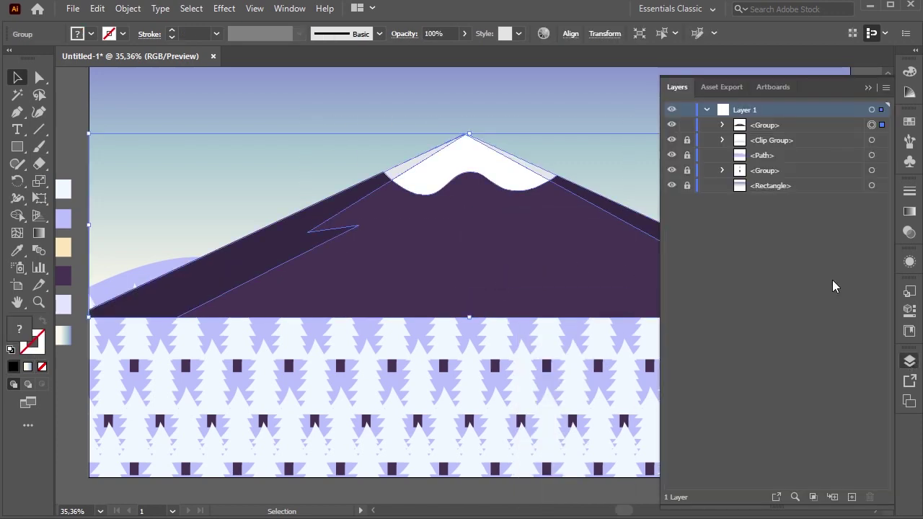
pyautogui.moveTo(754, 126); pyautogui.dragTo(770, 171)
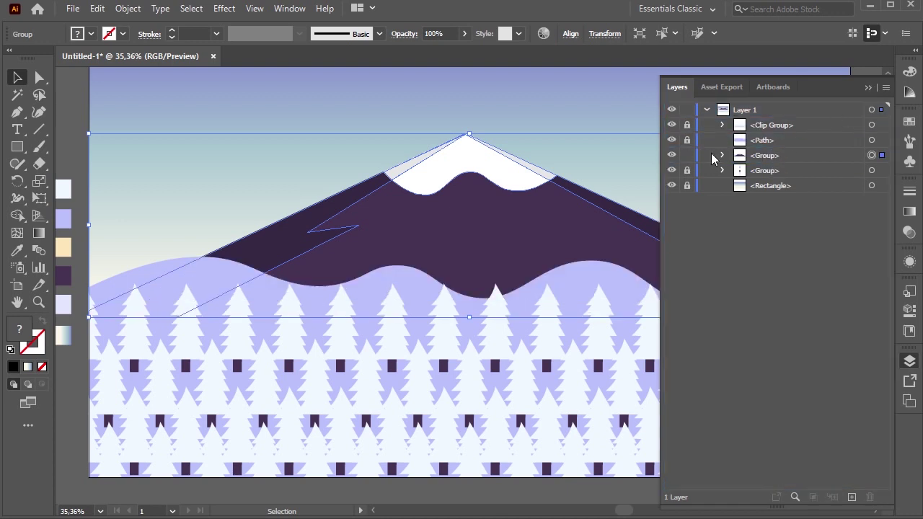
pyautogui.click(688, 157)
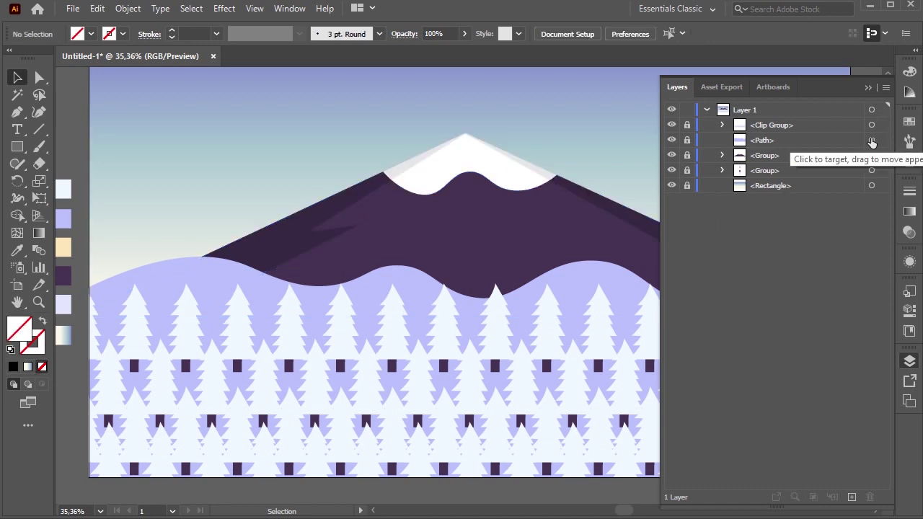
pyautogui.click(869, 87)
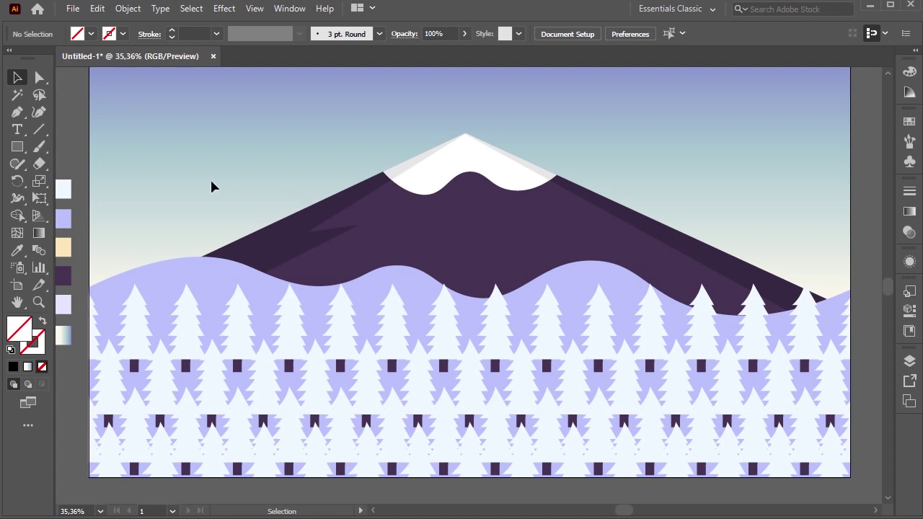
# Step: Trace the hill crest with the Curvature tool from the left edge past the middle bump
pyautogui.click(39, 111)
pyautogui.click(75, 315)
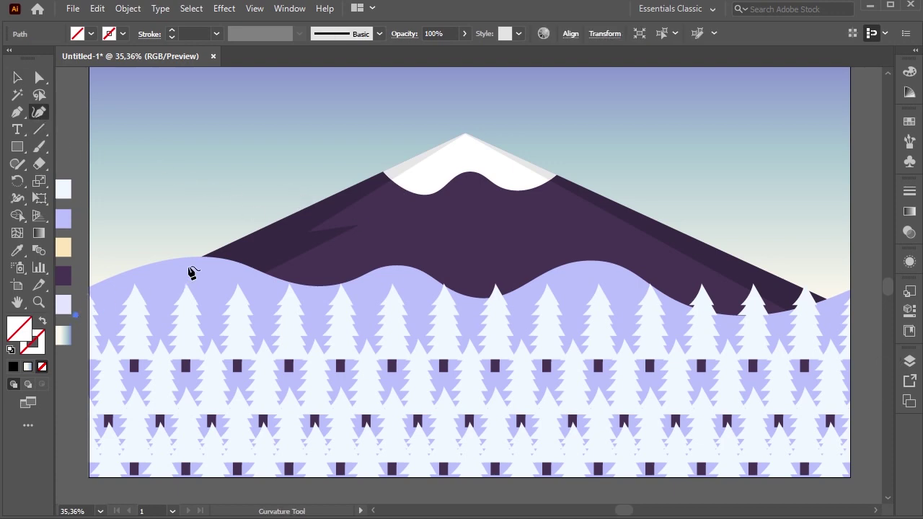
pyautogui.click(187, 267)
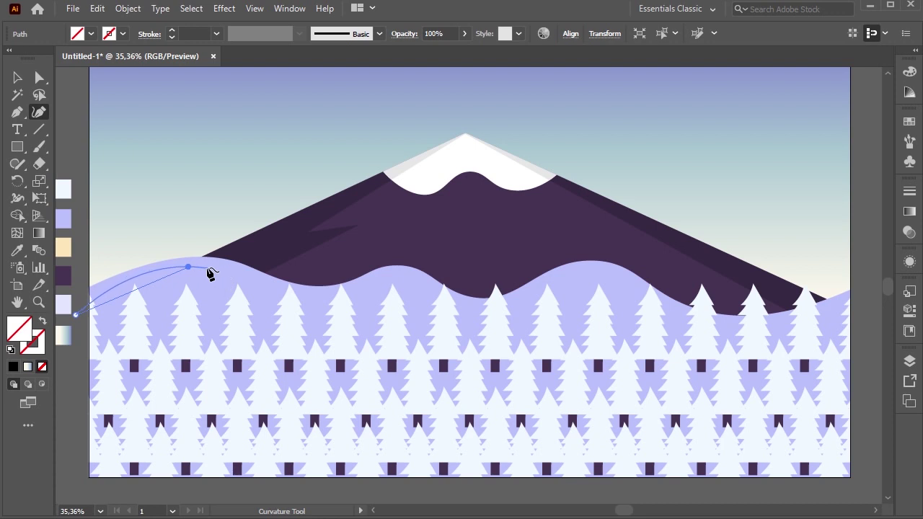
pyautogui.click(207, 269)
pyautogui.click(264, 297)
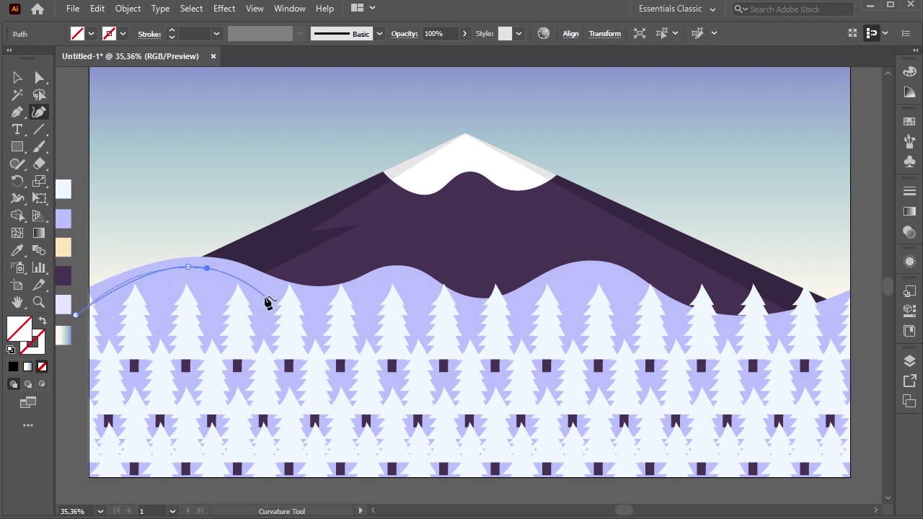
pyautogui.click(319, 301)
pyautogui.click(361, 303)
pyautogui.click(388, 277)
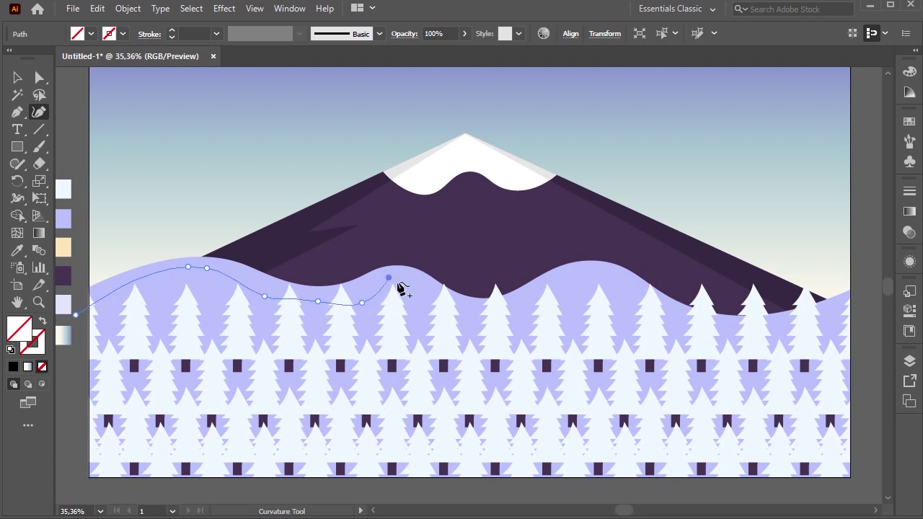
pyautogui.click(417, 295)
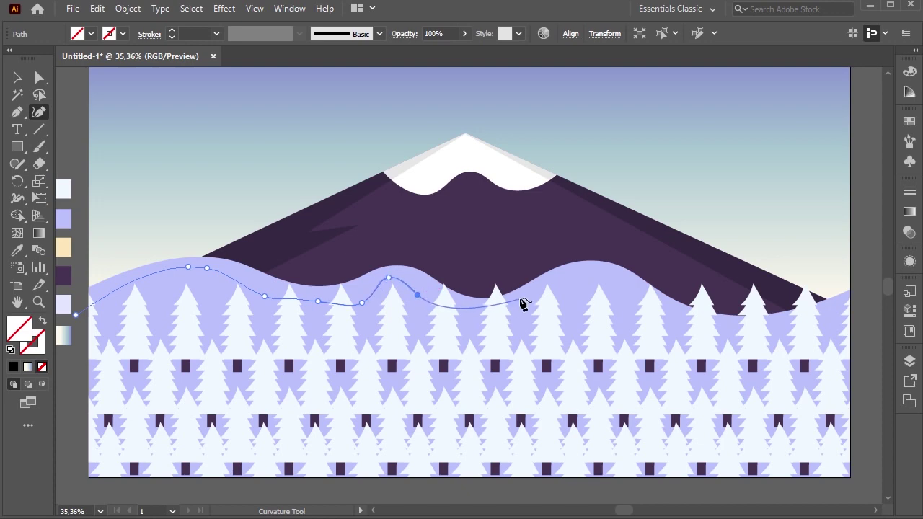
# Step: Continue over the right hump past the right edge, then across above the hill and close the path
pyautogui.click(521, 296)
pyautogui.click(574, 275)
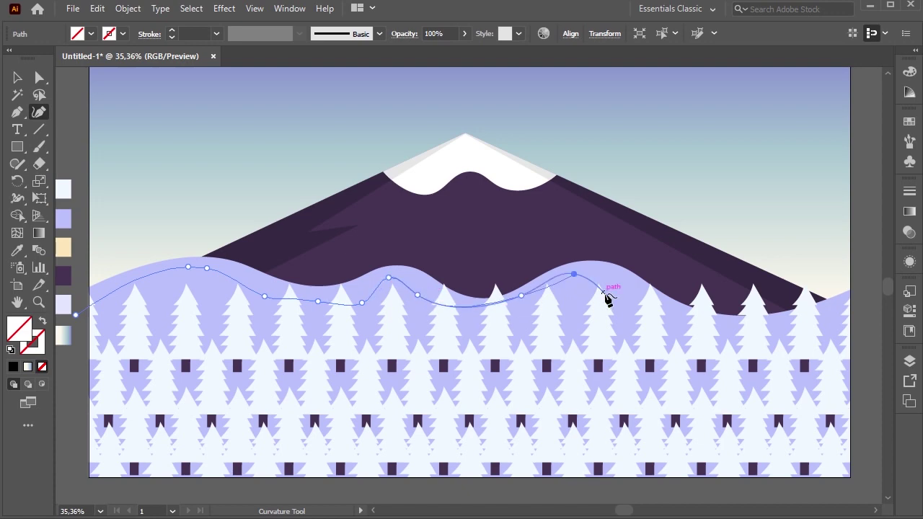
pyautogui.click(618, 297)
pyautogui.click(675, 311)
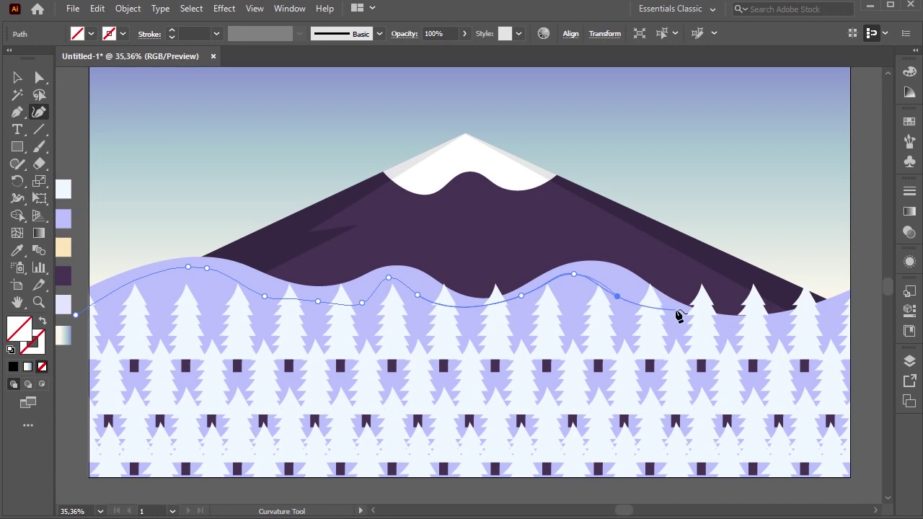
pyautogui.click(745, 336)
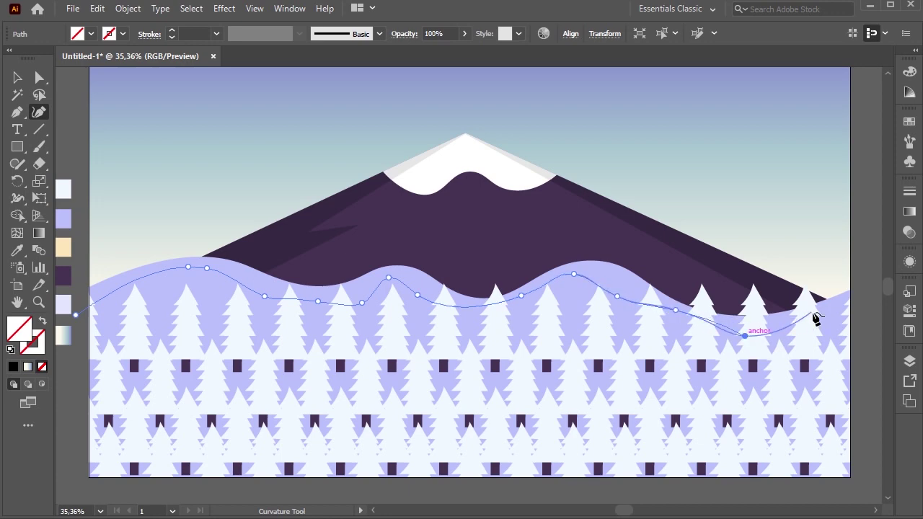
pyautogui.click(863, 300)
pyautogui.click(864, 298)
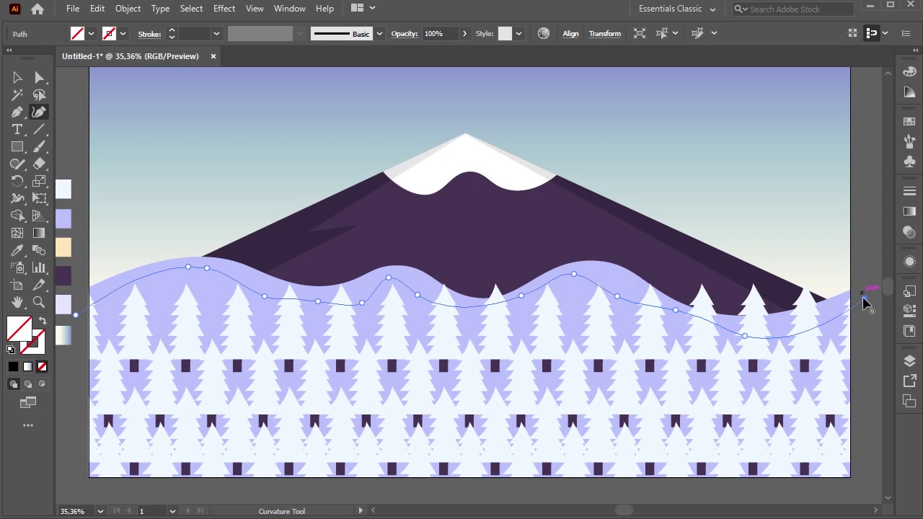
pyautogui.click(865, 236)
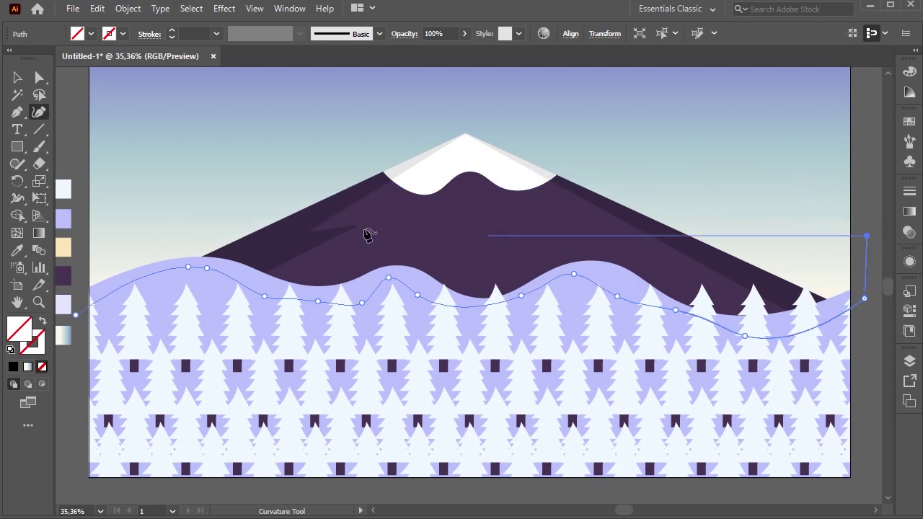
pyautogui.click(78, 237)
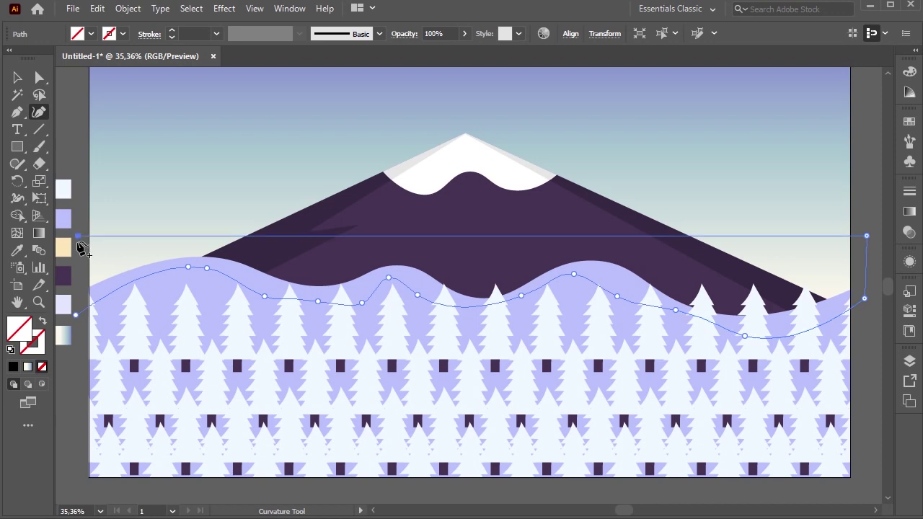
pyautogui.click(76, 315)
# Step: Give the new traced shape a white fill
pyautogui.press('v')
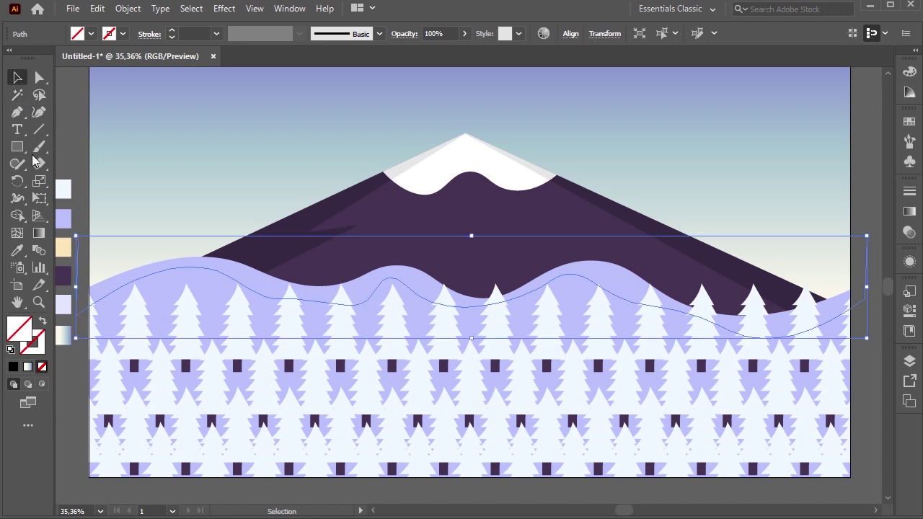
pyautogui.doubleClick(20, 330)
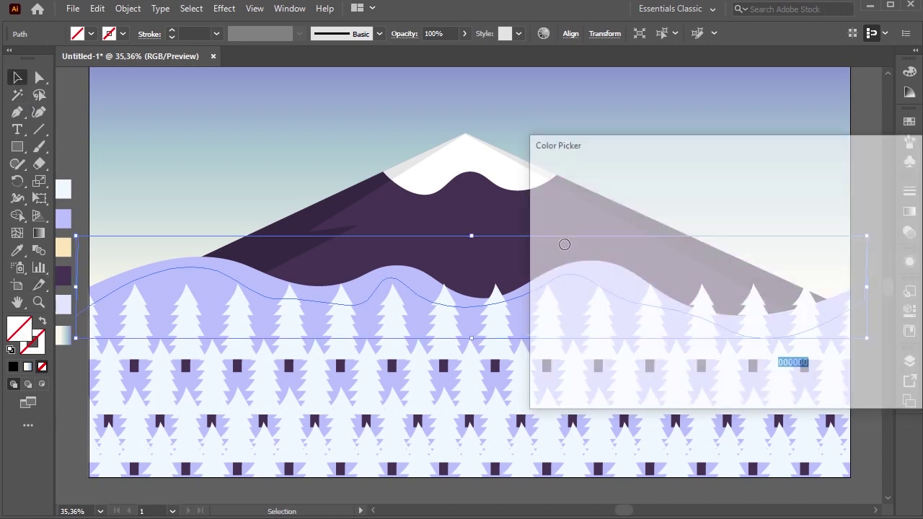
pyautogui.click(860, 192)
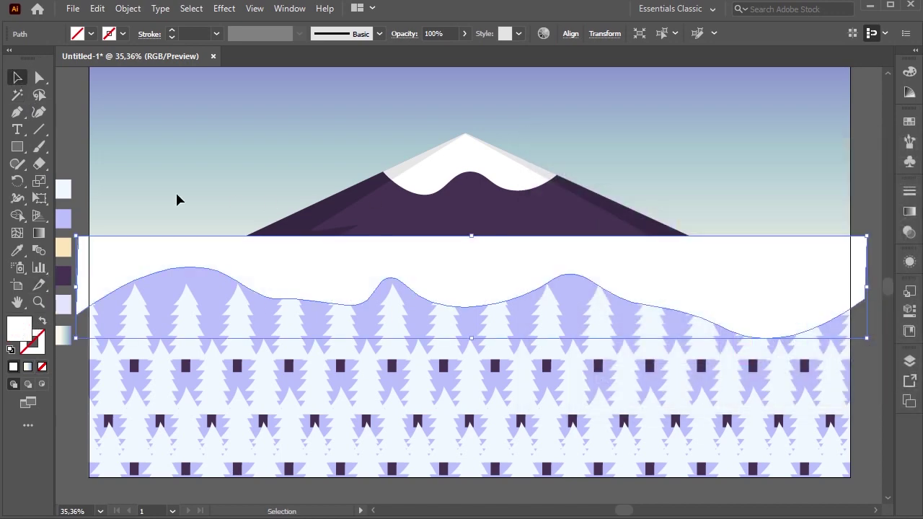
pyautogui.click(209, 295)
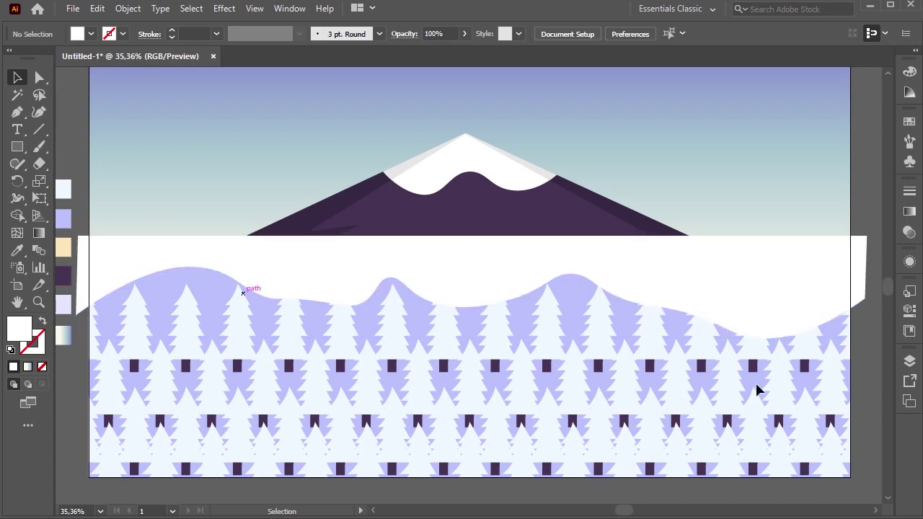
pyautogui.click(909, 361)
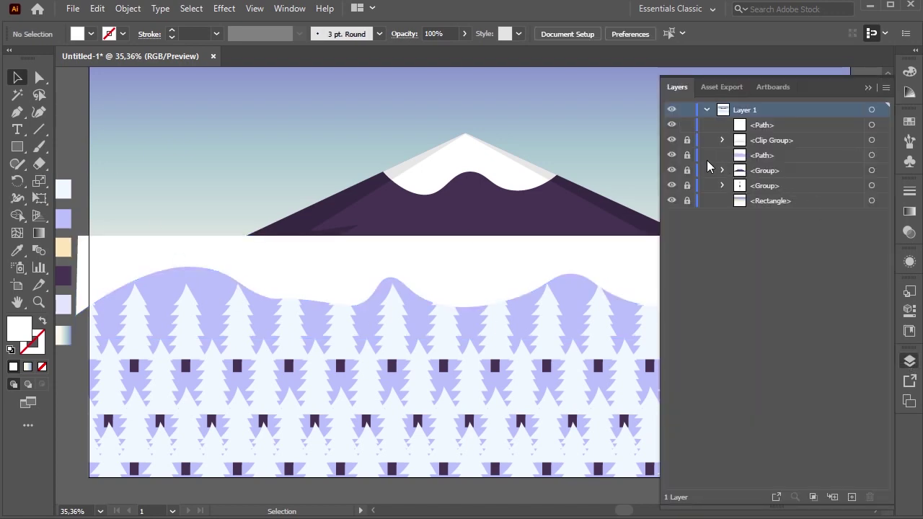
pyautogui.click(868, 87)
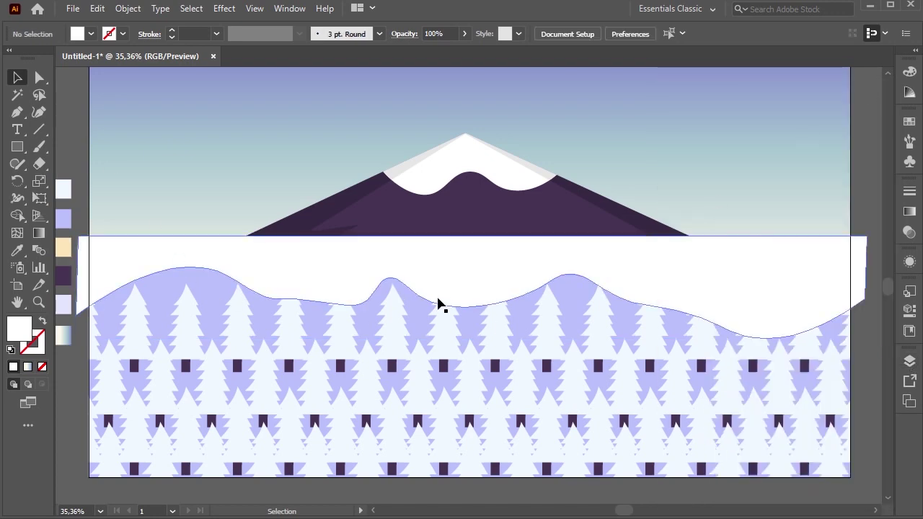
# Step: Delete the white region above the hill wave with the Shape Builder, leaving a snow band
pyautogui.click(180, 258)
pyautogui.click(17, 215)
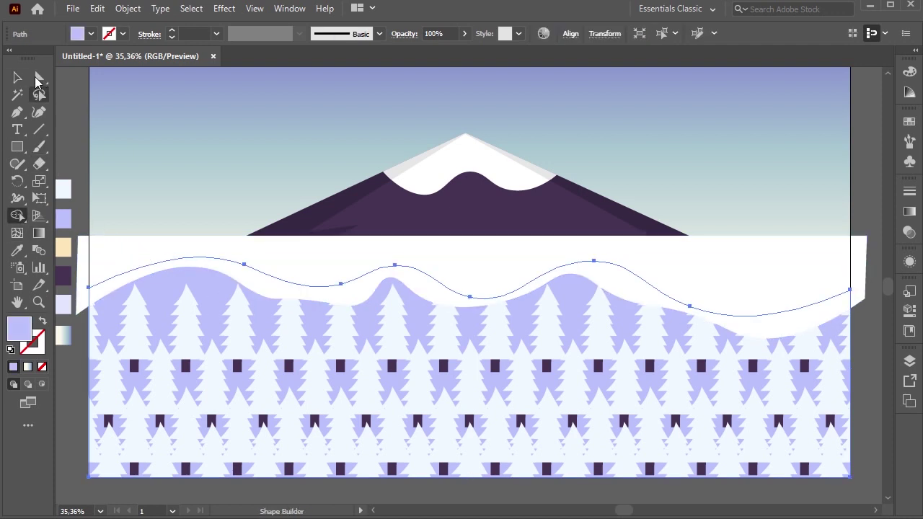
pyautogui.click(17, 78)
pyautogui.keyDown('shift'); pyautogui.click(140, 245); pyautogui.keyUp('shift')
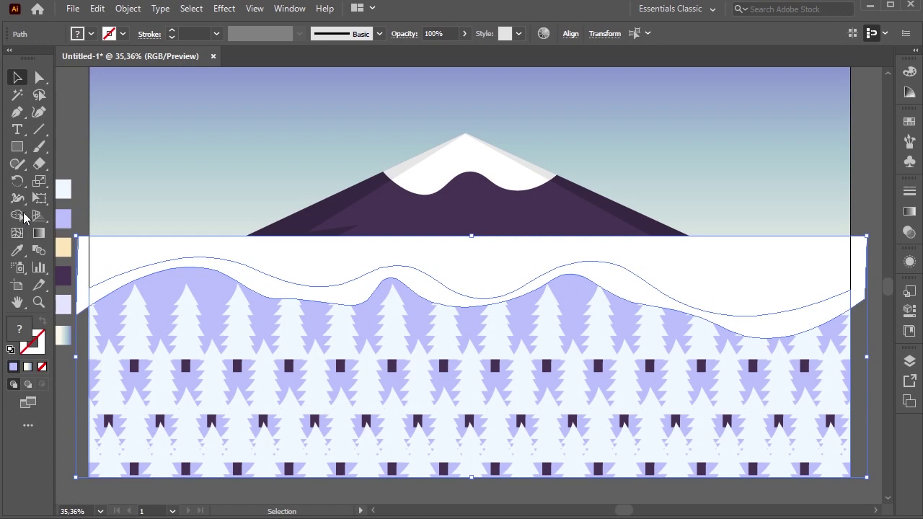
pyautogui.click(18, 214)
pyautogui.keyDown('alt'); pyautogui.click(163, 252); pyautogui.keyUp('alt')
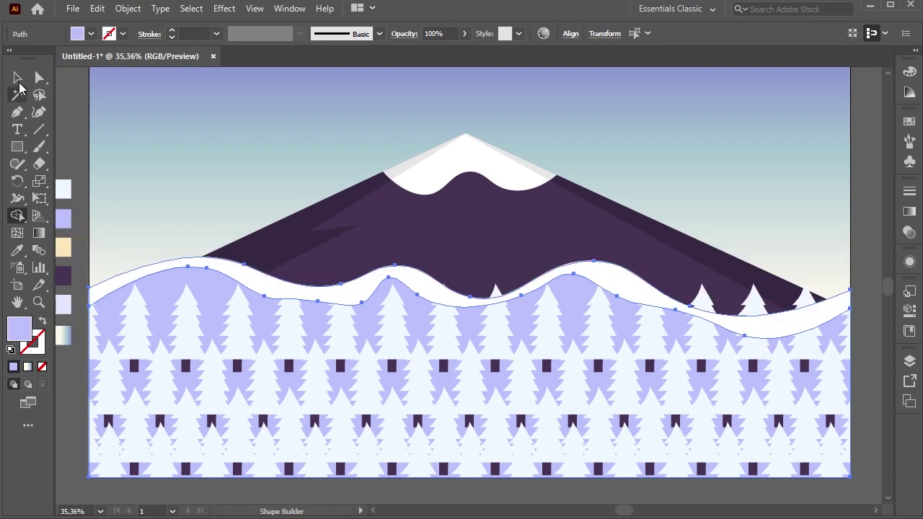
pyautogui.click(17, 77)
pyautogui.click(68, 130)
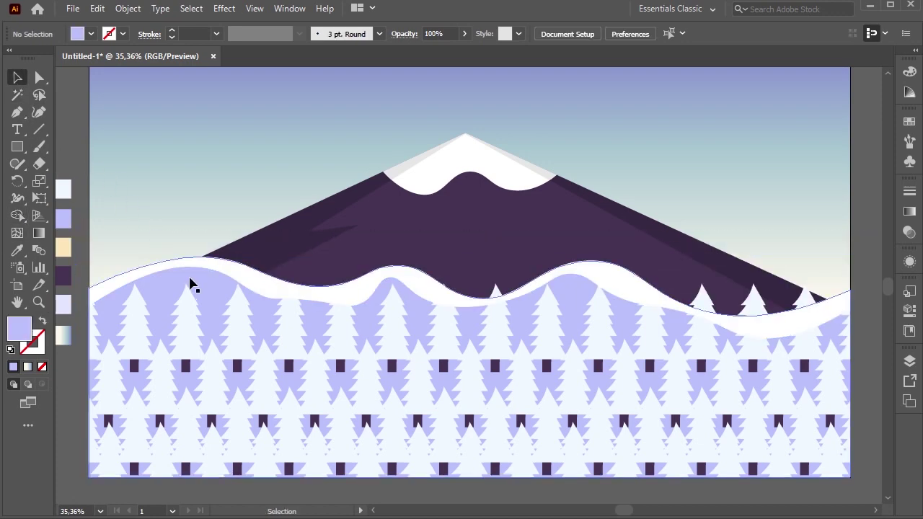
pyautogui.click(166, 289)
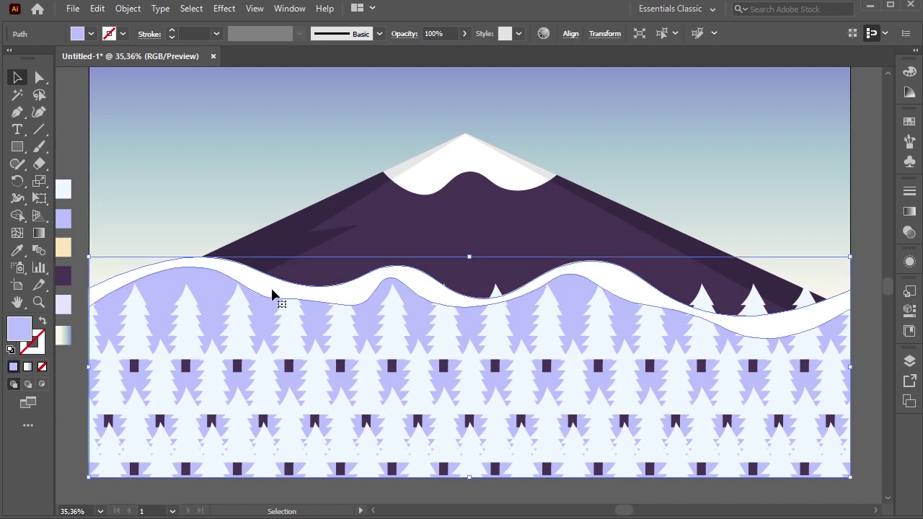
# Step: Drag the white snow band path below the tree Clip Group in the Layers panel
pyautogui.scroll(-5, 832, 330)
pyautogui.scroll(1, 823, 325)
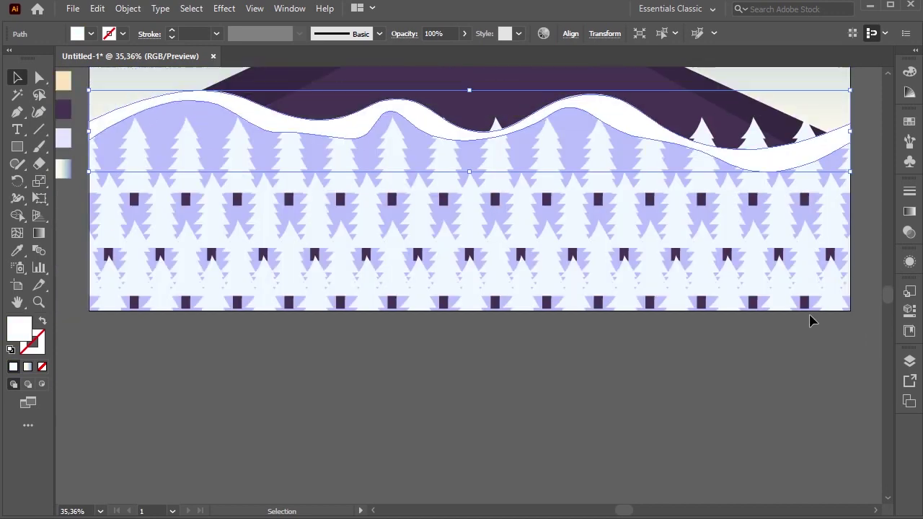
pyautogui.scroll(2, 810, 319)
pyautogui.scroll(1, 872, 298)
pyautogui.click(909, 361)
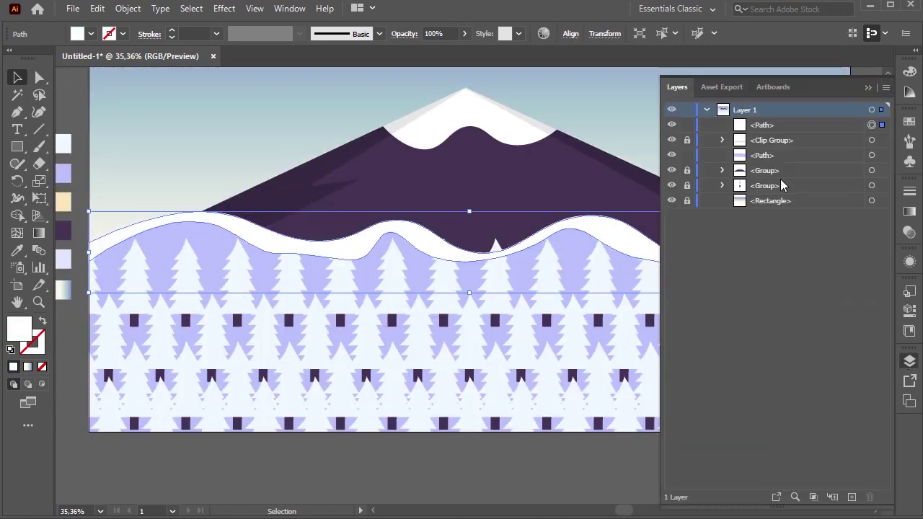
pyautogui.moveTo(764, 130); pyautogui.dragTo(763, 152)
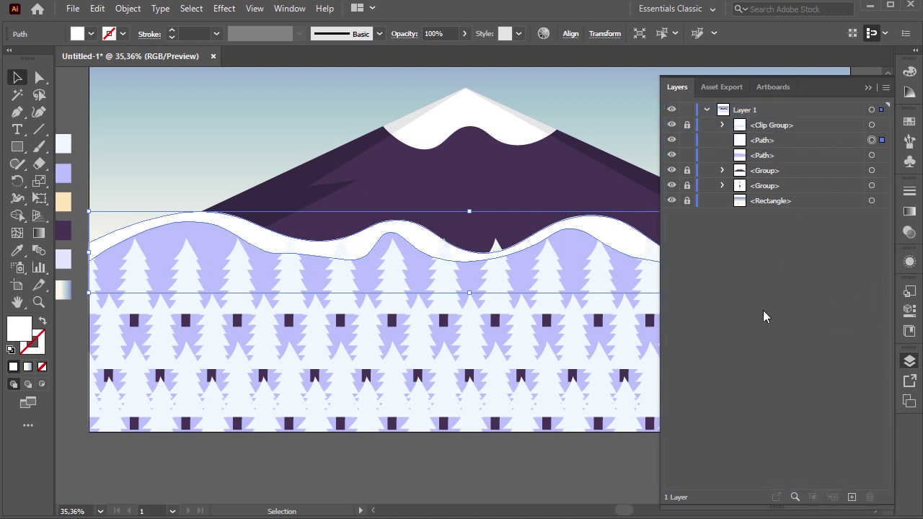
pyautogui.click(57, 389)
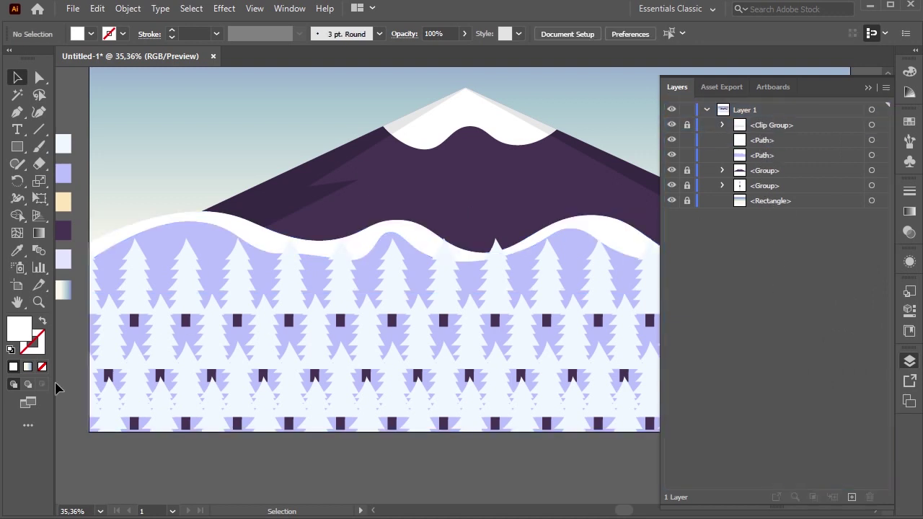
pyautogui.click(867, 88)
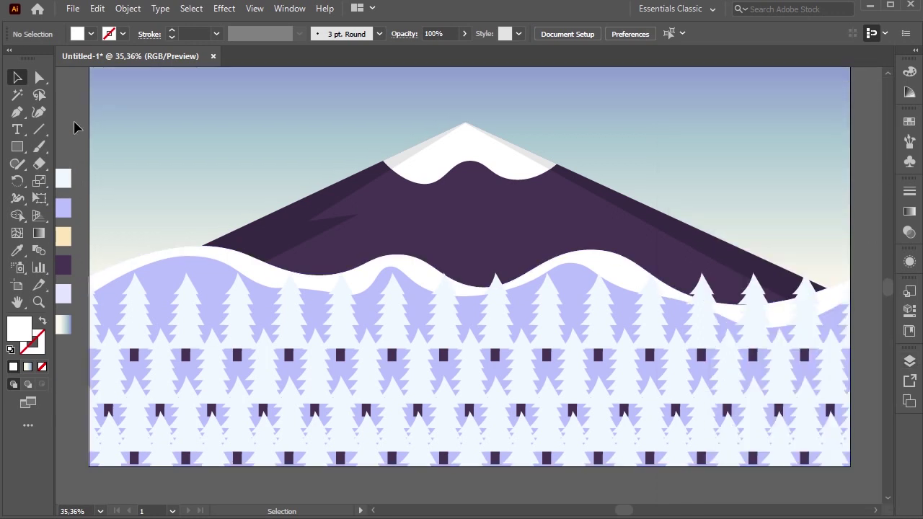
pyautogui.click(40, 78)
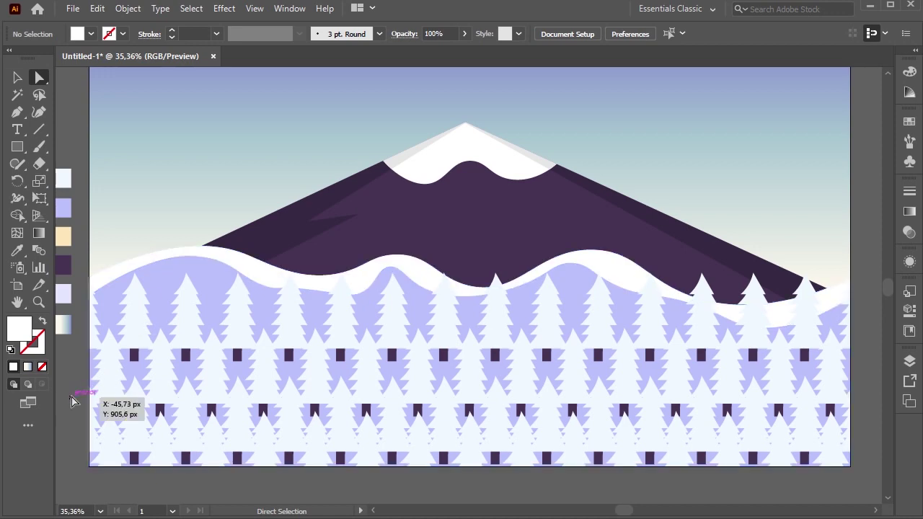
# Step: Draw a closed wavy sliver shape across the left tree row with the Curvature tool
pyautogui.click(39, 112)
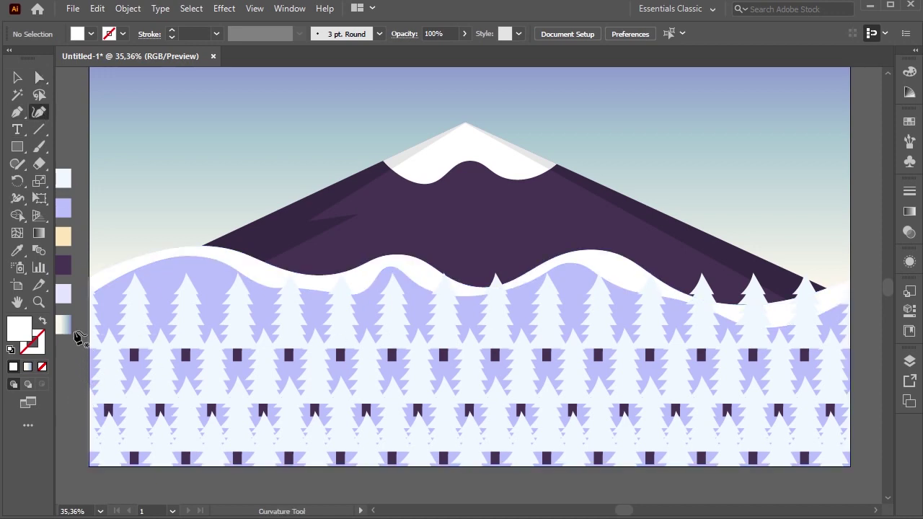
pyautogui.click(108, 315)
pyautogui.click(214, 298)
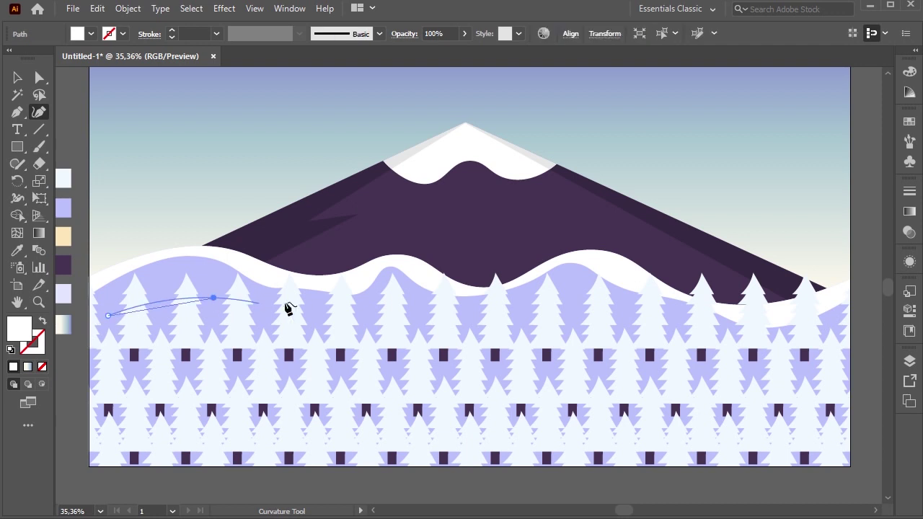
pyautogui.click(328, 321)
pyautogui.click(401, 316)
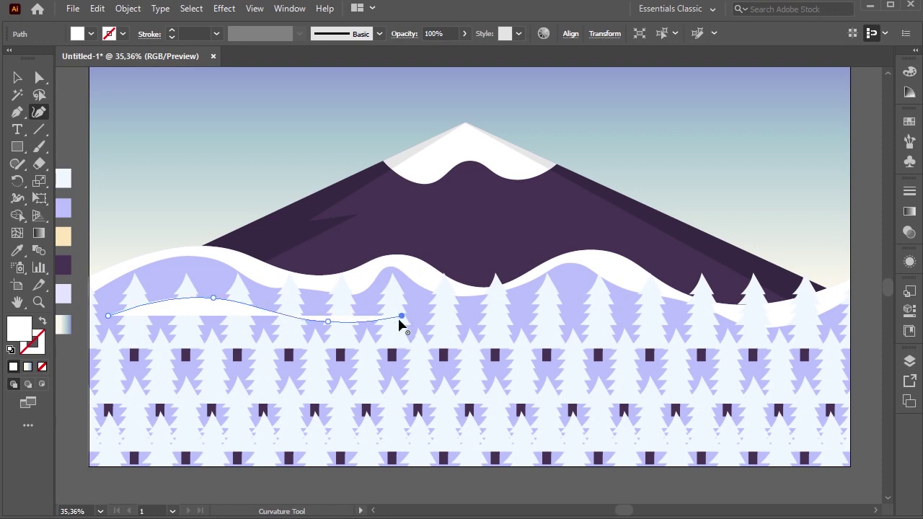
pyautogui.click(291, 337)
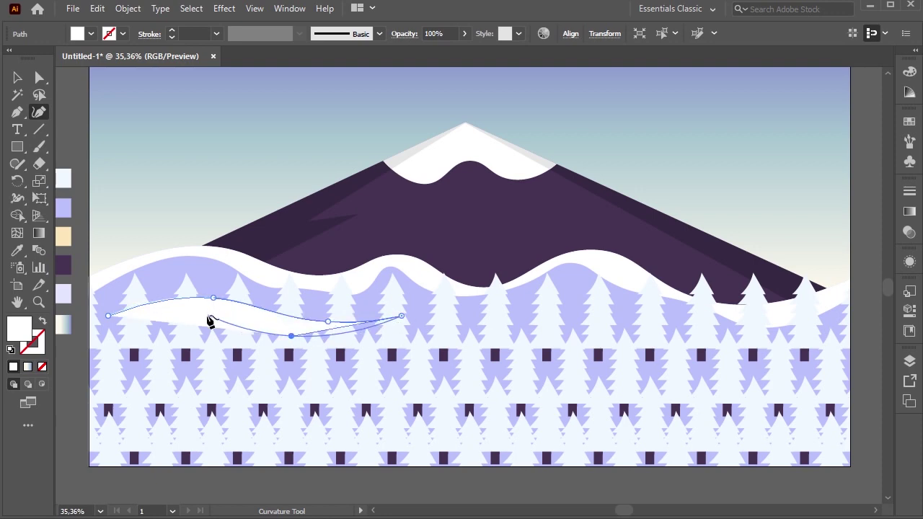
pyautogui.click(204, 321)
pyautogui.click(108, 315)
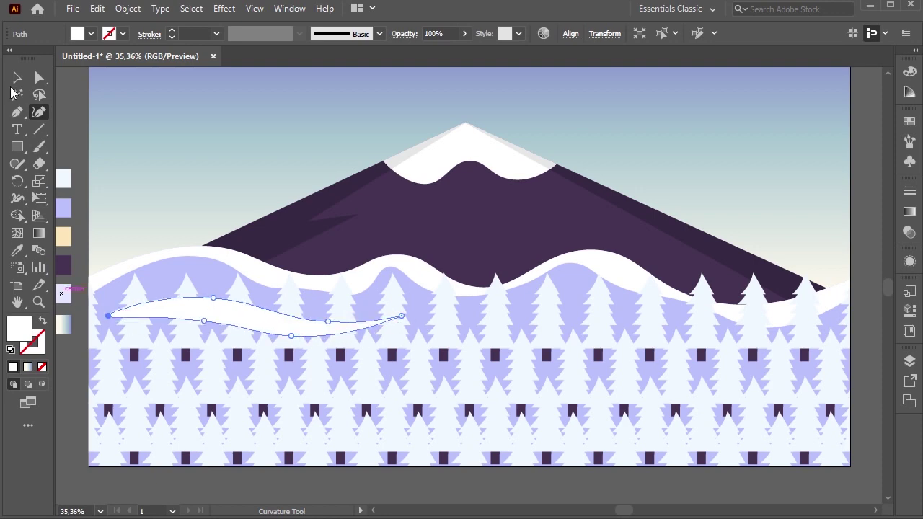
pyautogui.click(17, 77)
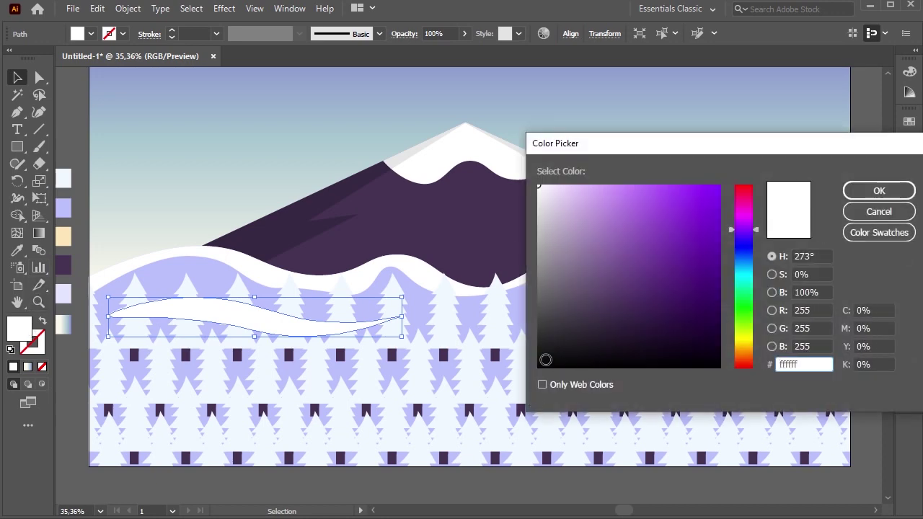
# Step: Fill the wave black and set its opacity to 8%
pyautogui.moveTo(546, 359); pyautogui.dragTo(536, 376)
pyautogui.click(870, 190)
pyautogui.write('10')
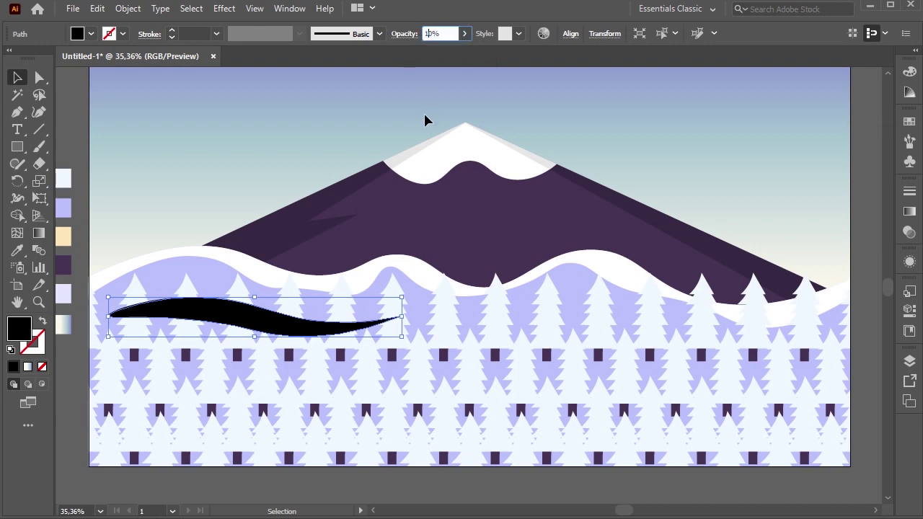
pyautogui.press('Return')
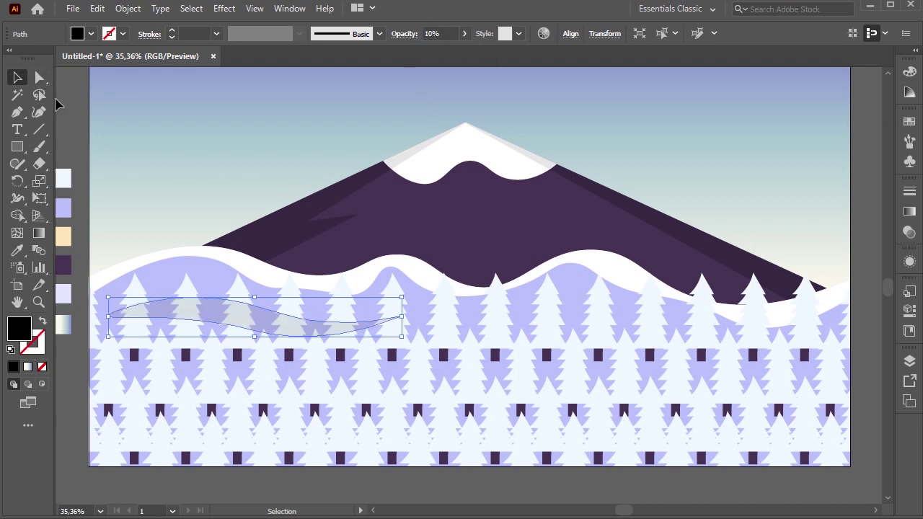
pyautogui.doubleClick(433, 34)
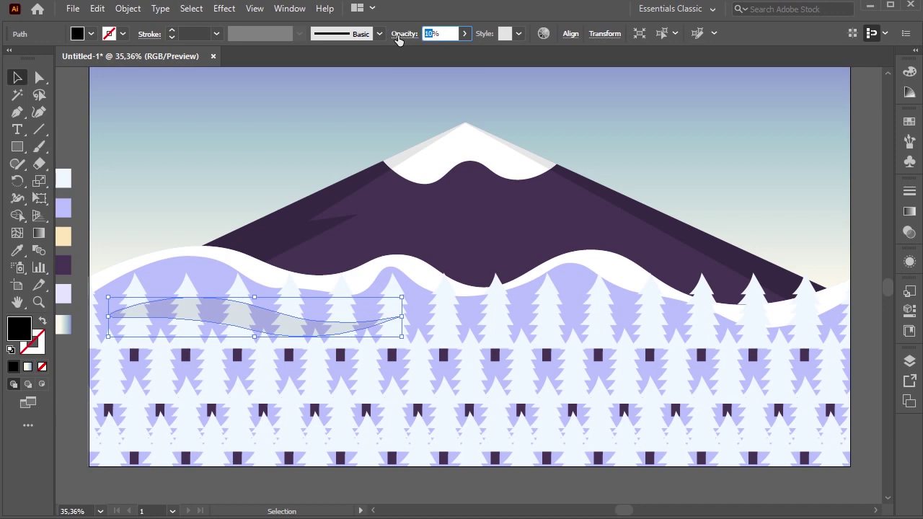
pyautogui.write('8')
pyautogui.press('Return')
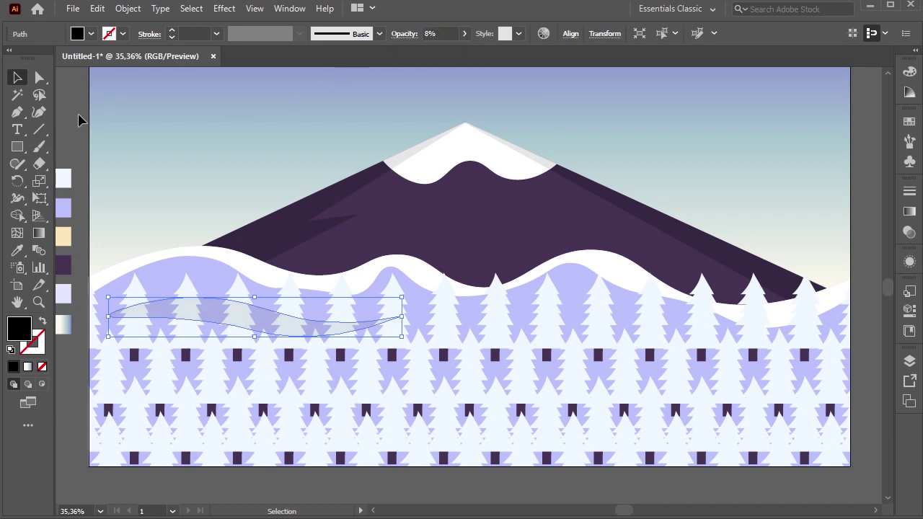
pyautogui.click(95, 165)
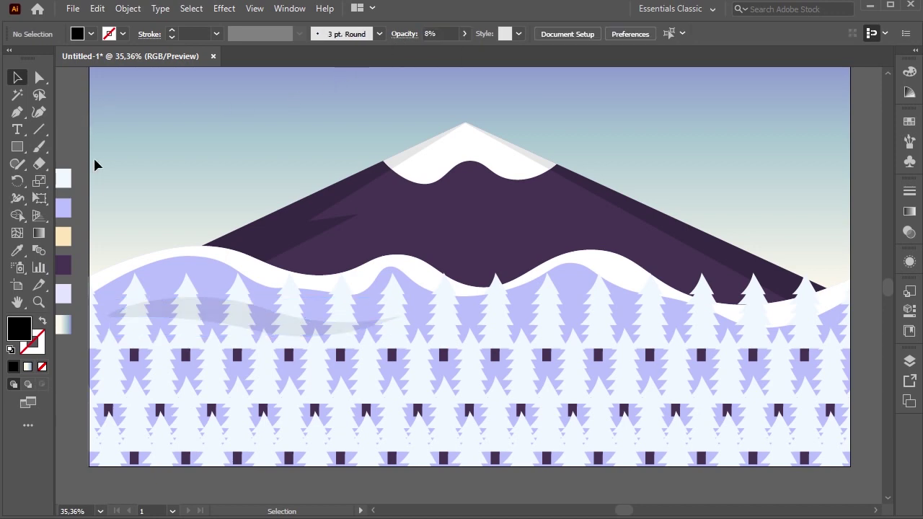
pyautogui.click(208, 320)
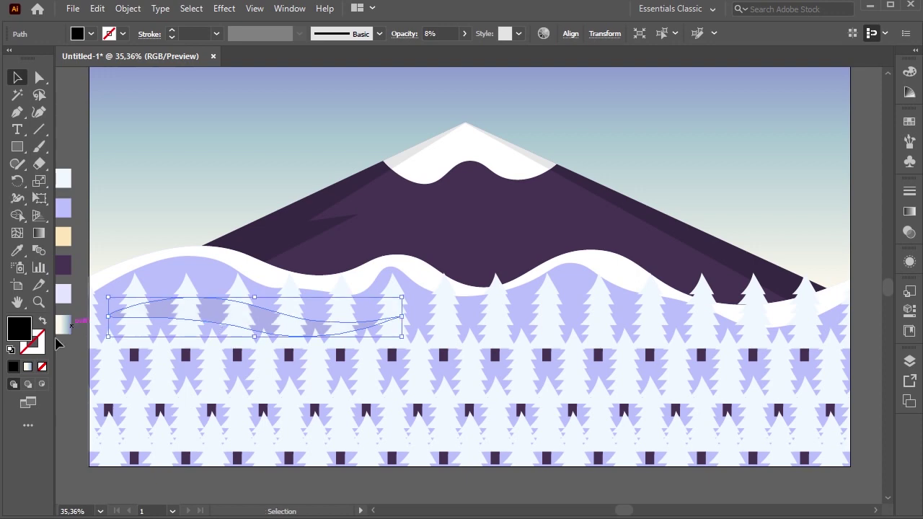
pyautogui.click(74, 378)
# Step: Draw a second closed wavy shape across the right tree row with the Curvature tool
pyautogui.scroll(-2, 97, 368)
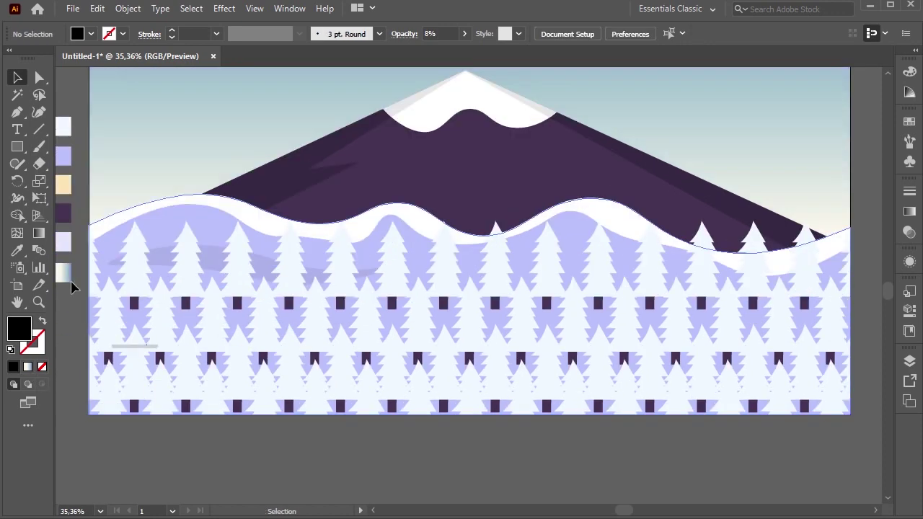
pyautogui.click(38, 112)
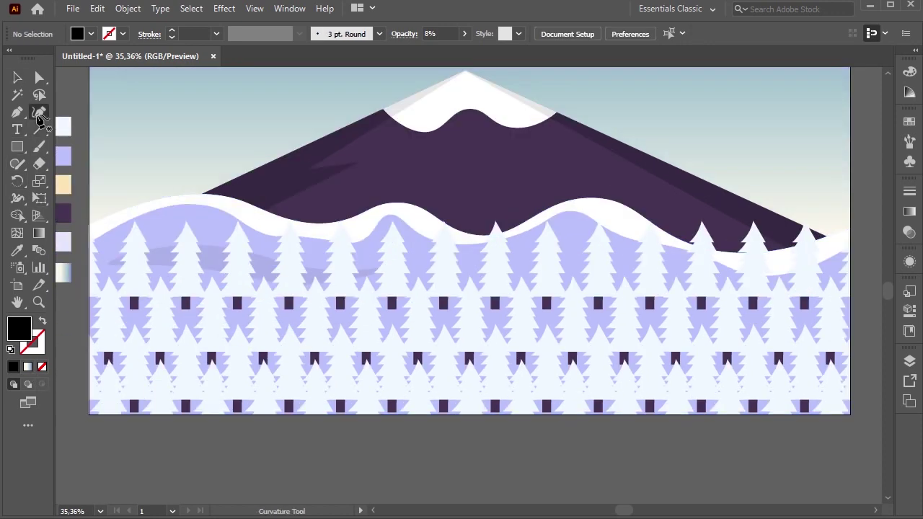
pyautogui.click(484, 277)
pyautogui.click(573, 240)
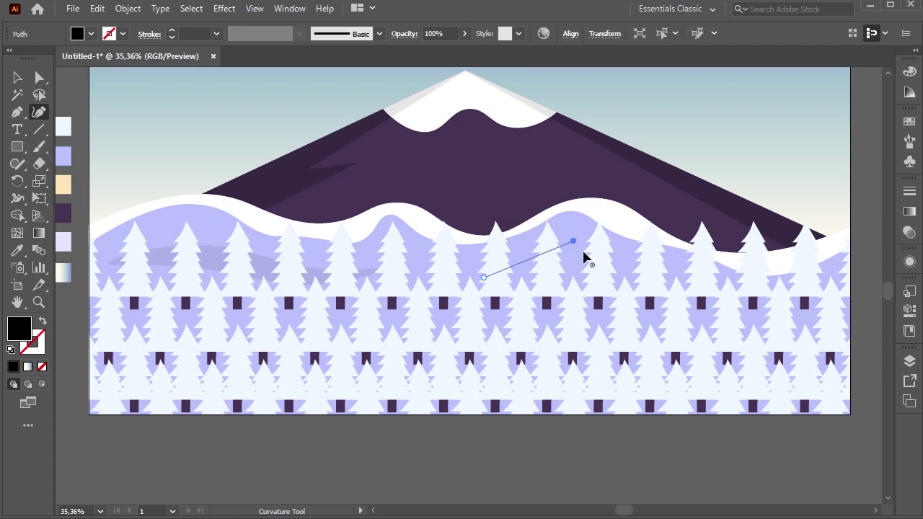
pyautogui.click(624, 262)
pyautogui.click(678, 261)
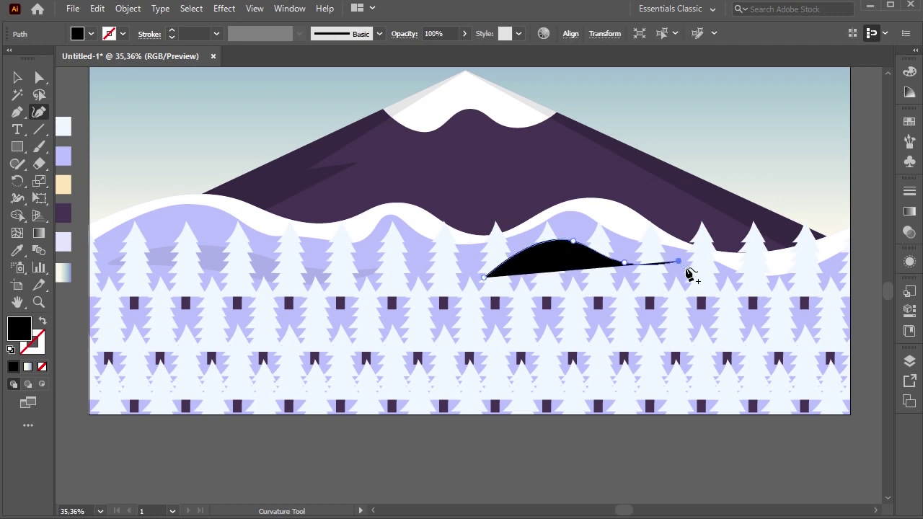
pyautogui.click(757, 294)
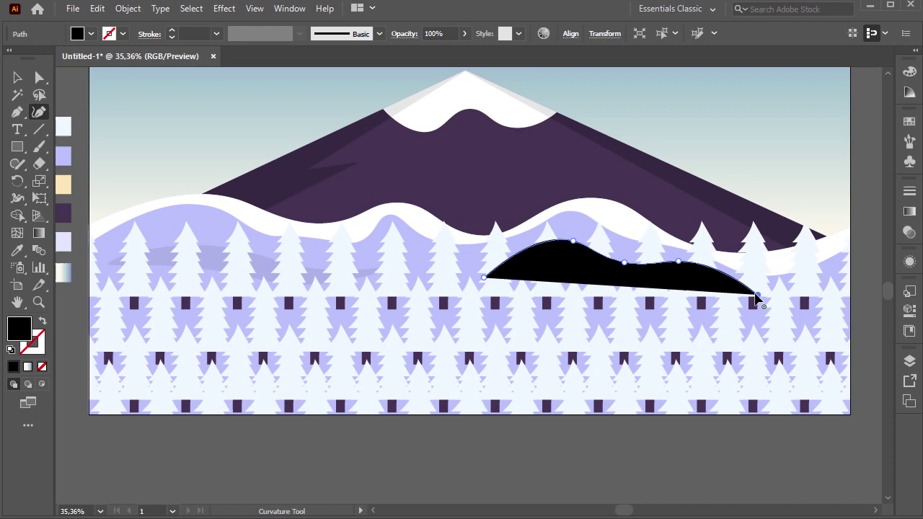
pyautogui.click(680, 275)
pyautogui.click(585, 282)
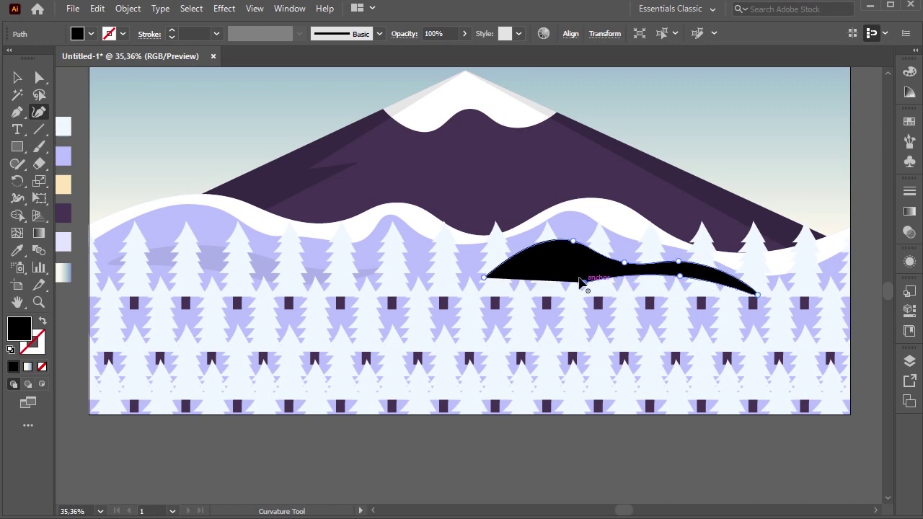
pyautogui.click(559, 261)
pyautogui.click(484, 277)
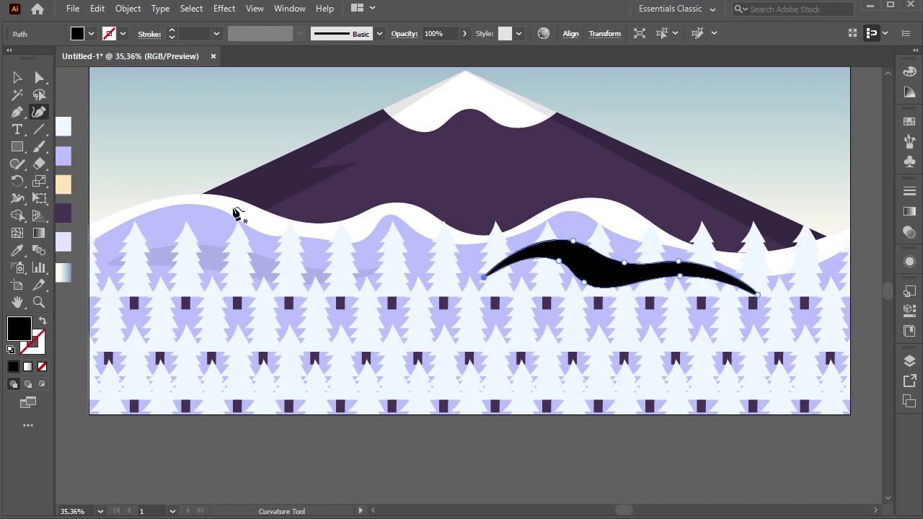
# Step: Copy the first wave's black fill and 8% opacity onto it with the Eyedropper
pyautogui.click(17, 250)
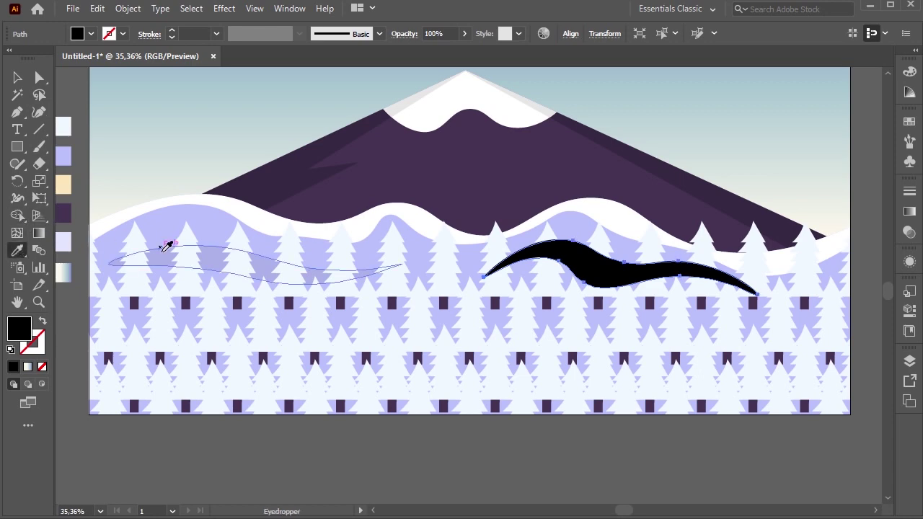
pyautogui.click(170, 248)
pyautogui.click(18, 77)
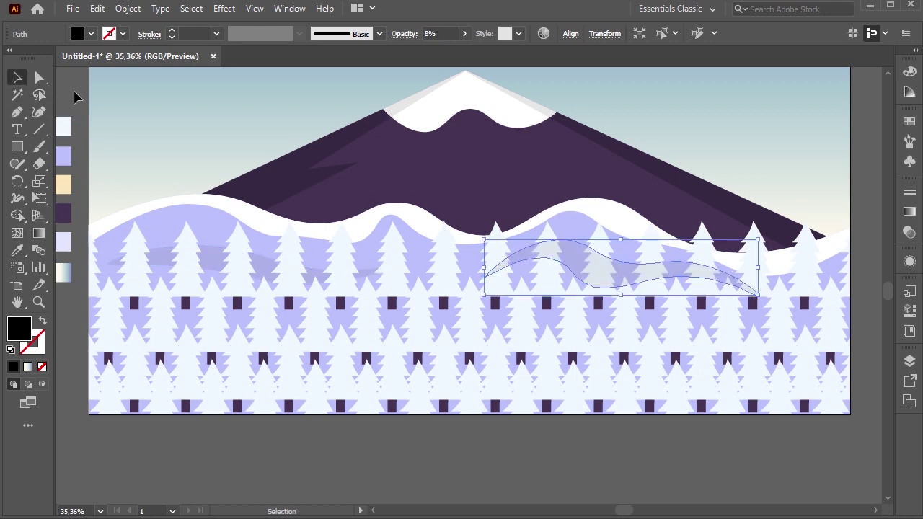
pyautogui.click(558, 243)
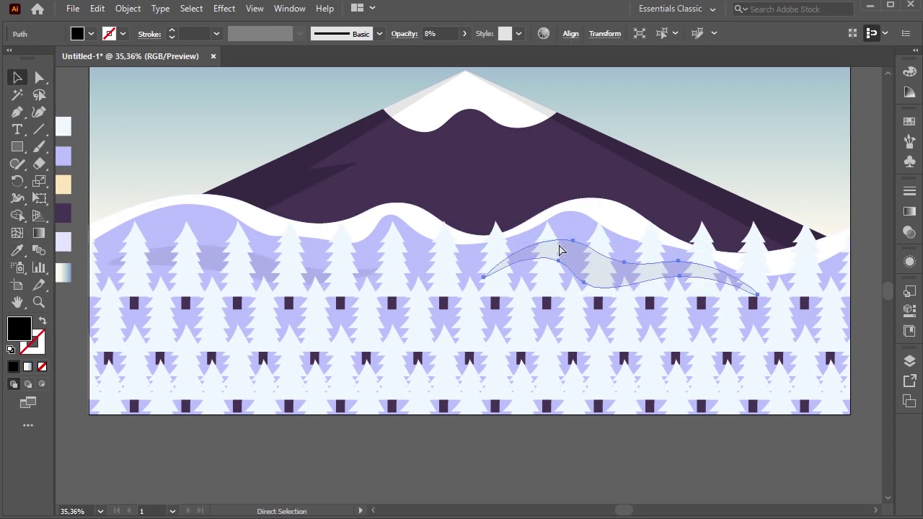
pyautogui.scroll(1, 855, 246)
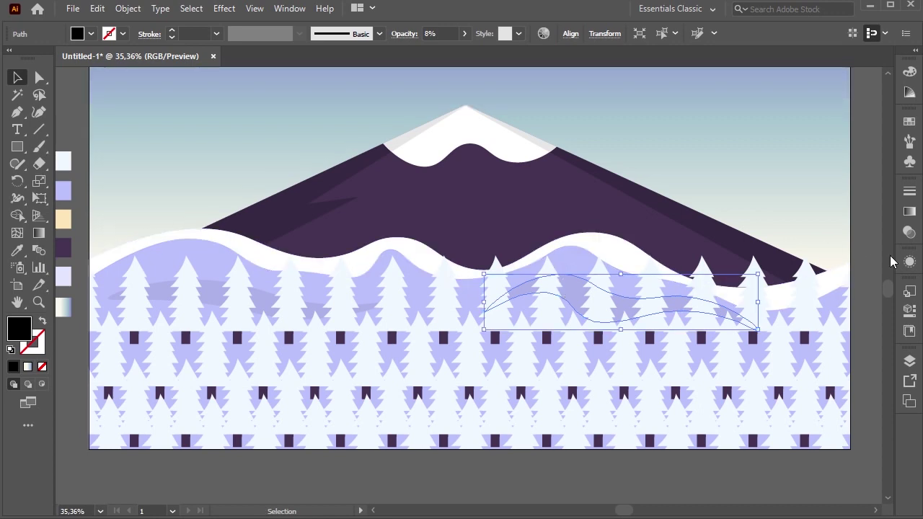
pyautogui.scroll(6, 356, 226)
pyautogui.scroll(-2, 377, 243)
pyautogui.scroll(-4, 324, 292)
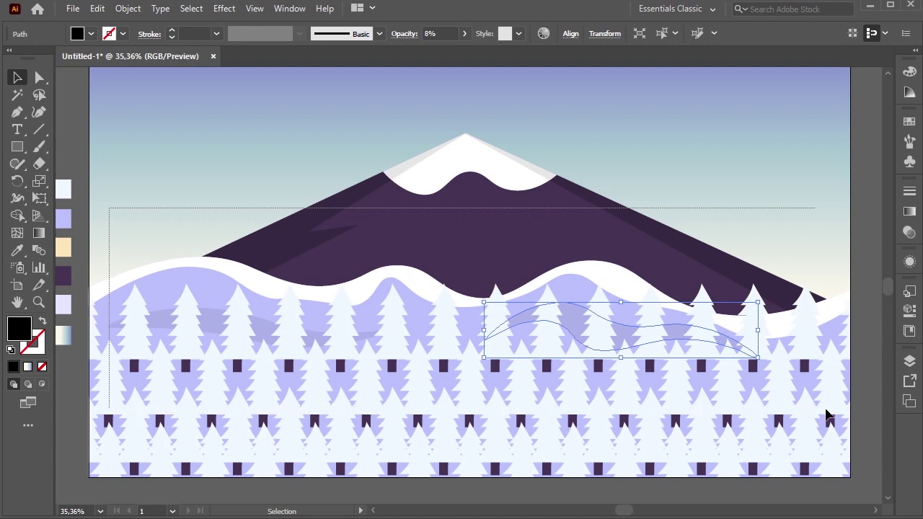
# Step: Group the marquee-selected snow, trees and shadow shapes into one group
pyautogui.moveTo(734, 410); pyautogui.dragTo(828, 411)
pyautogui.rightClick(422, 303)
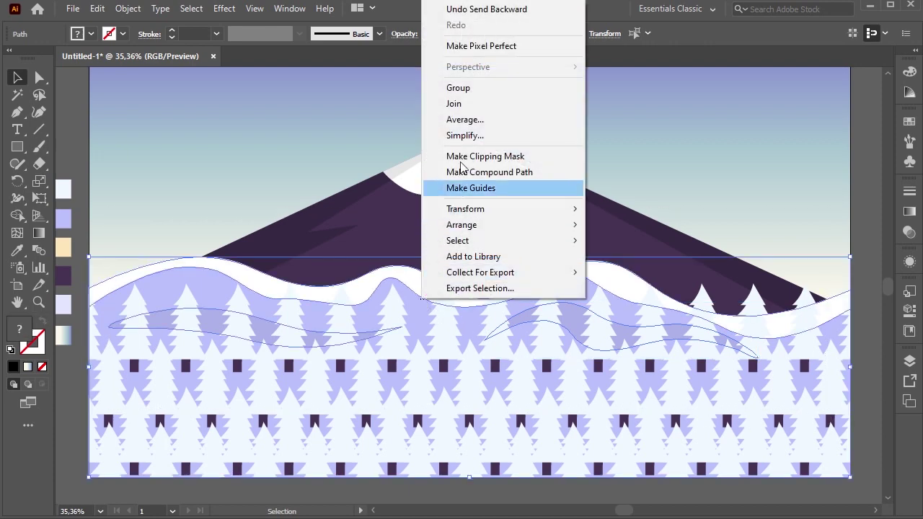
pyautogui.click(465, 88)
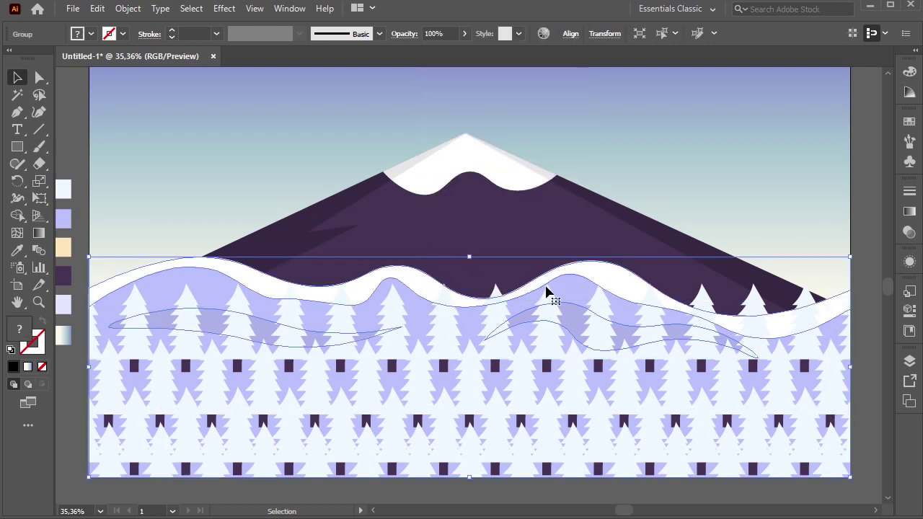
# Step: In the Layers panel, deselect everything and toggle the fourth group's lock off and back on
pyautogui.click(908, 359)
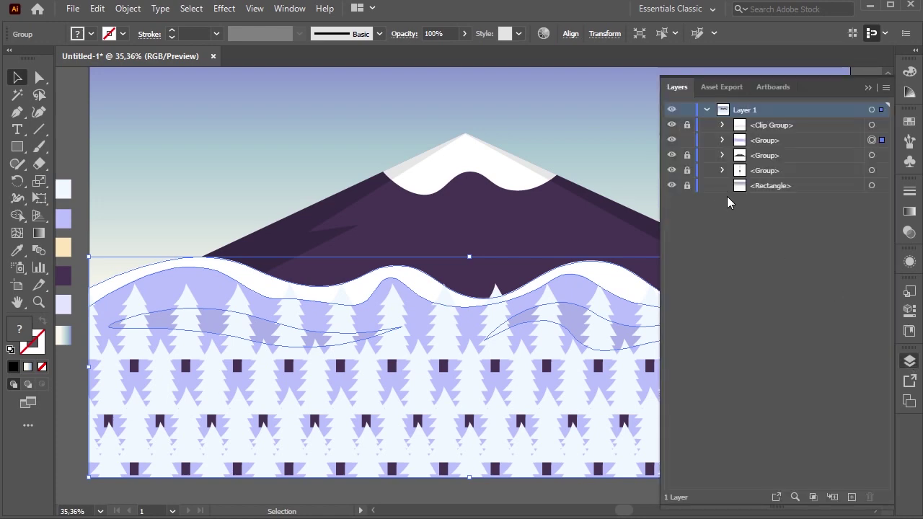
pyautogui.click(719, 234)
pyautogui.hotkey('ctrl', 'shift', 'a')
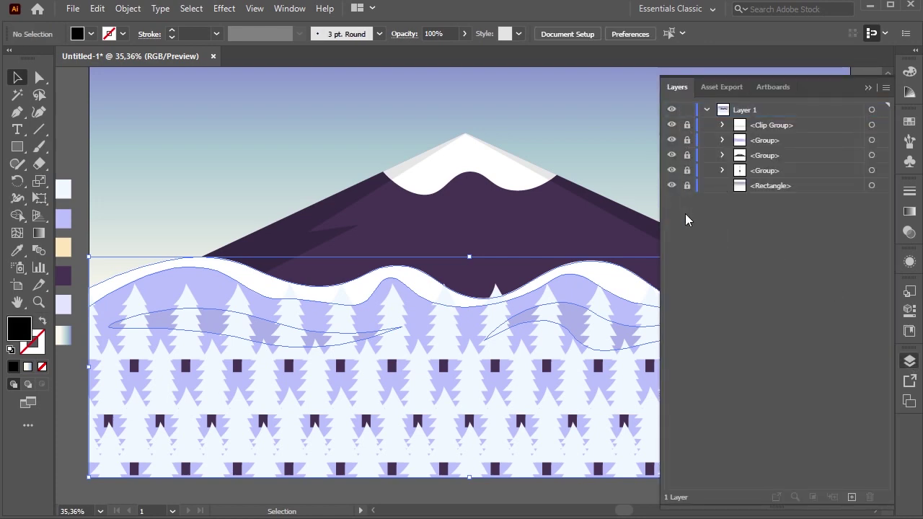
pyautogui.click(689, 171)
pyautogui.click(689, 171)
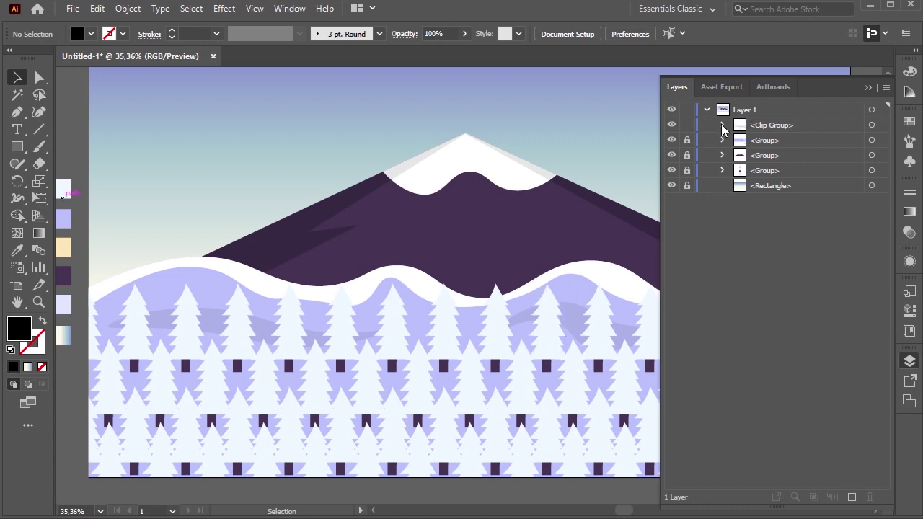
# Step: Expand the Clip Group and target its third and fourth tree-row groups
pyautogui.click(722, 126)
pyautogui.click(871, 156)
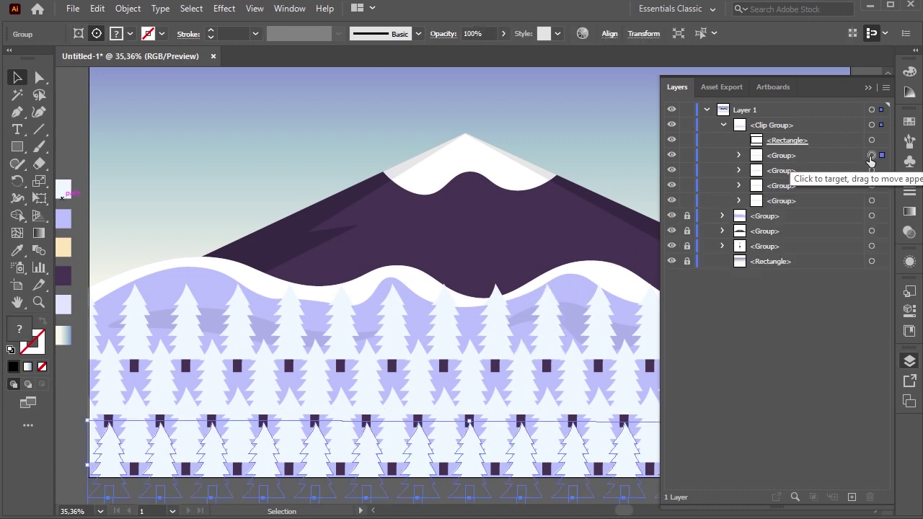
pyautogui.click(871, 186)
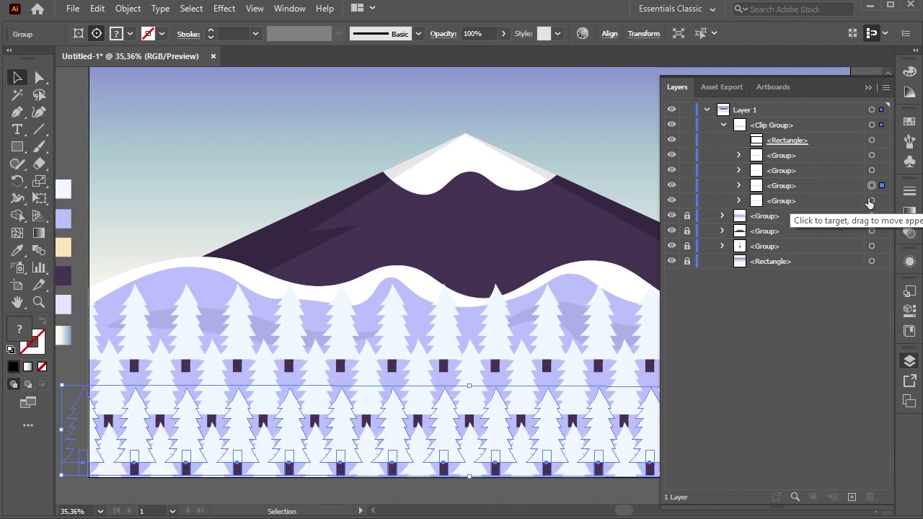
pyautogui.click(871, 200)
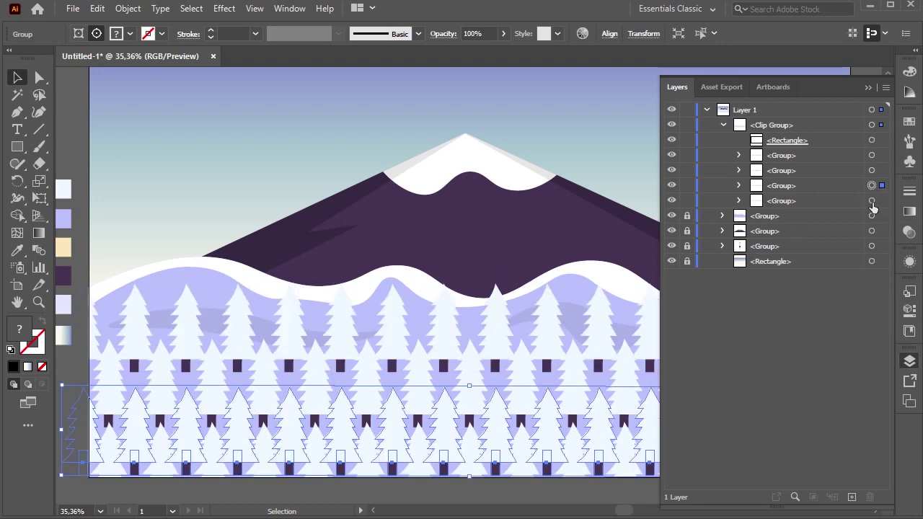
pyautogui.click(872, 201)
pyautogui.click(872, 186)
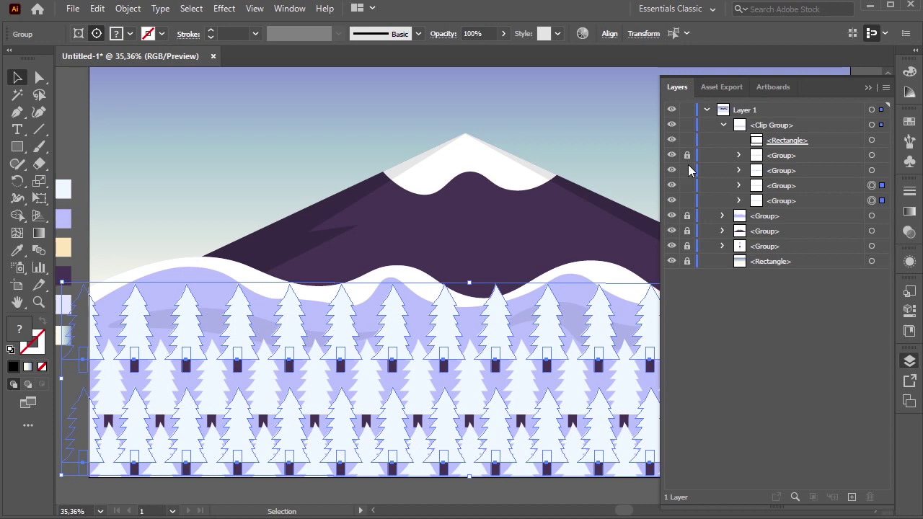
# Step: Select a pale back tree and every tree sharing its fill colour
pyautogui.click(39, 77)
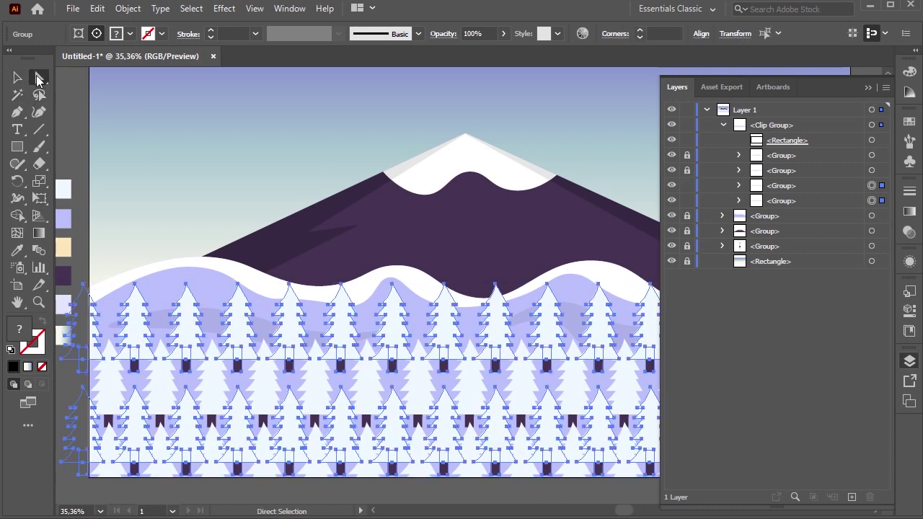
pyautogui.click(123, 186)
pyautogui.click(139, 322)
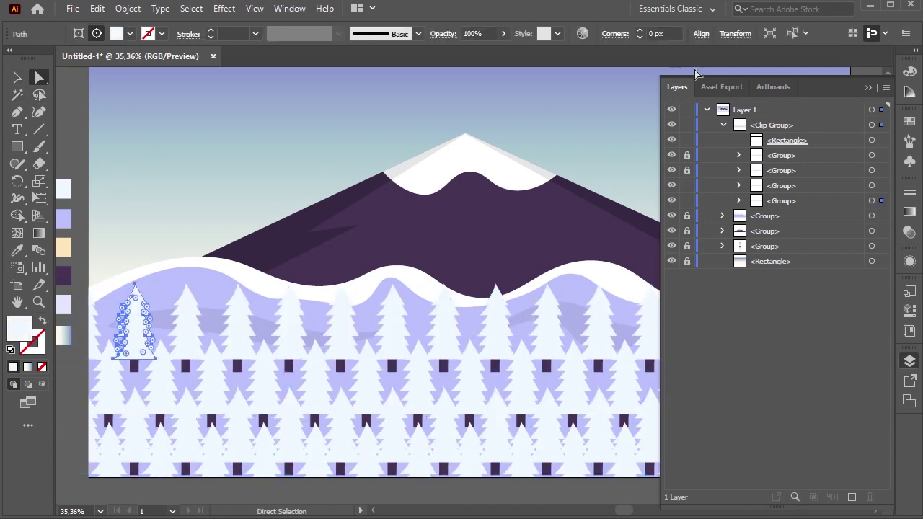
pyautogui.click(792, 33)
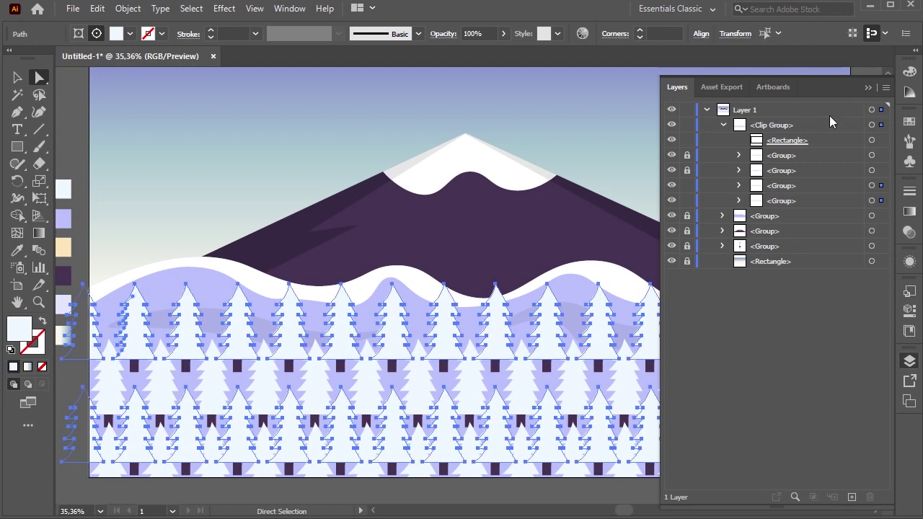
# Step: Recolour the selected back trees dark green in the Color Picker
pyautogui.click(869, 87)
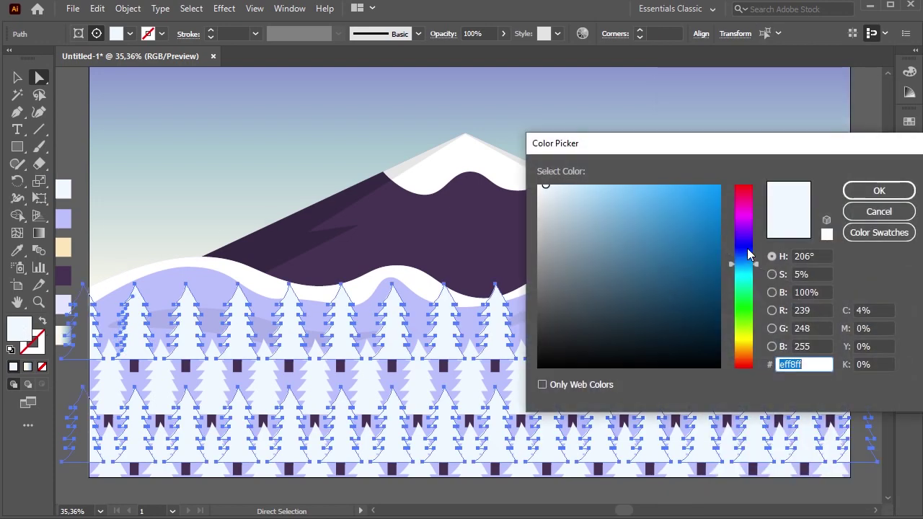
pyautogui.moveTo(753, 279); pyautogui.dragTo(750, 289)
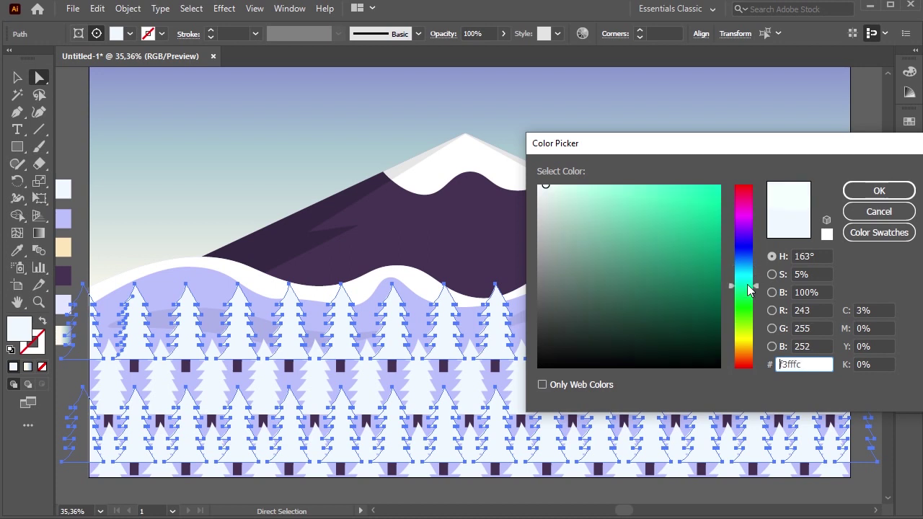
pyautogui.click(606, 317)
pyautogui.moveTo(606, 317); pyautogui.dragTo(598, 309)
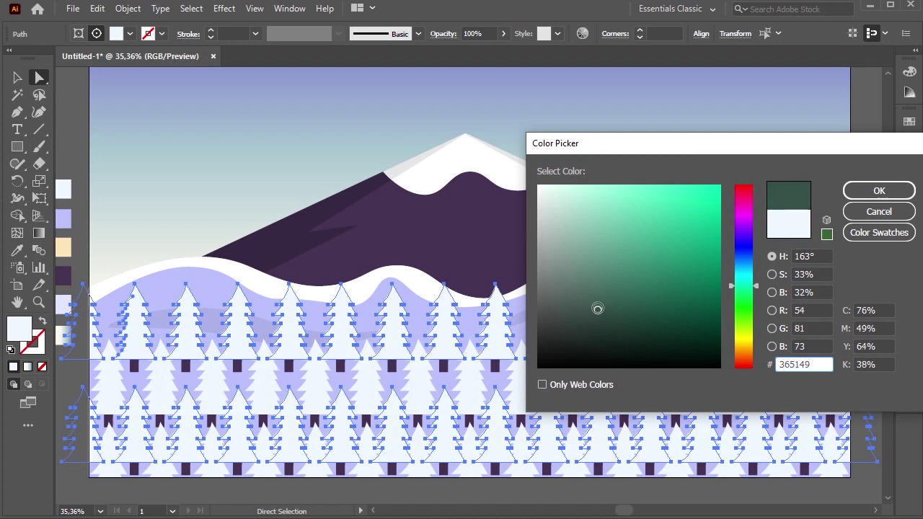
pyautogui.click(853, 190)
# Step: Deselect the trees, unlock the two tree-row groups in Layers and collapse the Clip Group
pyautogui.click(18, 78)
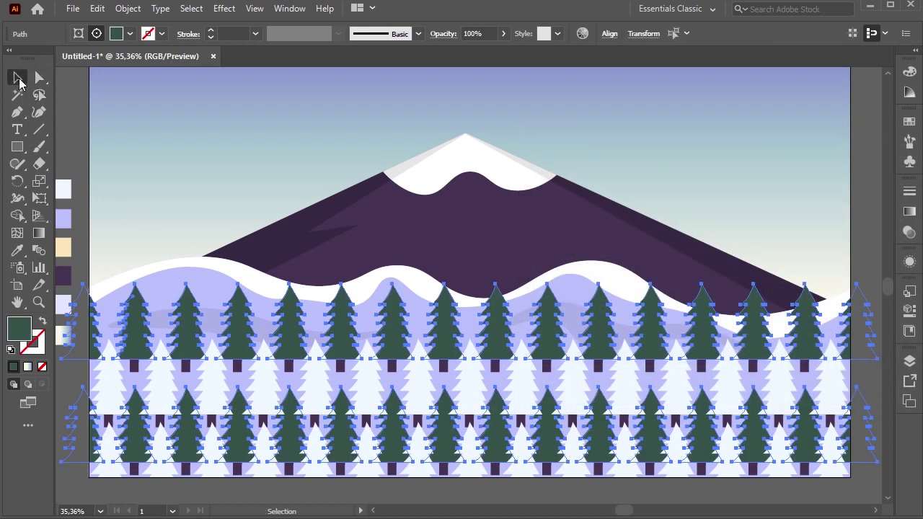
pyautogui.click(72, 103)
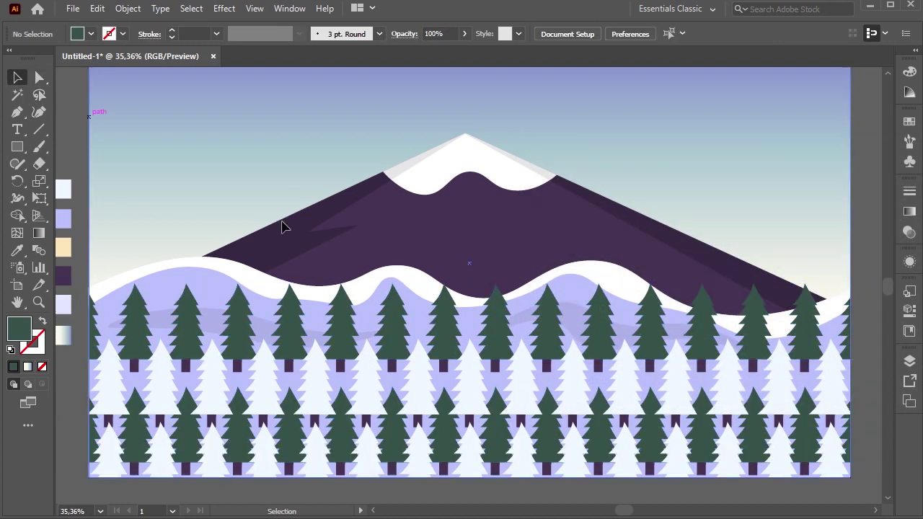
pyautogui.click(910, 362)
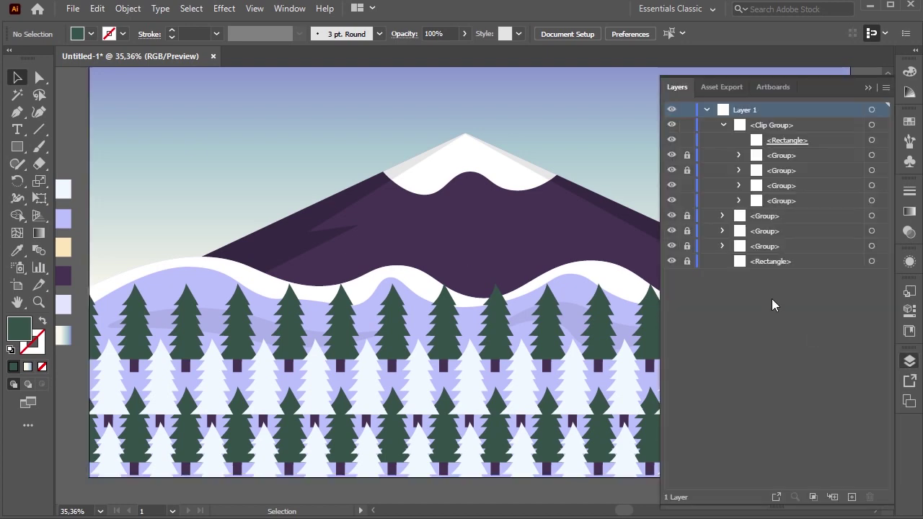
pyautogui.moveTo(686, 171); pyautogui.dragTo(686, 155)
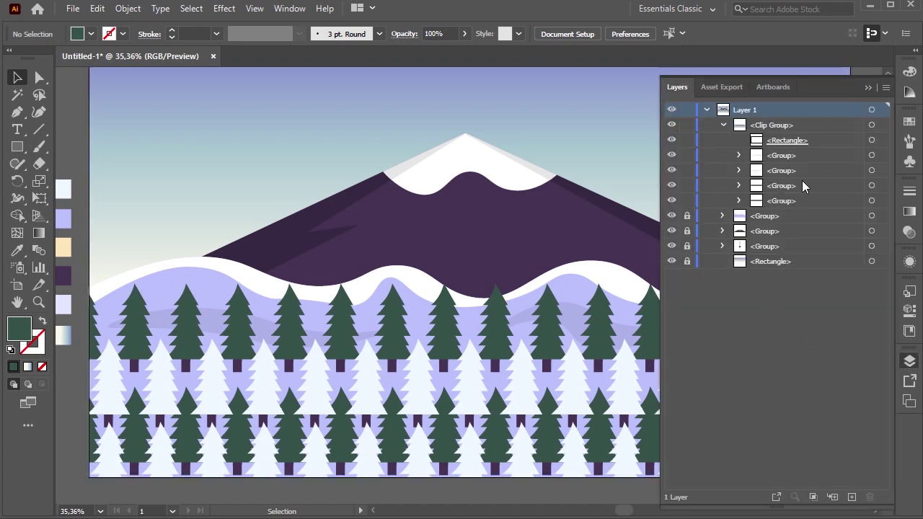
pyautogui.moveTo(791, 175); pyautogui.dragTo(784, 196)
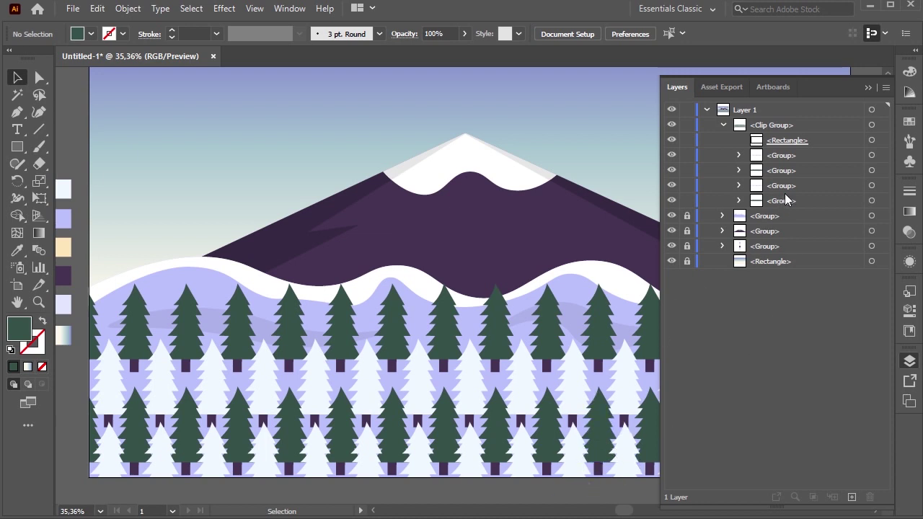
pyautogui.click(723, 126)
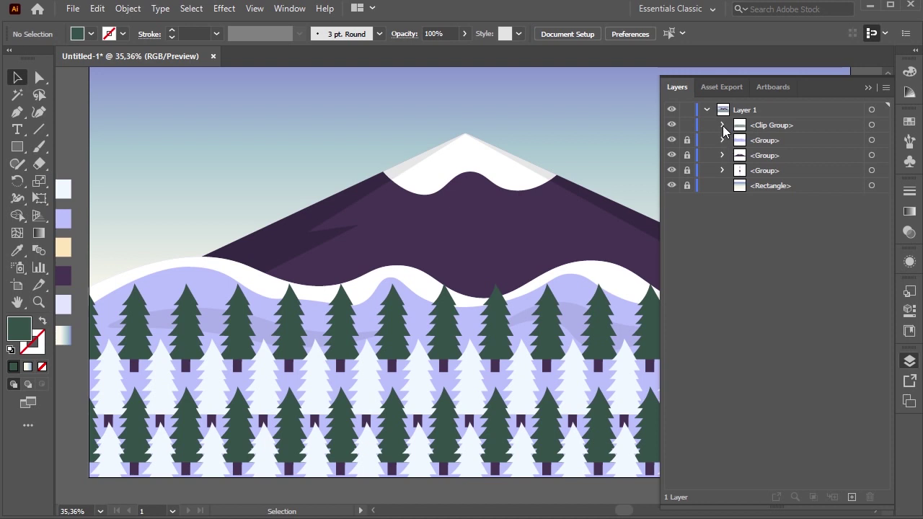
# Step: Target the upper tree-row group in Layers and nudge it down with Shift+arrow keys
pyautogui.click(723, 126)
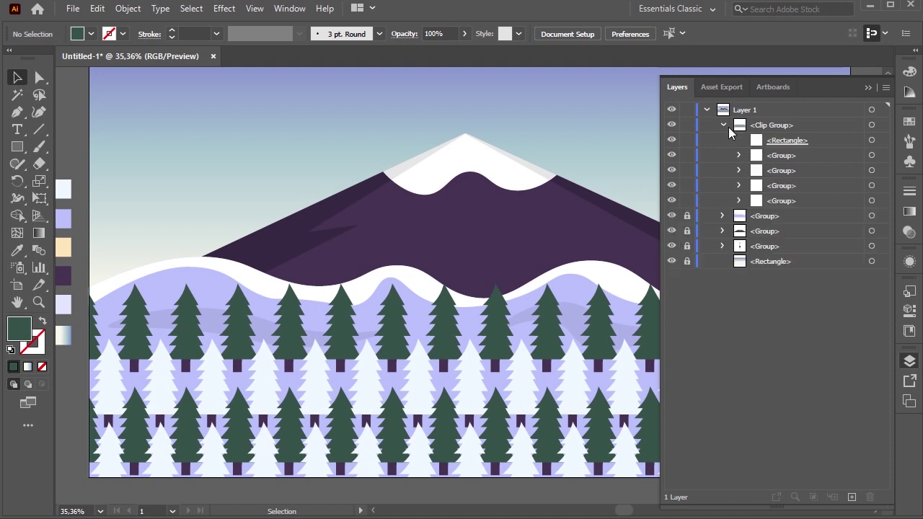
pyautogui.click(872, 171)
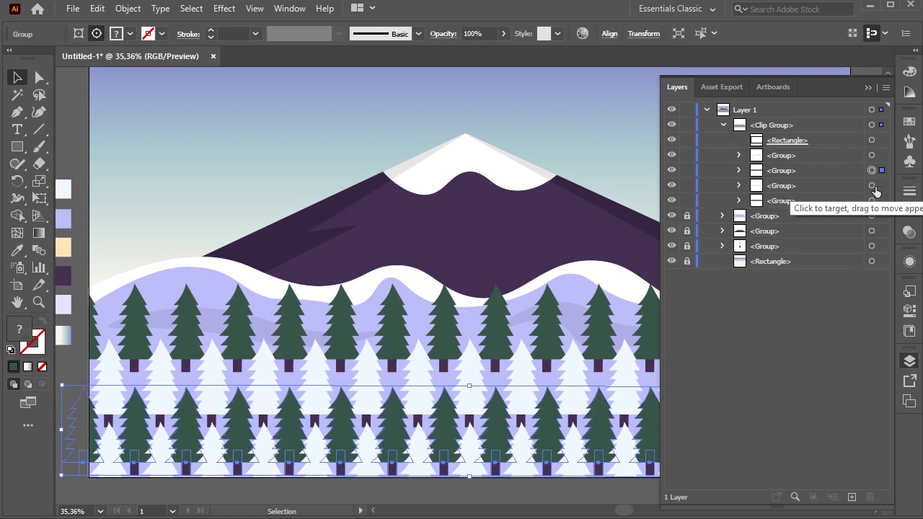
pyautogui.click(872, 201)
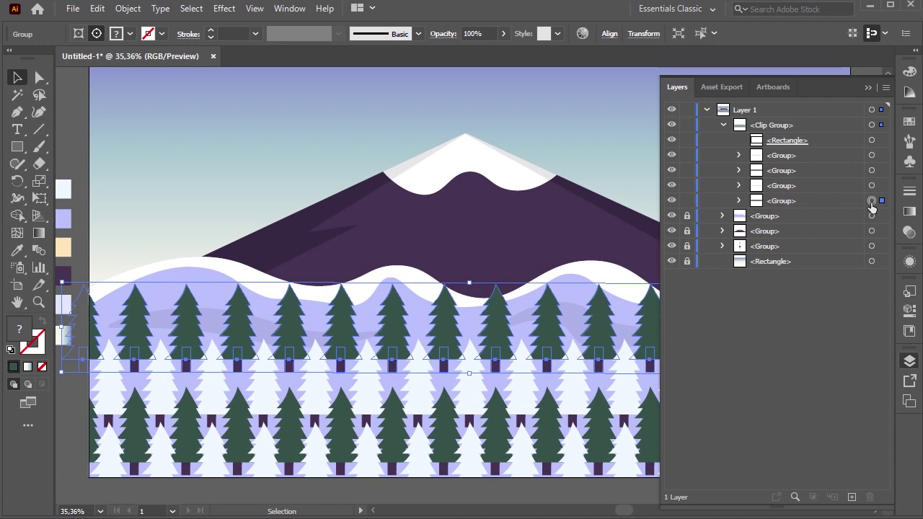
pyautogui.hotkey('shift', 'Down')
pyautogui.hotkey('shift', 'Down')
pyautogui.hotkey('shift', 'Down')
pyautogui.hotkey('shift', 'Down')
pyautogui.hotkey('shift', 'Down')
pyautogui.hotkey('shift', 'Down')
pyautogui.hotkey('shift', 'Up')
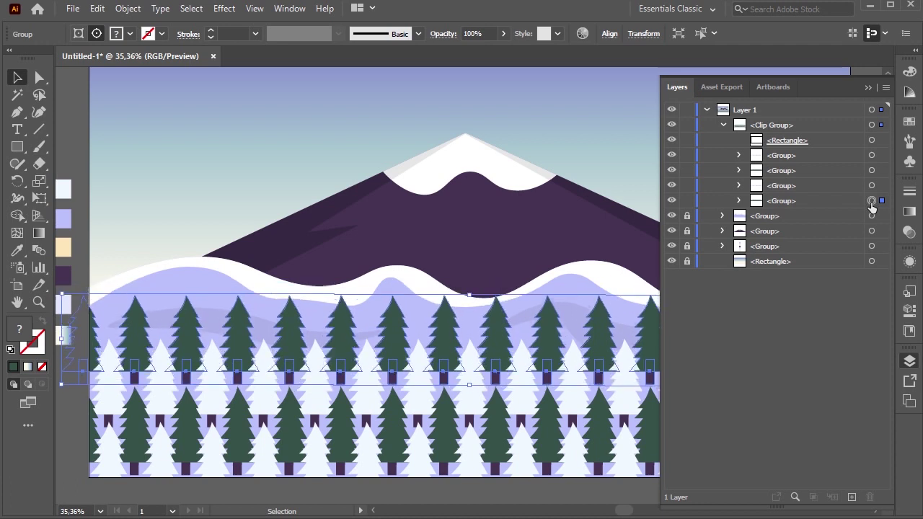
pyautogui.hotkey('shift', 'Down')
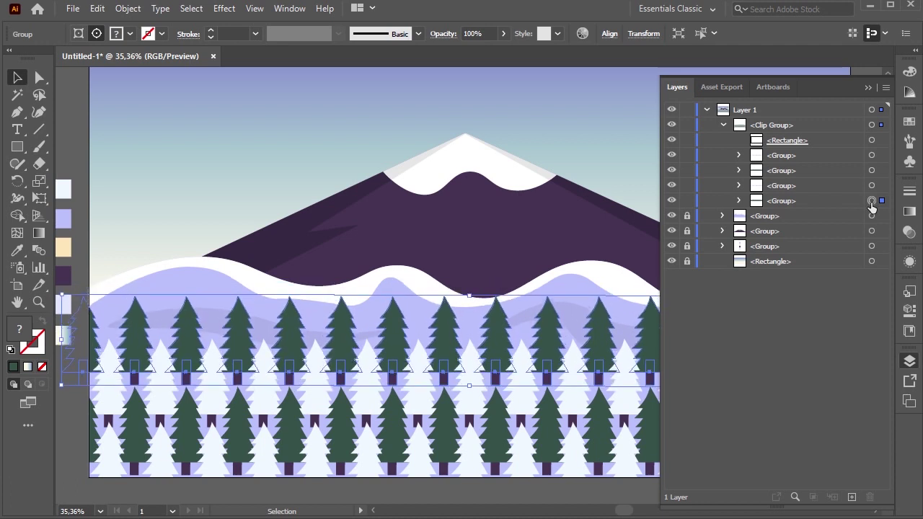
# Step: Deselect the tree row, collapse the Clip Group and close the Layers panel
pyautogui.click(869, 87)
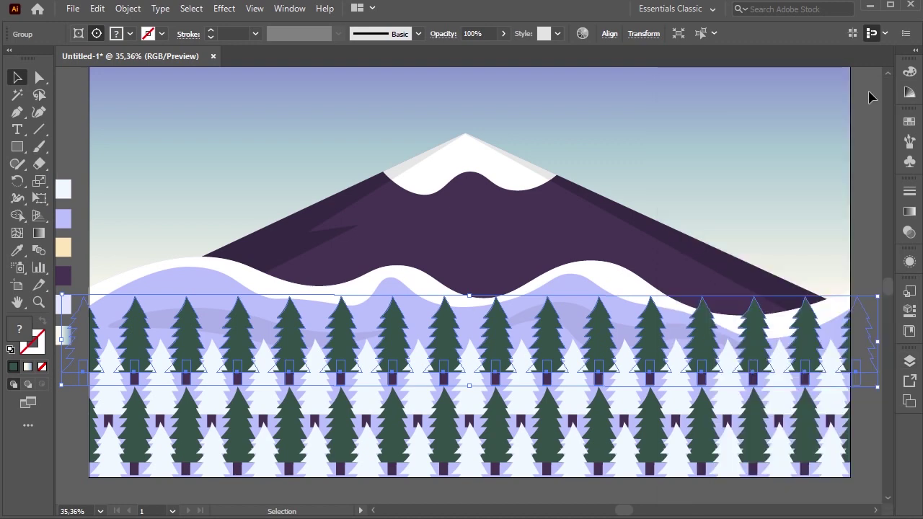
pyautogui.click(874, 167)
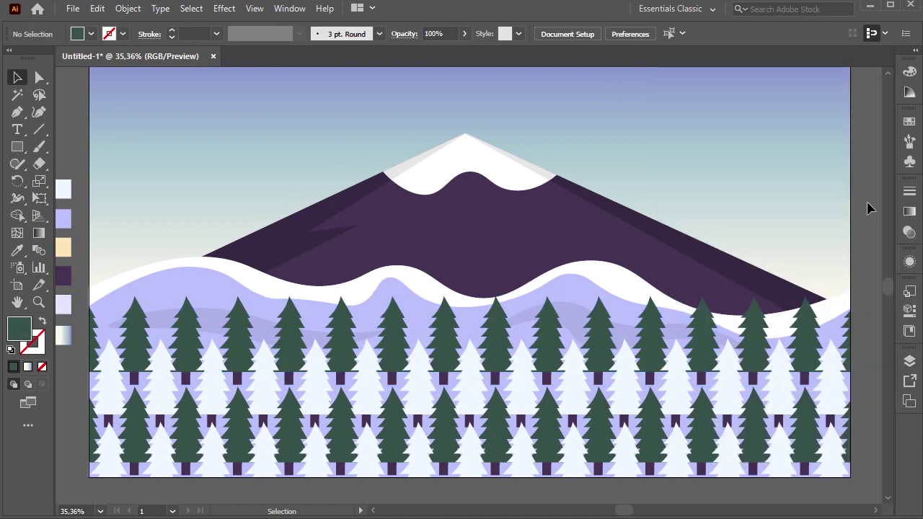
pyautogui.click(909, 362)
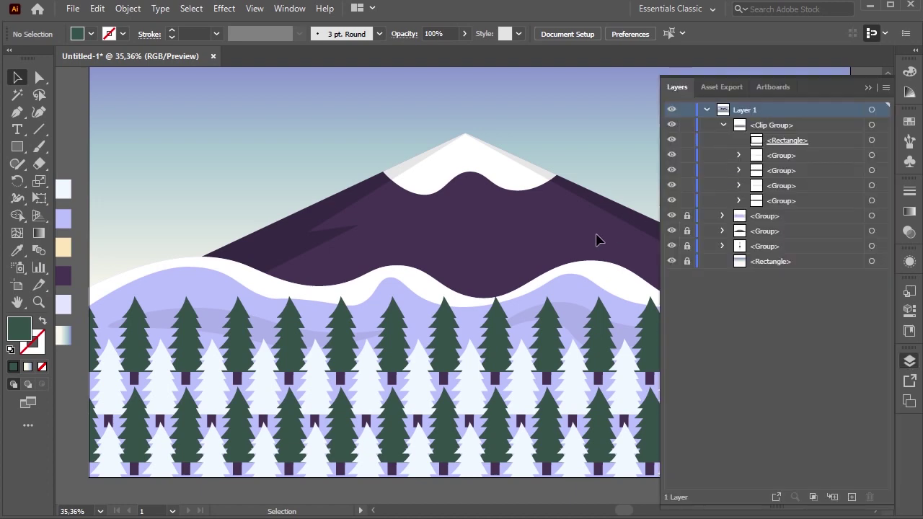
pyautogui.click(723, 126)
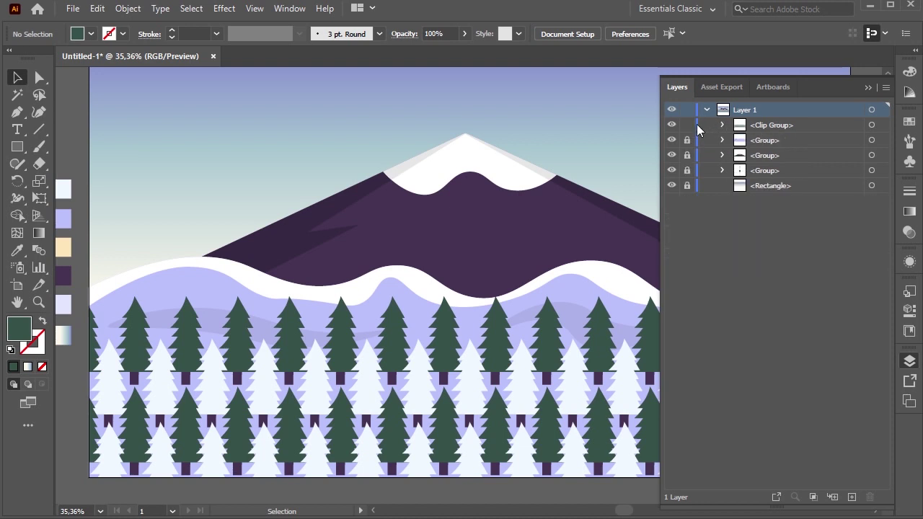
pyautogui.click(868, 87)
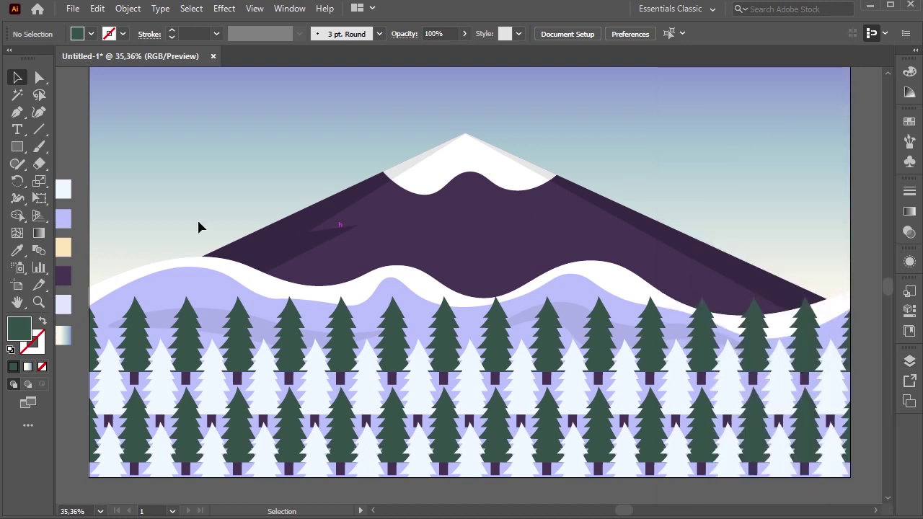
pyautogui.click(39, 147)
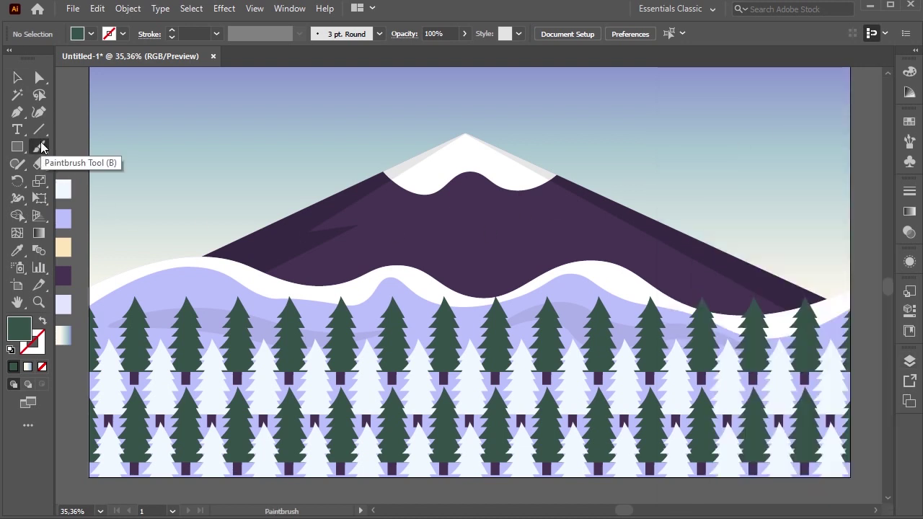
# Step: Draw a rectangle over the mountain's middle and zoom in on it
pyautogui.click(17, 146)
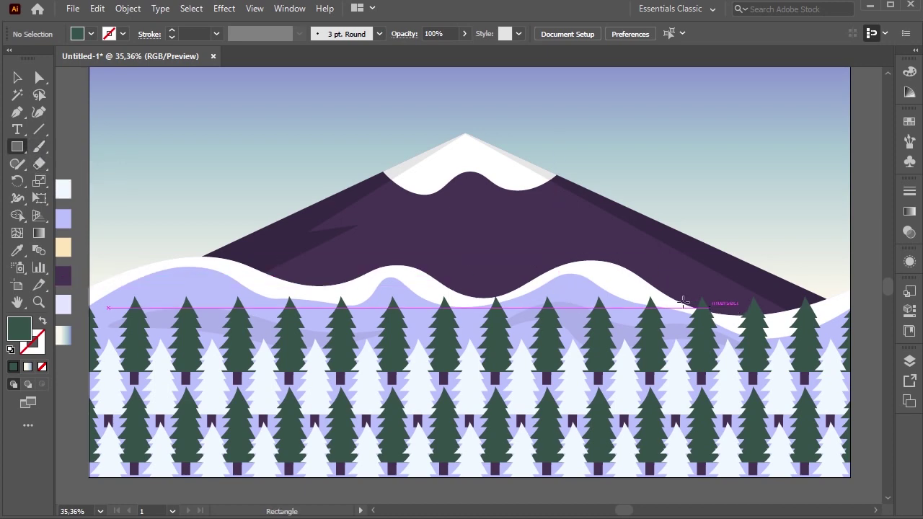
pyautogui.moveTo(441, 213); pyautogui.dragTo(570, 285)
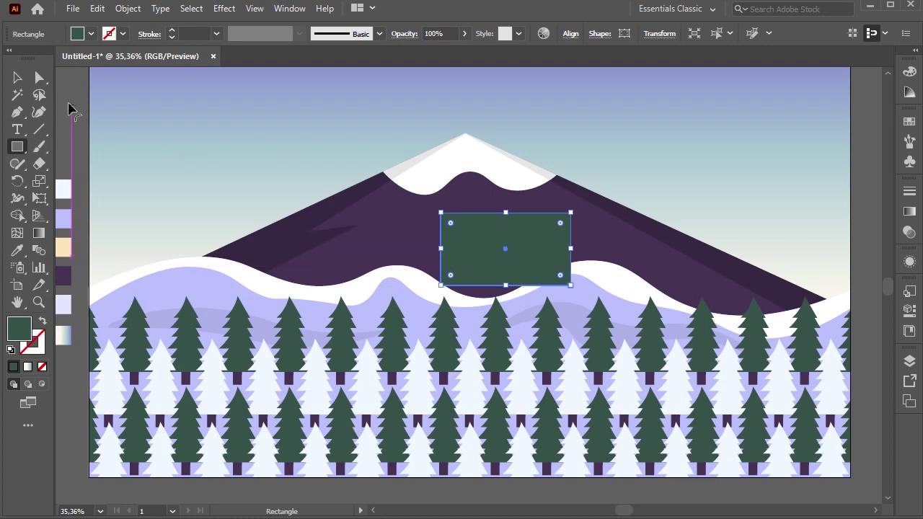
pyautogui.click(18, 77)
pyautogui.scroll(2, 397, 185)
pyautogui.hotkey('ctrl', '+')
pyautogui.hotkey('ctrl', '+')
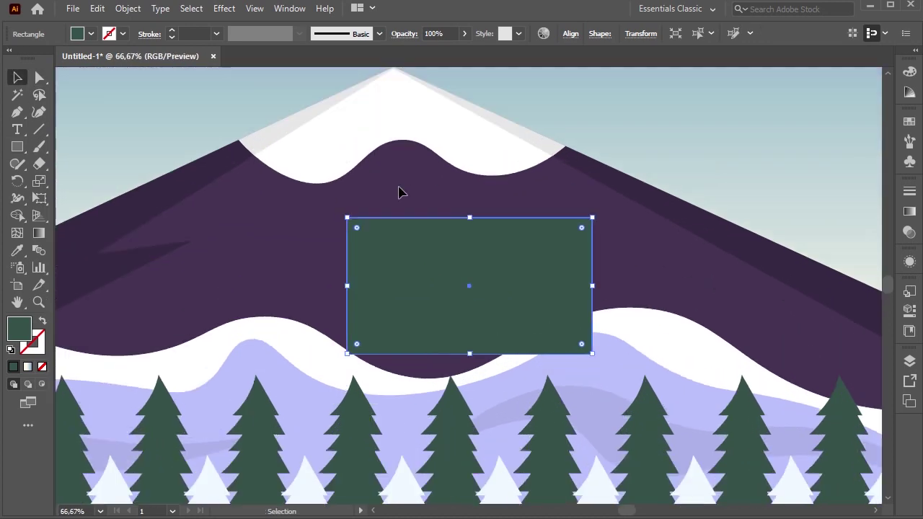
pyautogui.hscroll(-2, 433, 202)
pyautogui.click(281, 231)
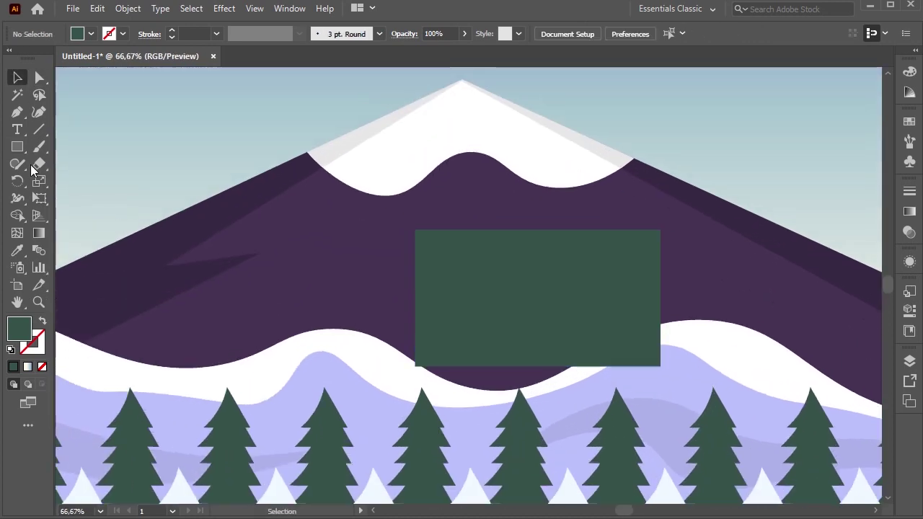
pyautogui.click(464, 293)
pyautogui.moveTo(332, 277); pyautogui.dragTo(722, 253)
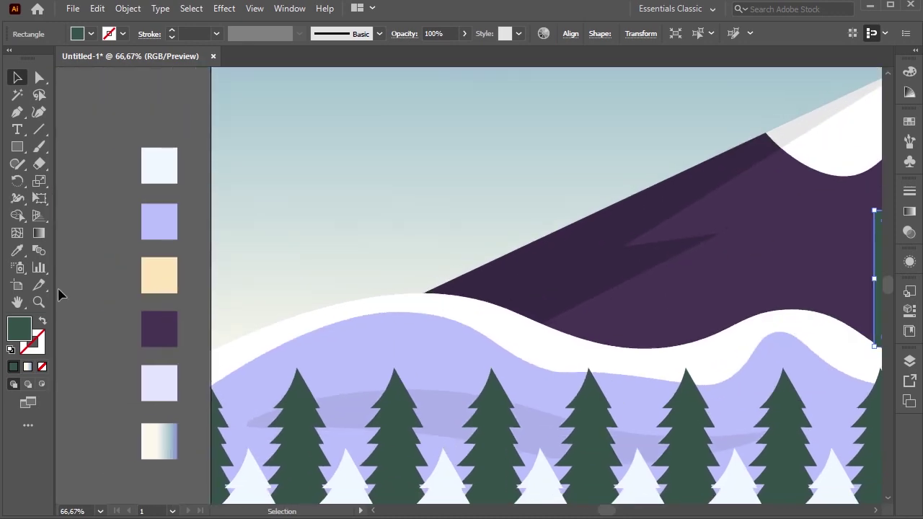
# Step: Fill the rectangle with the cream swatch using the Eyedropper, then deselect it
pyautogui.click(17, 250)
pyautogui.click(160, 273)
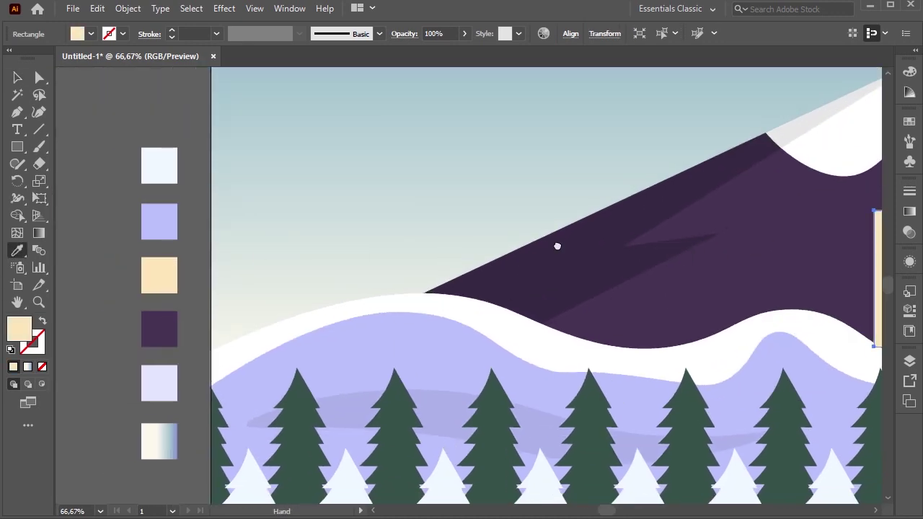
pyautogui.moveTo(557, 246)
pyautogui.mouseDown()
pyautogui.moveTo(239, 193)
pyautogui.moveTo(270, 216)
pyautogui.mouseUp()
pyautogui.press('v')
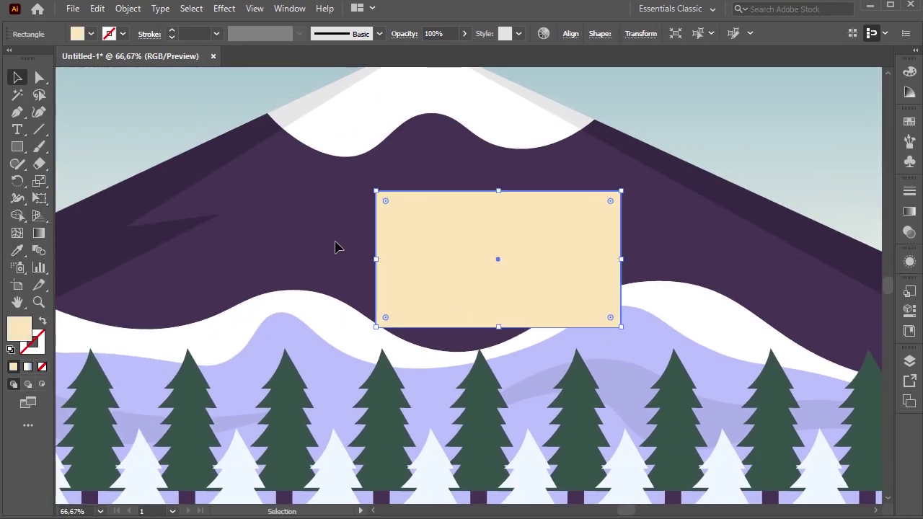
pyautogui.click(336, 248)
pyautogui.scroll(2, 494, 277)
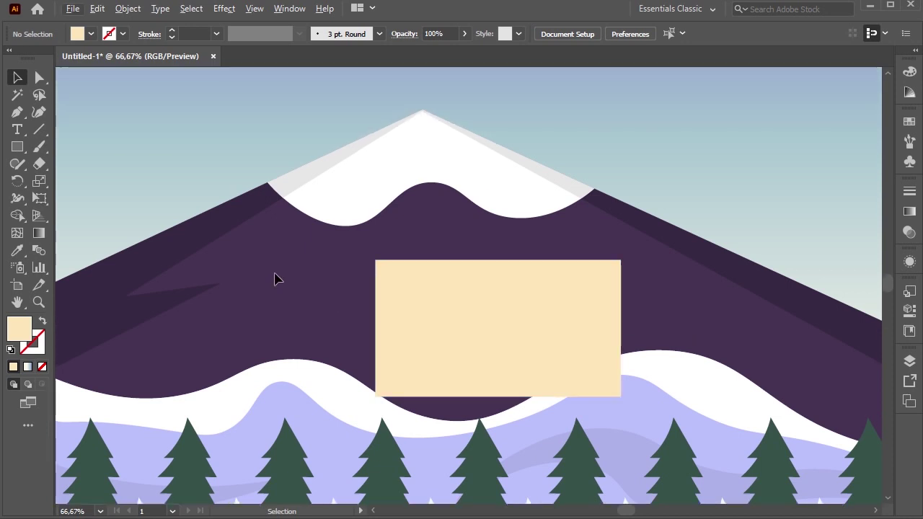
pyautogui.press('m')
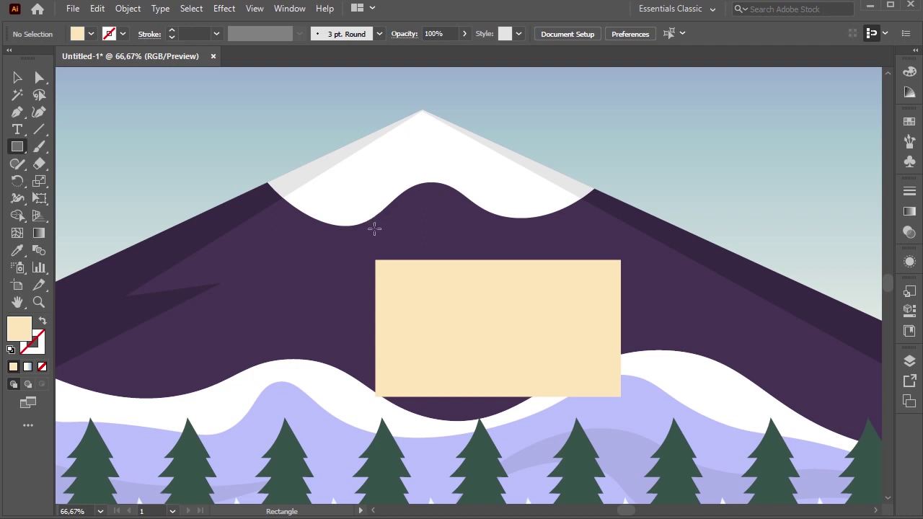
# Step: Draw a wider rectangle above the cream one and shear it into a slanted parallelogram
pyautogui.moveTo(368, 217); pyautogui.dragTo(631, 305)
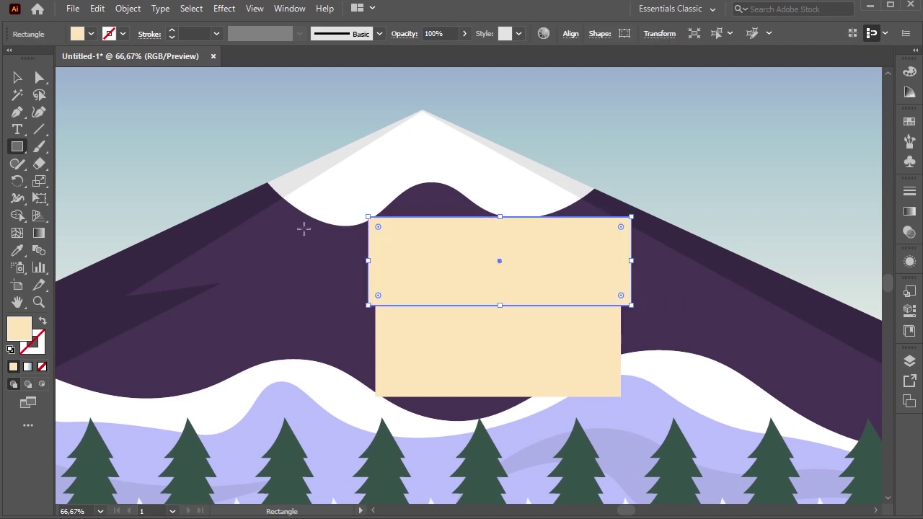
pyautogui.click(46, 200)
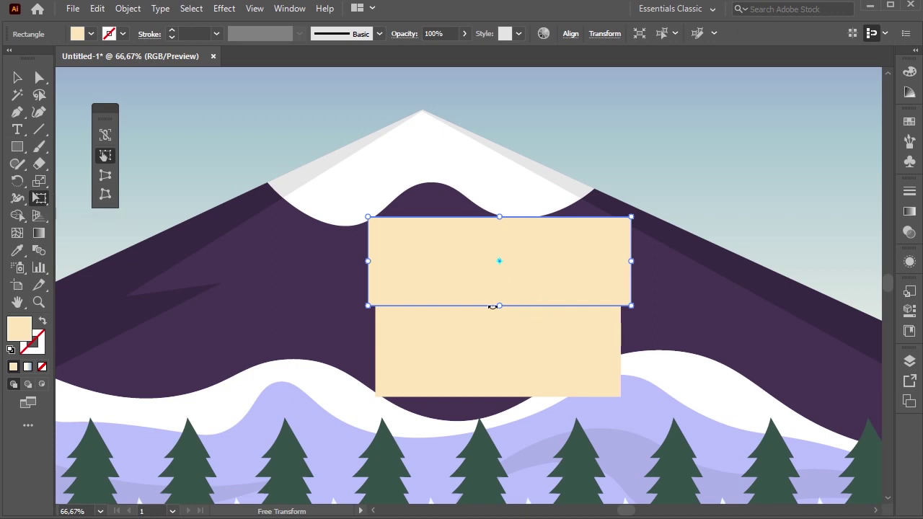
pyautogui.moveTo(498, 306); pyautogui.dragTo(553, 303)
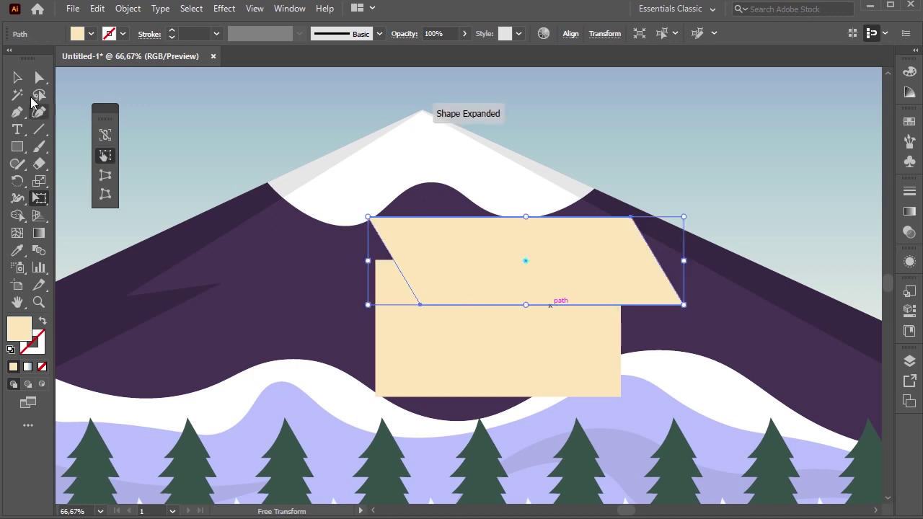
pyautogui.press('v')
pyautogui.click(302, 270)
# Step: Make a vertically reflected copy of the parallelogram with Transform > Reflect
pyautogui.click(456, 248)
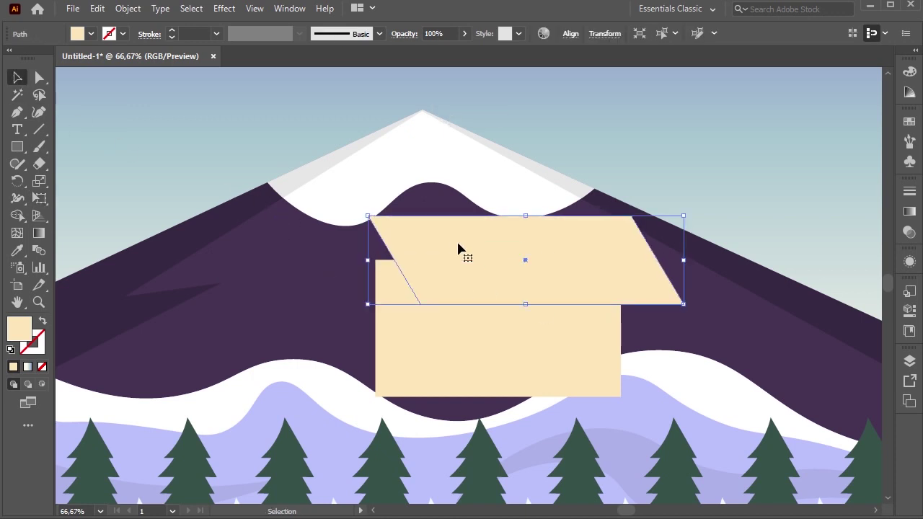
pyautogui.rightClick(457, 248)
pyautogui.moveTo(505, 459)
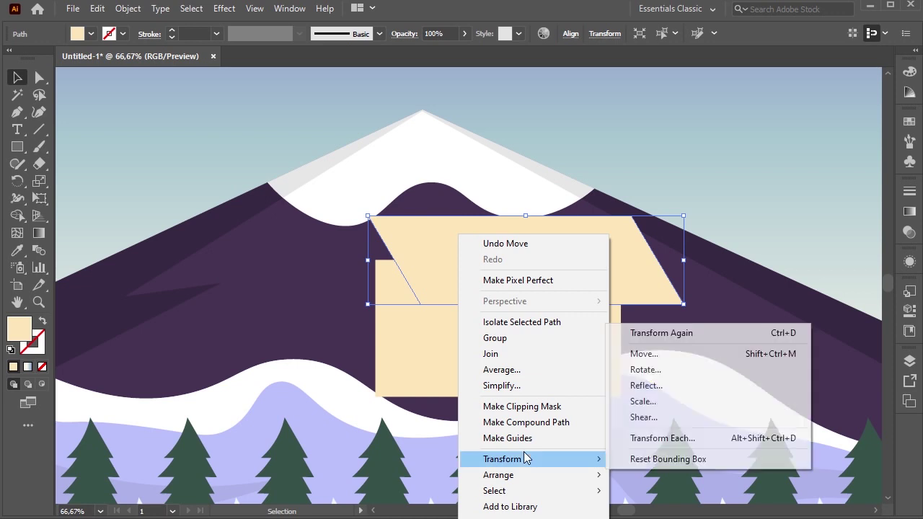
pyautogui.click(644, 386)
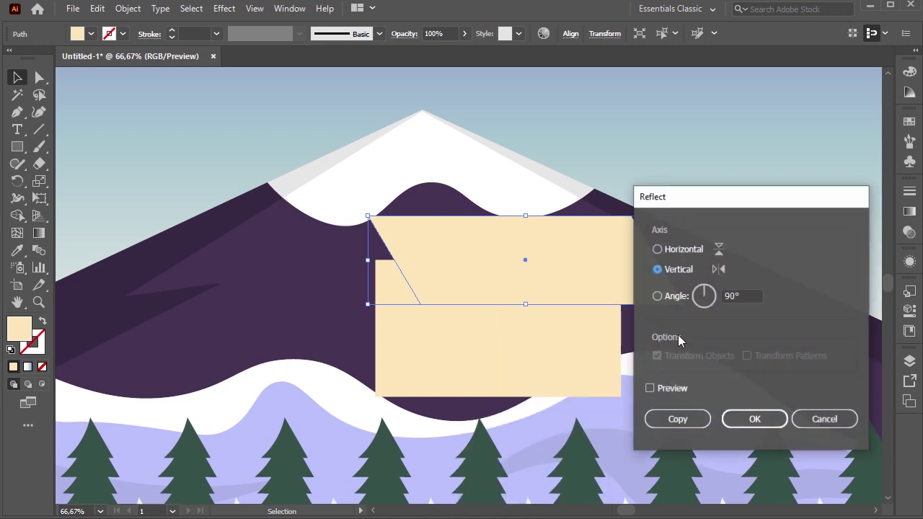
pyautogui.click(669, 388)
pyautogui.click(678, 417)
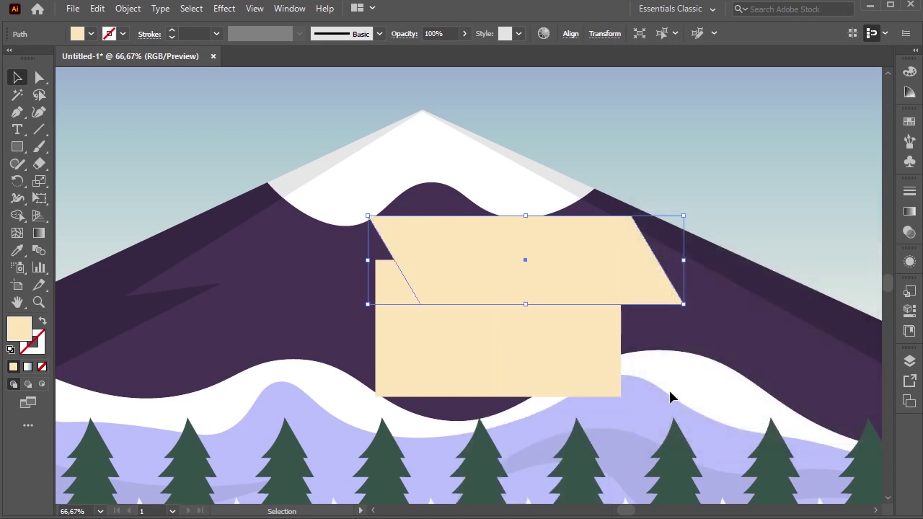
# Step: Nudge the mirrored copy left and slightly up to form the trapezoid roof
pyautogui.hotkey('shift', 'Left')
pyautogui.hotkey('shift', 'Left')
pyautogui.hotkey('shift', 'Left')
pyautogui.hotkey('shift', 'Left')
pyautogui.hotkey('shift', 'Left')
pyautogui.hotkey('shift', 'Left')
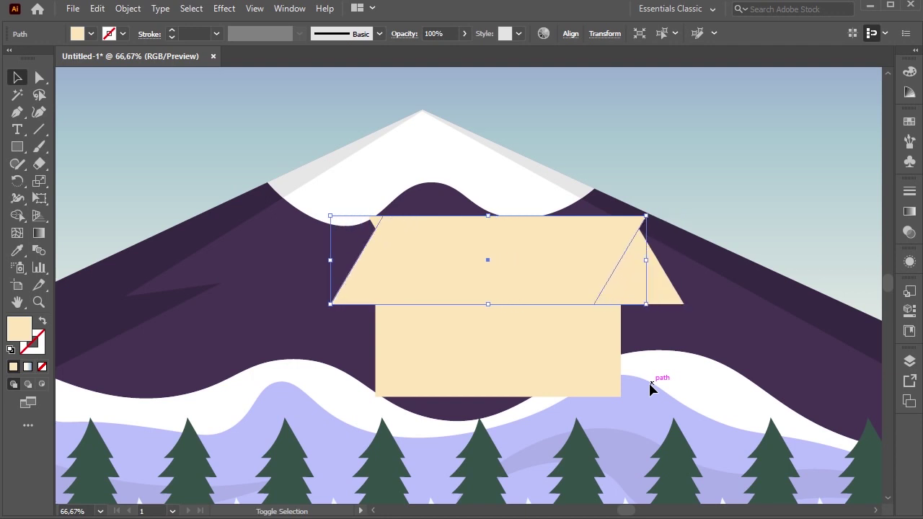
pyautogui.hotkey('shift', 'Left')
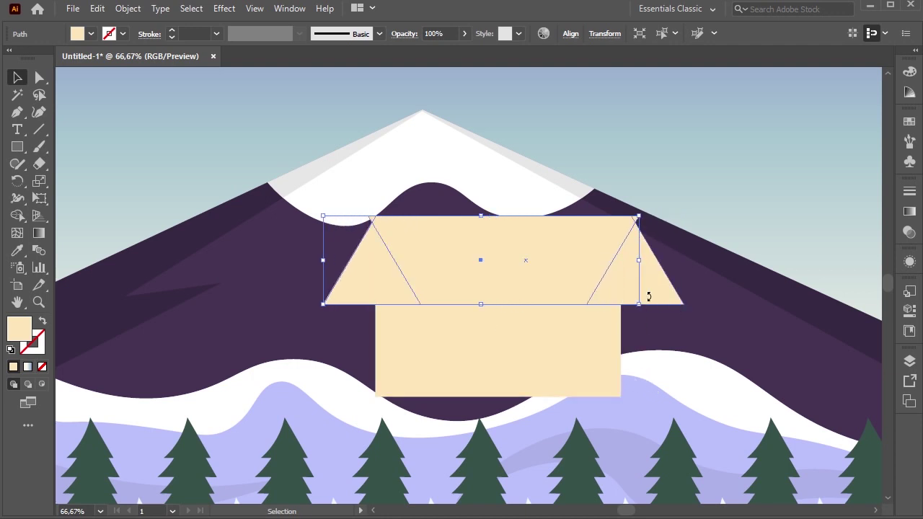
pyautogui.press('Down')
pyautogui.press('Down')
pyautogui.press('Down')
pyautogui.press('Down')
pyautogui.press('Down')
pyautogui.press('Down')
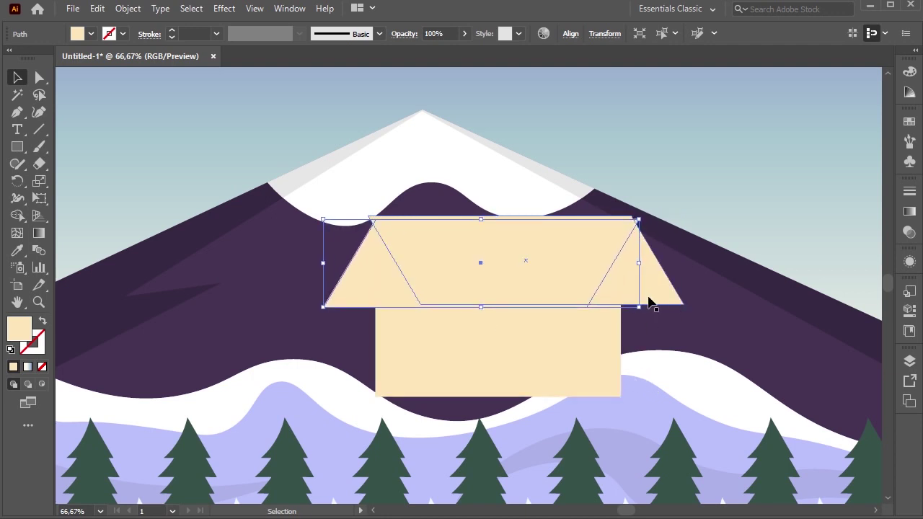
pyautogui.press('Up')
pyautogui.press('Up')
pyautogui.press('Up')
pyautogui.press('Up')
pyautogui.press('Up')
pyautogui.press('Up')
pyautogui.press('Left')
pyautogui.press('Left')
pyautogui.press('Left')
pyautogui.press('Left')
pyautogui.press('Left')
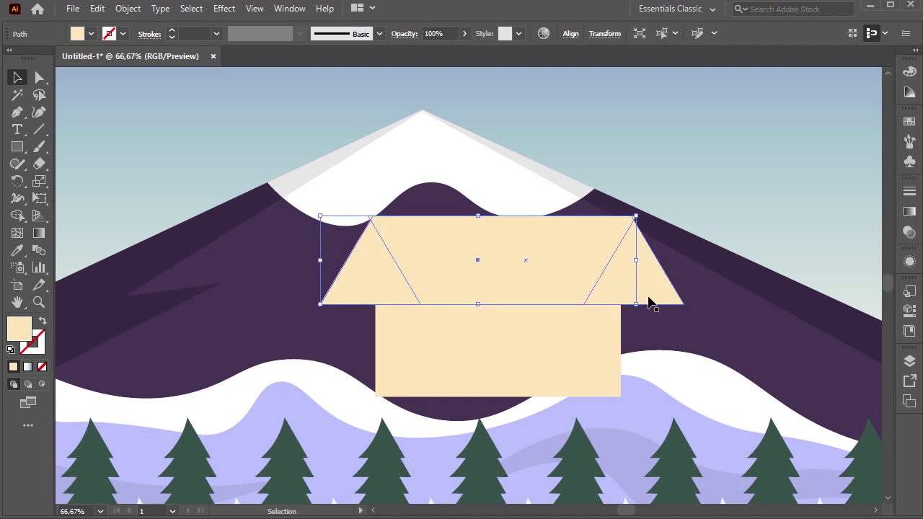
pyautogui.press('Left')
pyautogui.press('Left')
pyautogui.press('Left')
pyautogui.press('Left')
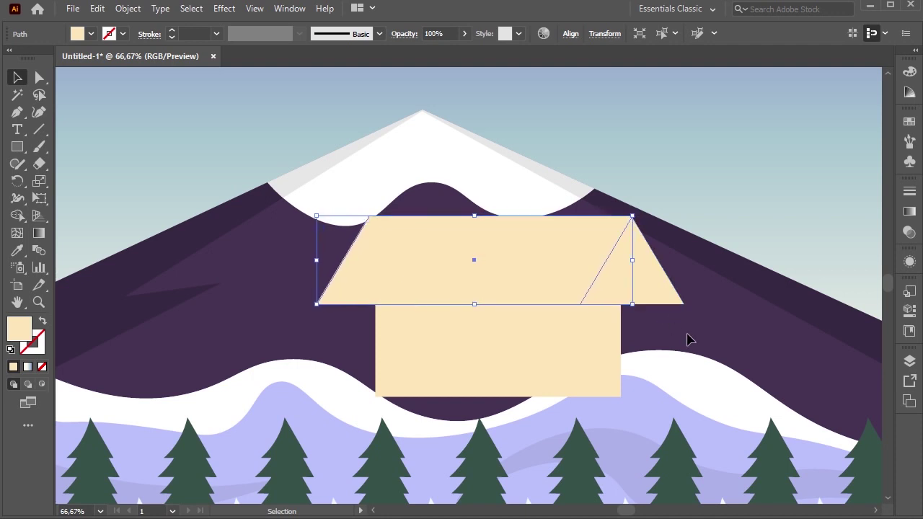
# Step: Select the left and right roof pieces, then the house-body rectangle
pyautogui.click(686, 336)
pyautogui.click(428, 269)
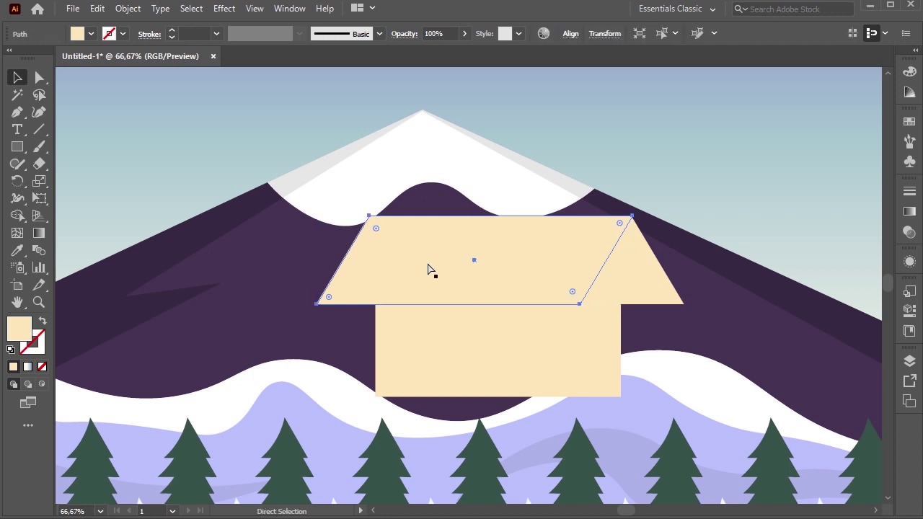
pyautogui.keyDown('ctrl'); pyautogui.click(448, 264); pyautogui.keyUp('ctrl')
pyautogui.click(411, 354)
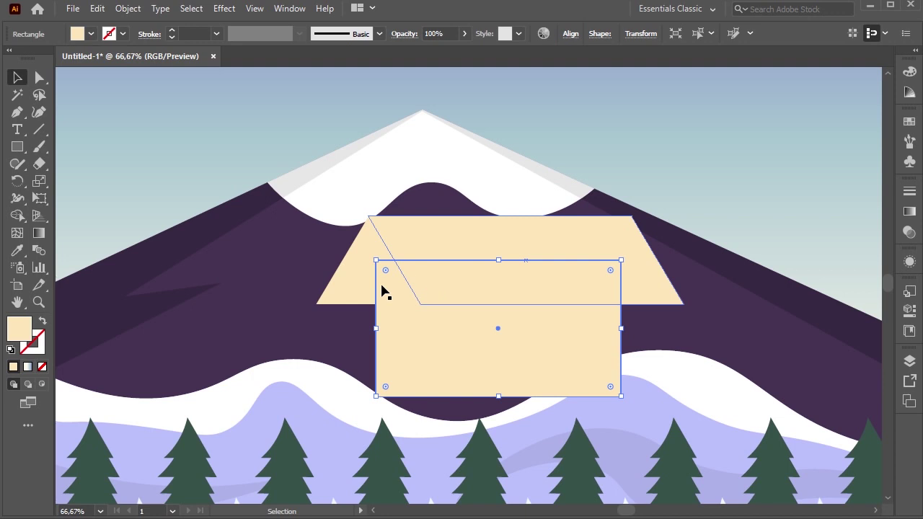
# Step: Move the house body left, widen it to span the roof, and raise its top
pyautogui.click(318, 337)
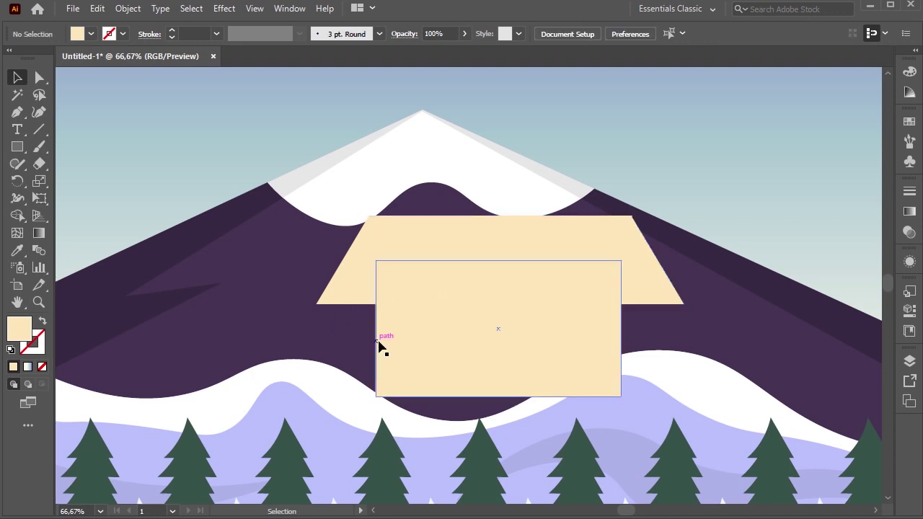
pyautogui.moveTo(379, 346); pyautogui.dragTo(324, 348)
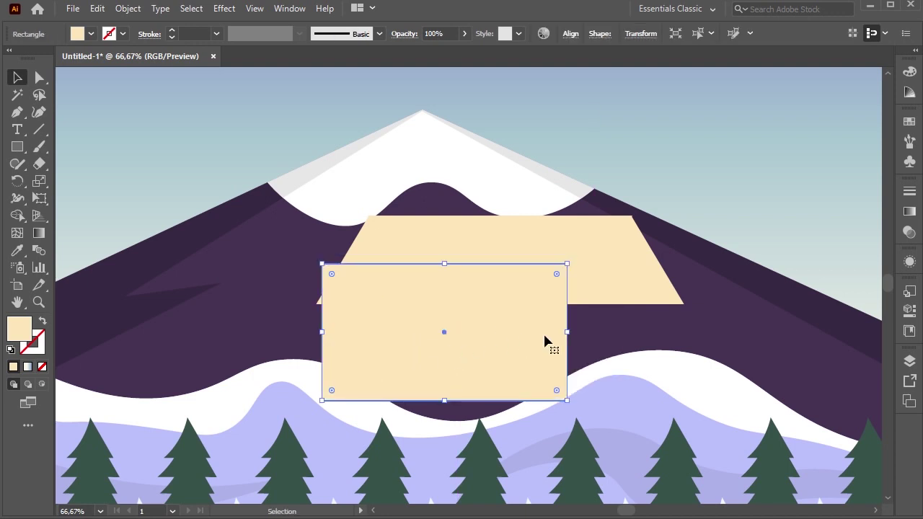
pyautogui.moveTo(567, 332); pyautogui.dragTo(672, 332)
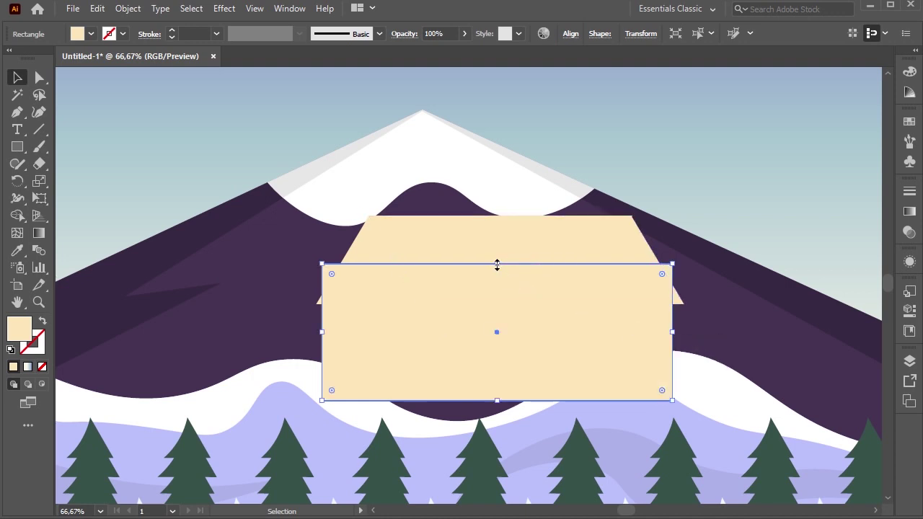
pyautogui.moveTo(497, 265); pyautogui.dragTo(497, 215)
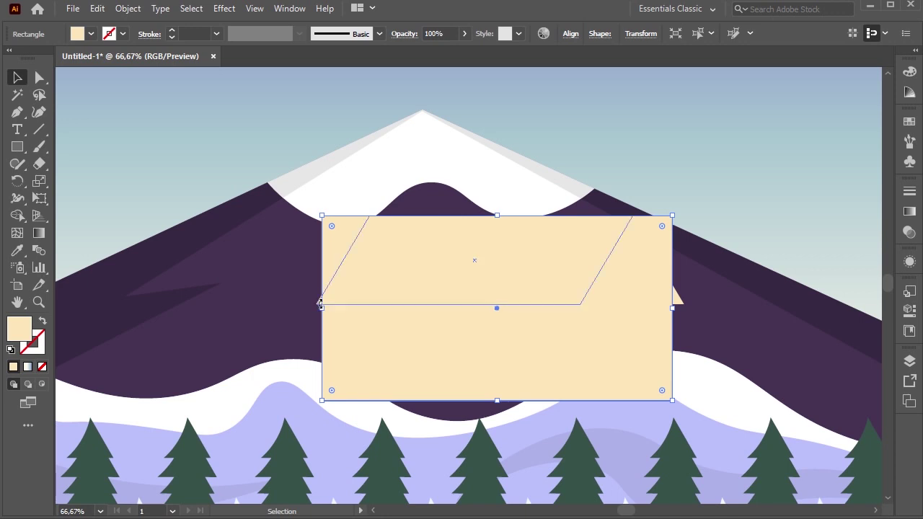
# Step: Select roof and body, then delete the left and right corner pieces with Shape Builder
pyautogui.click(479, 262)
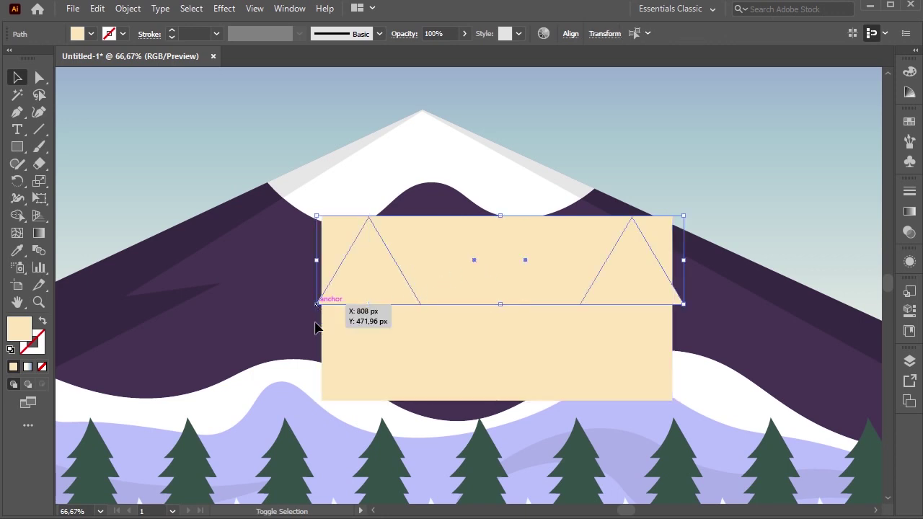
pyautogui.keyDown('shift'); pyautogui.click(336, 328); pyautogui.keyUp('shift')
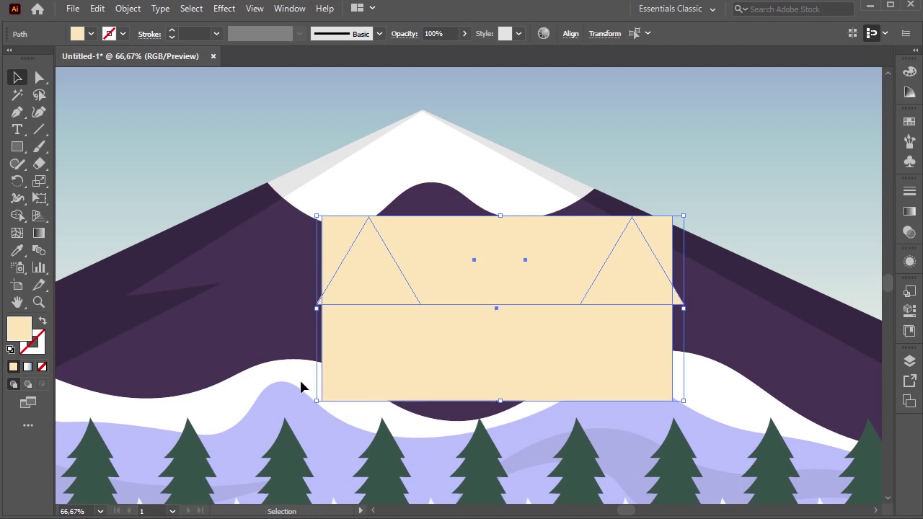
pyautogui.click(20, 218)
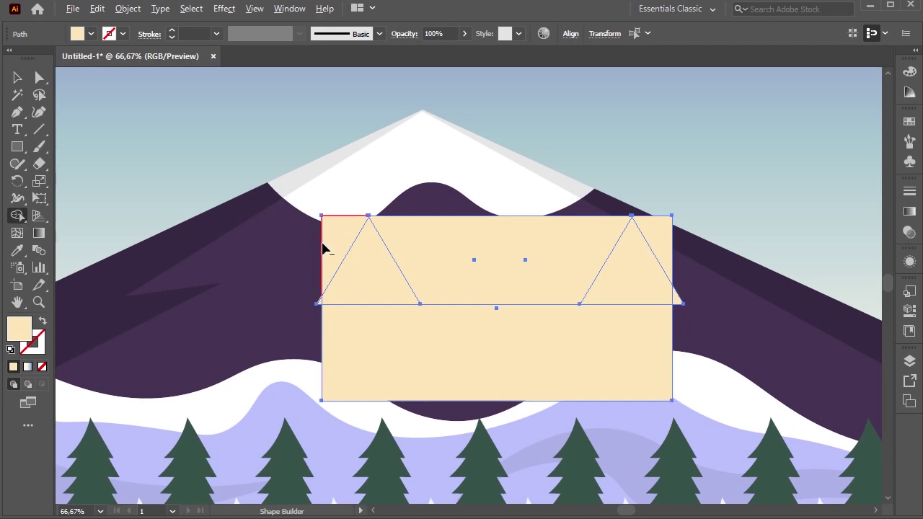
pyautogui.keyDown('alt'); pyautogui.click(345, 239); pyautogui.keyUp('alt')
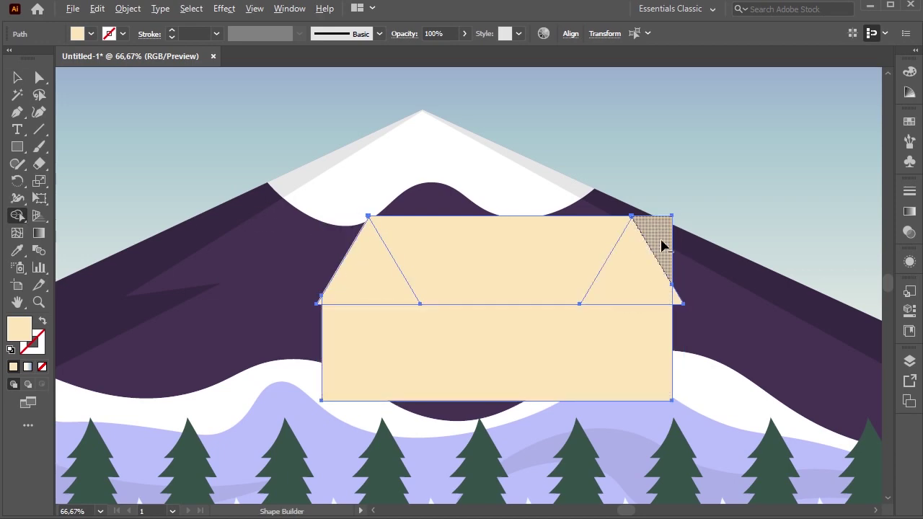
pyautogui.keyDown('alt'); pyautogui.click(664, 245); pyautogui.keyUp('alt')
pyautogui.click(17, 78)
# Step: Select the merged roof shape and bring the colour swatches into view
pyautogui.click(264, 278)
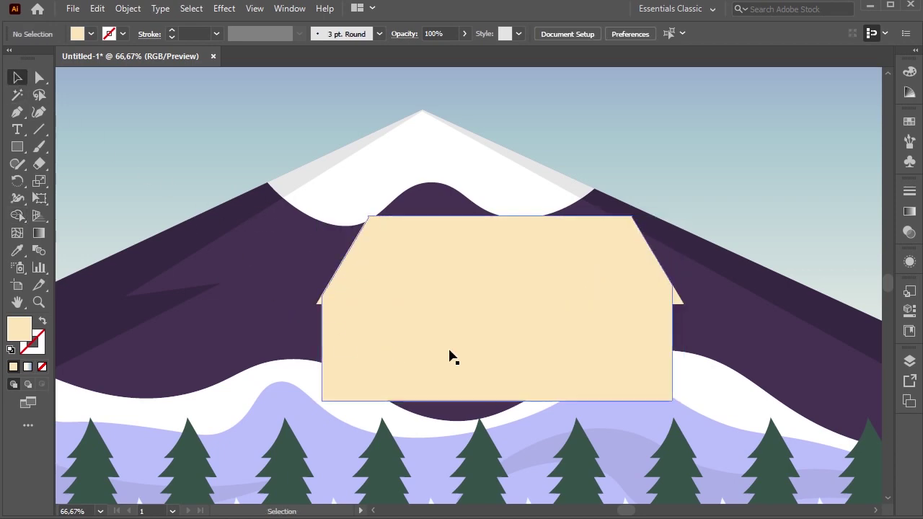
pyautogui.click(450, 356)
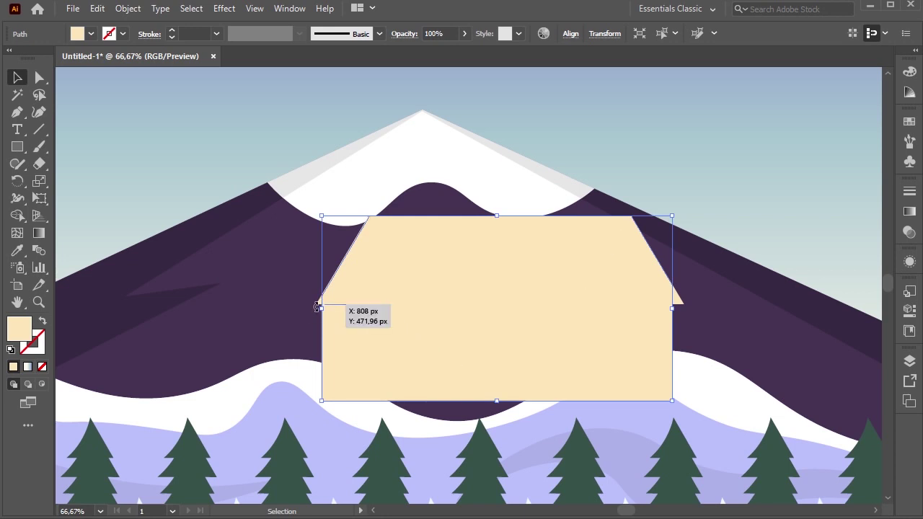
pyautogui.click(276, 313)
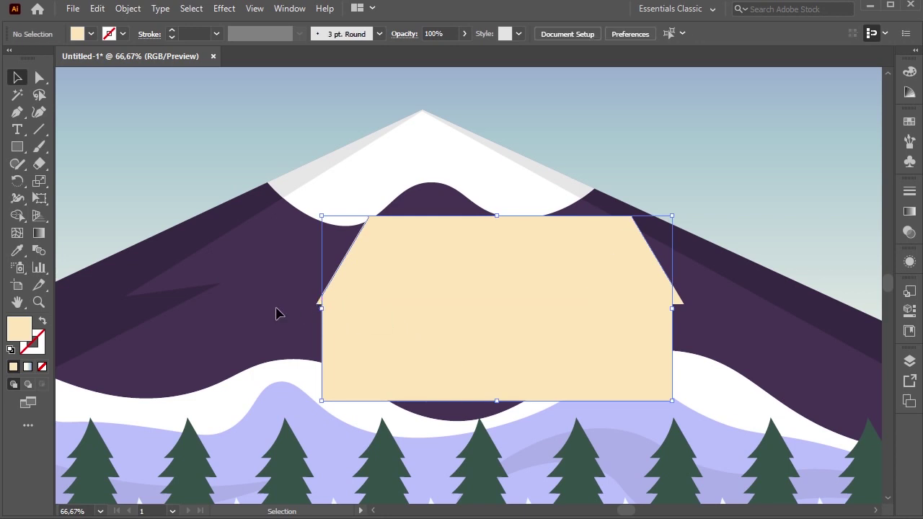
pyautogui.click(316, 312)
pyautogui.moveTo(354, 292); pyautogui.dragTo(520, 282)
# Step: Fill the roof with the very light lavender swatch using the Eyedropper
pyautogui.moveTo(390, 288); pyautogui.dragTo(587, 277)
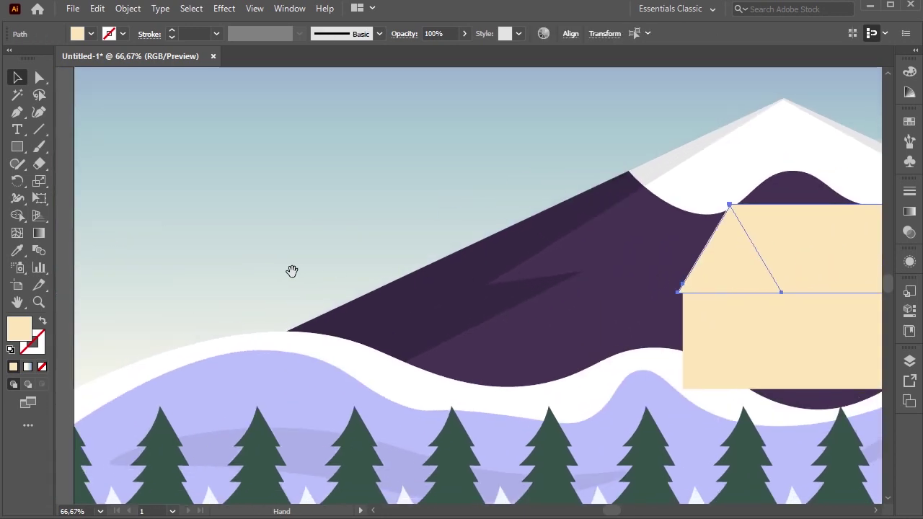
pyautogui.hscroll(-5, 291, 270)
pyautogui.click(17, 250)
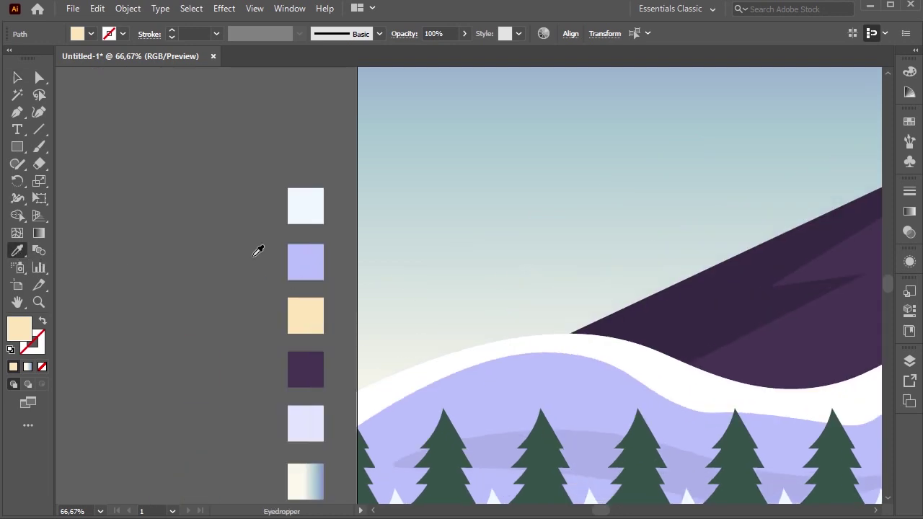
pyautogui.click(316, 267)
pyautogui.scroll(-2, 250, 318)
pyautogui.click(303, 355)
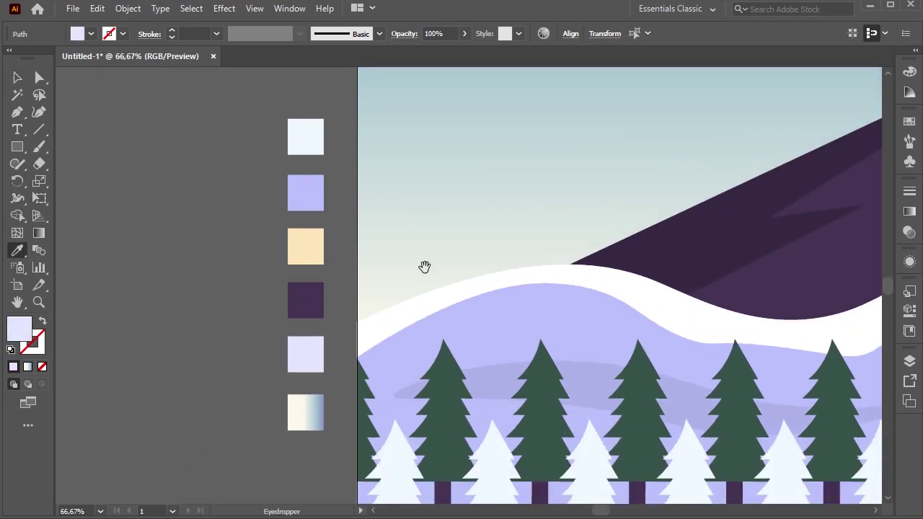
pyautogui.moveTo(424, 267); pyautogui.dragTo(58, 261)
pyautogui.moveTo(527, 238); pyautogui.dragTo(84, 267)
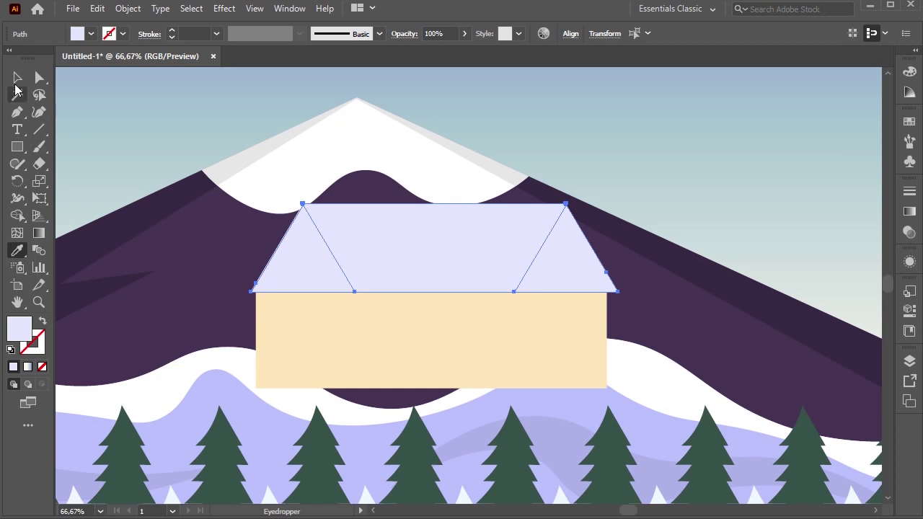
# Step: Select the lavender roof and nudge it slightly to the left
pyautogui.click(17, 77)
pyautogui.click(154, 221)
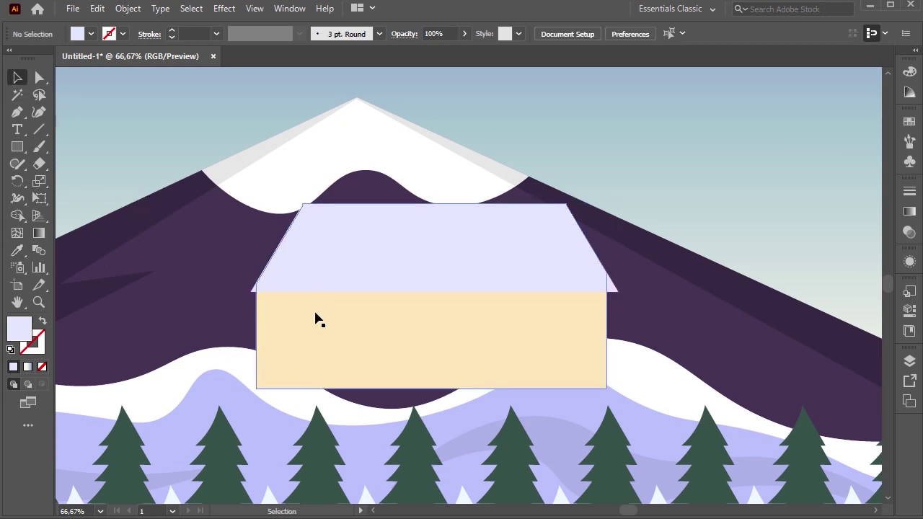
pyautogui.click(318, 320)
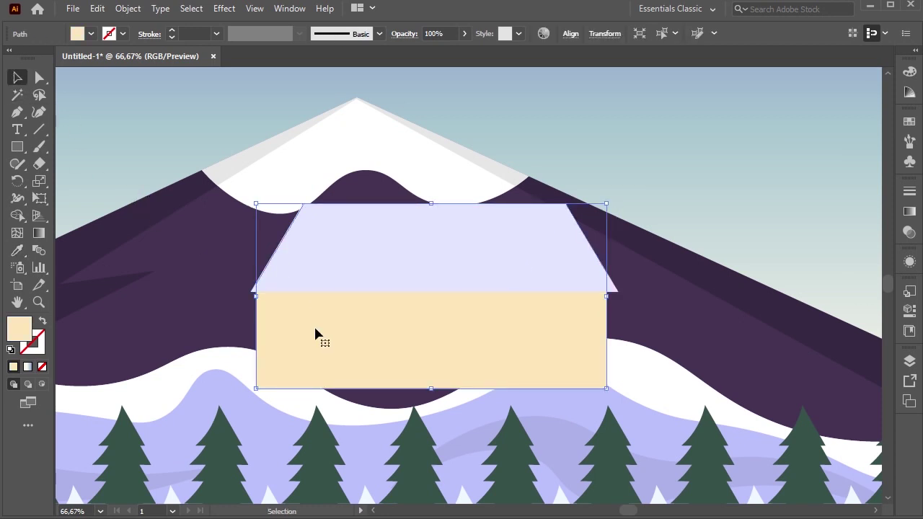
pyautogui.press('a')
pyautogui.press('v')
pyautogui.click(238, 300)
pyautogui.click(254, 294)
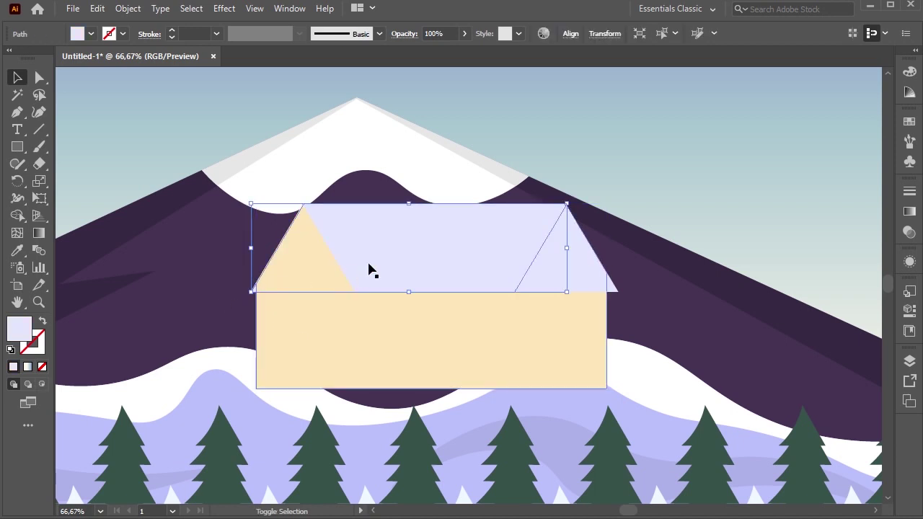
pyautogui.click(401, 263)
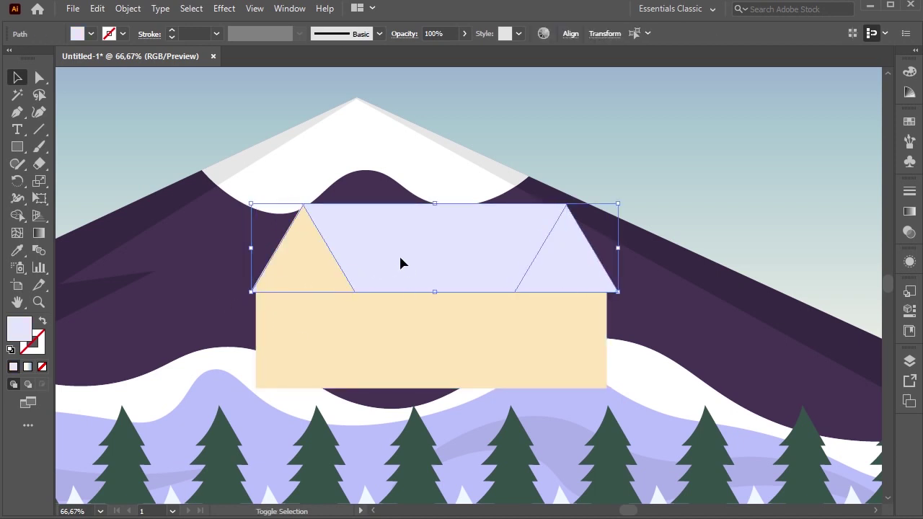
pyautogui.press('Left')
pyautogui.press('Left')
pyautogui.press('Right')
pyautogui.press('Left')
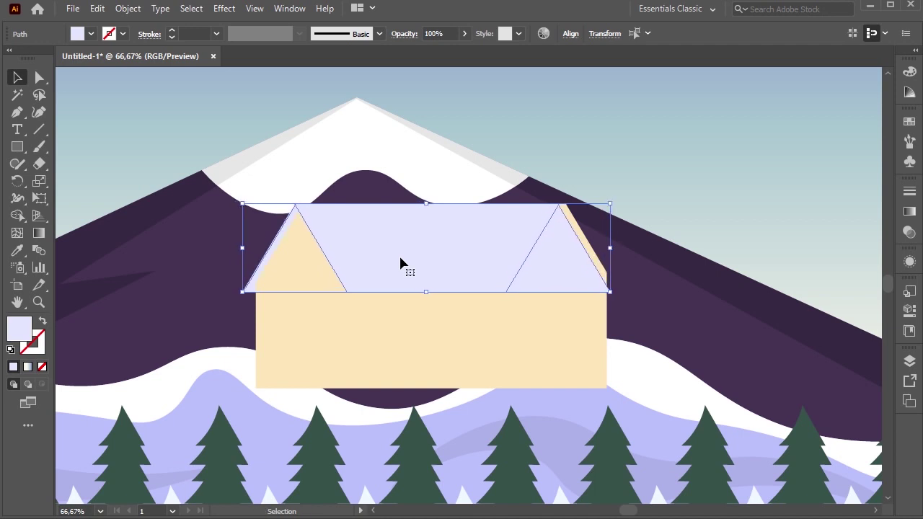
pyautogui.press('Left')
pyautogui.press('Left')
pyautogui.press('Left')
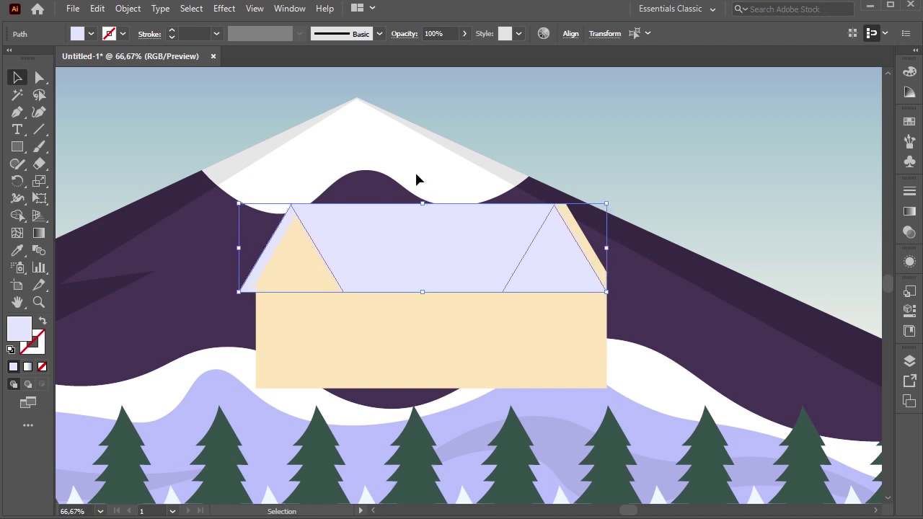
# Step: Narrow the cream house body from its right side to 452 px so the roof overhangs
pyautogui.click(553, 323)
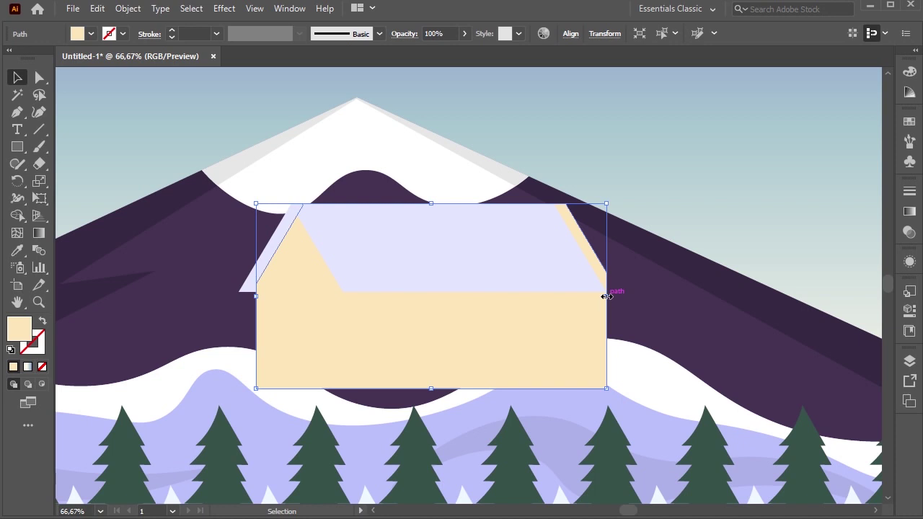
pyautogui.moveTo(606, 296); pyautogui.dragTo(594, 297)
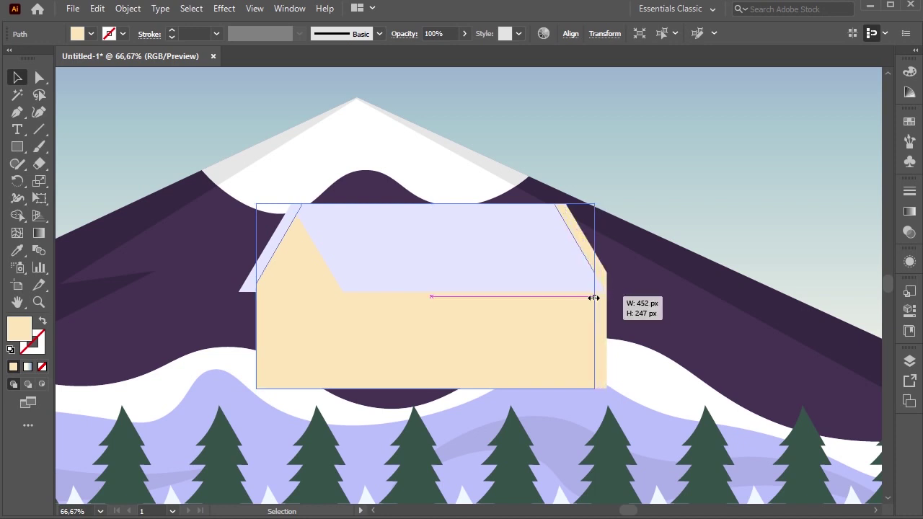
pyautogui.click(648, 294)
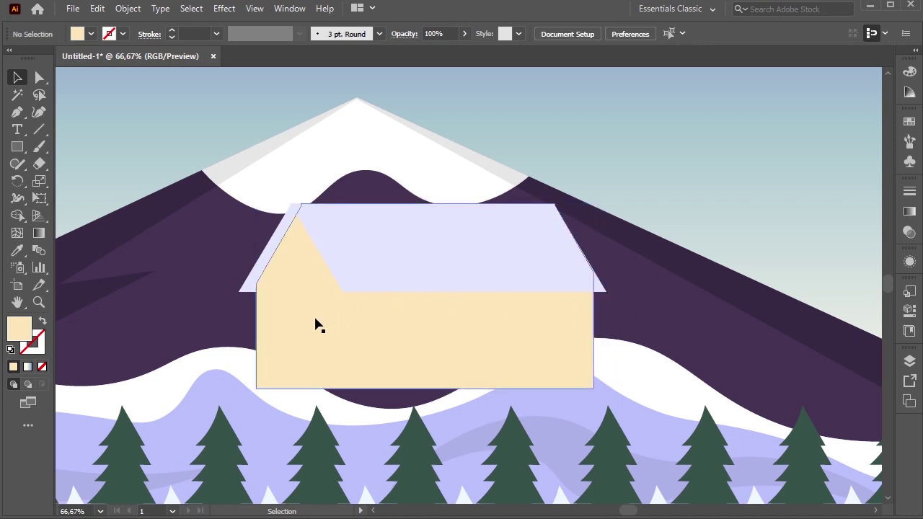
pyautogui.scroll(-2, 191, 316)
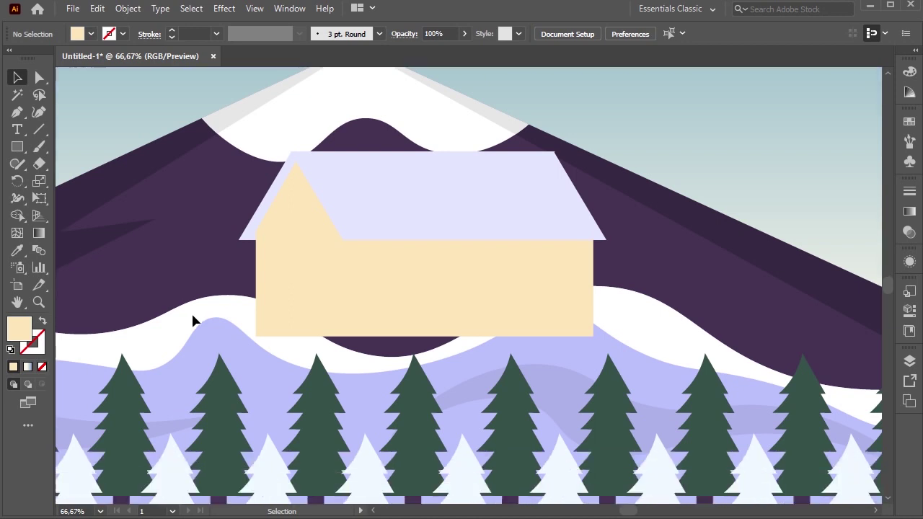
pyautogui.scroll(1, 192, 318)
# Step: Pen-draw a rectangle covering the house's right wall area
pyautogui.click(20, 115)
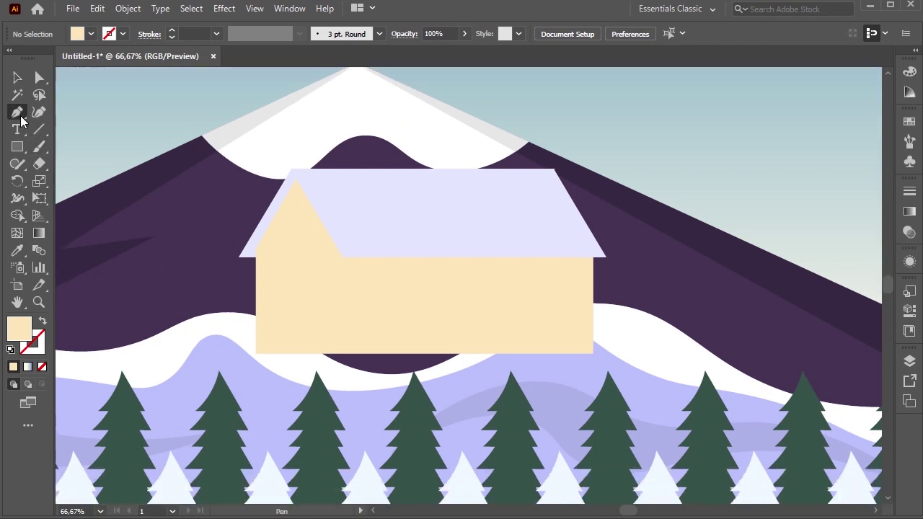
pyautogui.click(342, 141)
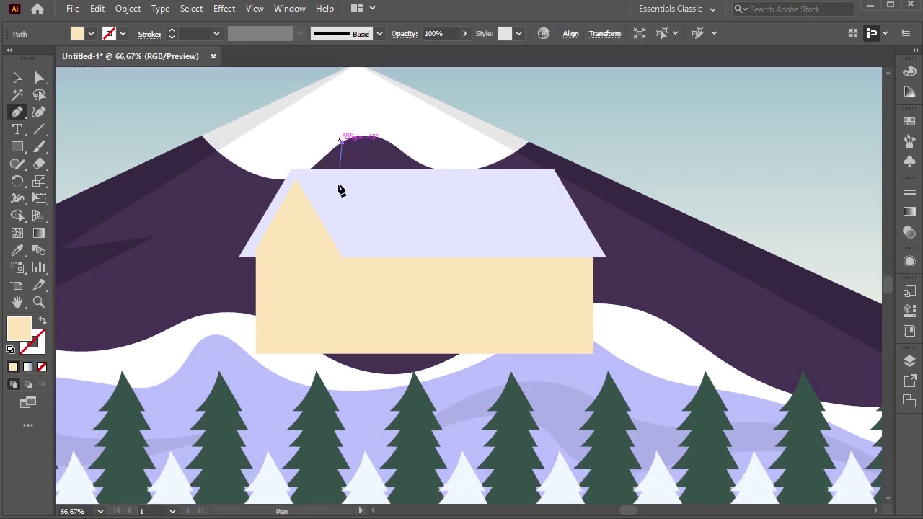
pyautogui.click(342, 369)
pyautogui.click(635, 369)
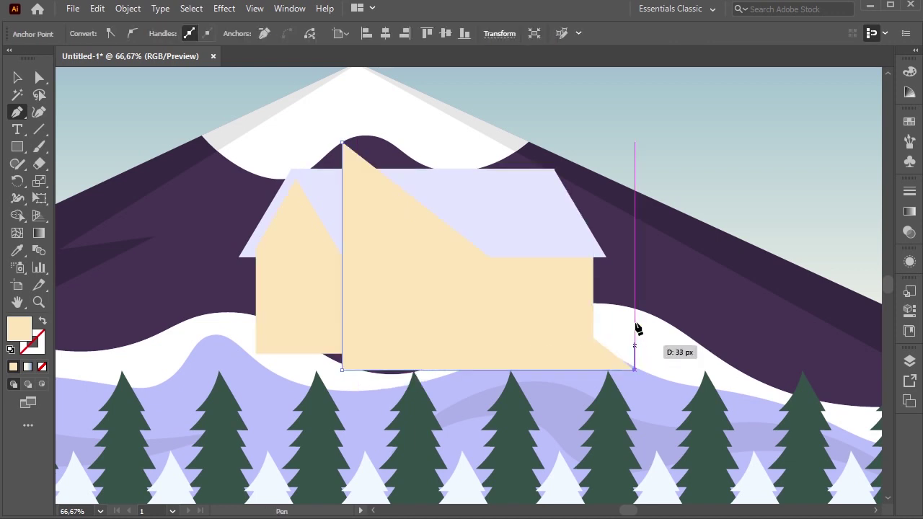
pyautogui.click(635, 142)
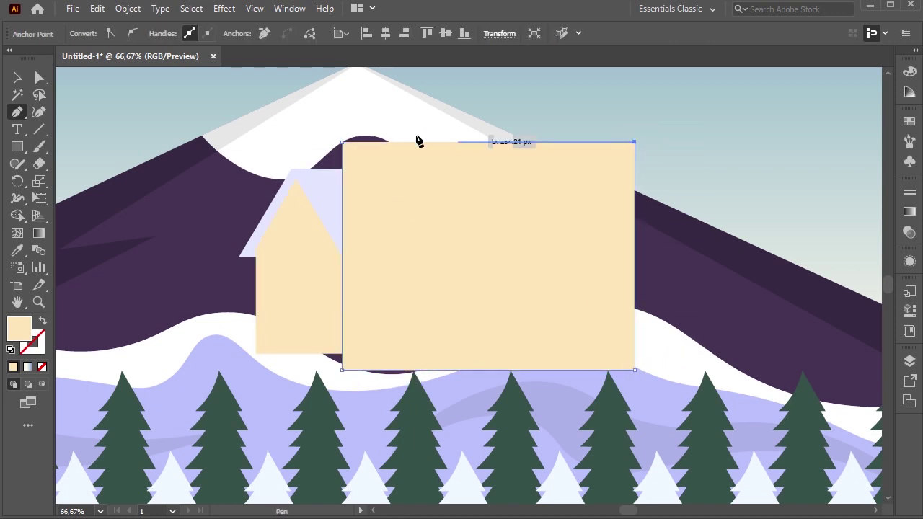
pyautogui.click(342, 142)
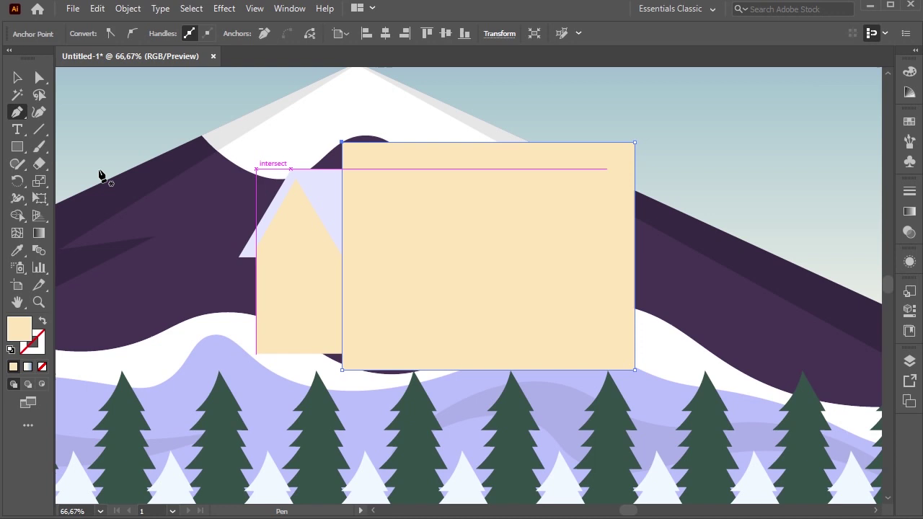
# Step: Darken the rectangle's fill to 90% brightness, a beige #e5cfaa
pyautogui.doubleClick(21, 339)
pyautogui.moveTo(773, 151); pyautogui.dragTo(607, 147)
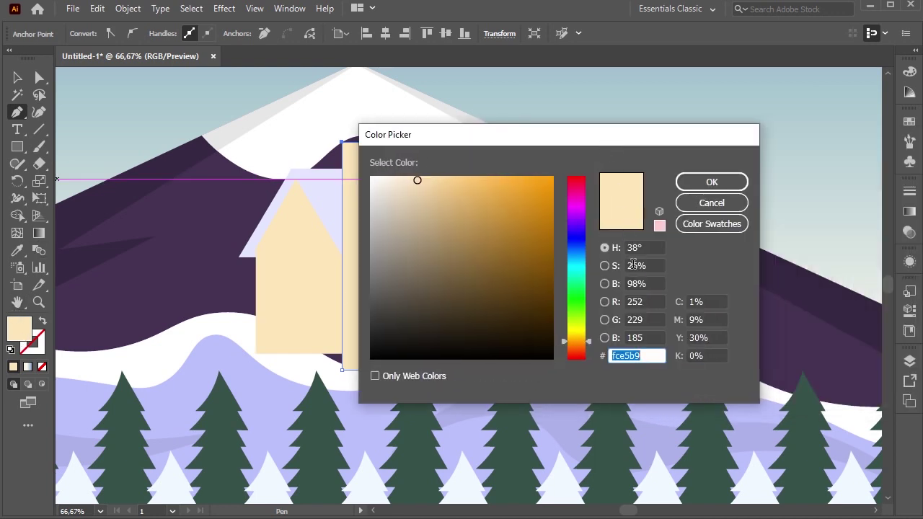
pyautogui.doubleClick(654, 285)
pyautogui.write('90')
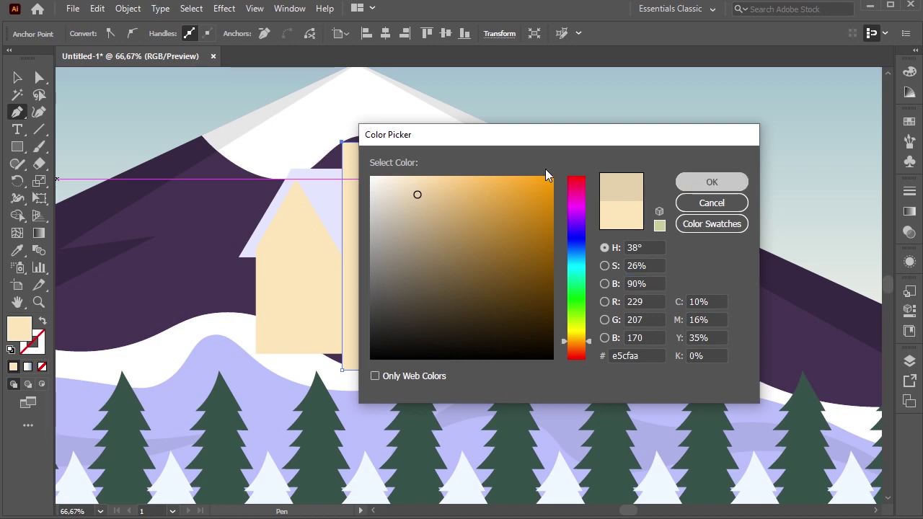
pyautogui.click(711, 182)
# Step: Trim the beige rectangle to the house outline with Shape Builder
pyautogui.press('v')
pyautogui.keyDown('shift'); pyautogui.click(334, 310); pyautogui.keyUp('shift')
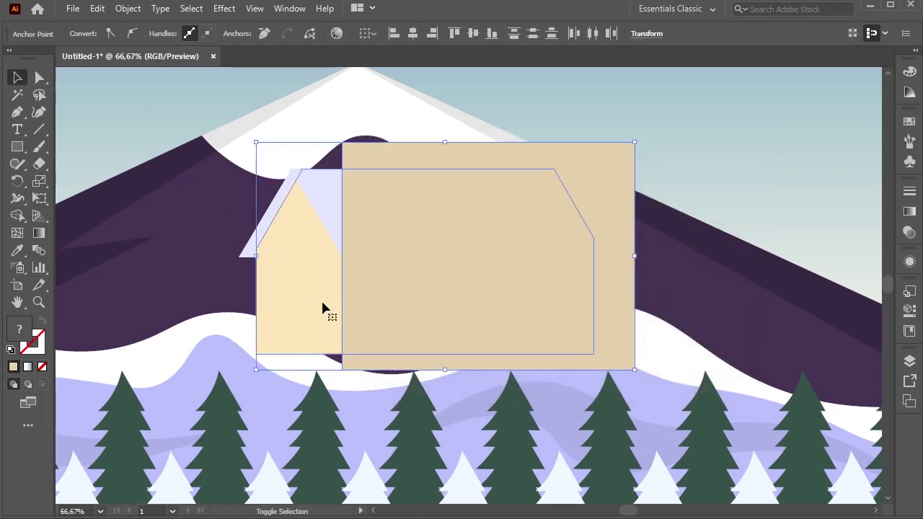
pyautogui.hotkey('shift', 'm')
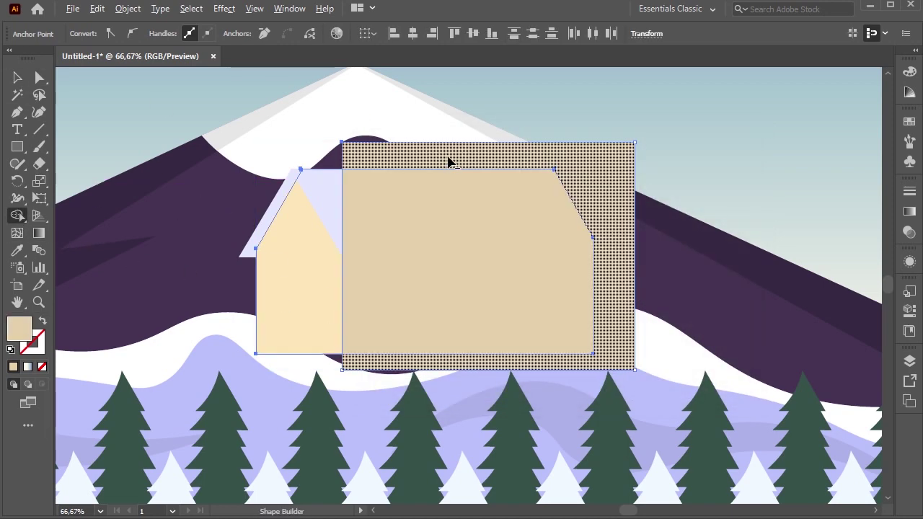
pyautogui.keyDown('alt'); pyautogui.click(448, 162); pyautogui.keyUp('alt')
# Step: Send the tan wall backward behind the lavender roof and deselect
pyautogui.press('v')
pyautogui.hotkey('ctrl', 'shift', 'a')
pyautogui.click(412, 272)
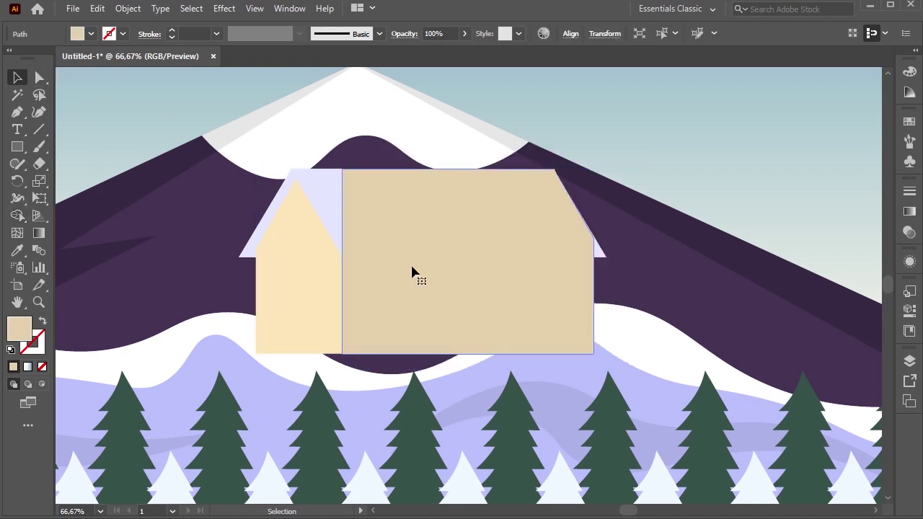
pyautogui.press('a')
pyautogui.press('v')
pyautogui.hotkey('ctrl', '[')
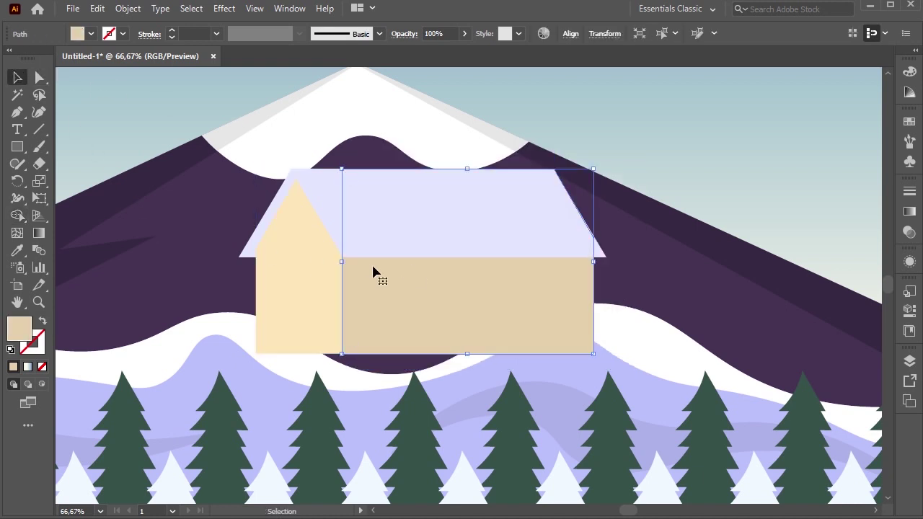
pyautogui.hotkey('ctrl', 'shift', 'a')
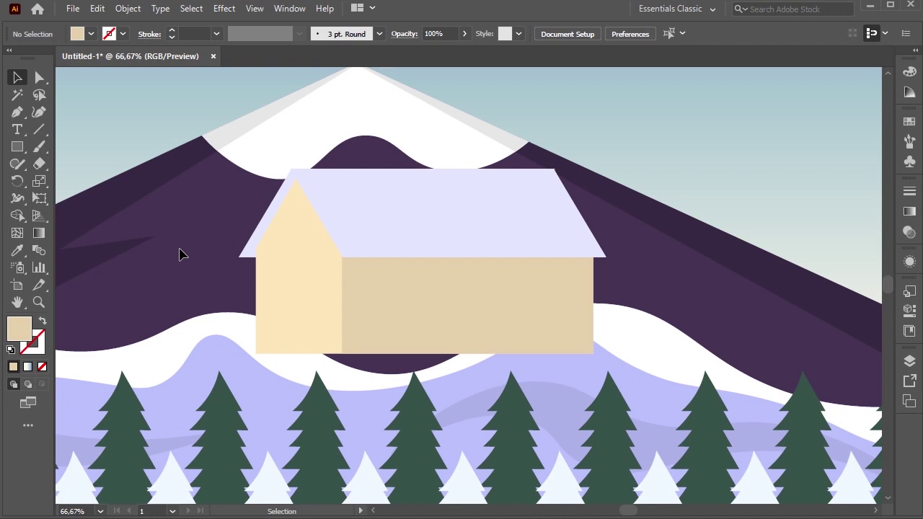
# Step: Pen-draw an unfilled three-point path from the roof's top-left peak to the gable eave and right corner
pyautogui.click(392, 213)
pyautogui.hotkey('ctrl', 'shift', 'a')
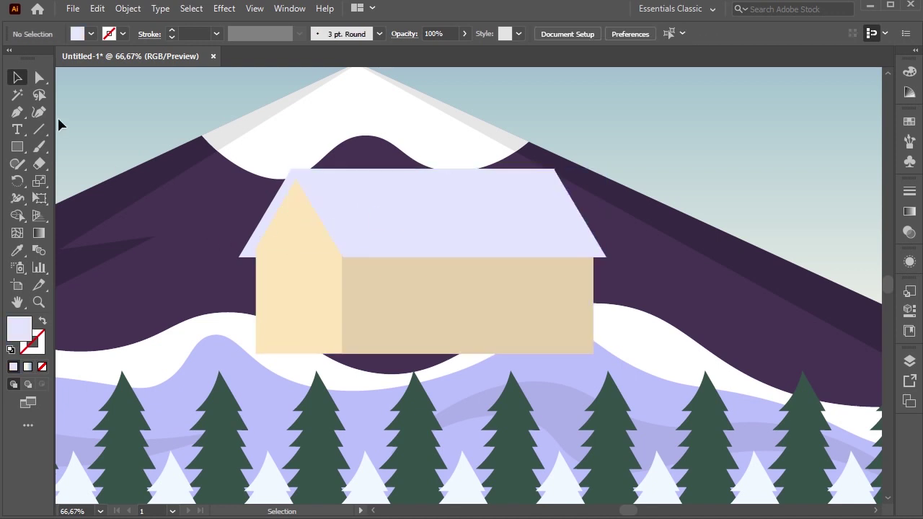
pyautogui.click(17, 113)
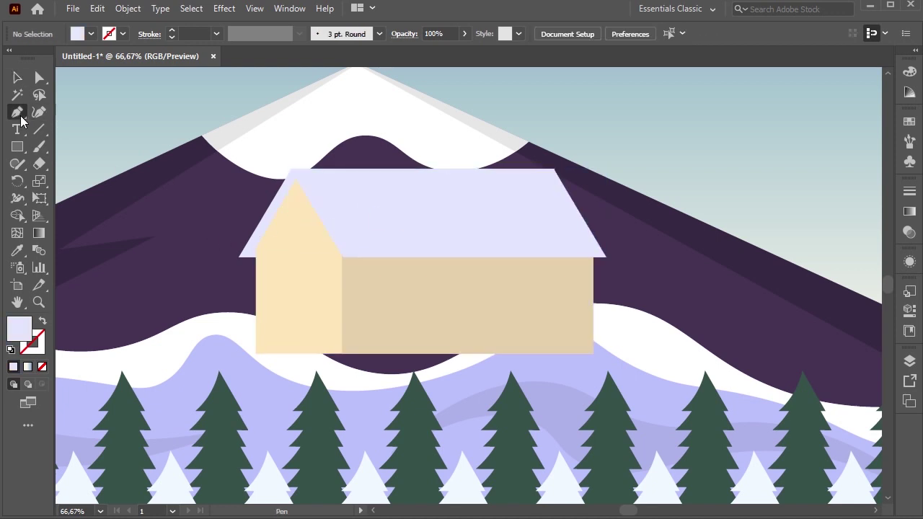
pyautogui.click(290, 158)
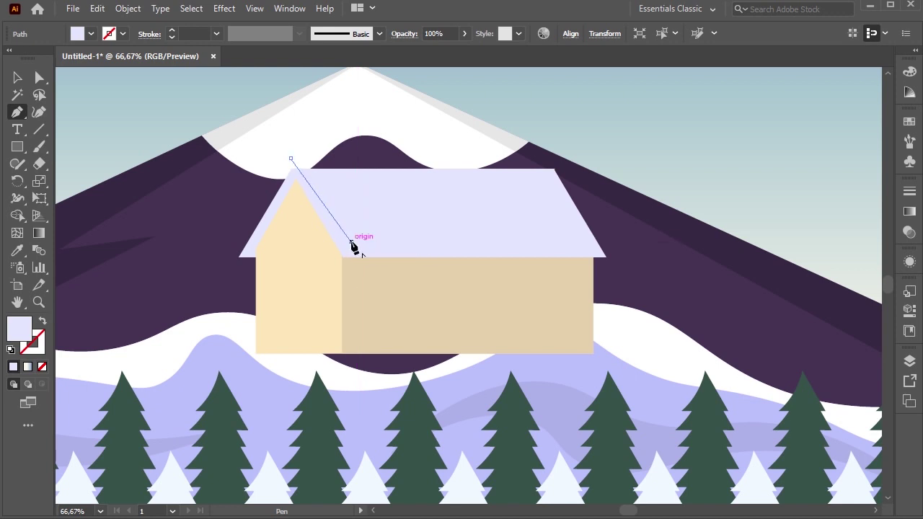
pyautogui.click(351, 241)
pyautogui.click(622, 253)
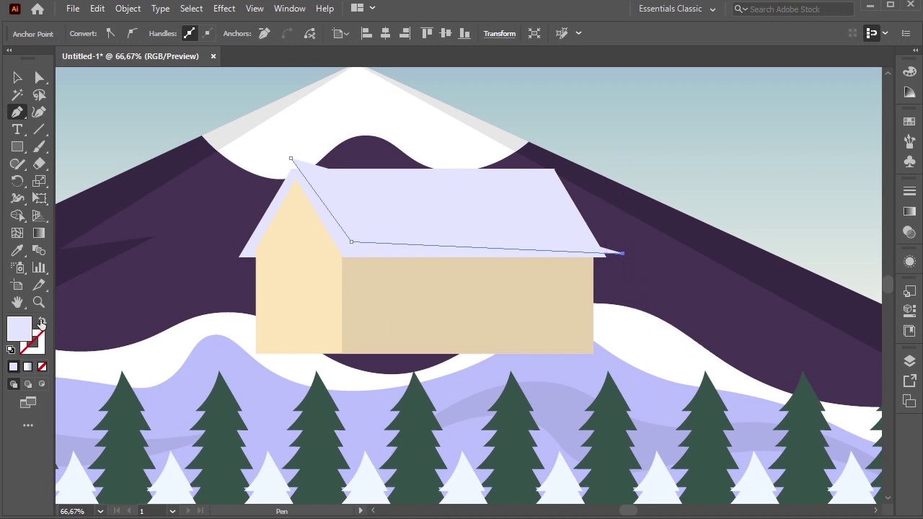
pyautogui.click(41, 324)
# Step: Adjust the path's top anchor with Direct Selection so it sits on the roof peak
pyautogui.click(18, 77)
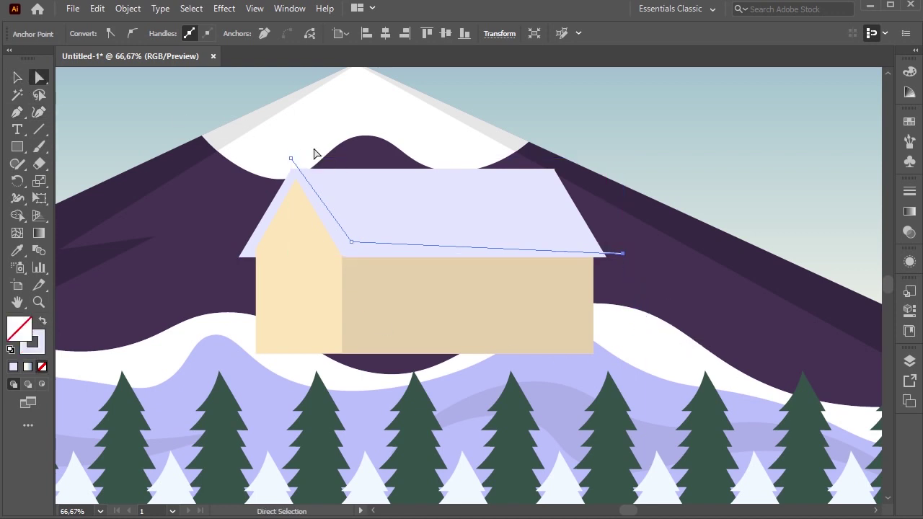
pyautogui.click(290, 158)
pyautogui.hotkey('shift', 'Left')
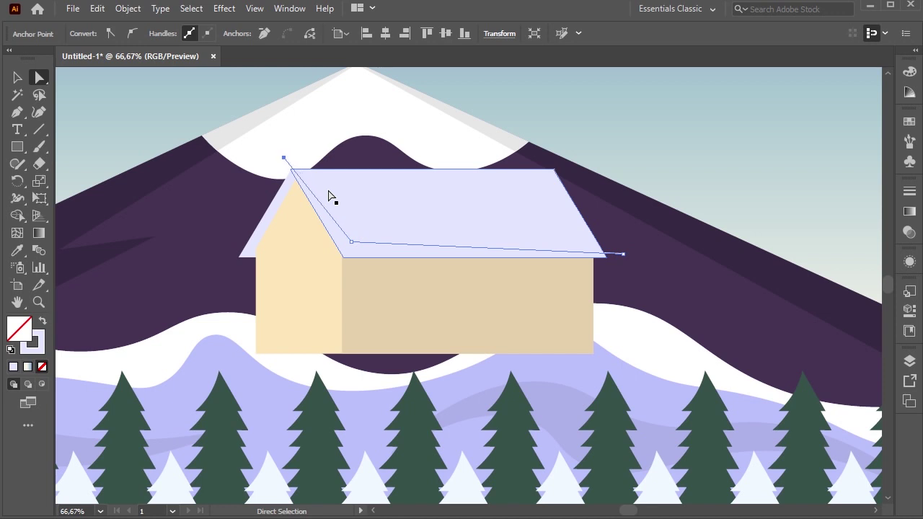
pyautogui.press('v')
pyautogui.click(165, 155)
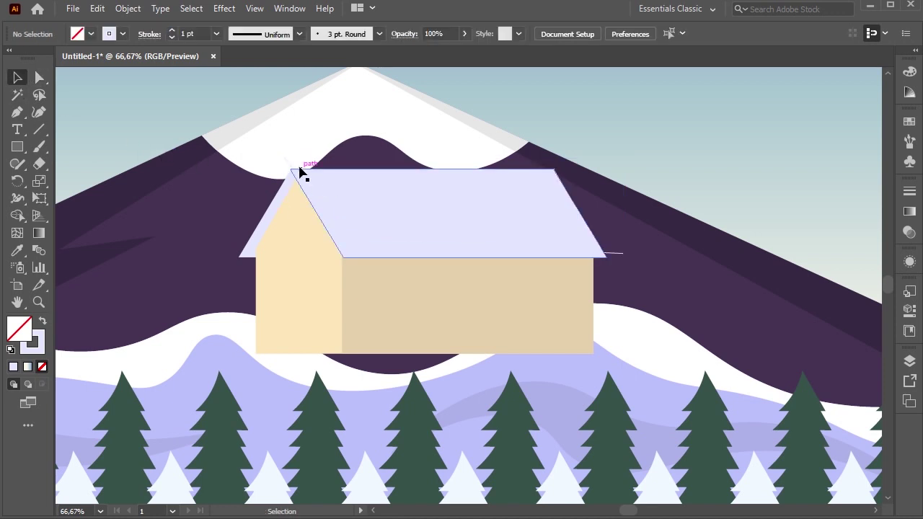
pyautogui.click(288, 161)
pyautogui.click(39, 77)
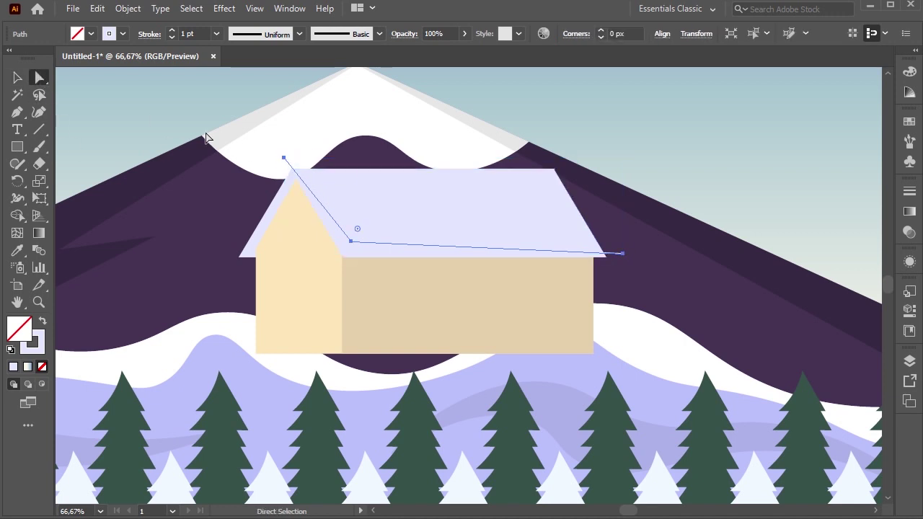
pyautogui.moveTo(289, 165); pyautogui.dragTo(293, 169)
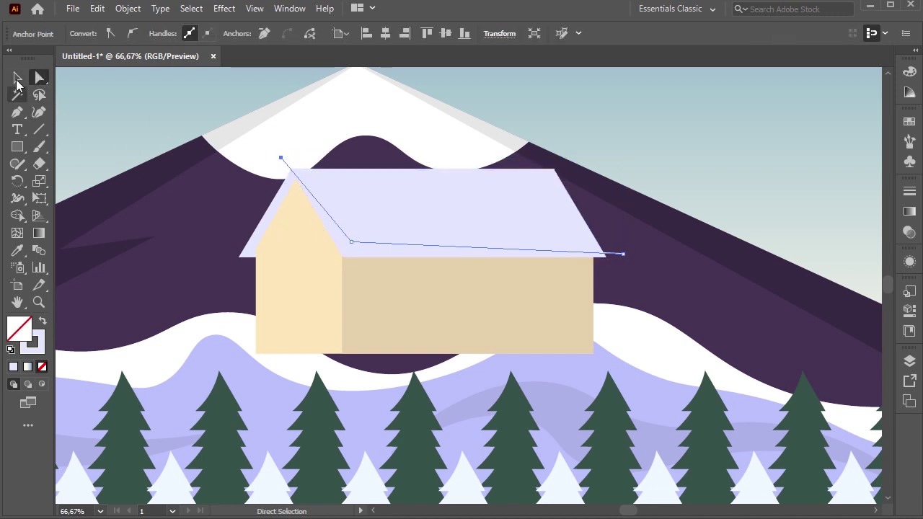
pyautogui.click(17, 77)
pyautogui.click(289, 207)
# Step: Select the lavender roof with the path and split off the roof's front plane using Shape Builder
pyautogui.click(373, 200)
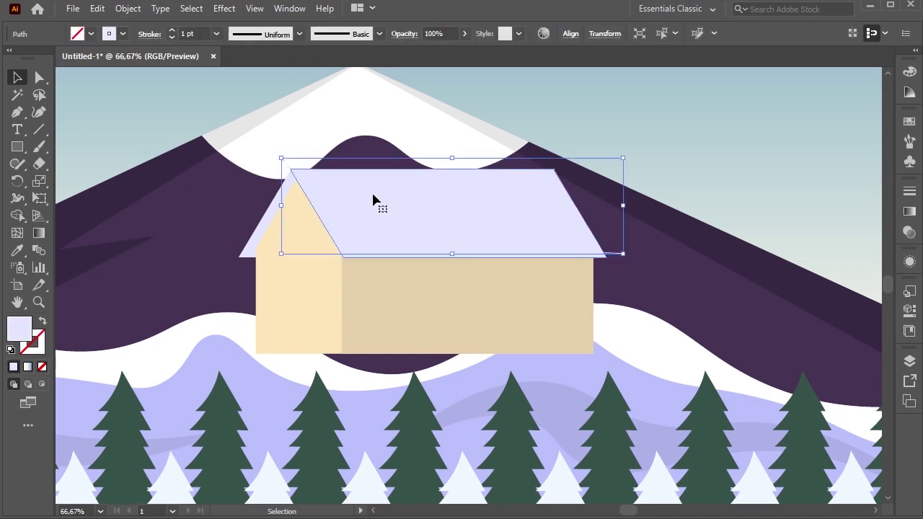
pyautogui.press('a')
pyautogui.press('v')
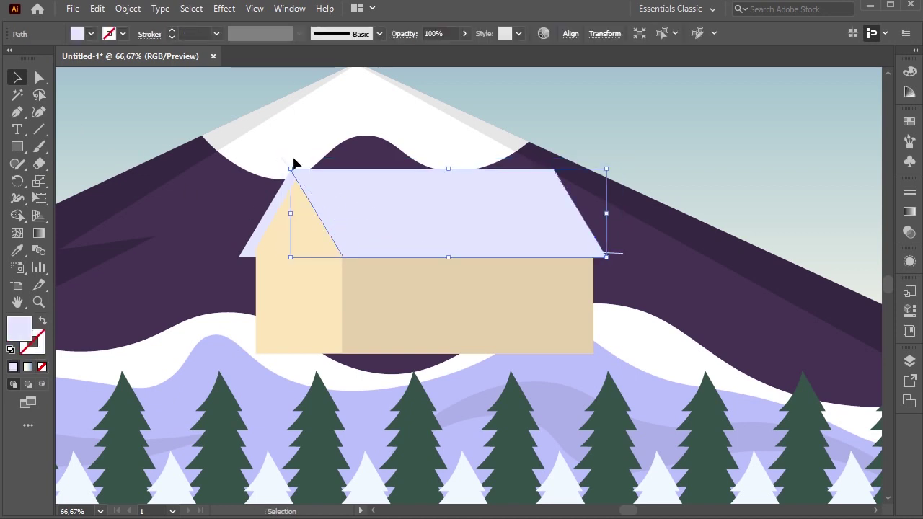
pyautogui.keyDown('shift'); pyautogui.click(618, 257); pyautogui.keyUp('shift')
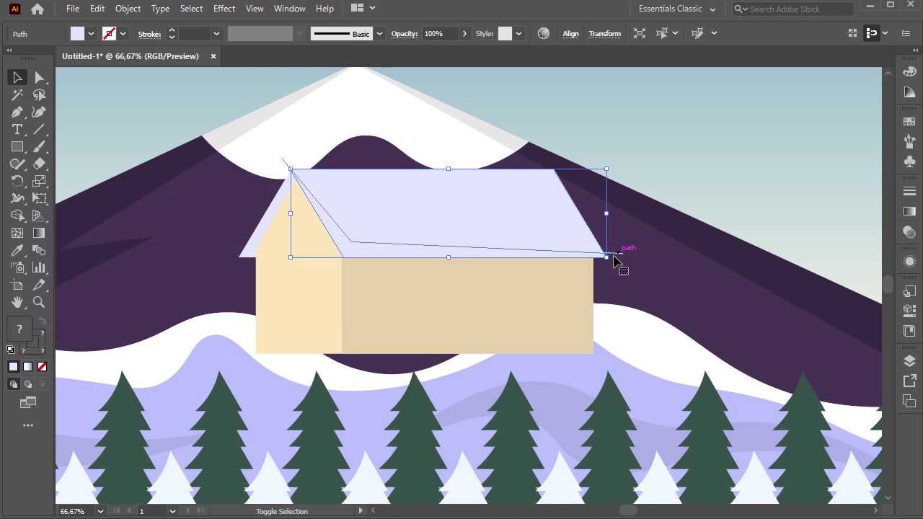
pyautogui.click(17, 215)
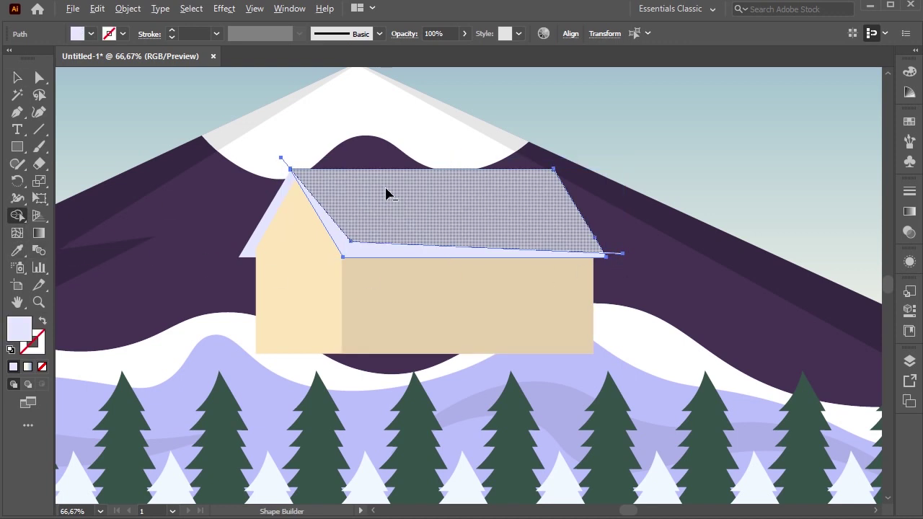
pyautogui.click(17, 77)
pyautogui.click(271, 177)
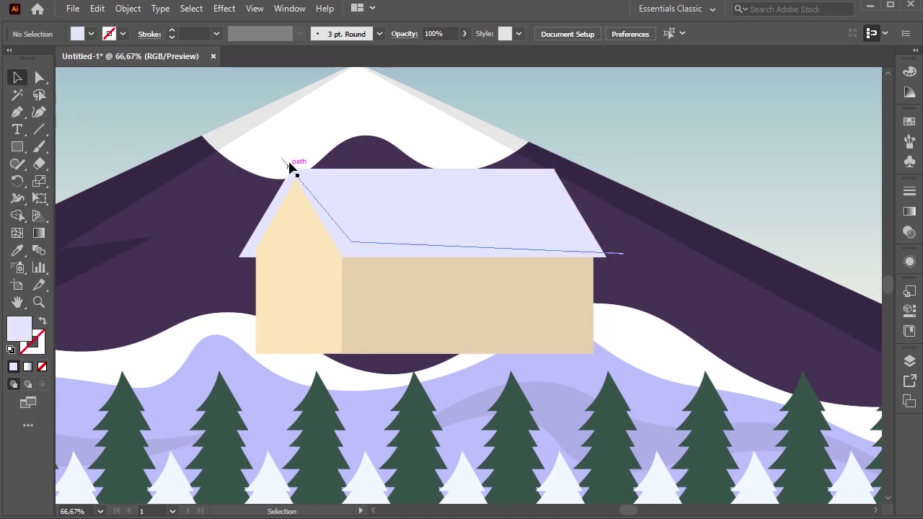
# Step: Darken the larger roof copy's fill to grey-lavender by lowering its brightness in Color Picker
pyautogui.click(286, 164)
pyautogui.click(274, 180)
pyautogui.click(334, 240)
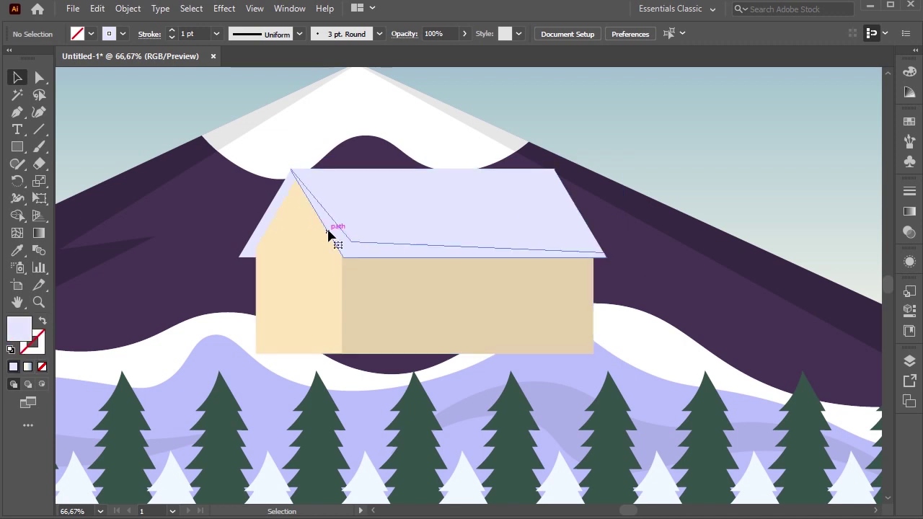
pyautogui.doubleClick(23, 333)
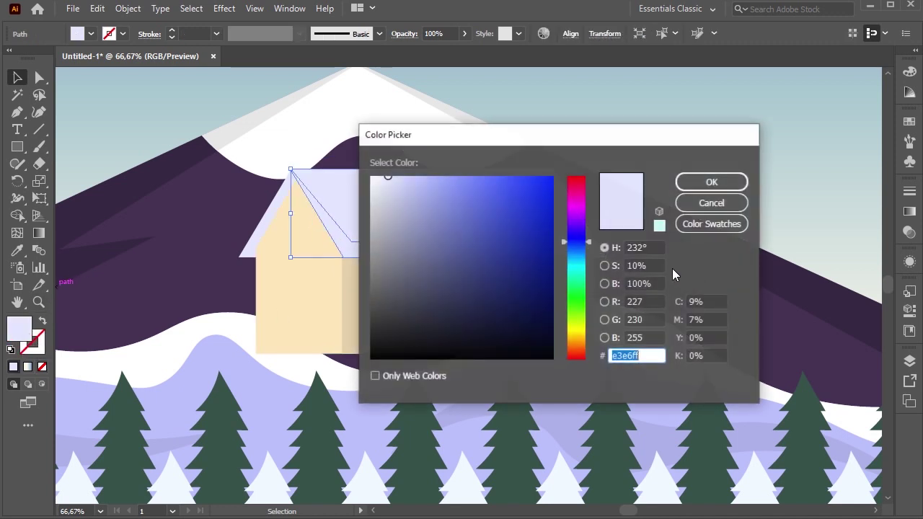
pyautogui.click(662, 283)
pyautogui.press('Down')
pyautogui.press('Down')
pyautogui.press('Down')
pyautogui.press('Down')
pyautogui.press('Down')
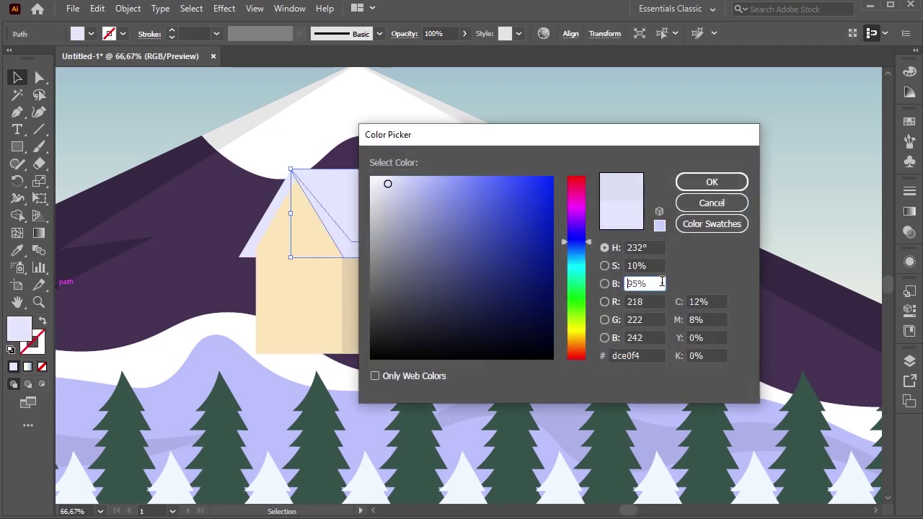
pyautogui.press('Down')
pyautogui.press('Down')
pyautogui.press('Down')
pyautogui.press('Down')
pyautogui.press('Down')
pyautogui.press('Down')
pyautogui.press('Down')
pyautogui.press('Down')
pyautogui.press('Down')
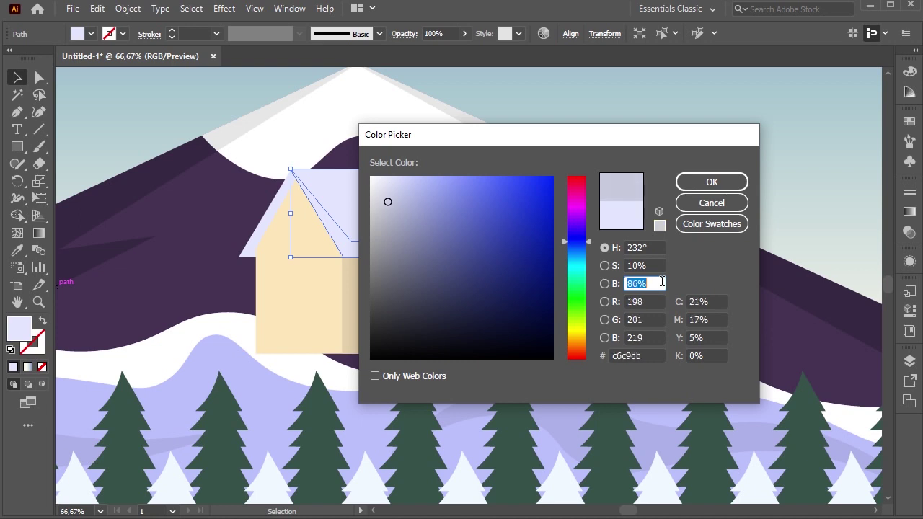
pyautogui.click(712, 183)
pyautogui.click(676, 267)
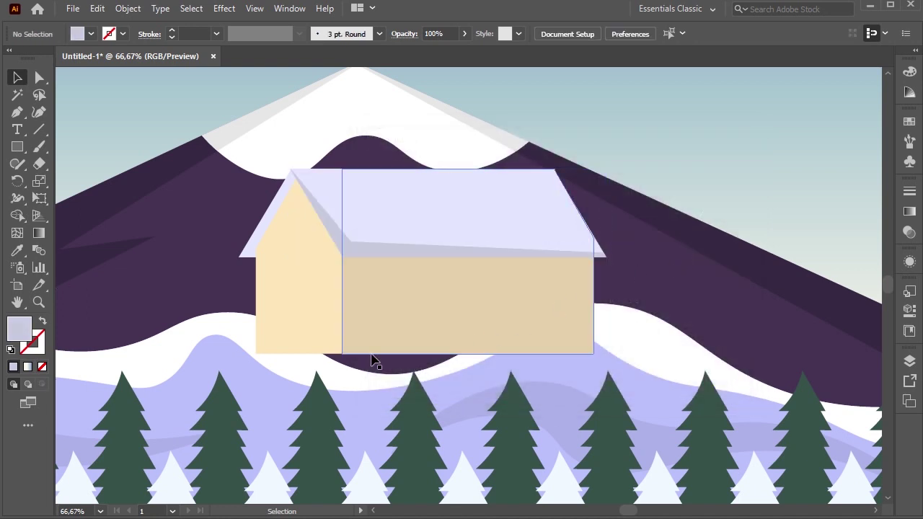
# Step: Nudge the top roof shape right so a shaded strip shows along its lower edge
pyautogui.click(253, 247)
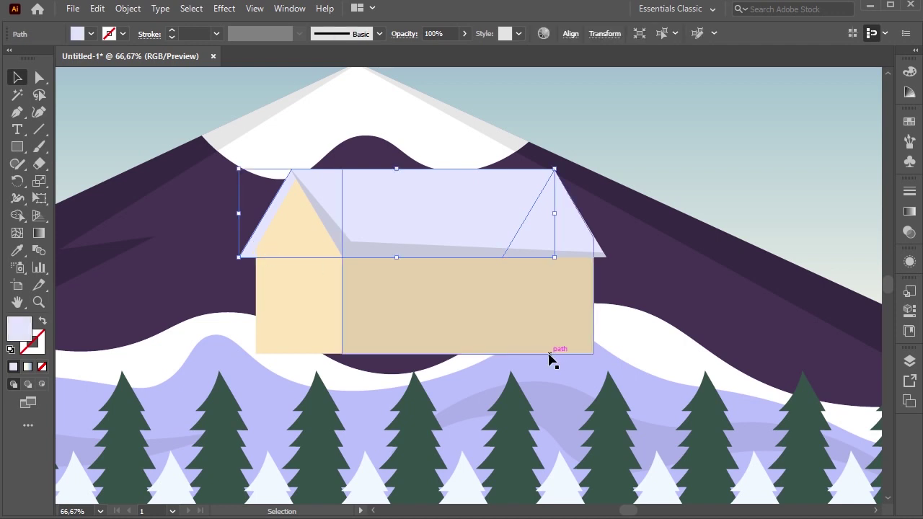
pyautogui.press('a')
pyautogui.press('v')
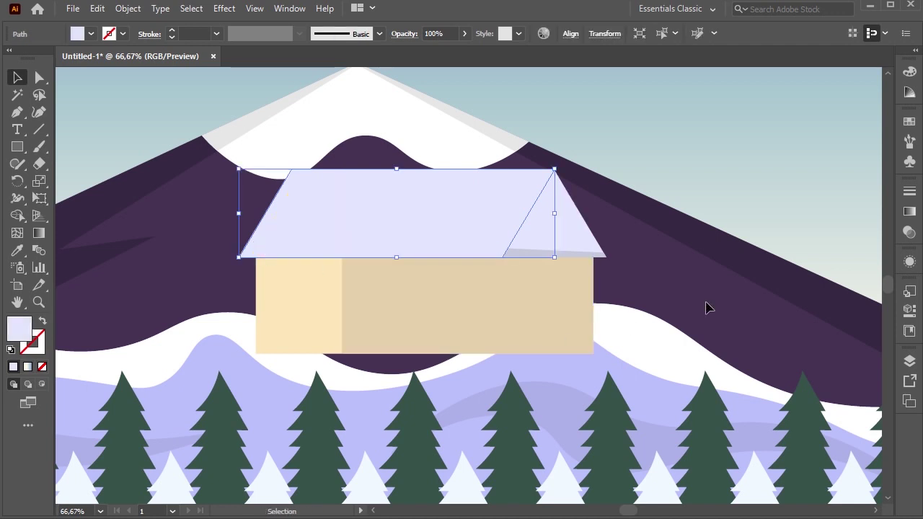
pyautogui.press('Right')
pyautogui.press('Right')
pyautogui.press('Right')
pyautogui.press('Right')
pyautogui.press('Right')
pyautogui.press('Right')
pyautogui.press('Right')
pyautogui.press('Right')
pyautogui.press('Right')
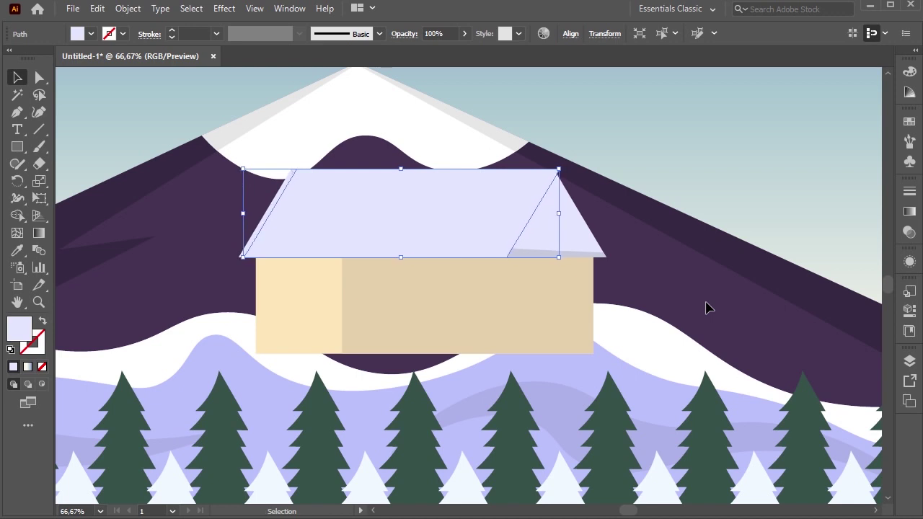
pyautogui.press('Right')
# Step: Draw a straight line from the roof peak down along the gable edge
pyautogui.click(216, 229)
pyautogui.hotkey('ctrl', 'z')
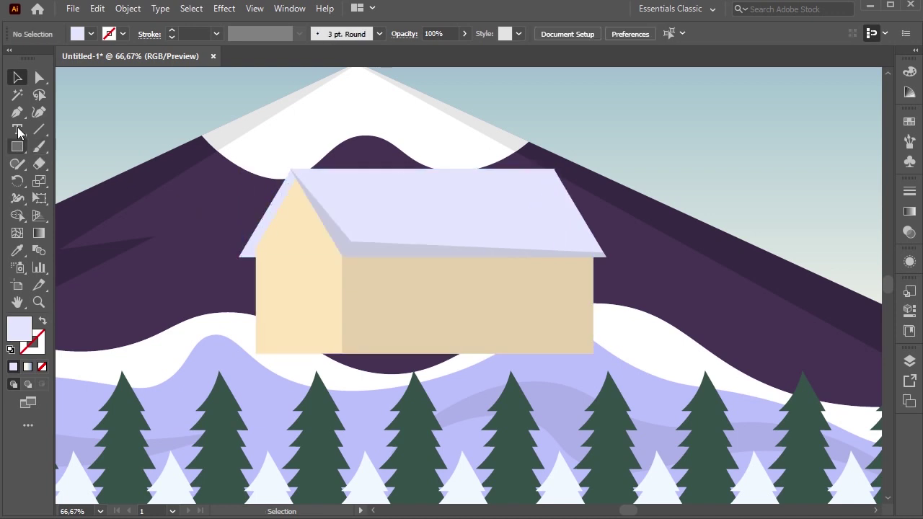
pyautogui.click(17, 112)
pyautogui.click(306, 158)
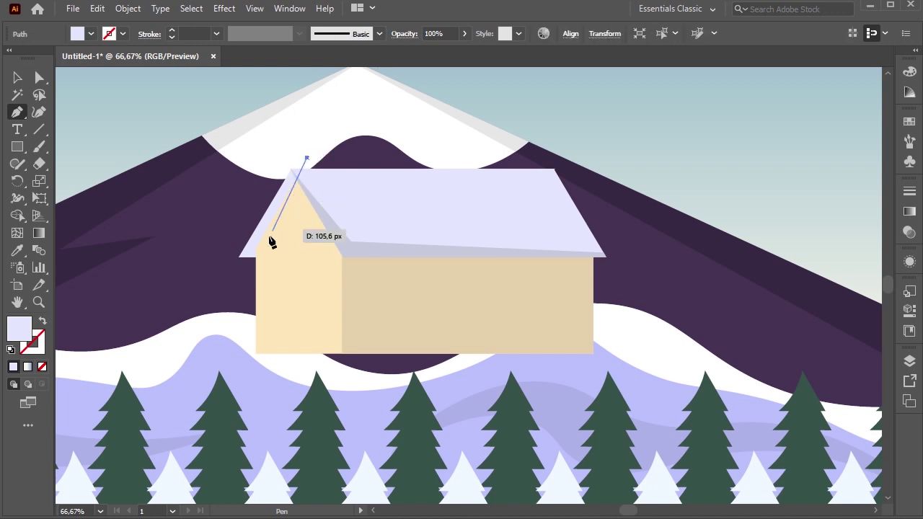
pyautogui.click(240, 279)
pyautogui.press('v')
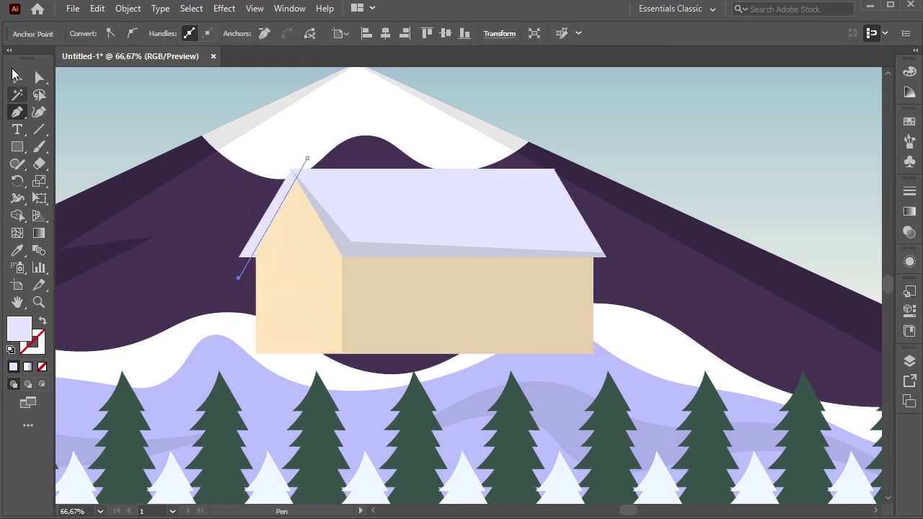
pyautogui.click(209, 292)
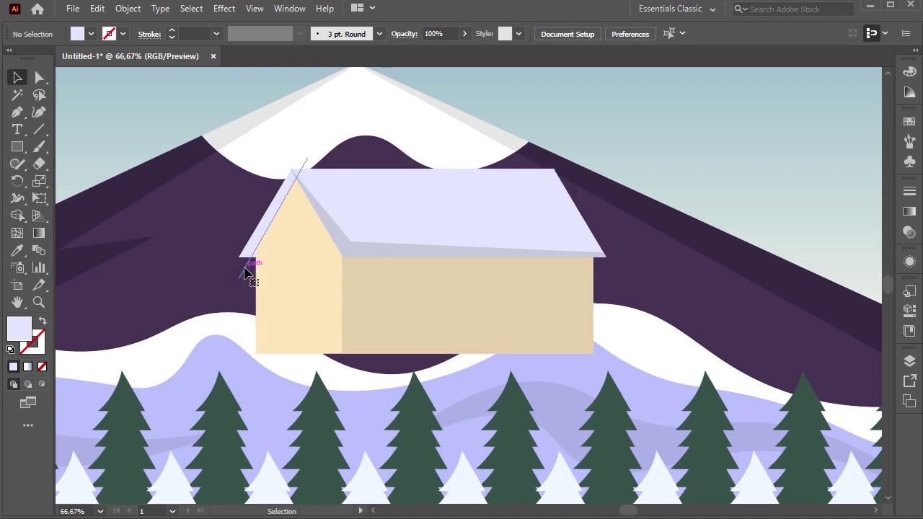
pyautogui.click(245, 271)
pyautogui.press('Left')
pyautogui.press('Left')
pyautogui.press('Left')
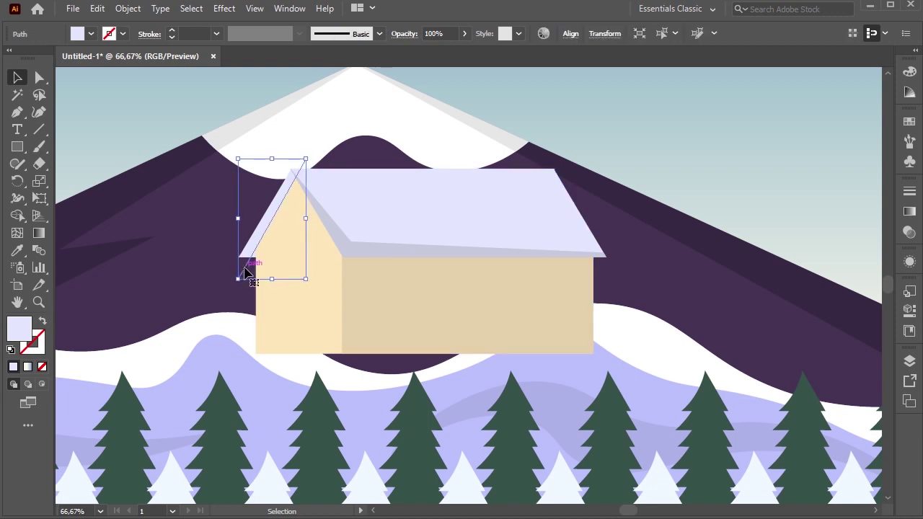
pyautogui.press('Left')
pyautogui.press('Left')
pyautogui.press('Left')
pyautogui.moveTo(245, 273); pyautogui.dragTo(264, 223)
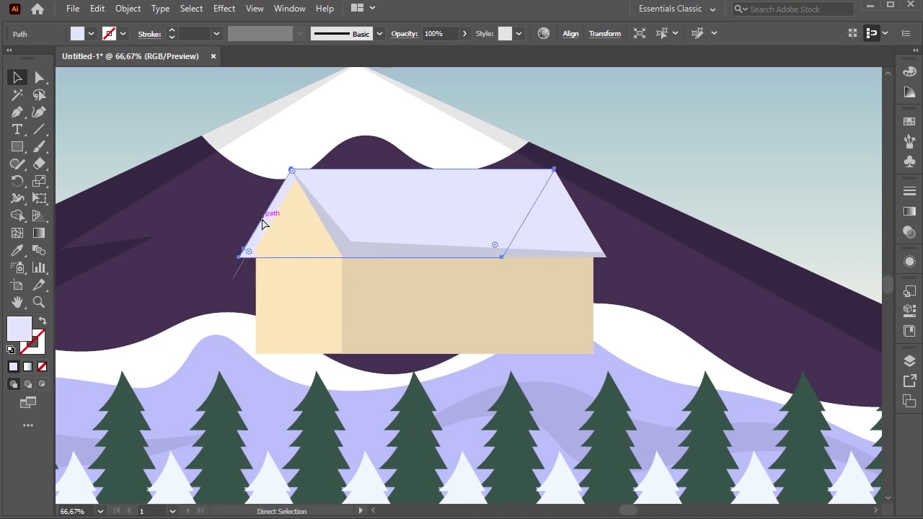
# Step: Bring the roof in front of the gable and split it along the line with Shape Builder
pyautogui.click(264, 221)
pyautogui.hotkey('ctrl', 'shift', ']')
pyautogui.keyDown('shift'); pyautogui.click(243, 268); pyautogui.keyUp('shift')
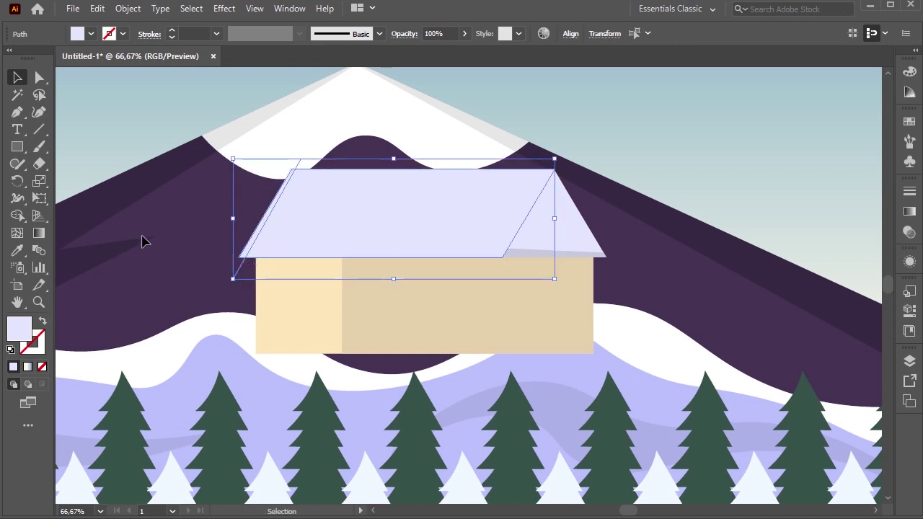
pyautogui.click(21, 215)
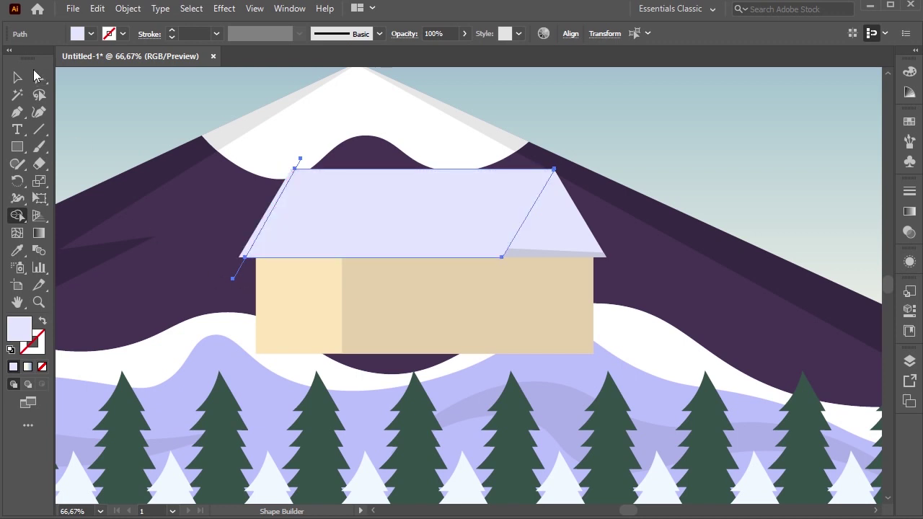
pyautogui.press('v')
pyautogui.click(215, 274)
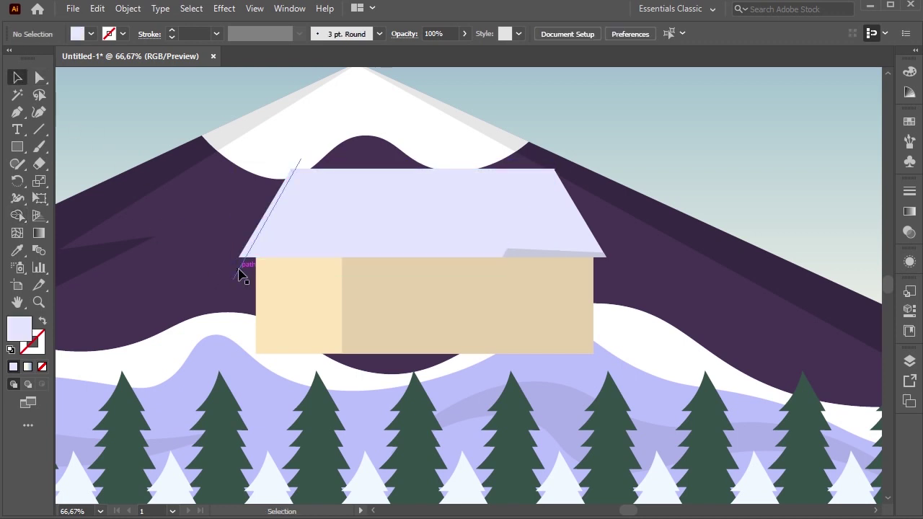
# Step: Give the roof's narrow left strip the grey-lavender shadow colour and send it backward
pyautogui.click(309, 241)
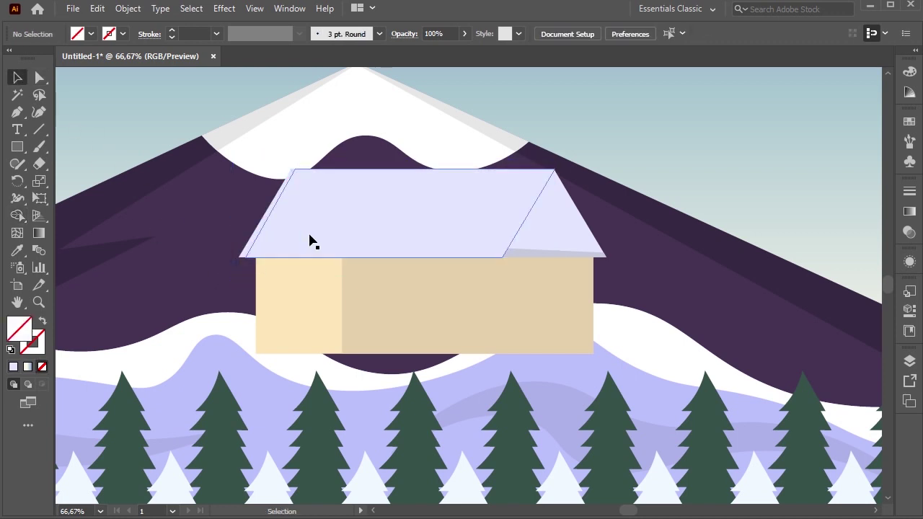
pyautogui.click(18, 251)
pyautogui.click(527, 252)
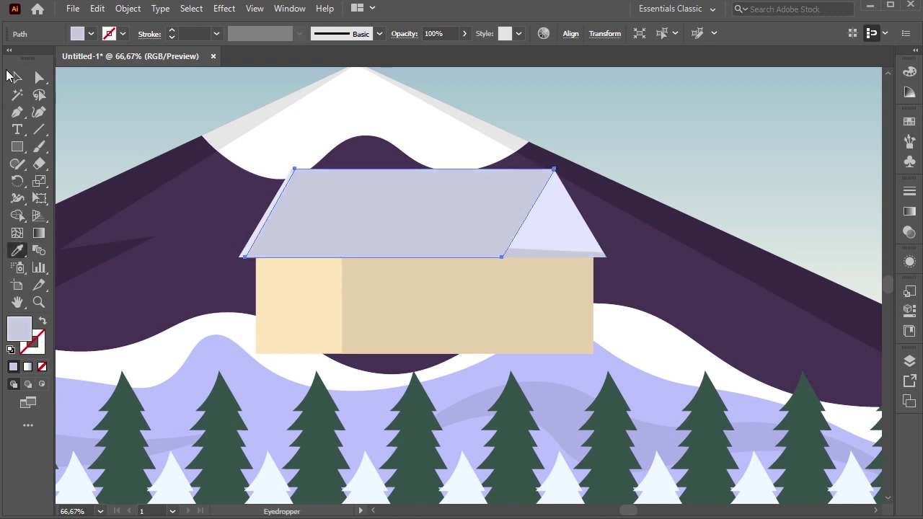
pyautogui.click(17, 79)
pyautogui.press('a')
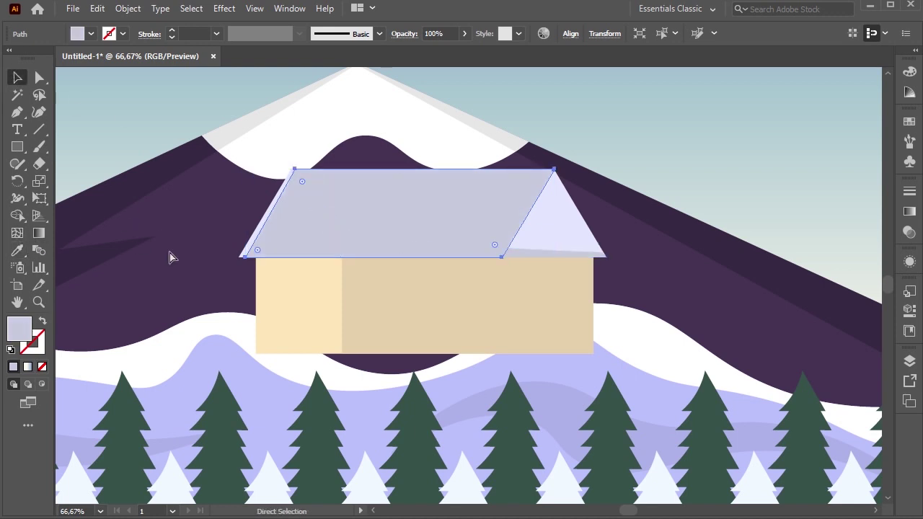
pyautogui.hotkey('ctrl', '[')
pyautogui.hotkey('ctrl', '[')
pyautogui.hotkey('ctrl', '[')
pyautogui.press('v')
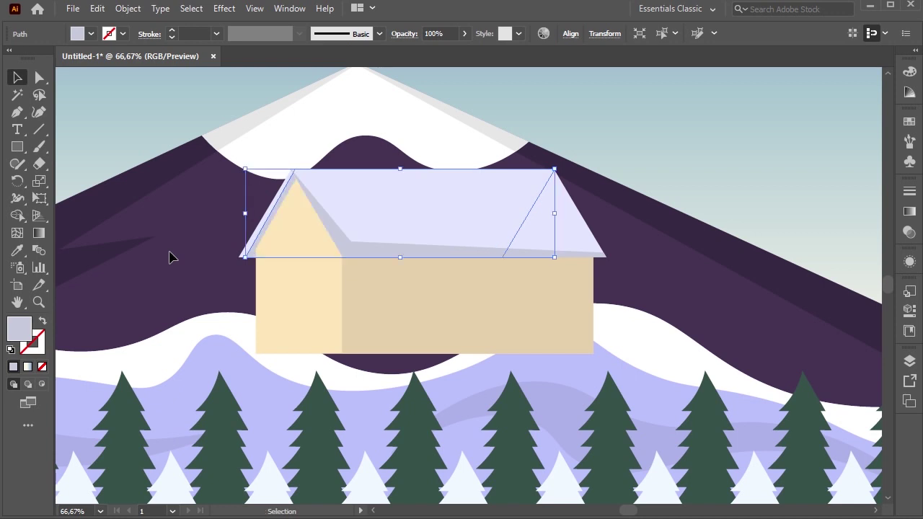
pyautogui.hotkey('ctrl', 'shift', 'a')
pyautogui.scroll(1, 171, 258)
pyautogui.scroll(1, 219, 209)
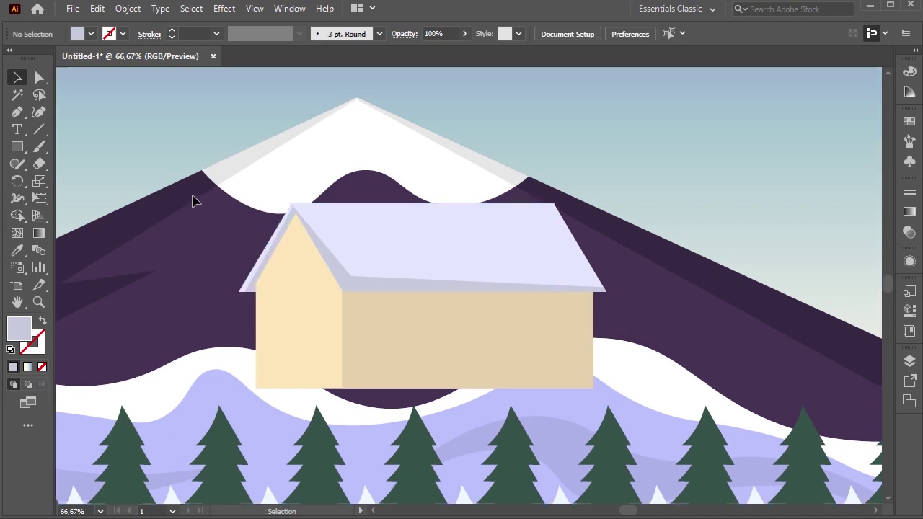
pyautogui.scroll(-3, 192, 200)
# Step: Draw a tall narrow tan chimney rectangle tucked behind the roof
pyautogui.scroll(5, 217, 181)
pyautogui.click(17, 146)
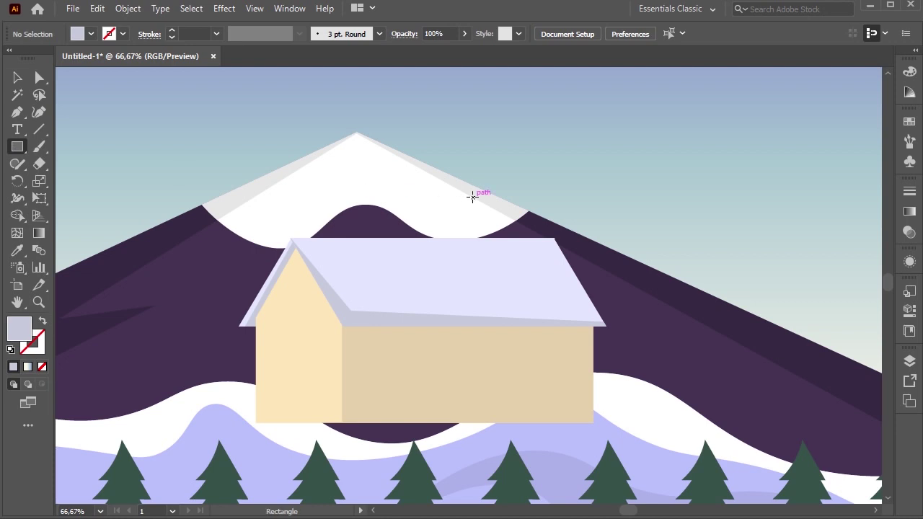
pyautogui.moveTo(460, 195); pyautogui.dragTo(490, 263)
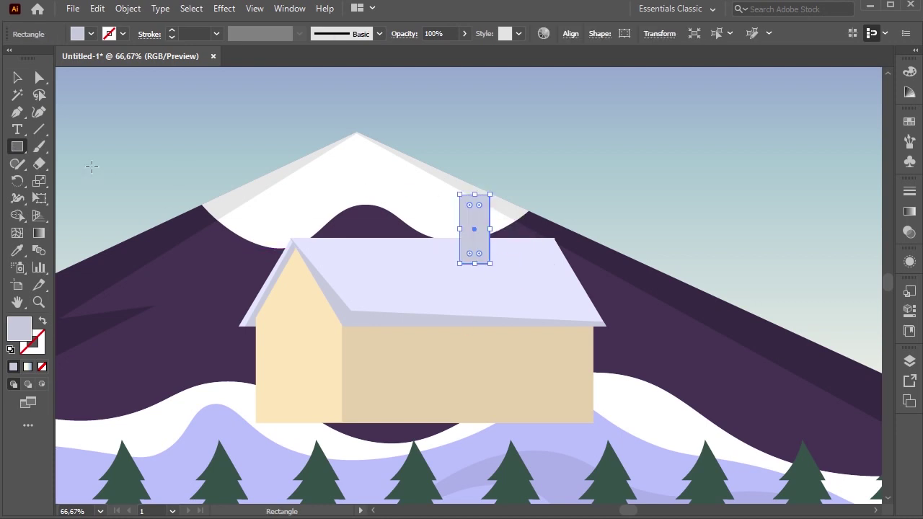
pyautogui.click(17, 250)
pyautogui.click(386, 336)
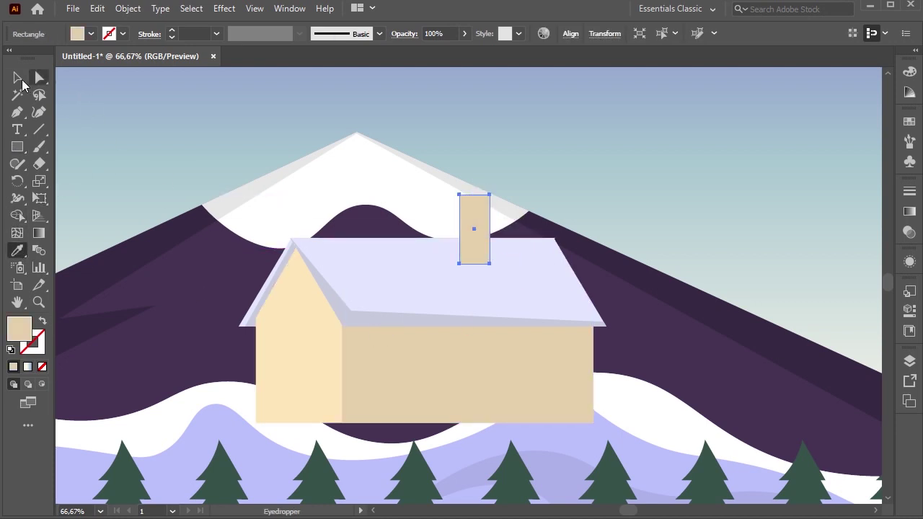
pyautogui.press('v')
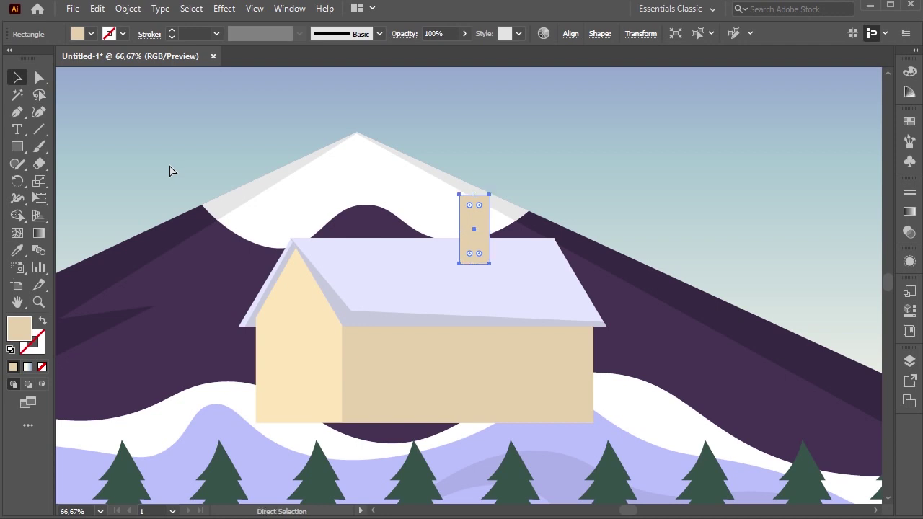
pyautogui.hotkey('ctrl', '[')
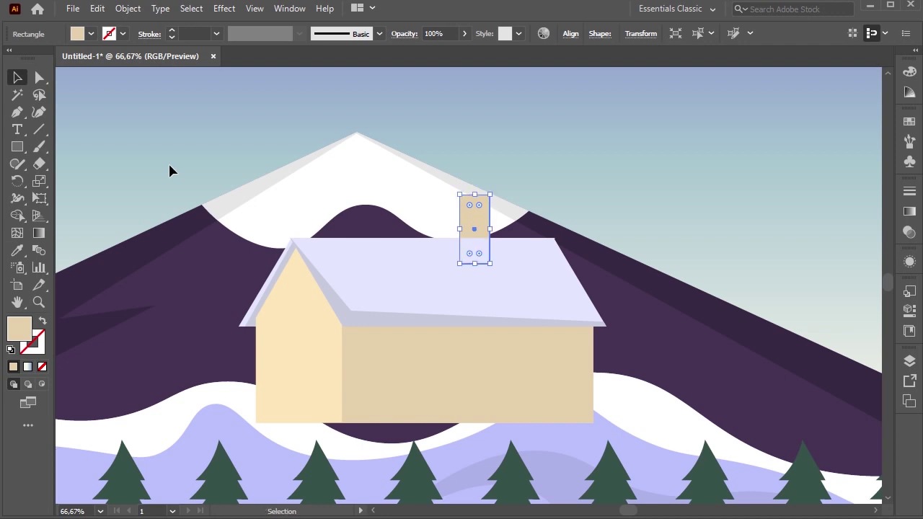
pyautogui.click(167, 108)
pyautogui.scroll(2, 167, 108)
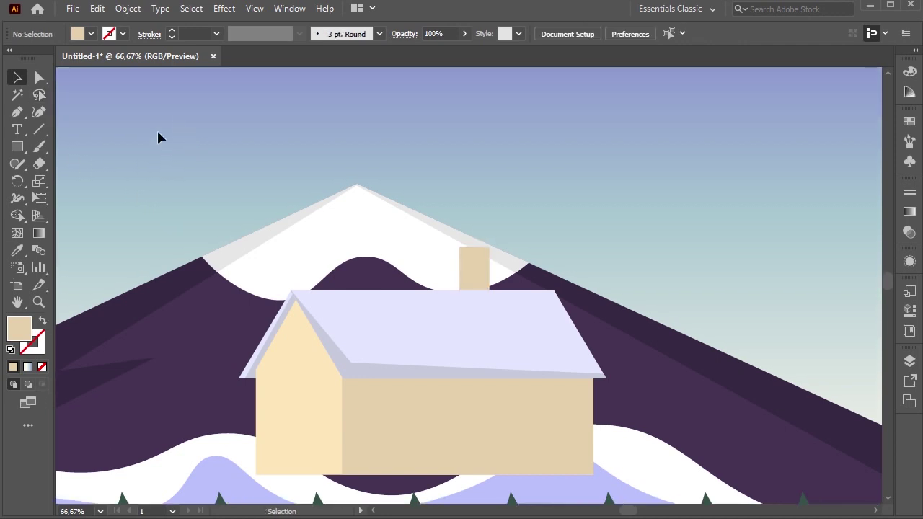
# Step: Draw a closed wavy smoke shape above the chimney with the Curvature tool
pyautogui.hotkey('shift', '`')
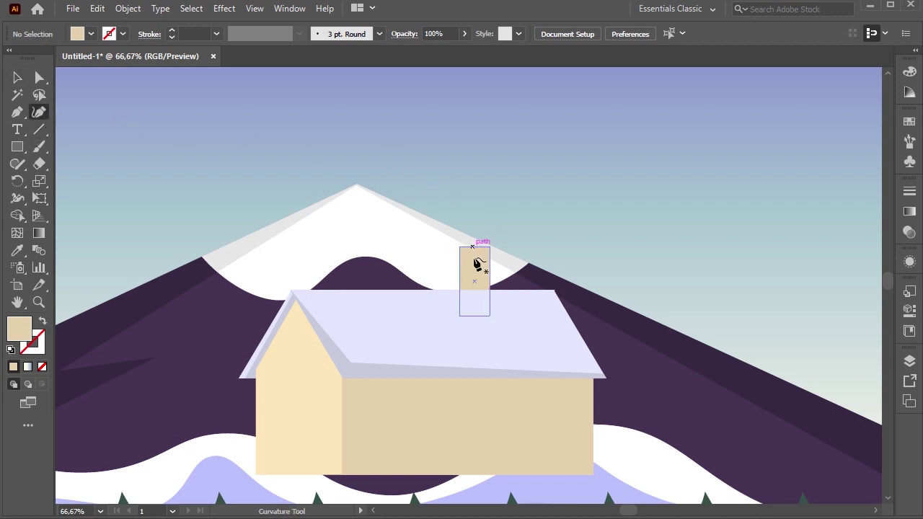
pyautogui.click(477, 259)
pyautogui.click(498, 220)
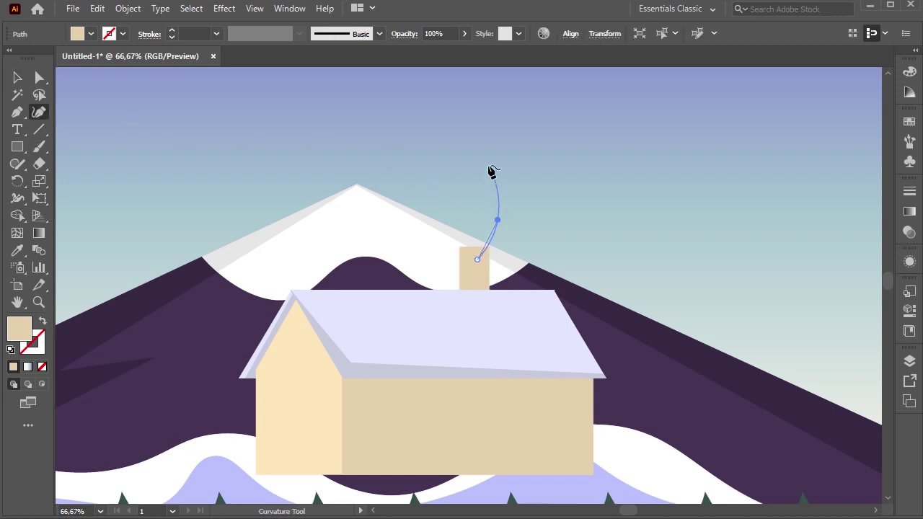
pyautogui.click(489, 157)
pyautogui.click(500, 124)
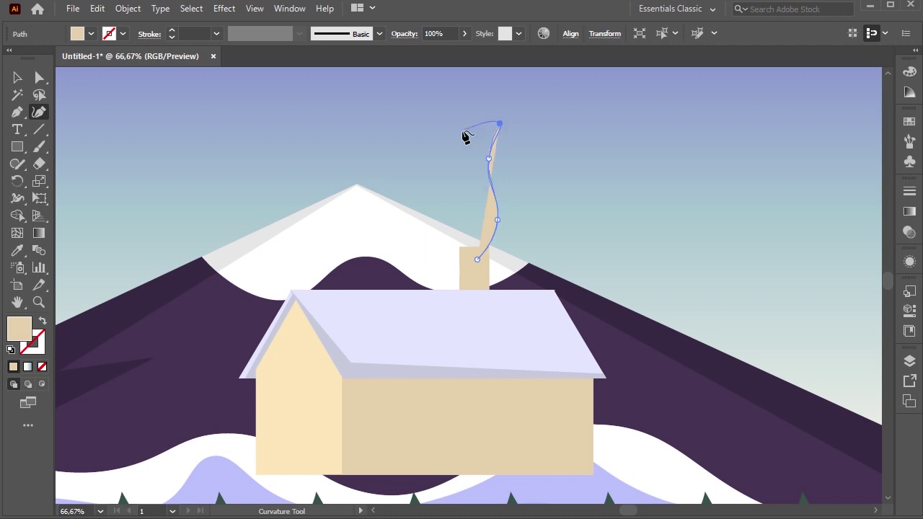
pyautogui.click(469, 116)
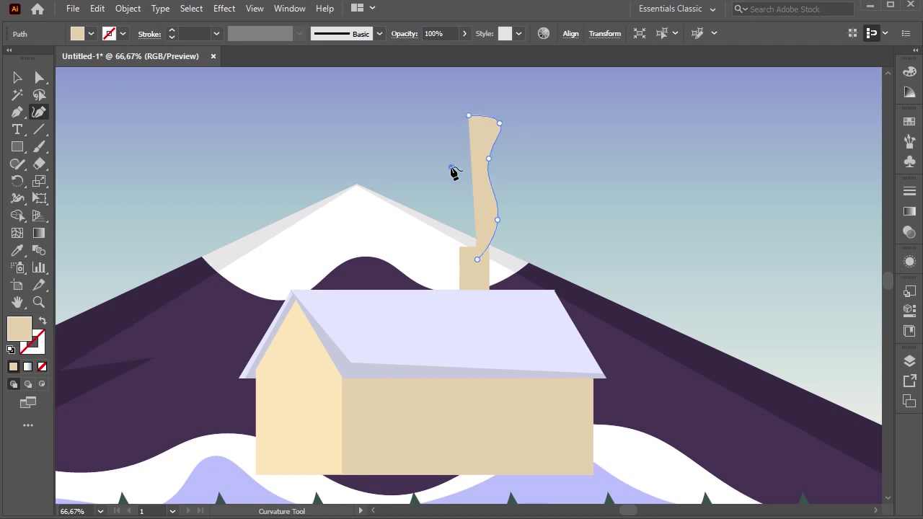
pyautogui.click(451, 167)
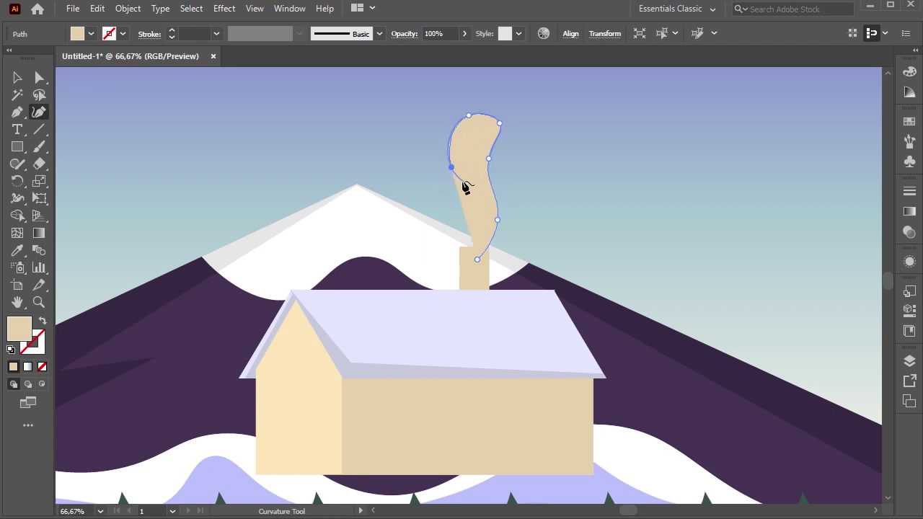
pyautogui.click(463, 181)
pyautogui.click(452, 215)
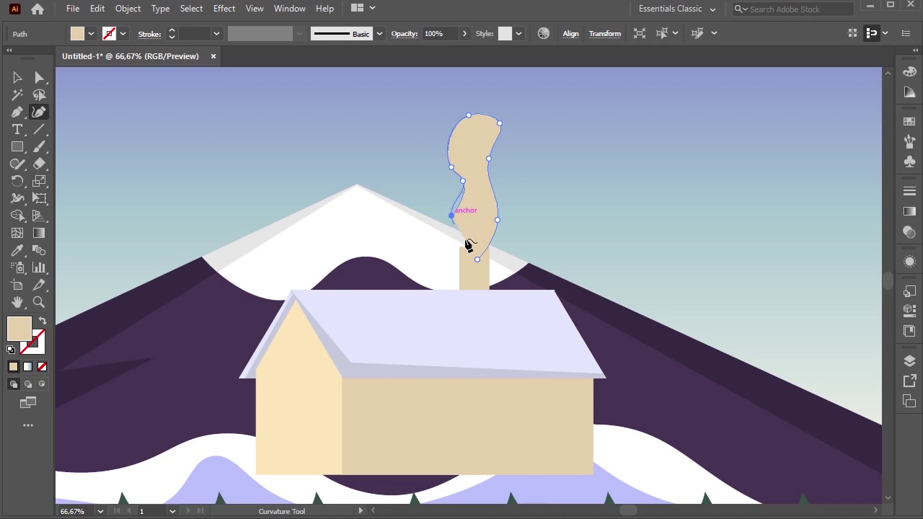
pyautogui.click(476, 259)
pyautogui.click(16, 77)
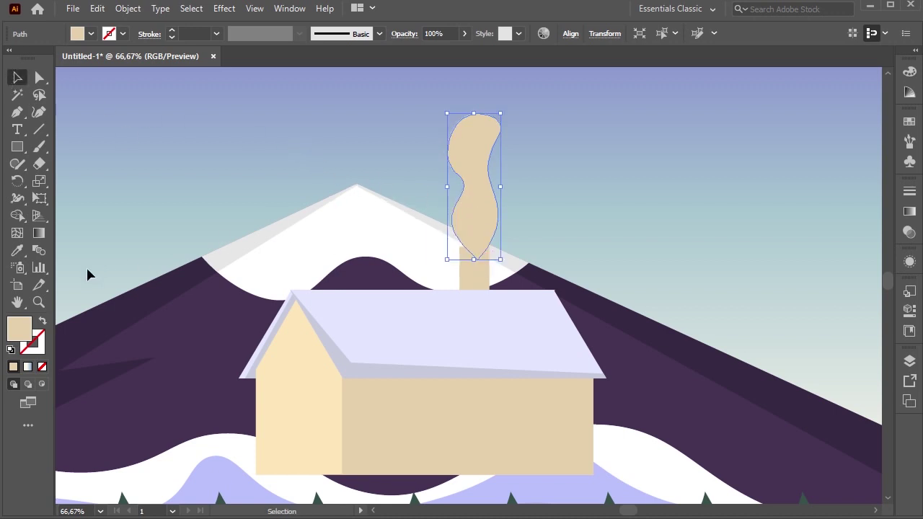
# Step: Make the smoke white with 20% opacity
pyautogui.doubleClick(20, 333)
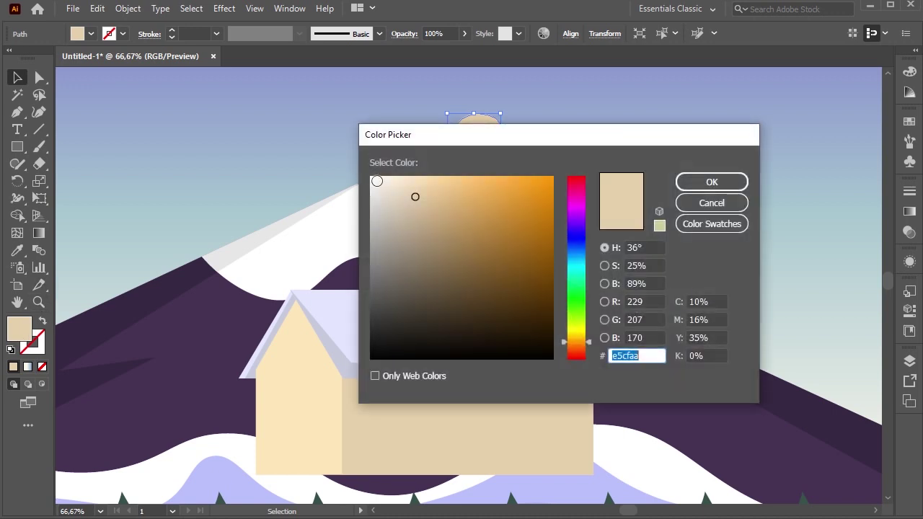
pyautogui.click(372, 177)
pyautogui.click(712, 183)
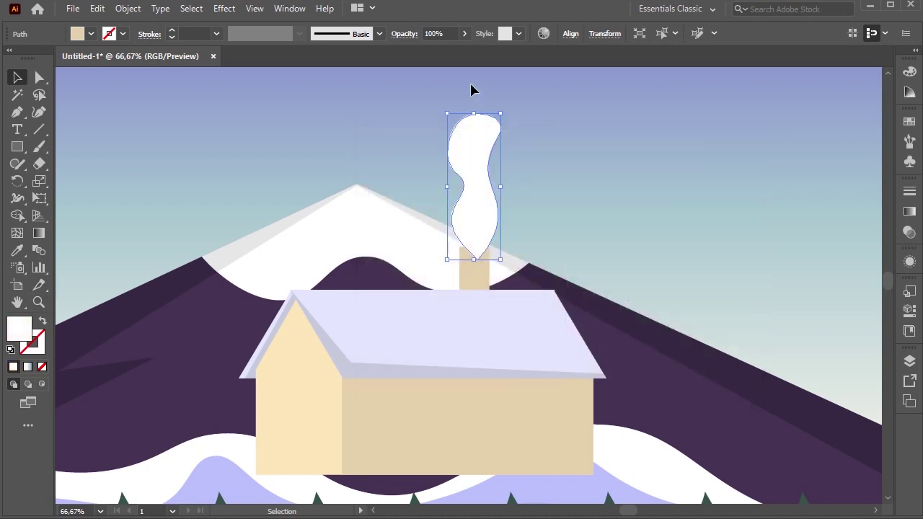
pyautogui.doubleClick(434, 33)
pyautogui.write('20')
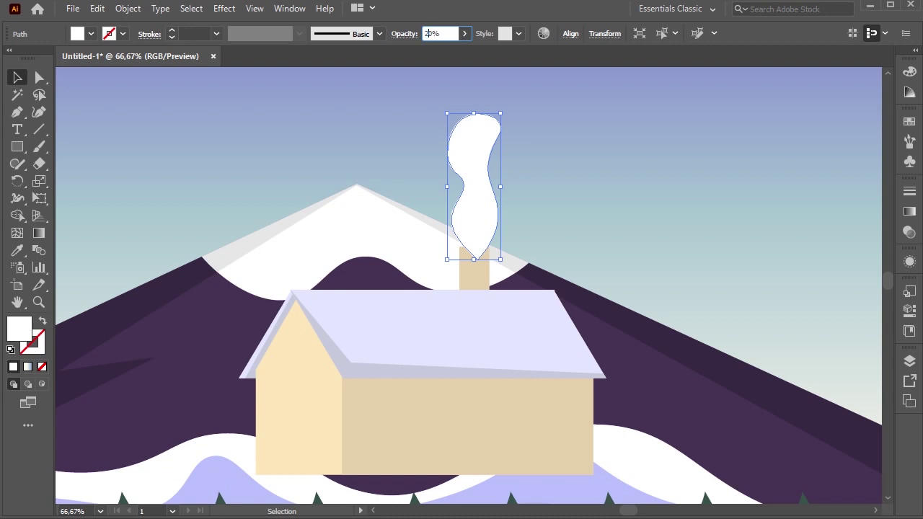
pyautogui.press('Return')
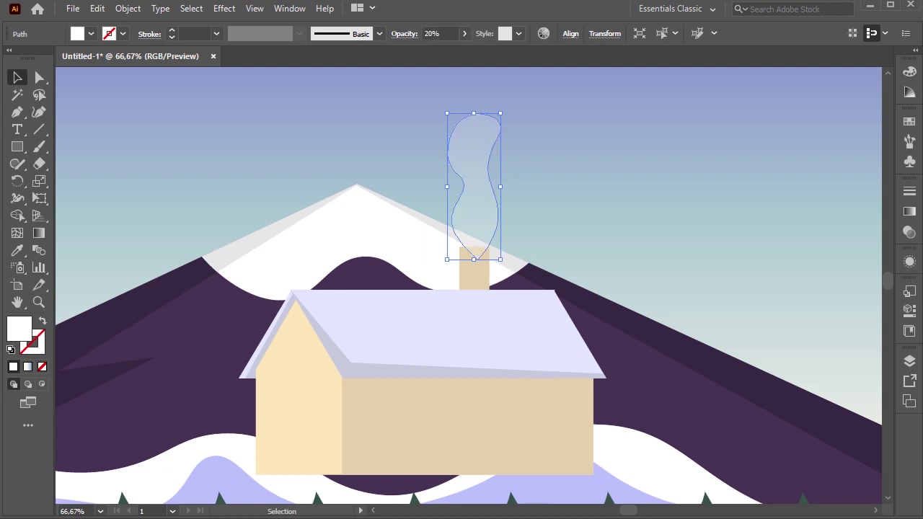
pyautogui.click(321, 181)
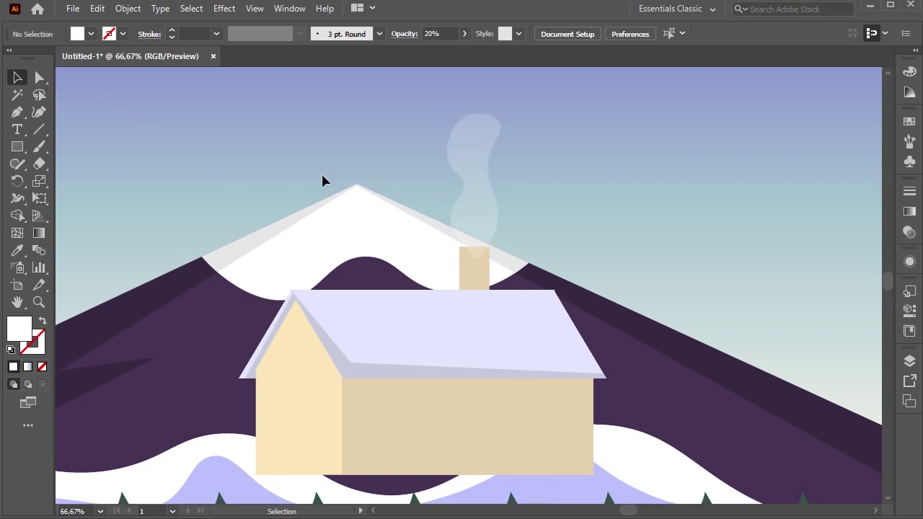
# Step: Scale a smaller smoke copy and nudge it to sit inside the original plume
pyautogui.click(474, 189)
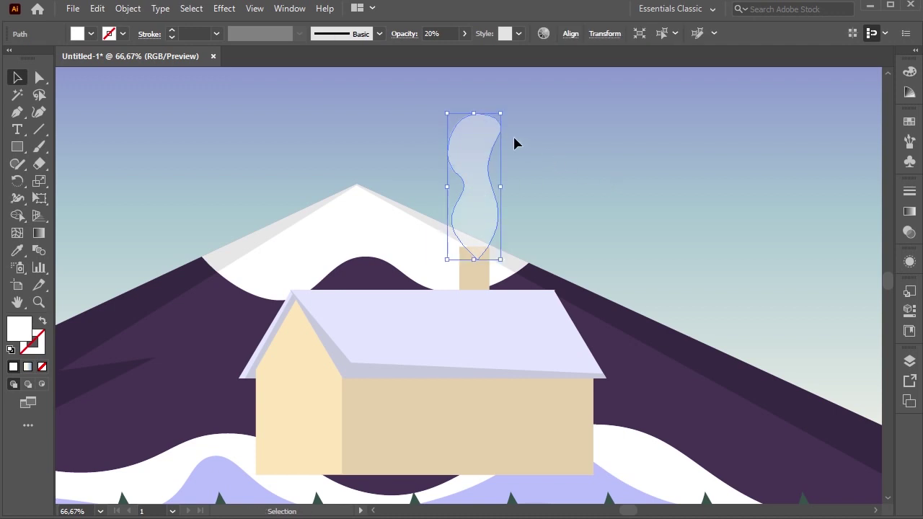
pyautogui.moveTo(503, 113); pyautogui.dragTo(498, 141)
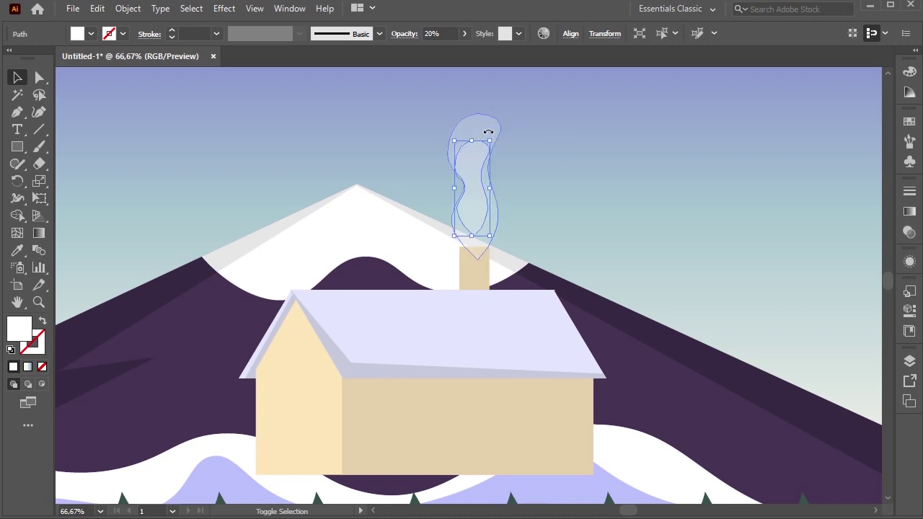
pyautogui.hotkey('shift', 'Up')
pyautogui.hotkey('shift', 'Up')
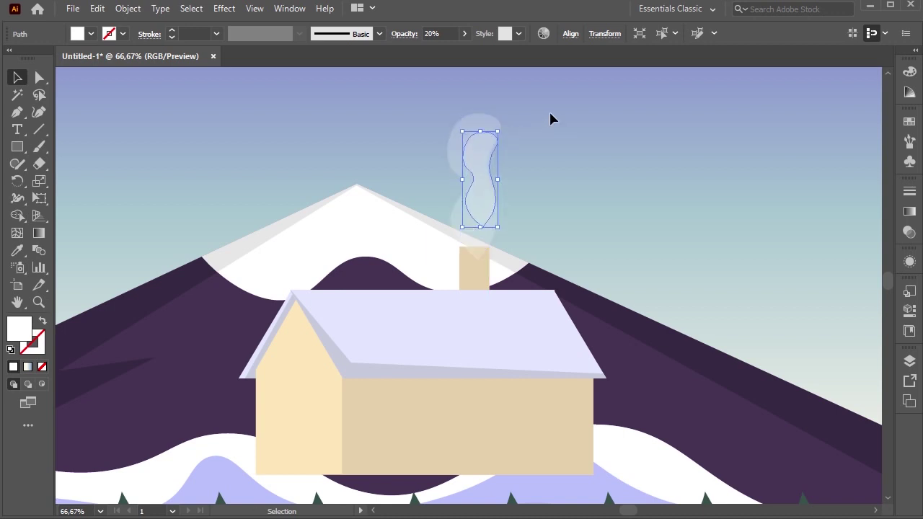
pyautogui.press('Left')
pyautogui.press('Left')
pyautogui.press('Left')
pyautogui.press('Left')
pyautogui.press('Left')
pyautogui.press('Left')
pyautogui.press('Left')
pyautogui.press('Left')
pyautogui.press('Left')
pyautogui.press('Left')
pyautogui.press('Left')
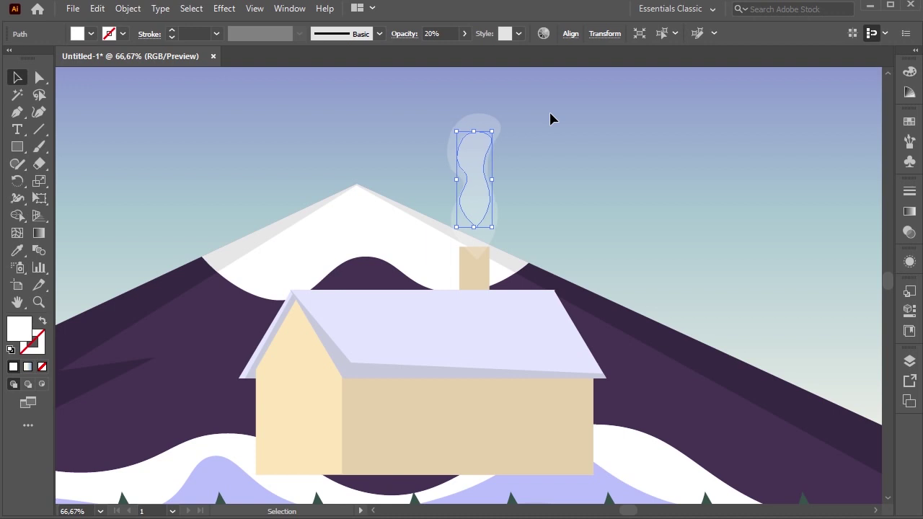
pyautogui.press('Down')
pyautogui.press('Down')
pyautogui.press('Down')
pyautogui.press('Down')
pyautogui.press('Down')
pyautogui.press('Down')
pyautogui.press('Down')
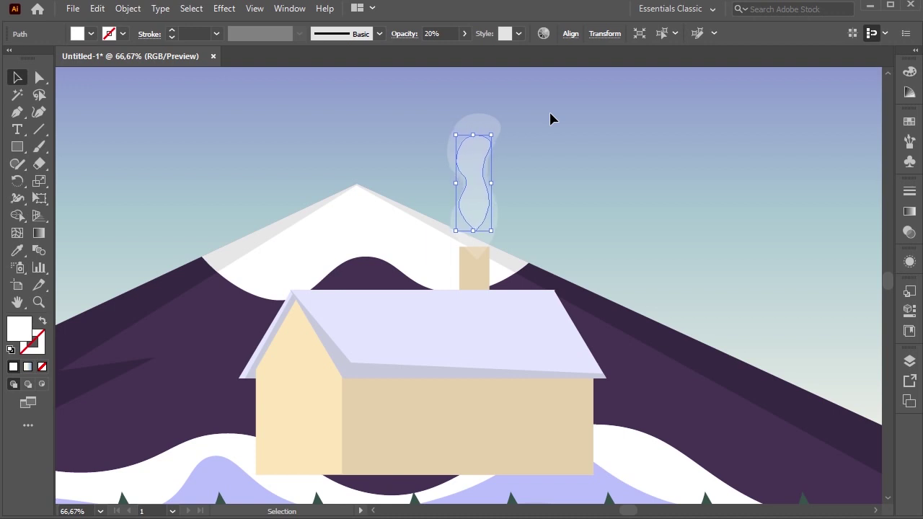
# Step: Marquee both smoke shapes and nudge them down and left together
pyautogui.moveTo(424, 156); pyautogui.dragTo(556, 224)
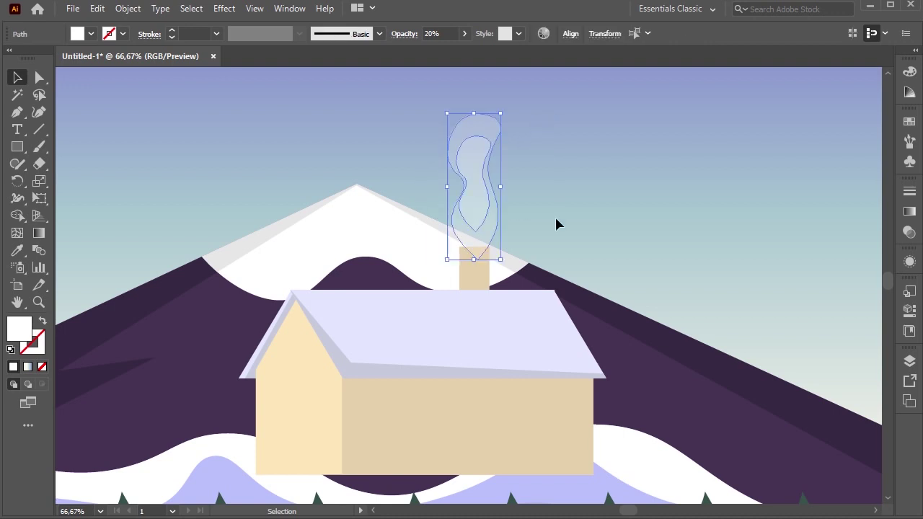
pyautogui.press('a')
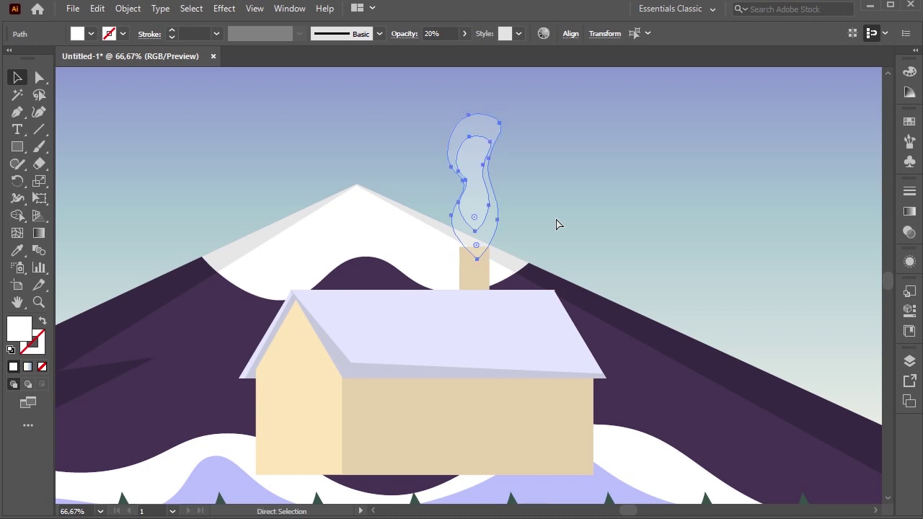
pyautogui.press('v')
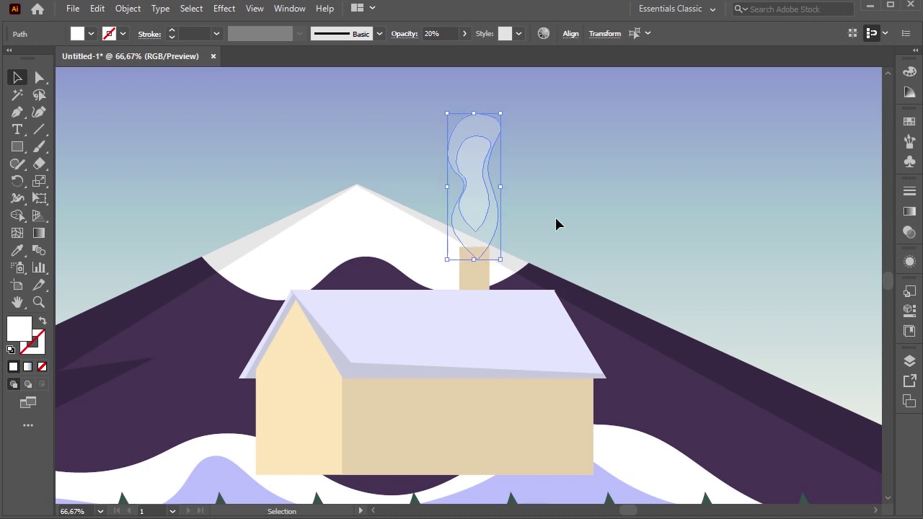
pyautogui.press('Down')
pyautogui.press('Down')
pyautogui.press('Down')
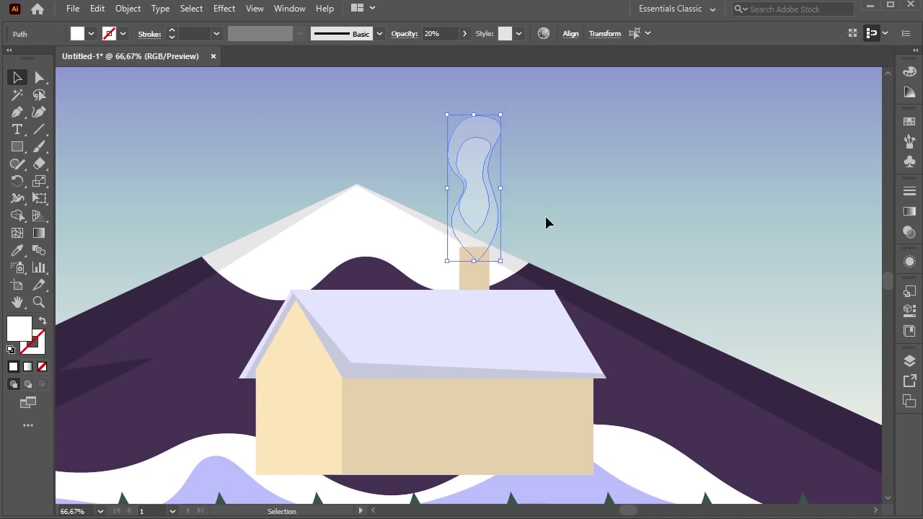
pyautogui.press('Left')
pyautogui.press('Left')
pyautogui.click(545, 213)
# Step: Group the house with its smoke and fit the whole artboard in view
pyautogui.scroll(-1, 260, 140)
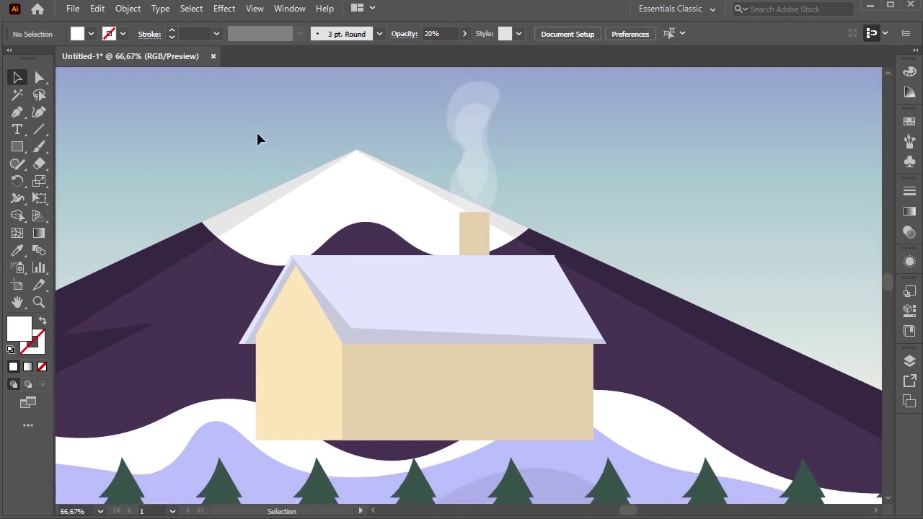
pyautogui.moveTo(404, 274); pyautogui.dragTo(726, 452)
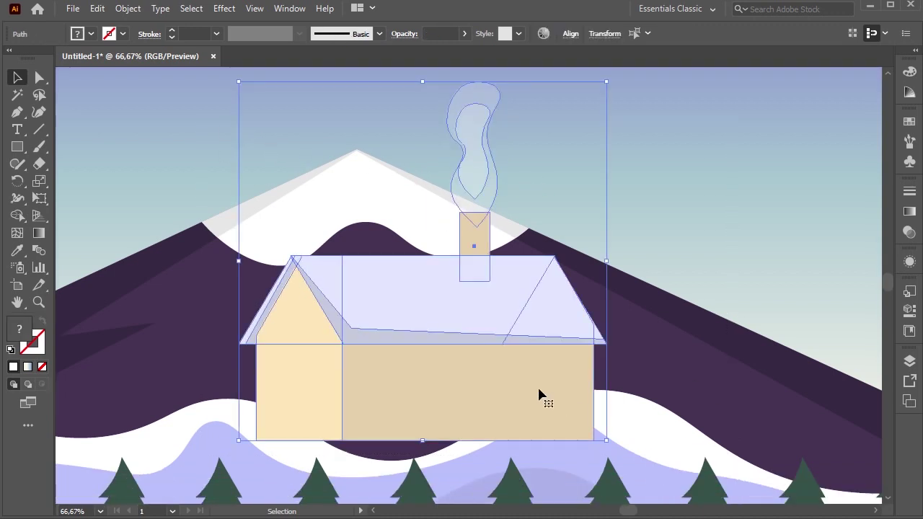
pyautogui.rightClick(465, 300)
pyautogui.click(503, 84)
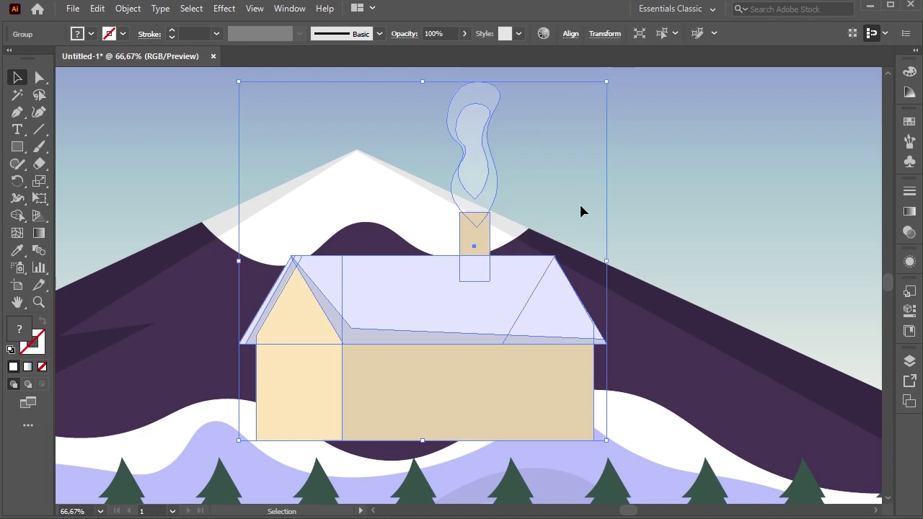
pyautogui.click(581, 210)
pyautogui.hotkey('ctrl', '-')
pyautogui.hotkey('ctrl', '0')
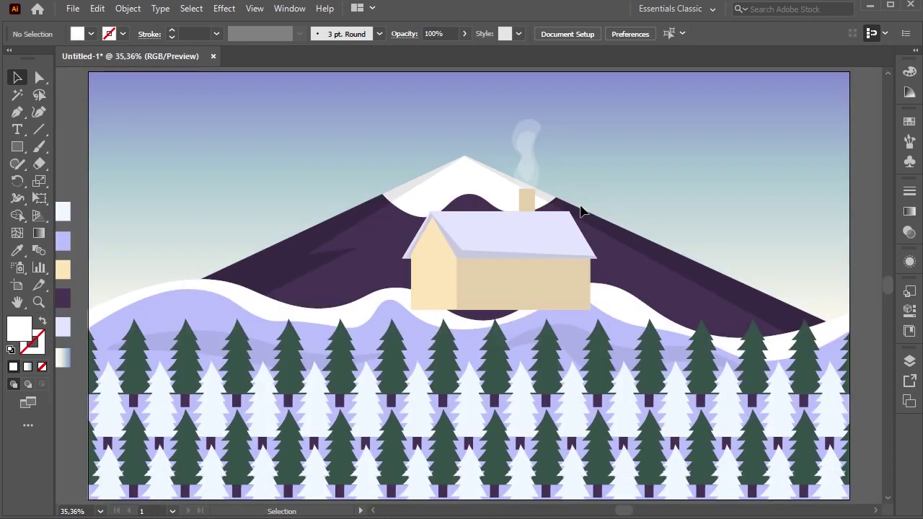
# Step: Scale the house group down and place it on the left snowy hill
pyautogui.click(498, 250)
pyautogui.moveTo(596, 118); pyautogui.dragTo(562, 157)
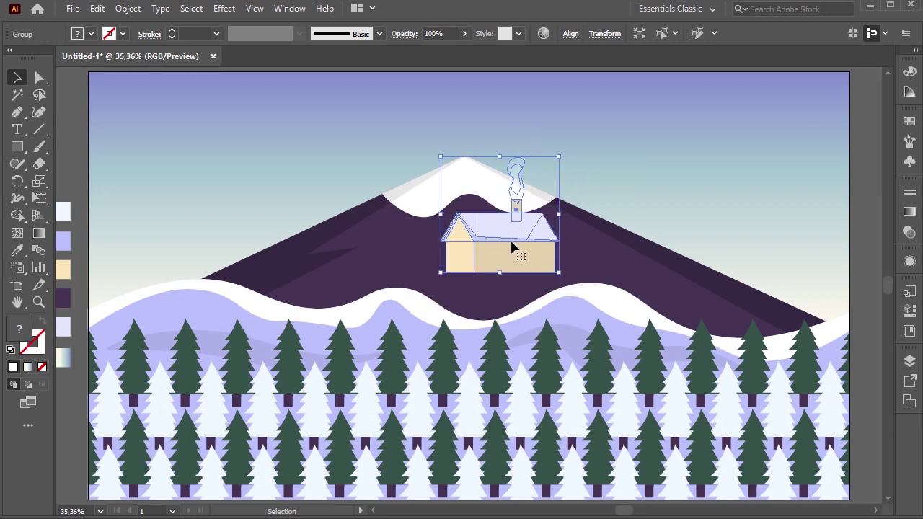
pyautogui.moveTo(438, 274); pyautogui.dragTo(326, 310)
pyautogui.press('a')
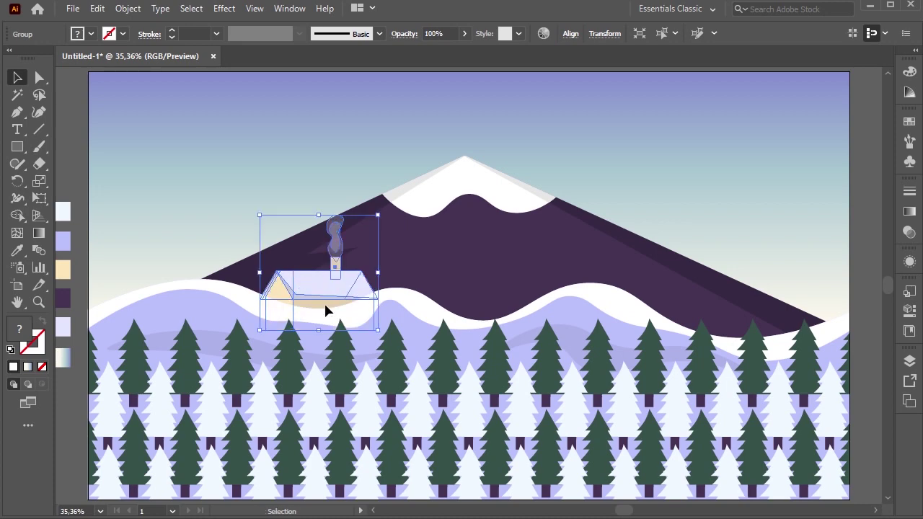
pyautogui.hotkey('ctrl', 'z')
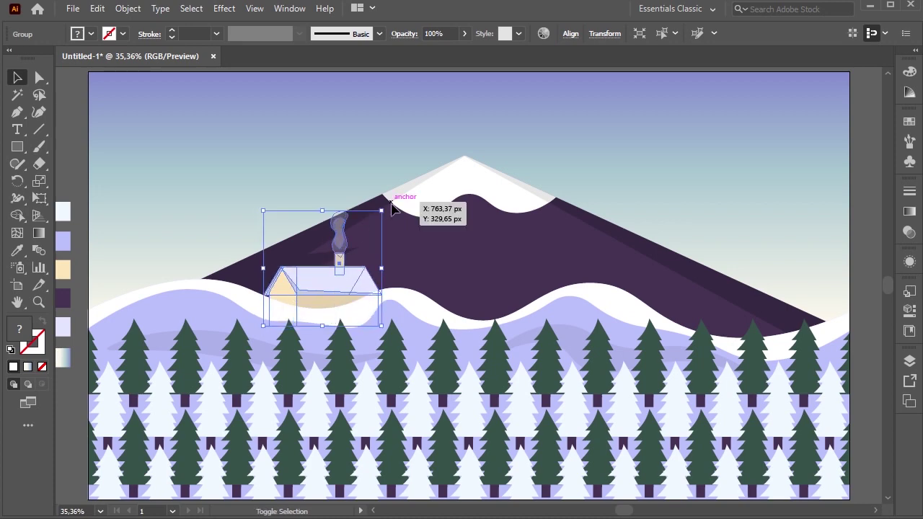
pyautogui.moveTo(382, 212); pyautogui.dragTo(355, 248)
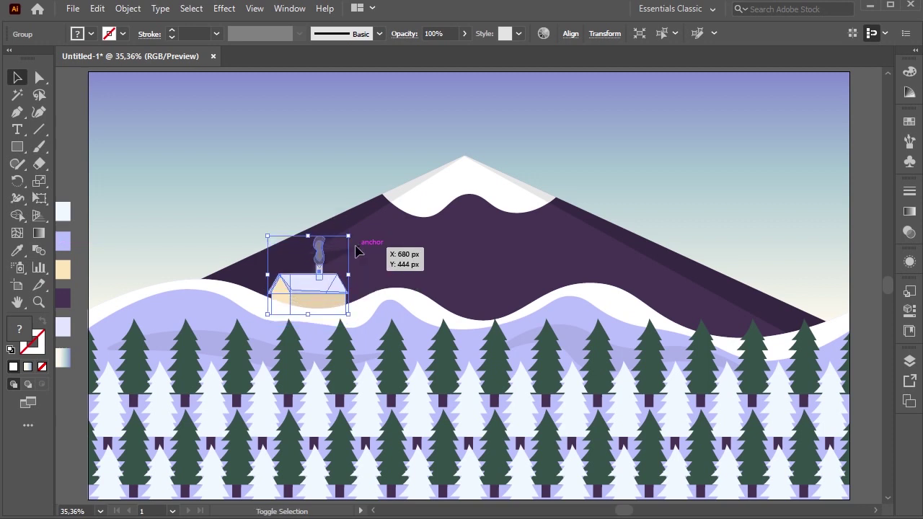
pyautogui.moveTo(355, 249); pyautogui.dragTo(354, 251)
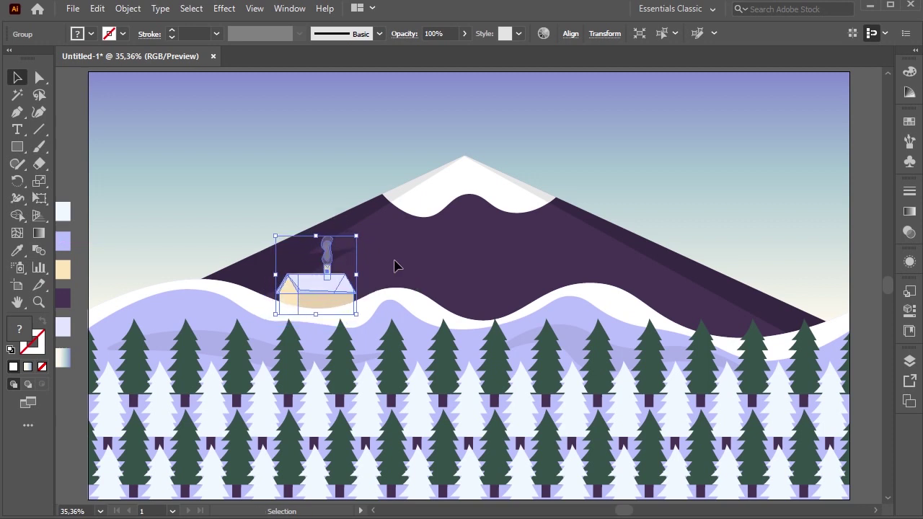
pyautogui.click(390, 270)
# Step: Alt-drag a copy of the house onto the right hill
pyautogui.click(334, 296)
pyautogui.moveTo(334, 295); pyautogui.dragTo(758, 328)
pyautogui.click(703, 208)
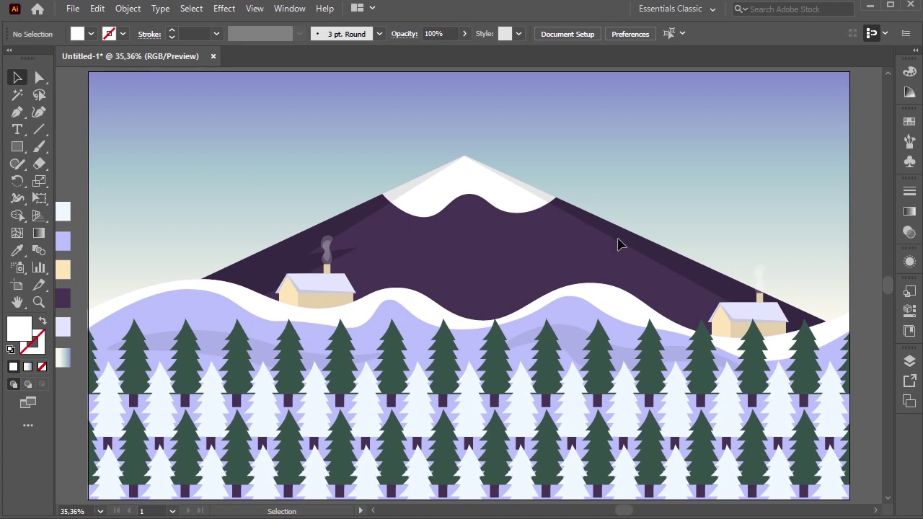
# Step: Draw a closed white cloud shape spilling past the upper-left edge of the artboard
pyautogui.click(39, 112)
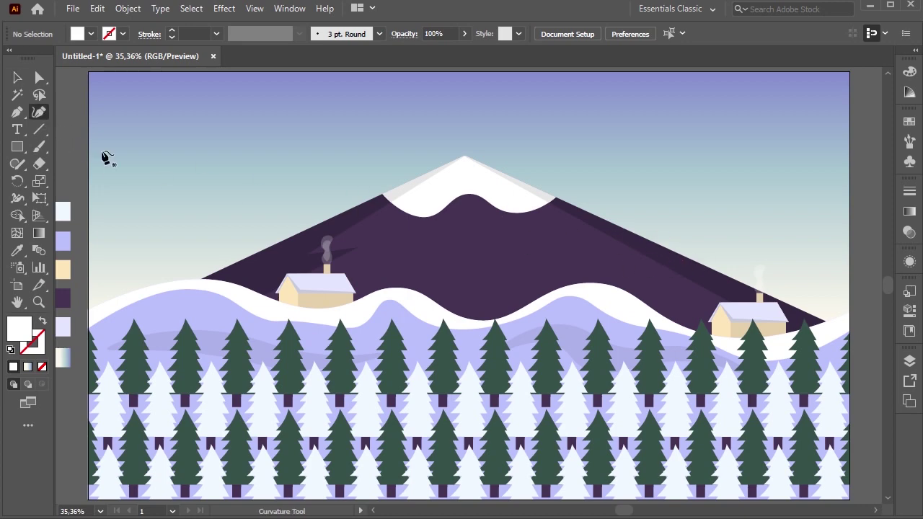
pyautogui.click(80, 124)
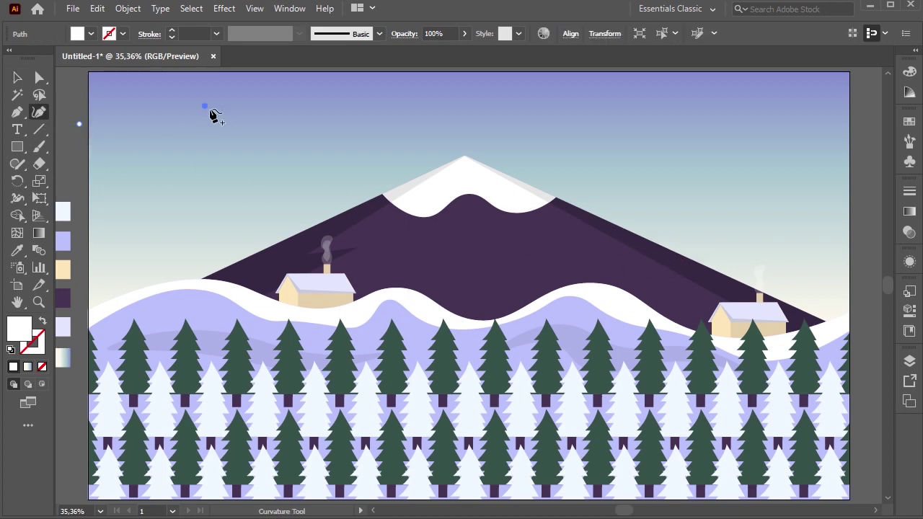
pyautogui.click(273, 123)
pyautogui.click(370, 111)
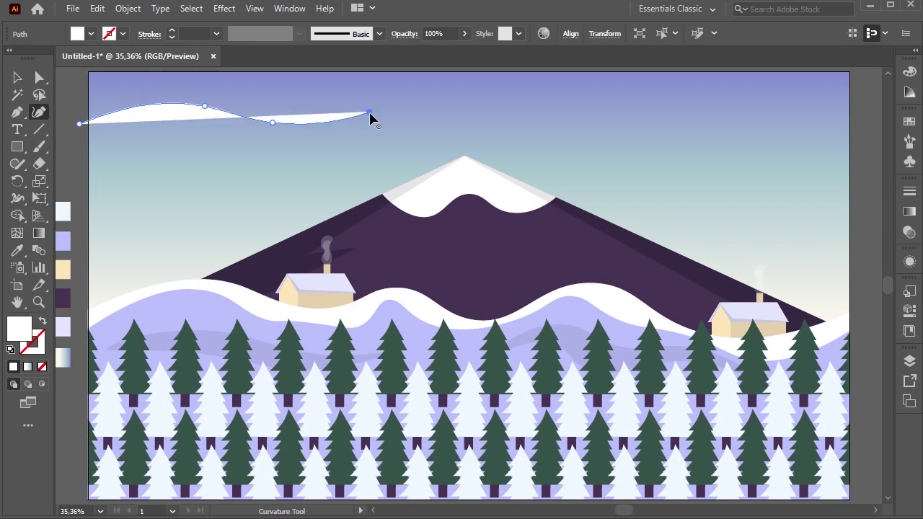
pyautogui.click(331, 136)
pyautogui.click(401, 141)
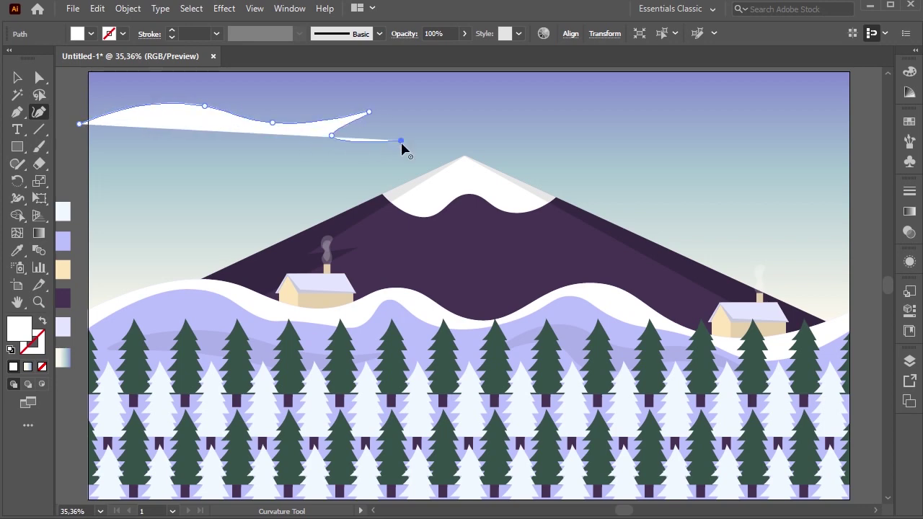
pyautogui.click(329, 173)
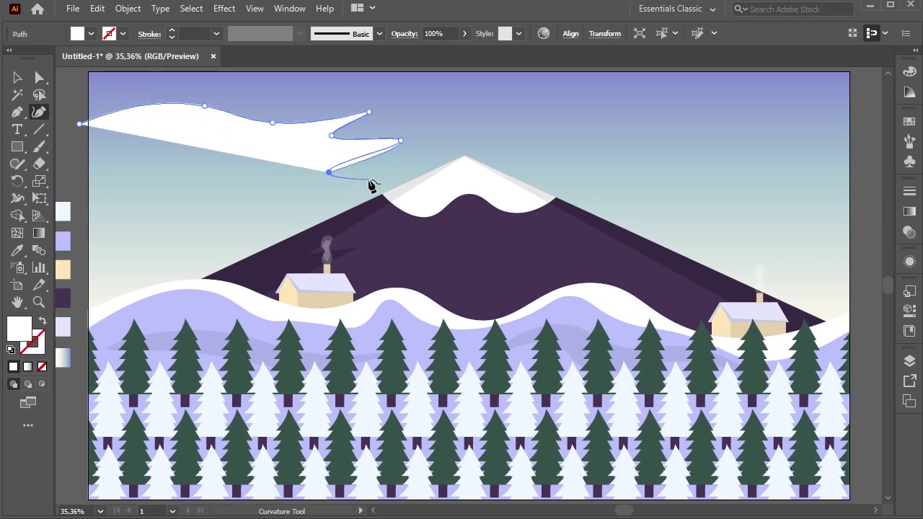
pyautogui.click(369, 179)
pyautogui.click(273, 198)
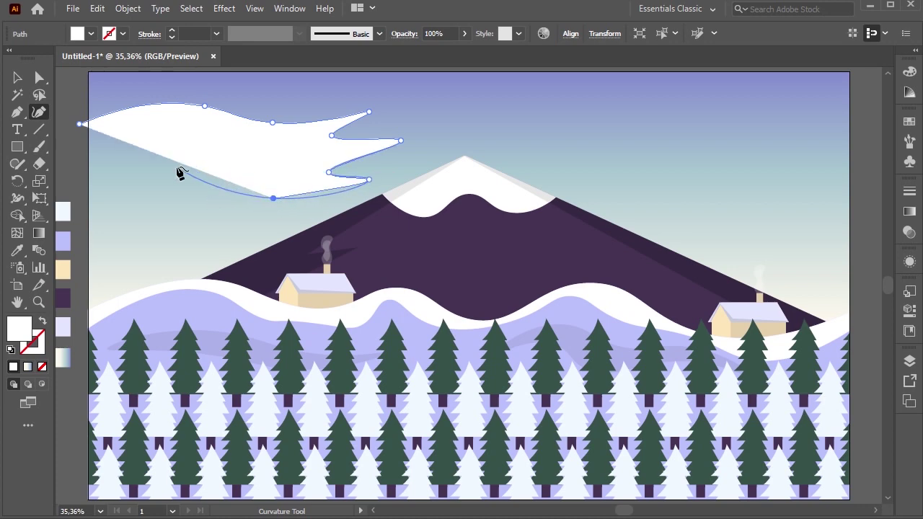
pyautogui.click(176, 168)
pyautogui.click(73, 164)
pyautogui.click(79, 125)
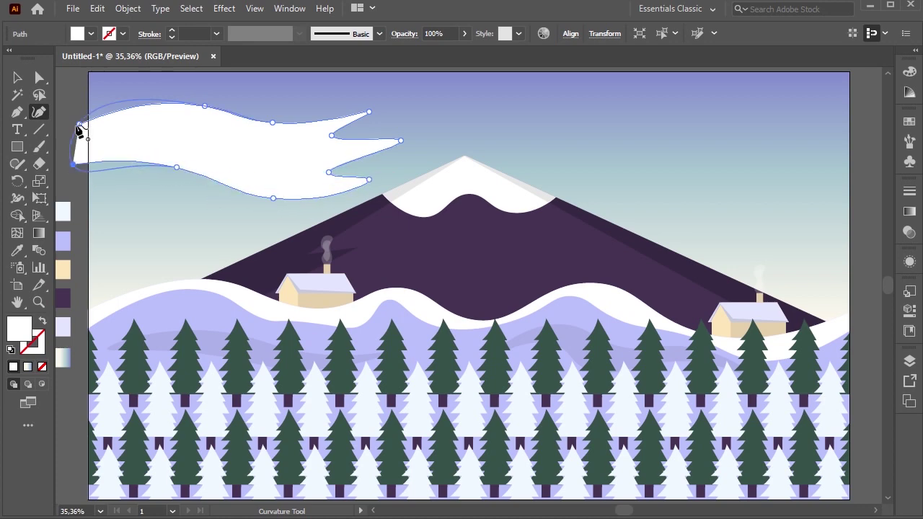
pyautogui.click(17, 77)
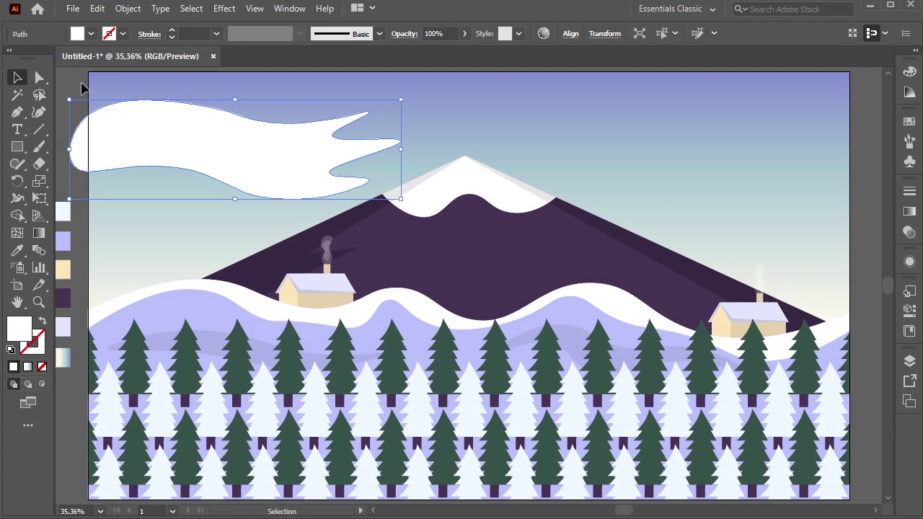
# Step: Draw a second cloud spilling past the upper-right edge, then marquee-select both clouds
pyautogui.click(528, 127)
pyautogui.click(214, 154)
pyautogui.click(161, 223)
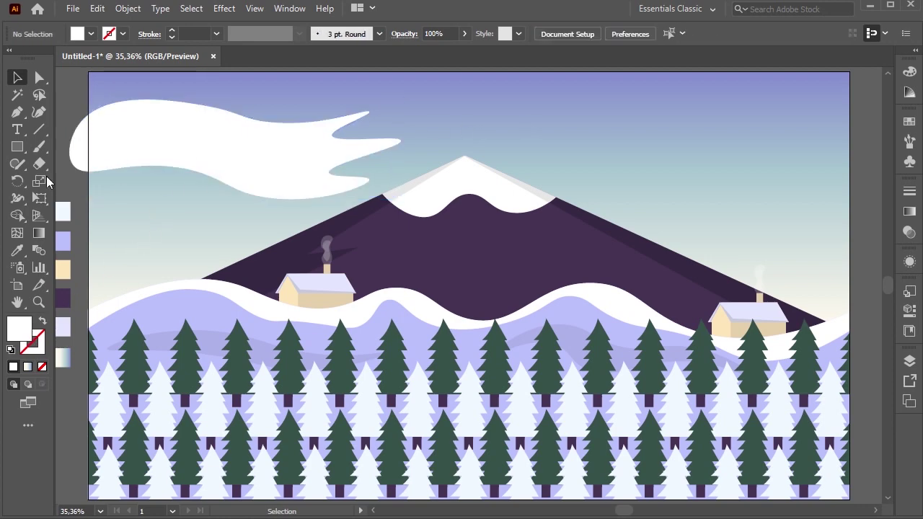
pyautogui.click(39, 113)
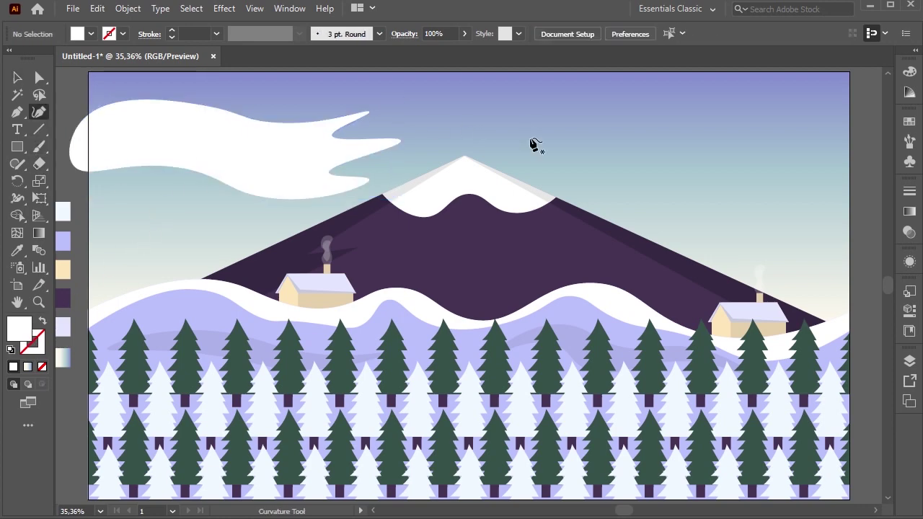
pyautogui.click(871, 139)
pyautogui.click(738, 126)
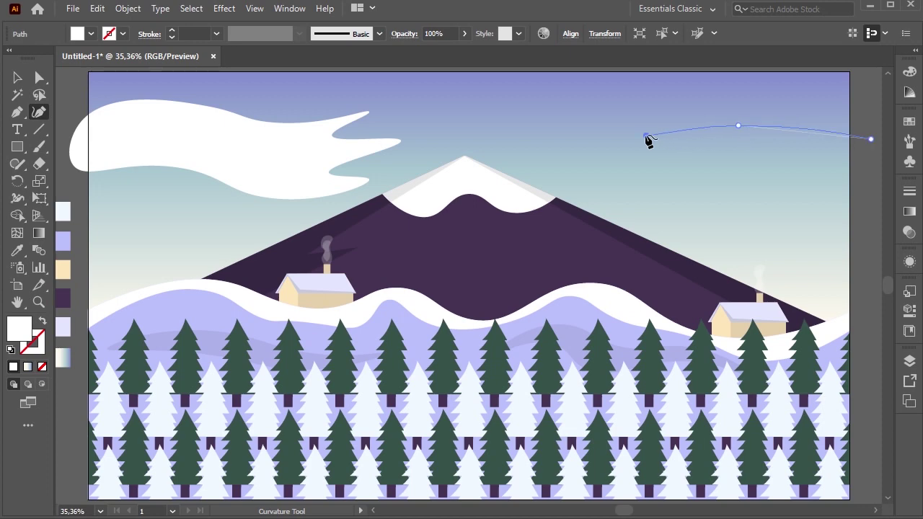
pyautogui.click(647, 135)
pyautogui.click(684, 171)
pyautogui.click(754, 159)
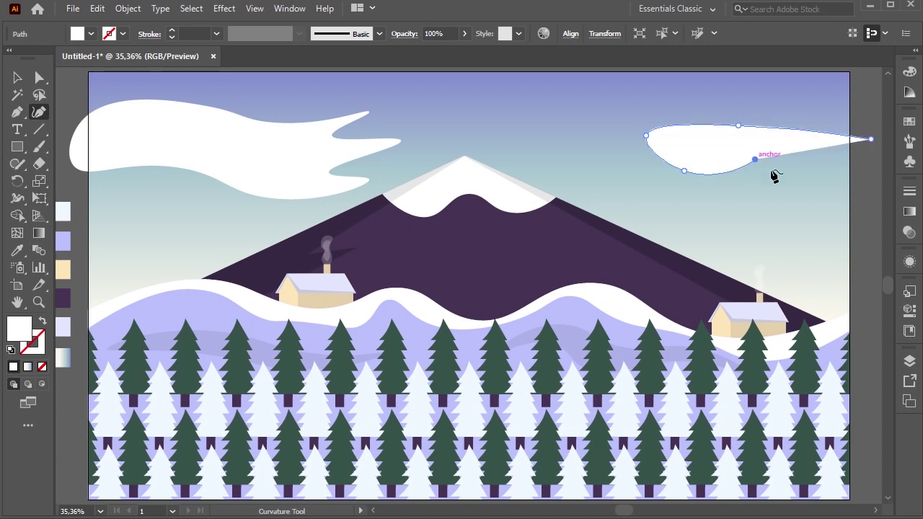
pyautogui.click(811, 204)
pyautogui.click(871, 138)
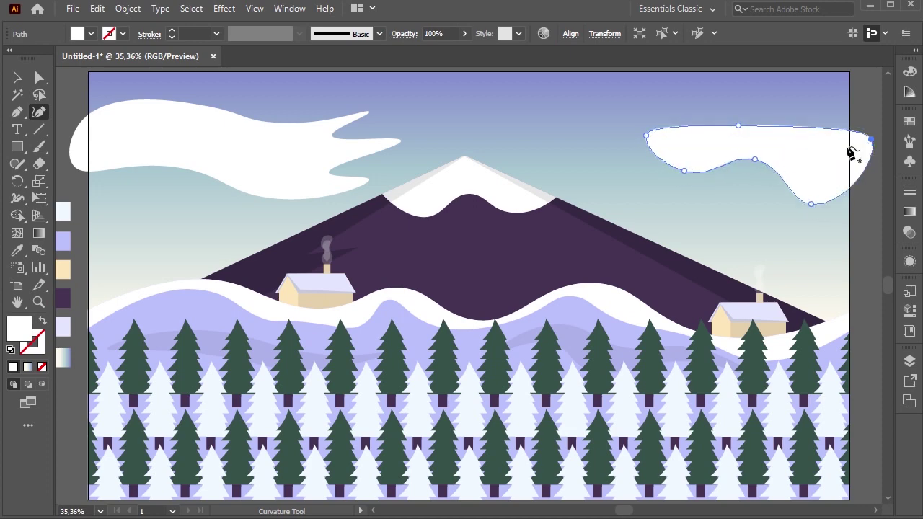
pyautogui.click(18, 77)
pyautogui.click(301, 103)
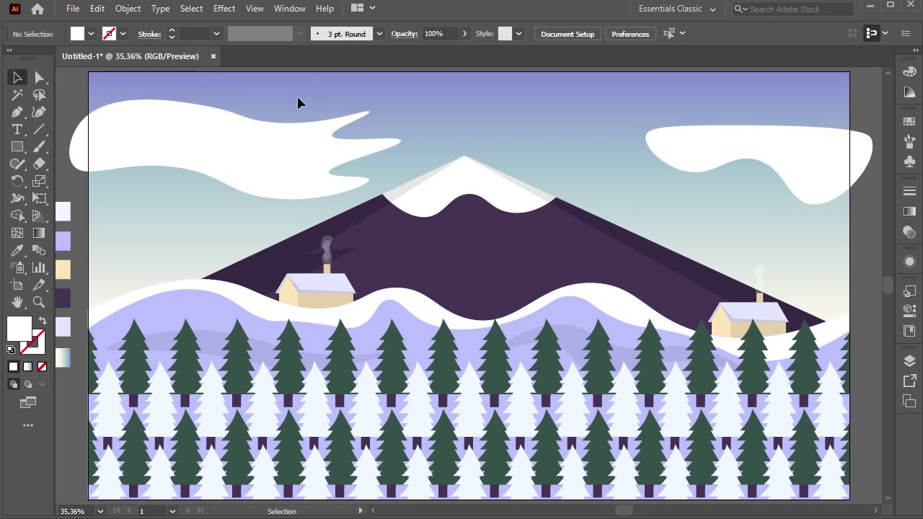
pyautogui.moveTo(765, 157); pyautogui.dragTo(766, 159)
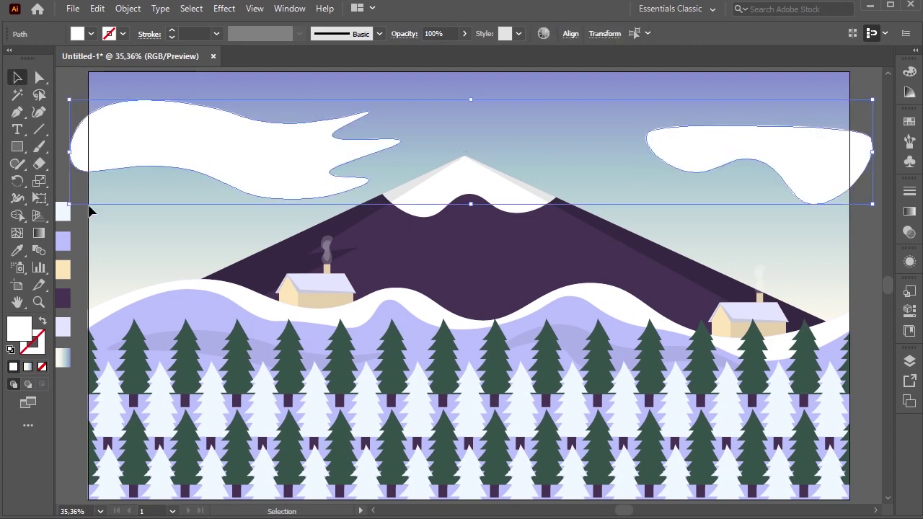
# Step: Eyedropper the chimney smoke onto both clouds for 20% opacity, then deselect
pyautogui.click(17, 251)
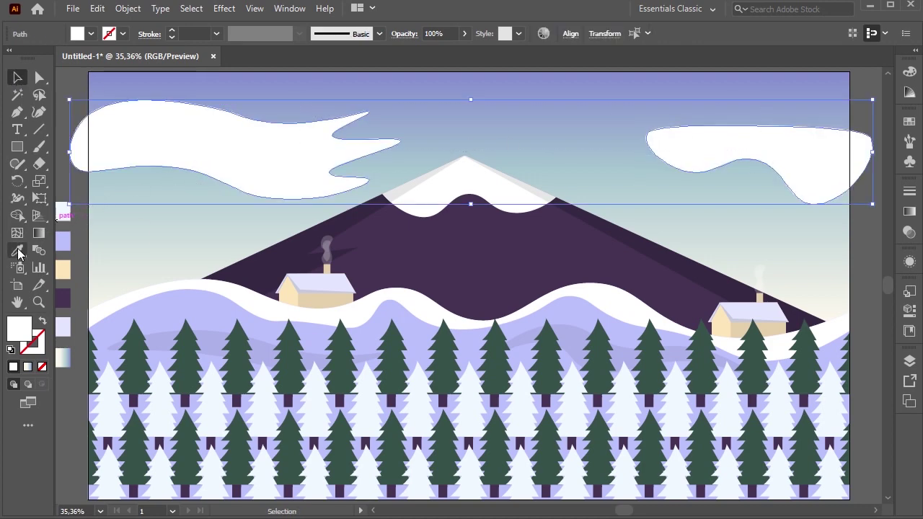
pyautogui.click(327, 244)
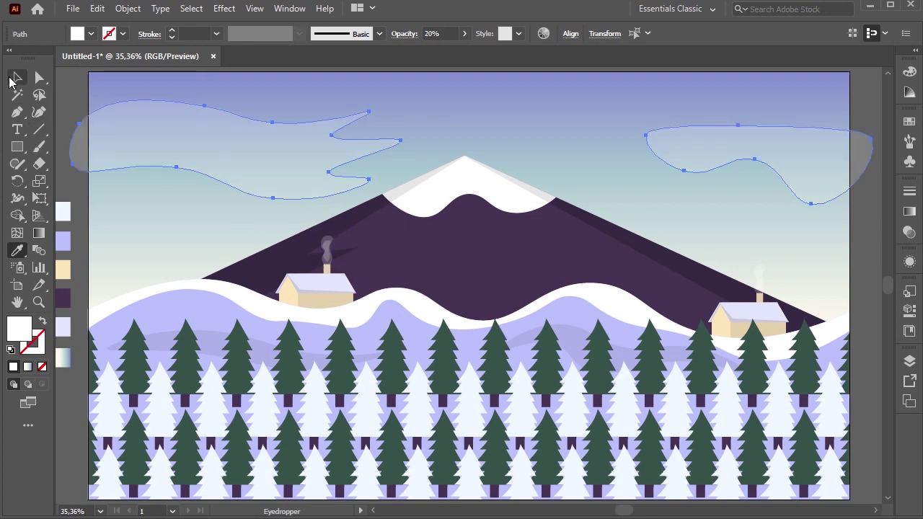
pyautogui.click(16, 77)
pyautogui.click(492, 120)
pyautogui.scroll(-2, 493, 120)
pyautogui.scroll(1, 485, 135)
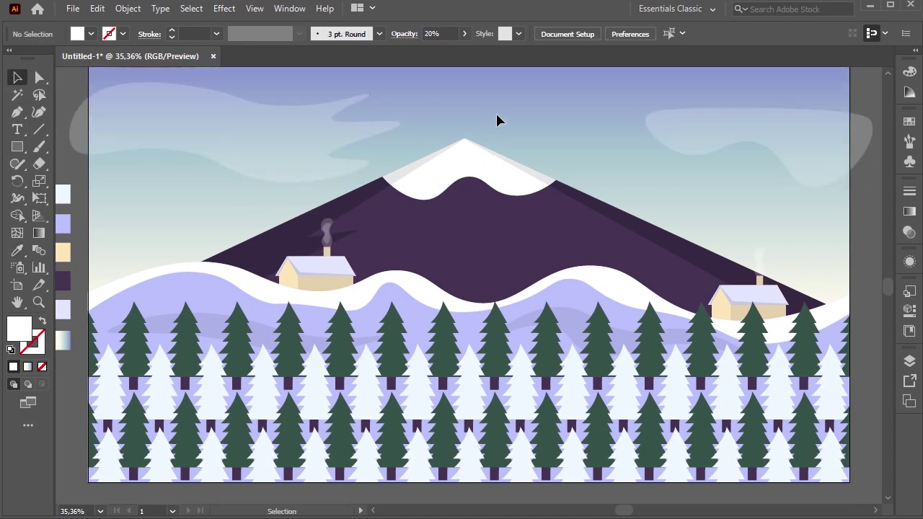
pyautogui.scroll(1, 497, 120)
pyautogui.scroll(1, 497, 142)
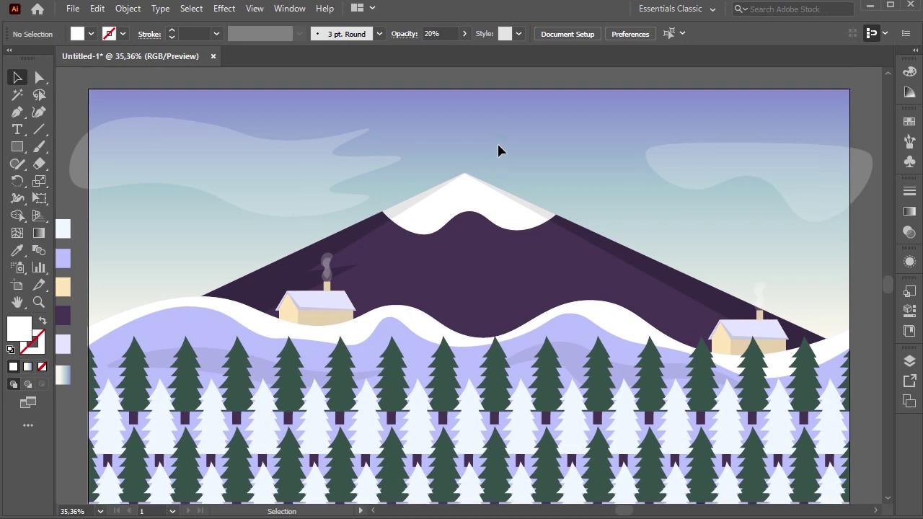
# Step: Draw a closed third cloud across the mountain's lower-left flank above the left house
pyautogui.click(39, 112)
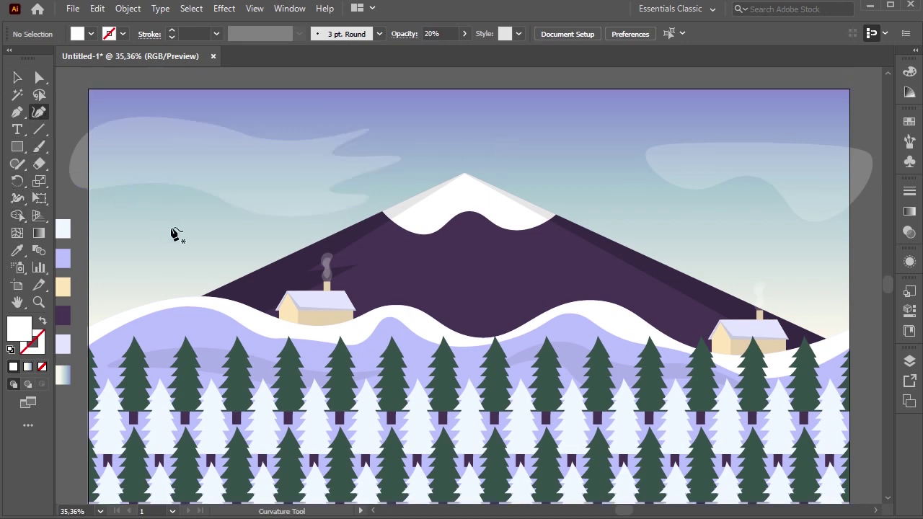
pyautogui.click(80, 215)
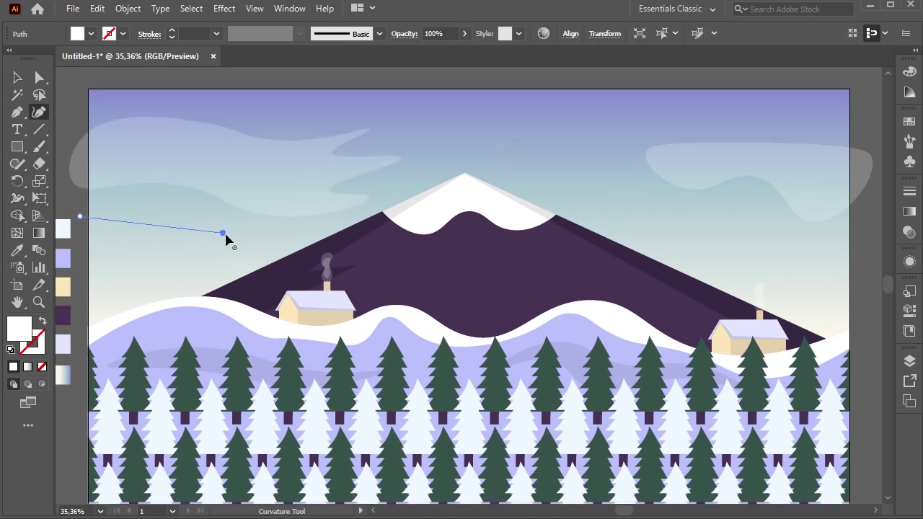
pyautogui.click(223, 234)
pyautogui.click(246, 248)
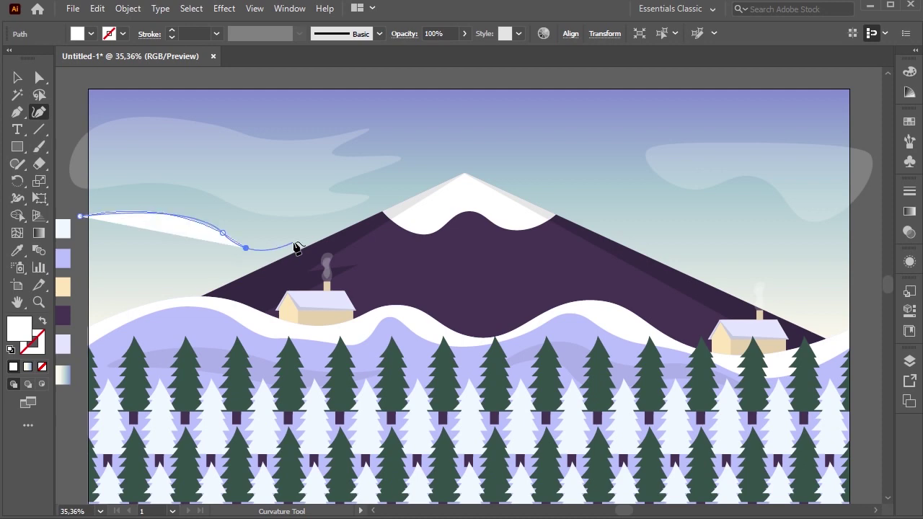
pyautogui.click(407, 240)
pyautogui.click(439, 278)
pyautogui.click(176, 270)
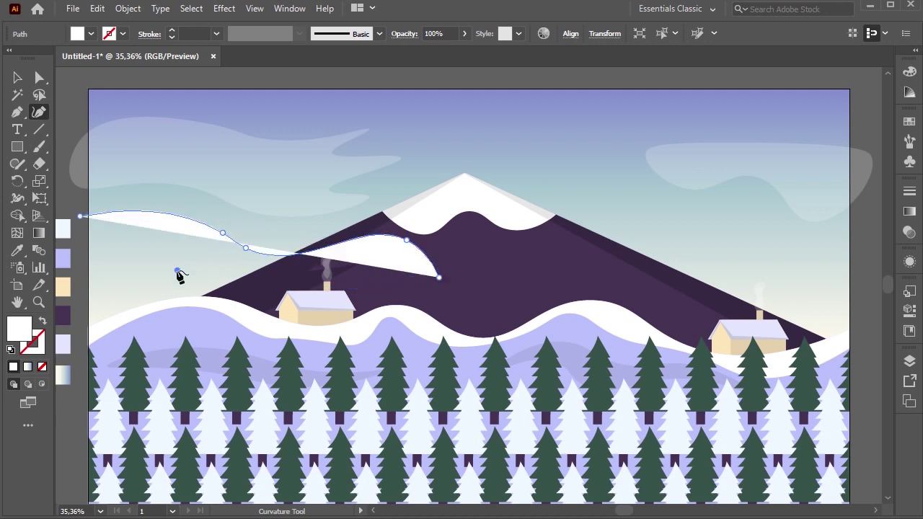
pyautogui.click(80, 215)
# Step: Eyedropper an existing cloud to make the new cloud 20% opacity, then deselect
pyautogui.click(17, 251)
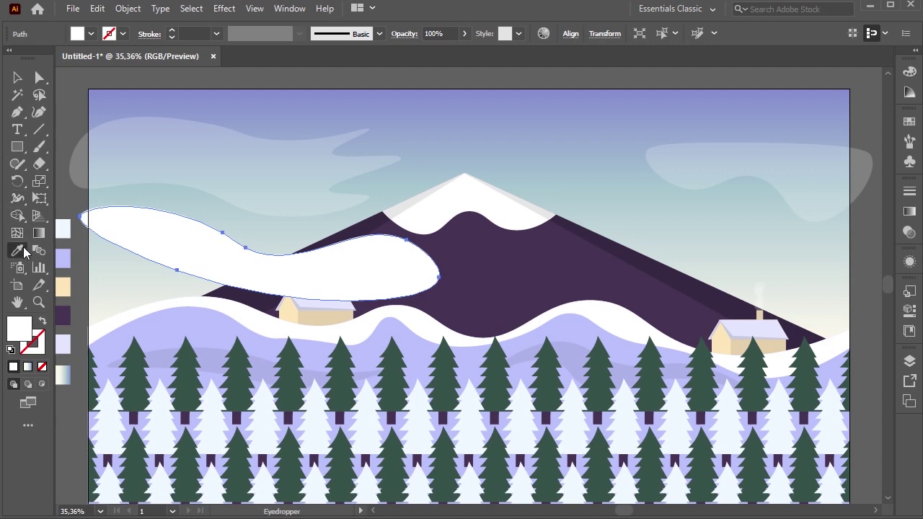
pyautogui.click(171, 143)
pyautogui.click(17, 77)
pyautogui.click(282, 101)
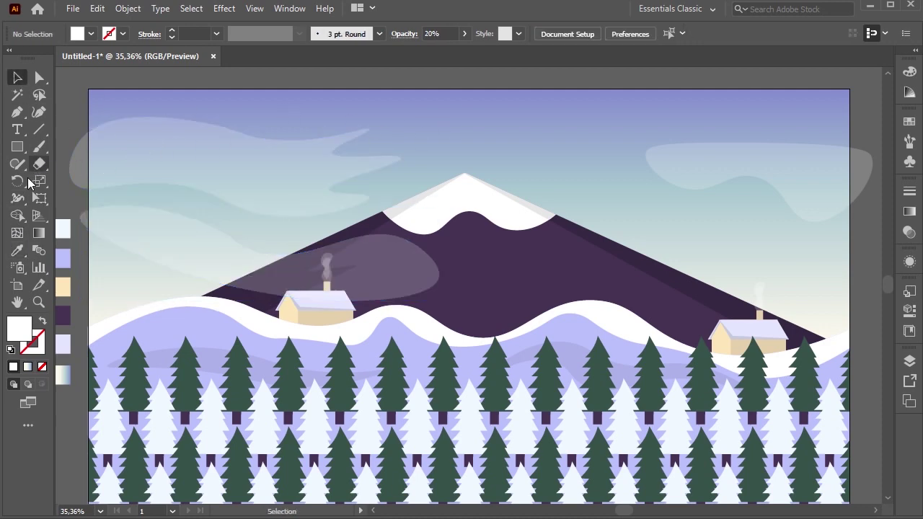
pyautogui.click(40, 113)
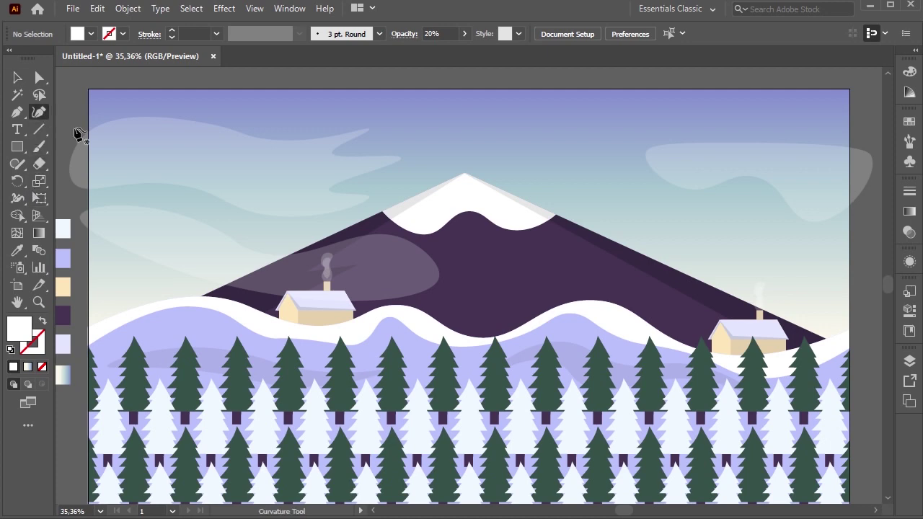
# Step: Draw a closed fourth cloud across the mountain's right slope above the right house
pyautogui.click(864, 252)
pyautogui.click(727, 239)
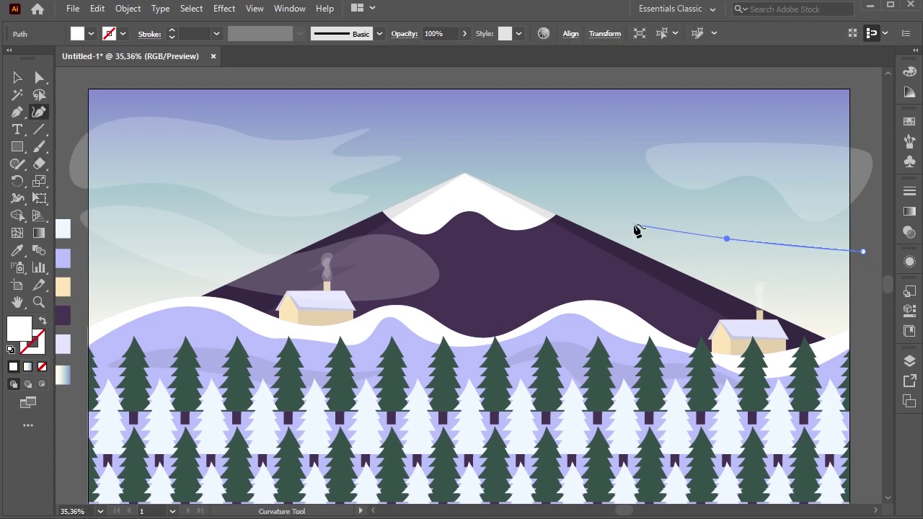
pyautogui.click(633, 225)
pyautogui.click(691, 266)
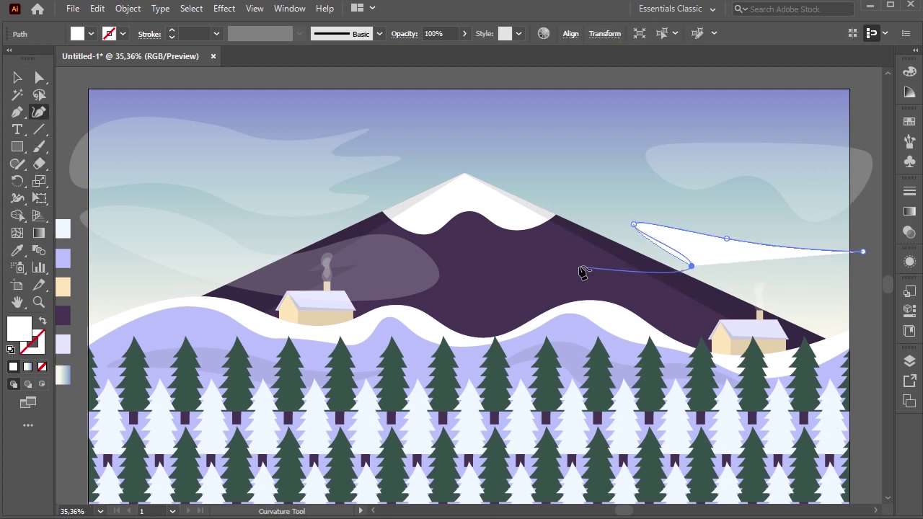
pyautogui.click(563, 265)
pyautogui.click(691, 319)
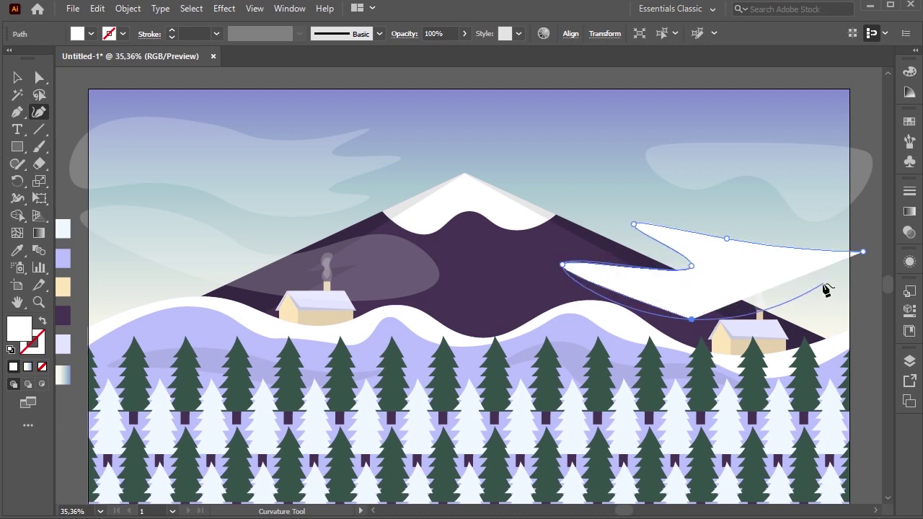
pyautogui.click(823, 284)
pyautogui.click(859, 293)
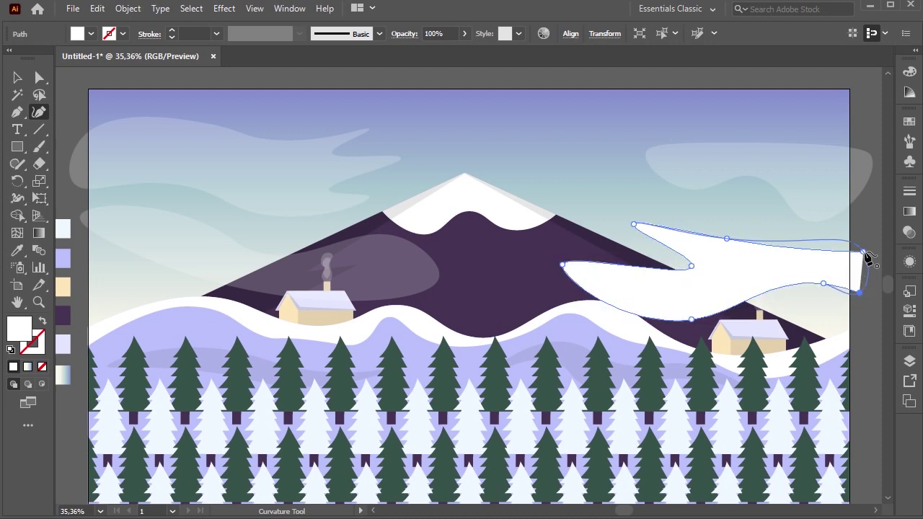
pyautogui.click(863, 252)
# Step: Eyedropper the faint cloud to give the fourth cloud 20% opacity, then deselect
pyautogui.click(20, 79)
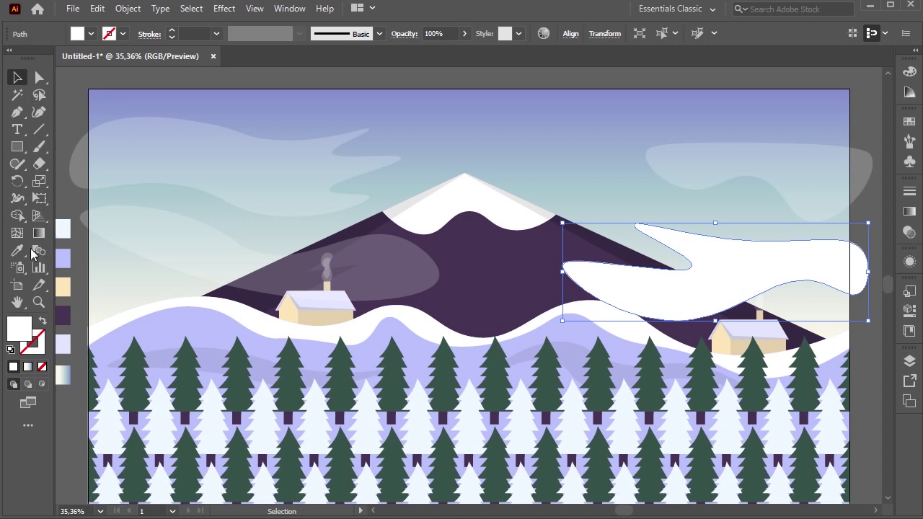
pyautogui.click(18, 251)
pyautogui.click(190, 175)
pyautogui.click(18, 78)
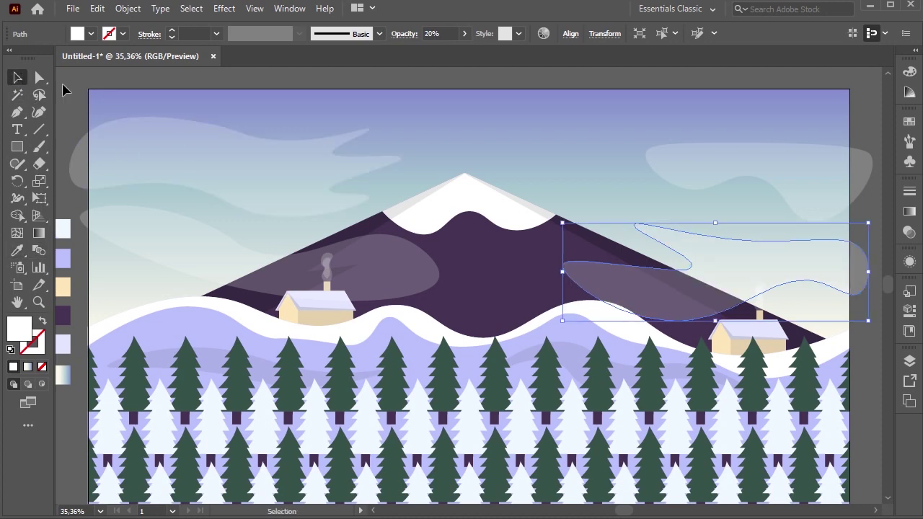
pyautogui.click(581, 132)
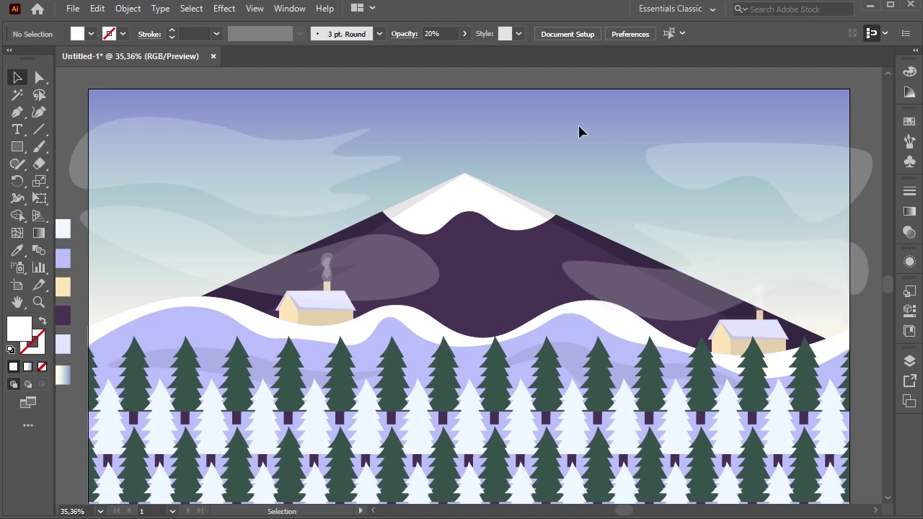
# Step: Select both low clouds together, toggle their display with Ctrl+Shift+B, then deselect
pyautogui.click(246, 278)
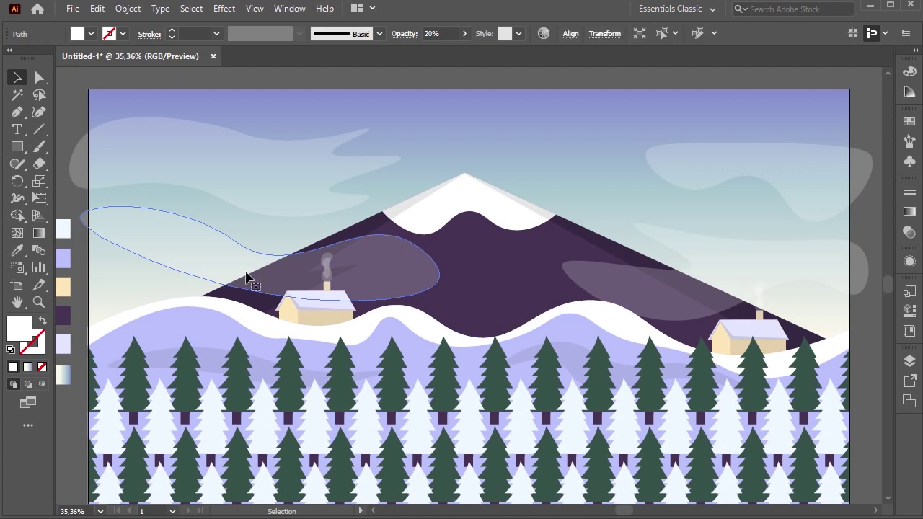
pyautogui.keyDown('shift'); pyautogui.click(655, 286); pyautogui.keyUp('shift')
pyautogui.hotkey('ctrl', 'shift', 'b')
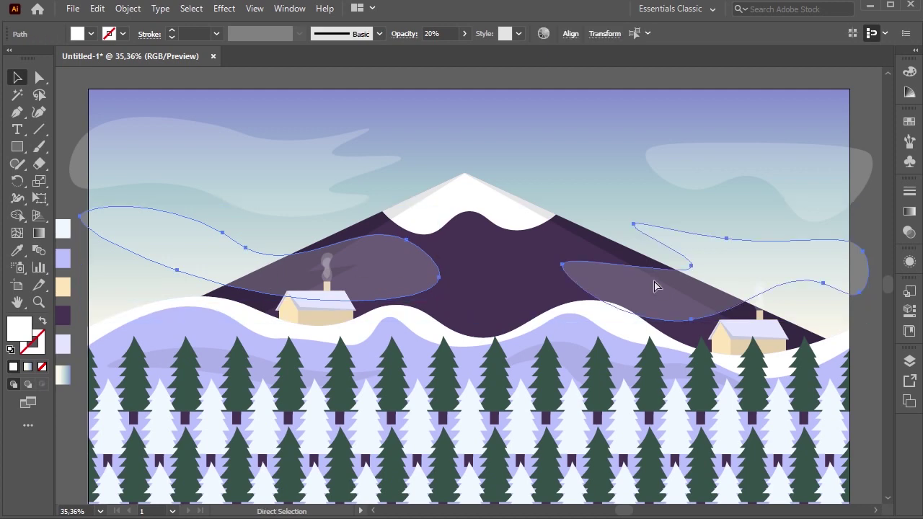
pyautogui.press('v')
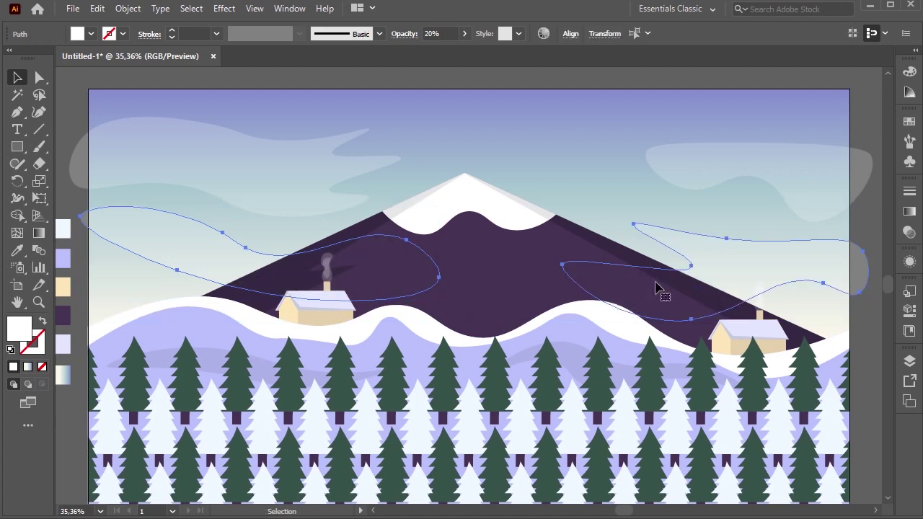
pyautogui.click(581, 131)
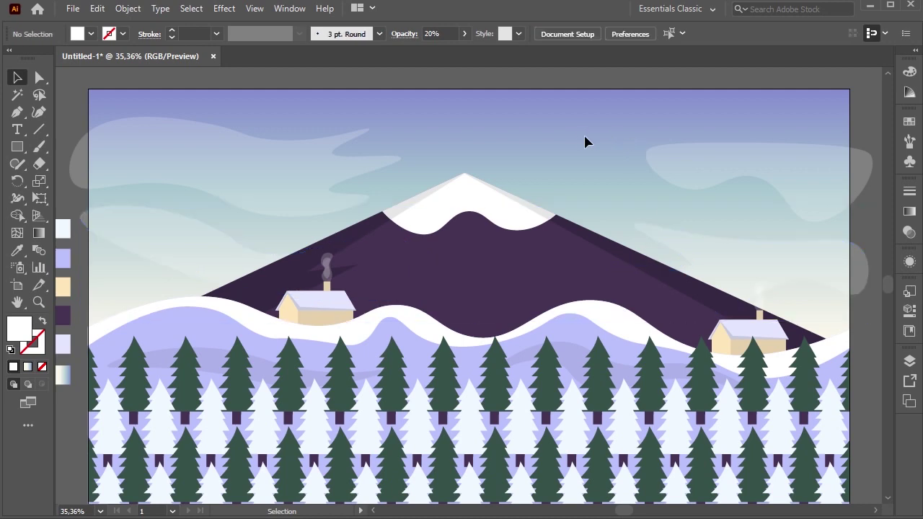
# Step: Raise both upper clouds to the artboard's top edge and start a new cloud at the right edge
pyautogui.moveTo(691, 180); pyautogui.dragTo(687, 139)
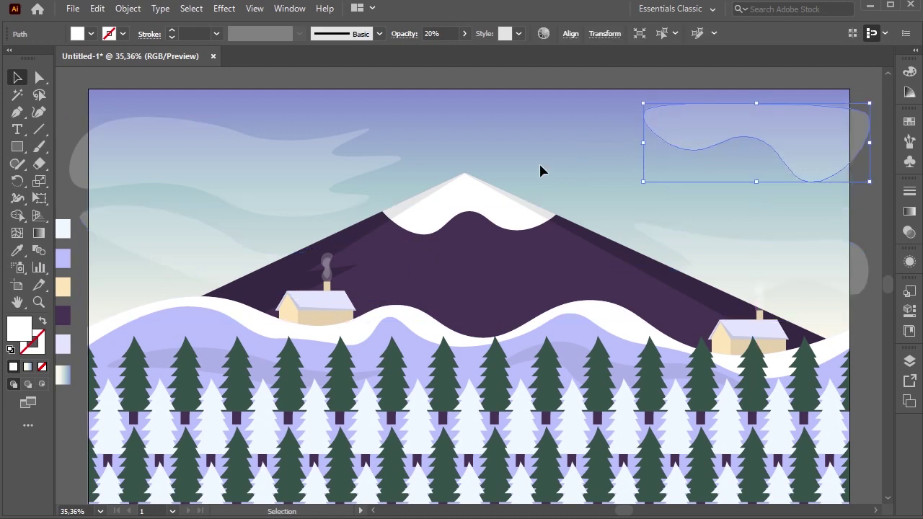
pyautogui.moveTo(328, 153); pyautogui.dragTo(321, 126)
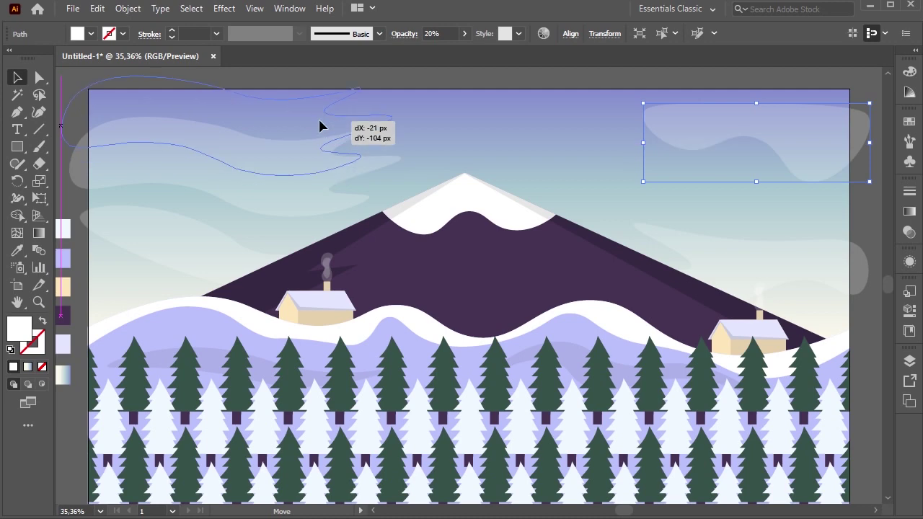
pyautogui.click(503, 153)
pyautogui.moveTo(750, 139); pyautogui.dragTo(754, 108)
pyautogui.click(542, 174)
pyautogui.click(39, 112)
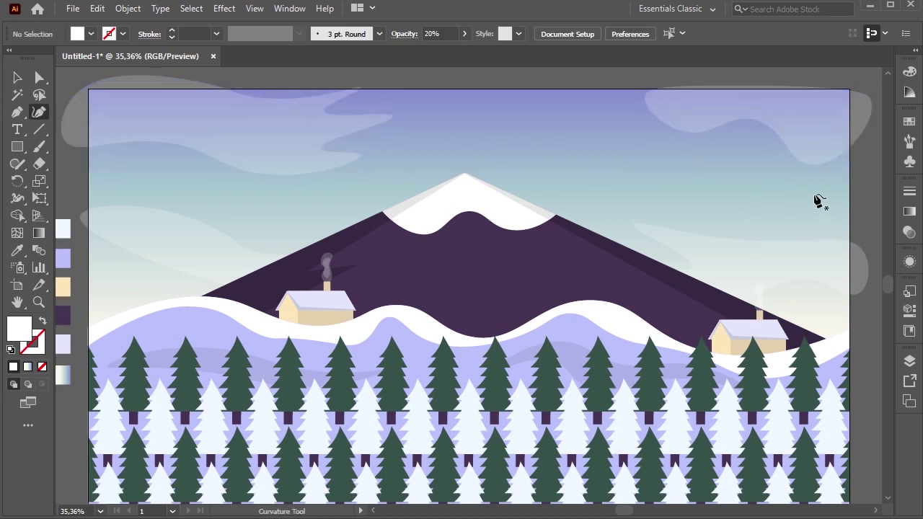
pyautogui.click(865, 191)
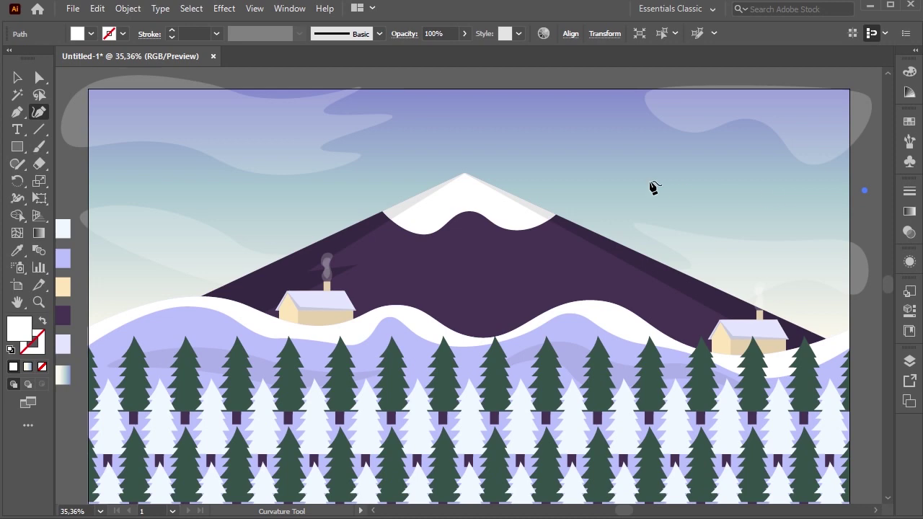
# Step: Close the fifth cloud across the upper-right sky and Eyedropper it to 20% opacity
pyautogui.click(577, 133)
pyautogui.click(488, 162)
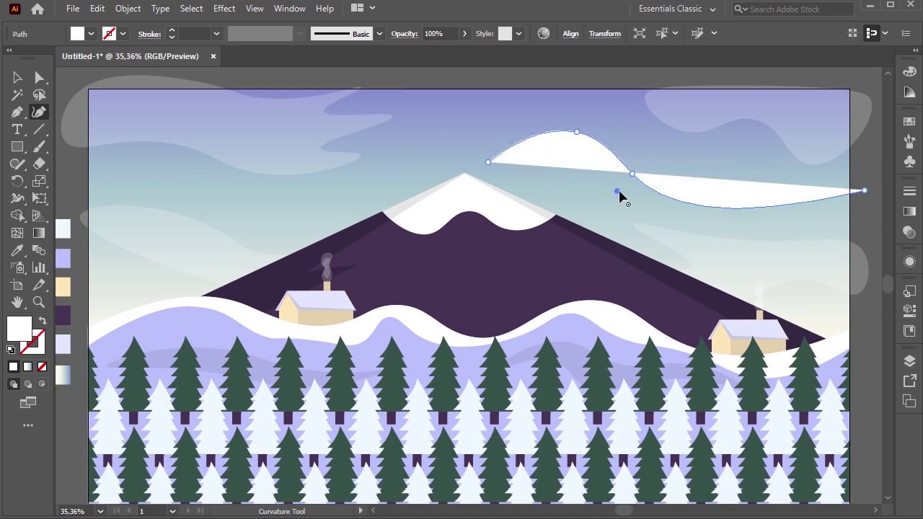
pyautogui.click(618, 191)
pyautogui.click(748, 231)
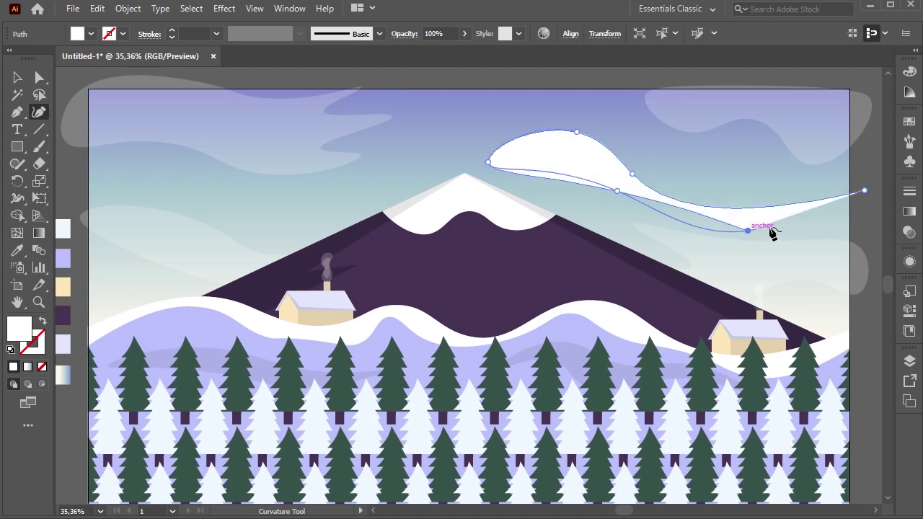
pyautogui.click(865, 191)
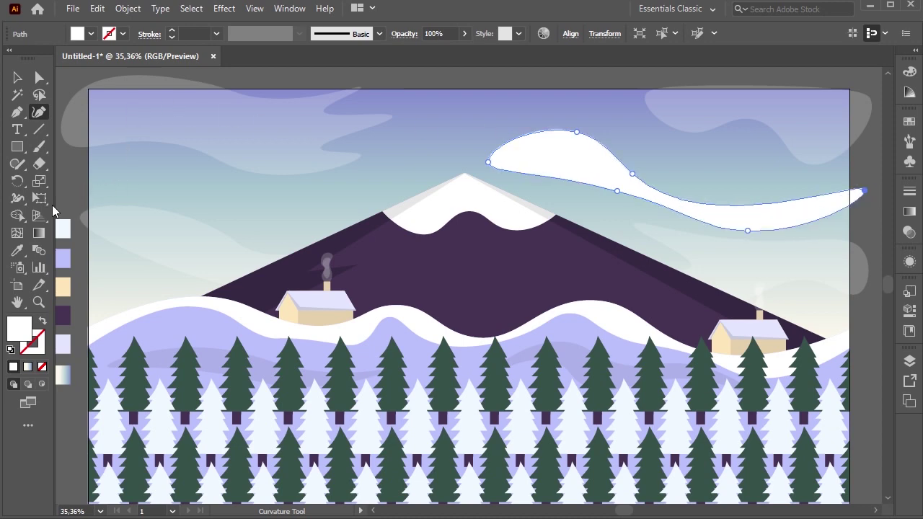
pyautogui.click(17, 250)
pyautogui.click(208, 98)
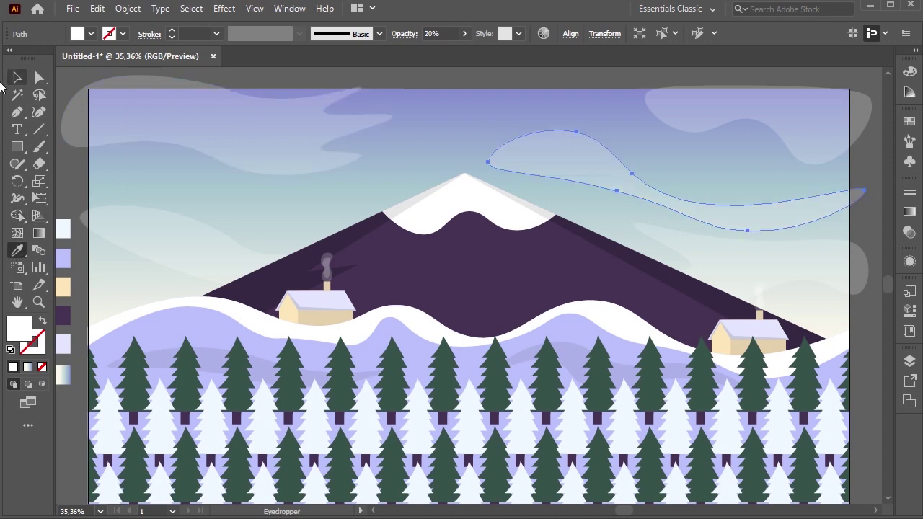
pyautogui.press('v')
pyautogui.click(447, 155)
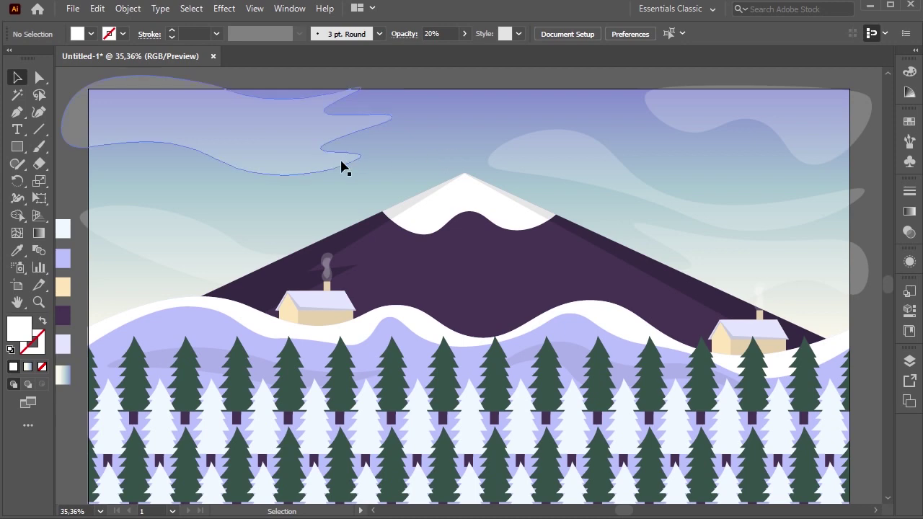
# Step: Create an unfilled 1920 by 1080 rectangle centred horizontally and vertically on the artboard
pyautogui.click(17, 146)
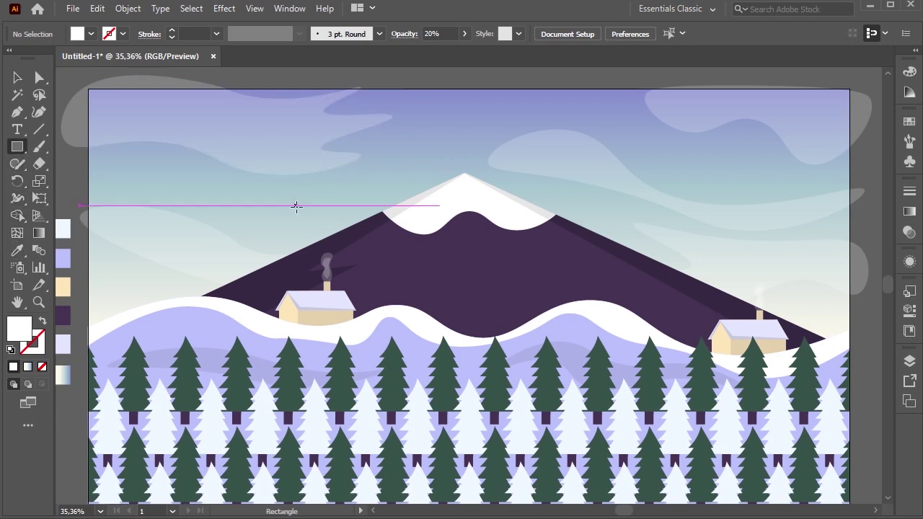
pyautogui.click(298, 205)
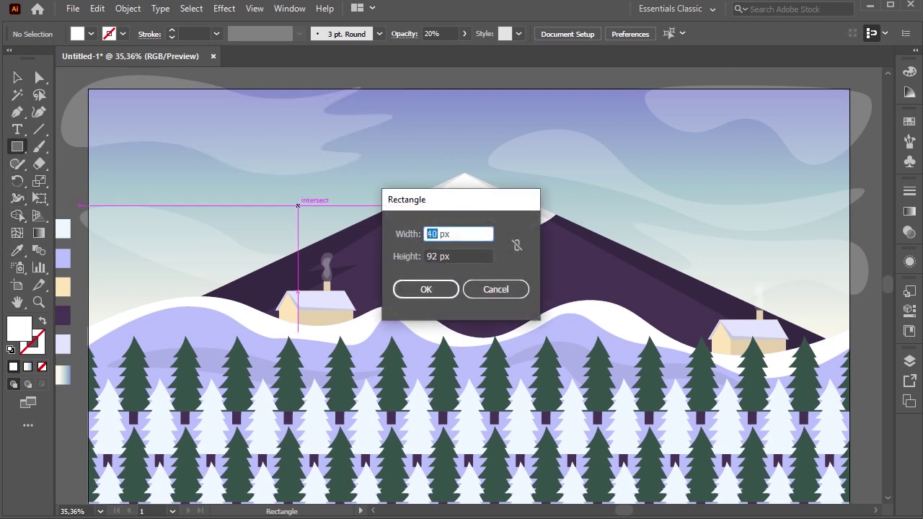
pyautogui.click(436, 256)
pyautogui.write('1080')
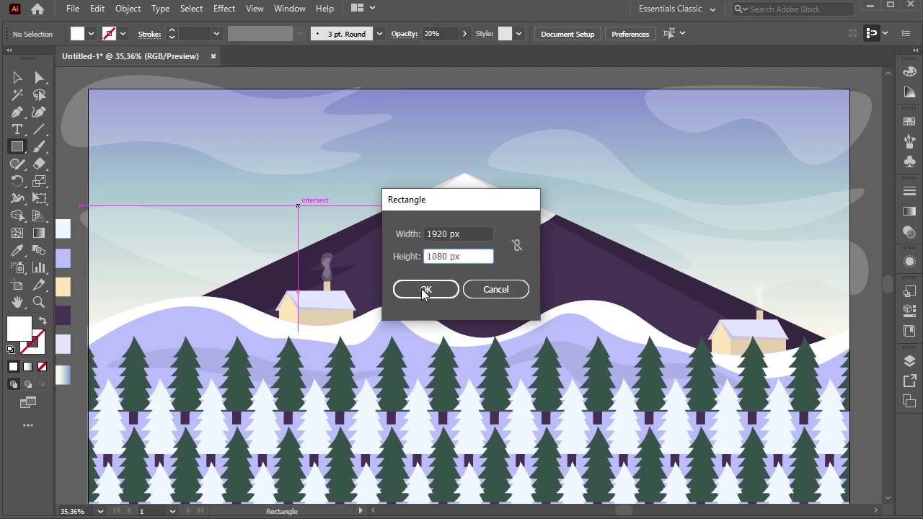
pyautogui.click(424, 289)
pyautogui.click(42, 321)
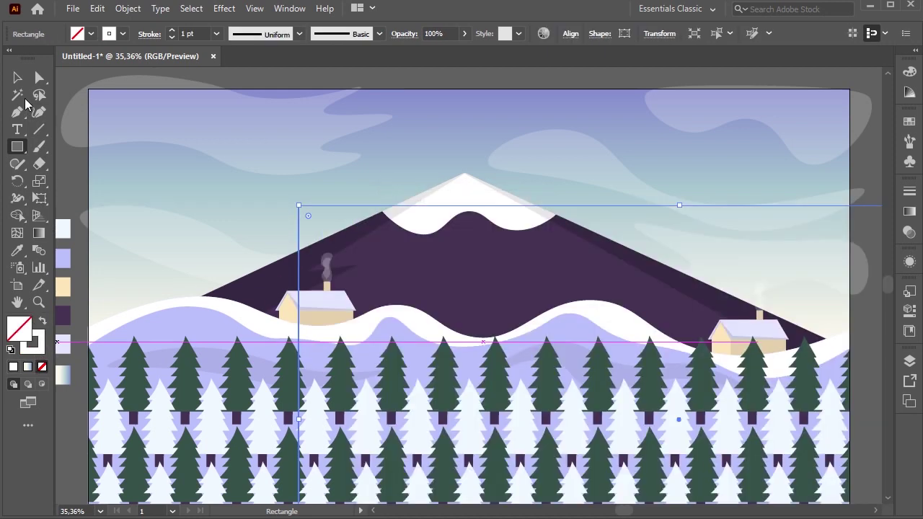
pyautogui.click(18, 77)
pyautogui.click(570, 34)
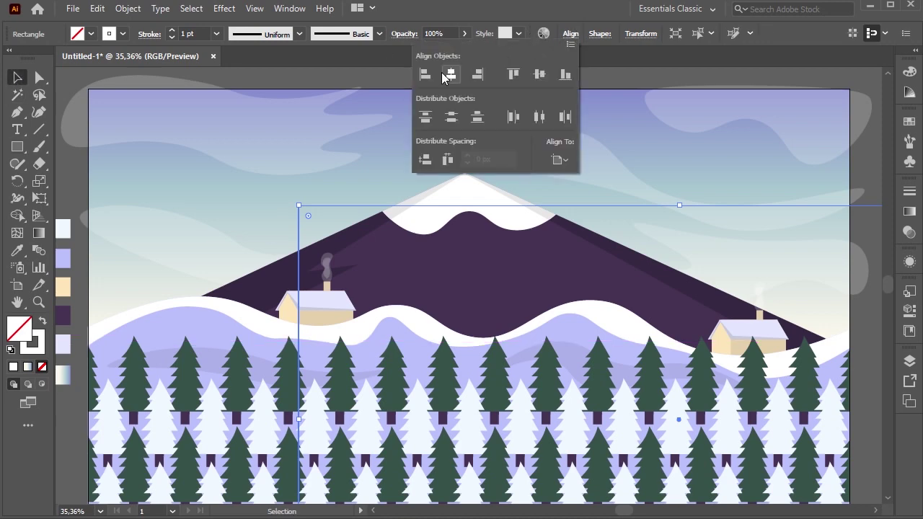
pyautogui.click(451, 74)
pyautogui.click(538, 75)
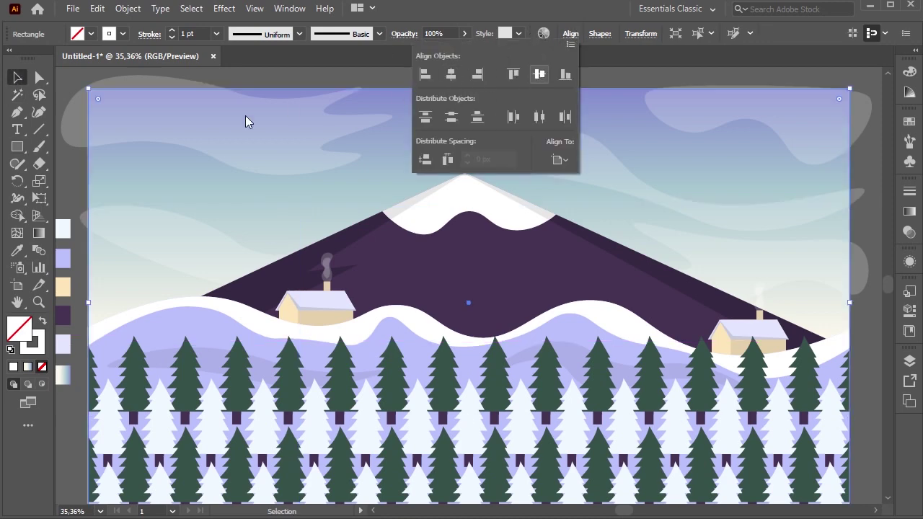
# Step: Select the rectangle with the four clouds and Shape Builder away overhangs beyond the artboard
pyautogui.keyDown('shift'); pyautogui.click(224, 104); pyautogui.keyUp('shift')
pyautogui.keyDown('shift'); pyautogui.click(173, 249); pyautogui.keyUp('shift')
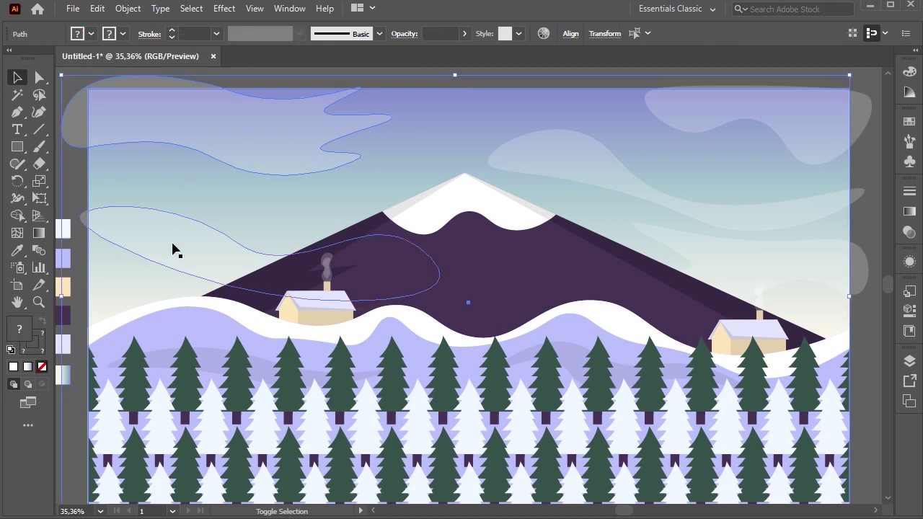
pyautogui.keyDown('shift'); pyautogui.click(743, 119); pyautogui.keyUp('shift')
pyautogui.keyDown('shift'); pyautogui.click(667, 197); pyautogui.keyUp('shift')
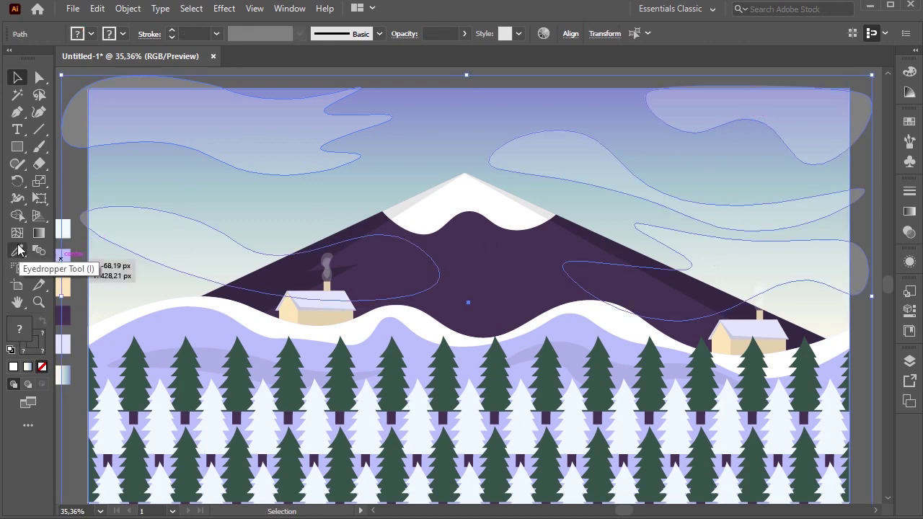
pyautogui.click(17, 215)
pyautogui.keyDown('alt'); pyautogui.click(81, 128); pyautogui.keyUp('alt')
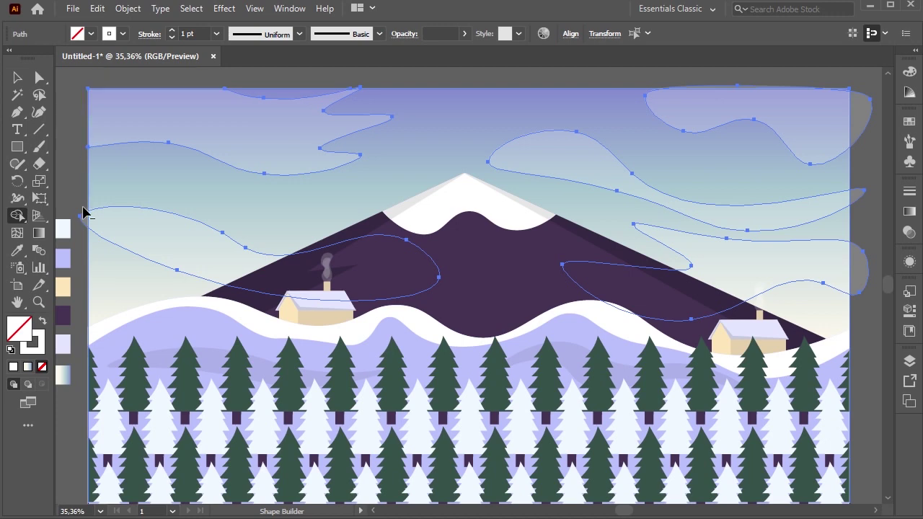
pyautogui.keyDown('alt'); pyautogui.click(817, 88); pyautogui.keyUp('alt')
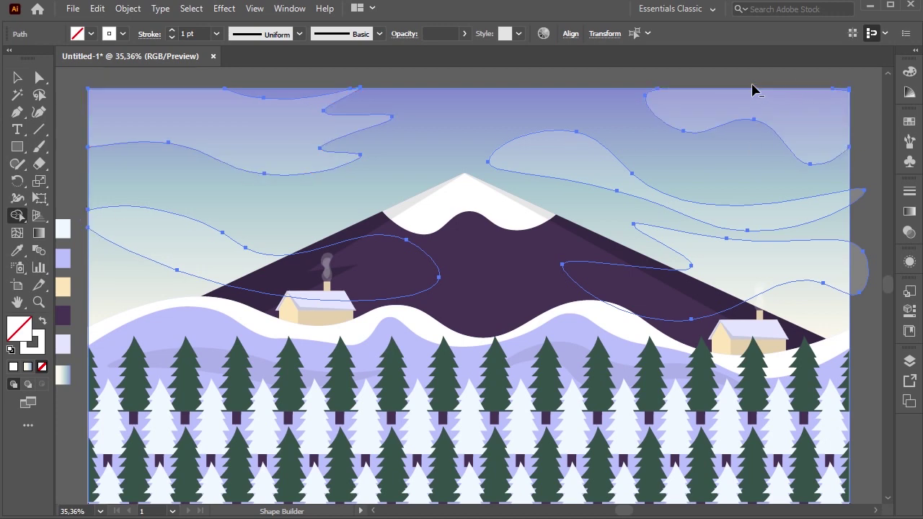
pyautogui.moveTo(860, 212); pyautogui.dragTo(865, 287)
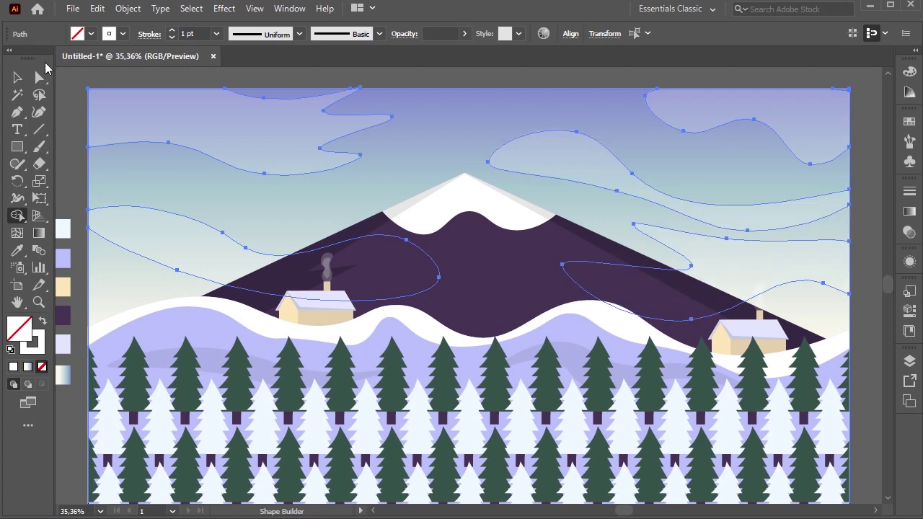
pyautogui.click(19, 81)
pyautogui.click(70, 130)
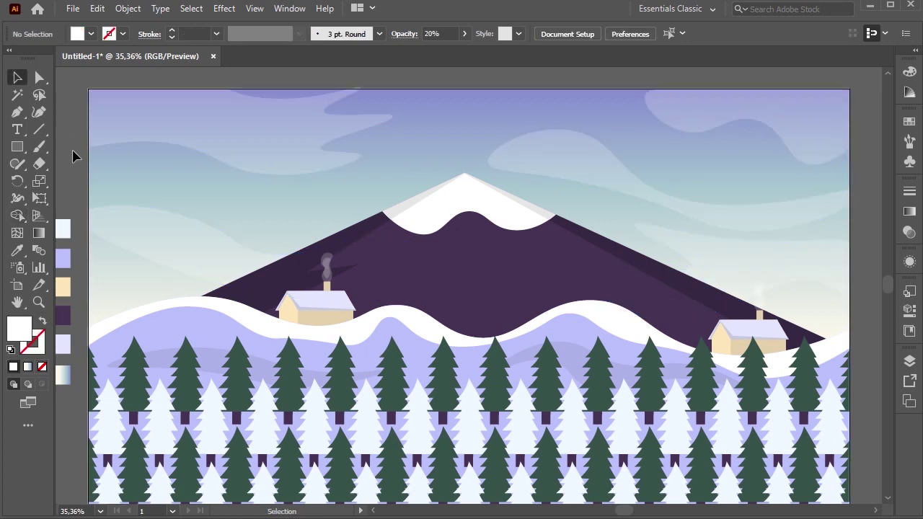
# Step: Move the three cloud paths below the groups in the Layers panel
pyautogui.hotkey('shift', 'x')
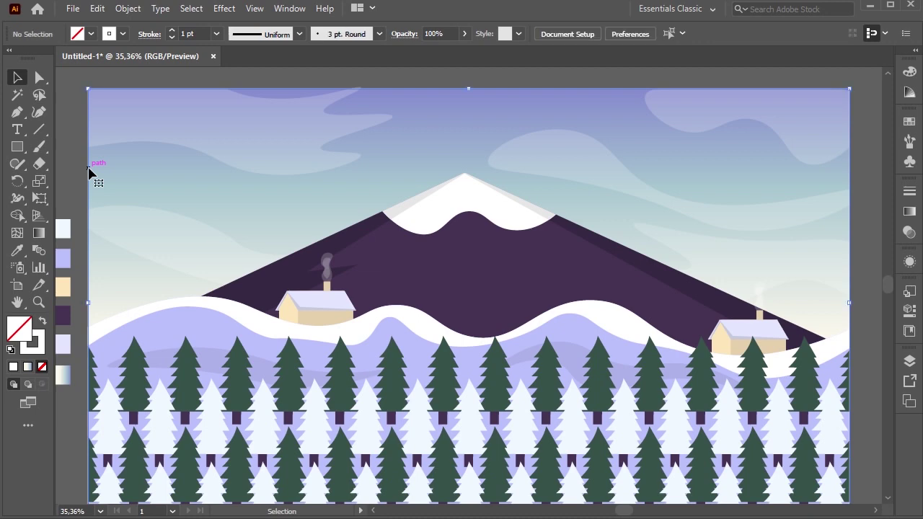
pyautogui.click(907, 360)
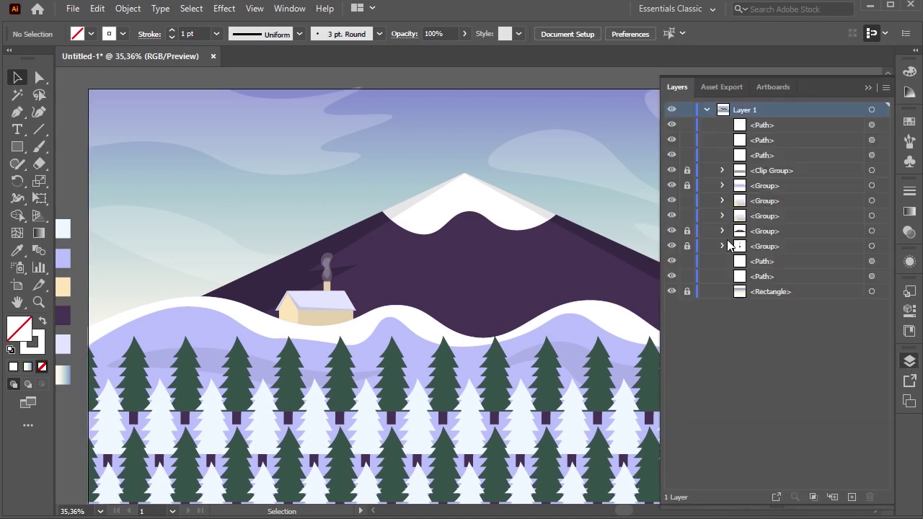
pyautogui.click(759, 127)
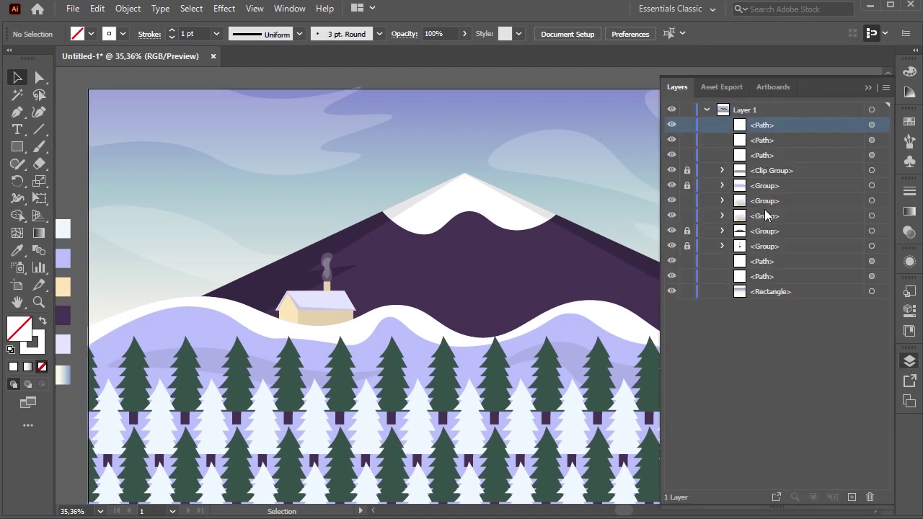
pyautogui.click(873, 291)
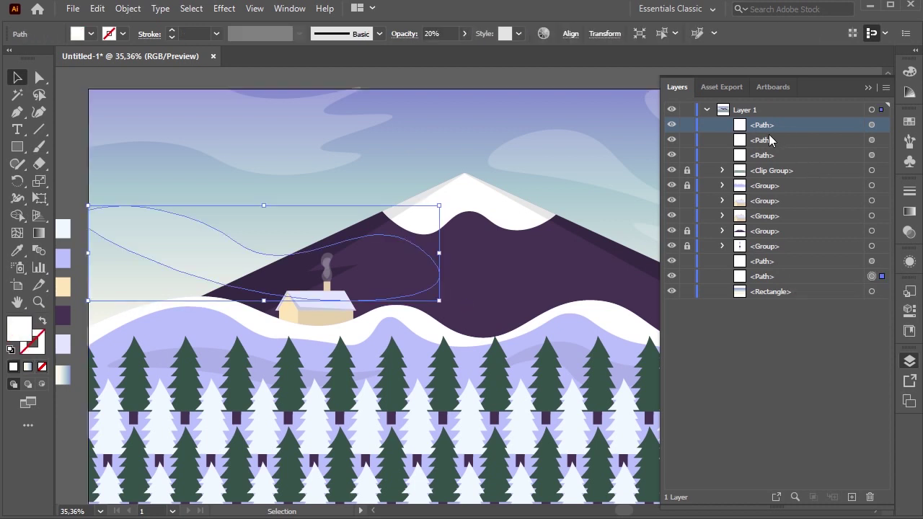
pyautogui.keyDown('shift'); pyautogui.click(772, 140); pyautogui.keyUp('shift')
pyautogui.click(871, 156)
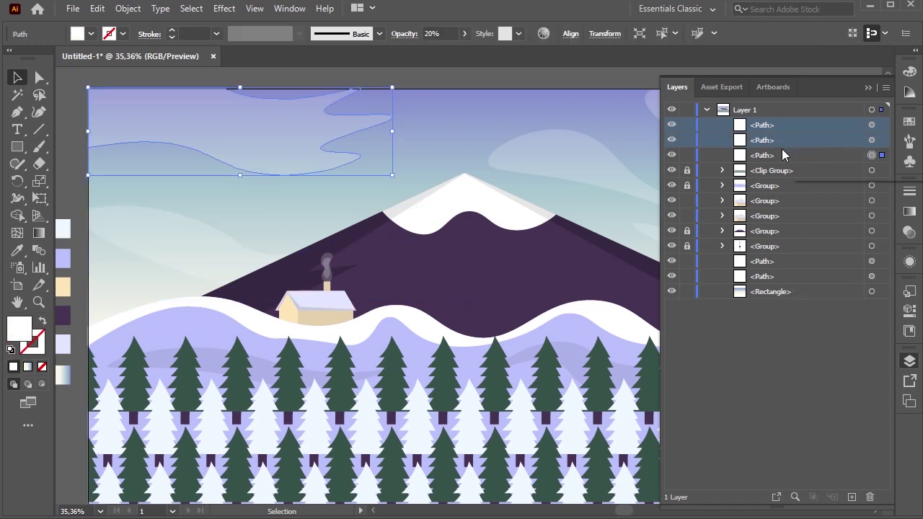
pyautogui.moveTo(771, 155); pyautogui.dragTo(768, 259)
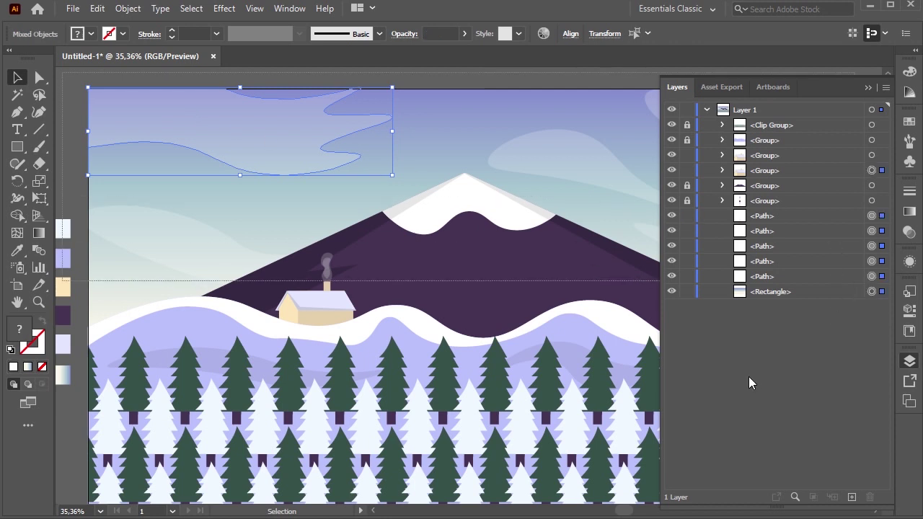
# Step: Group all unlocked objects, the cloud paths and background rectangle, then deselect
pyautogui.hotkey('ctrl', 'a')
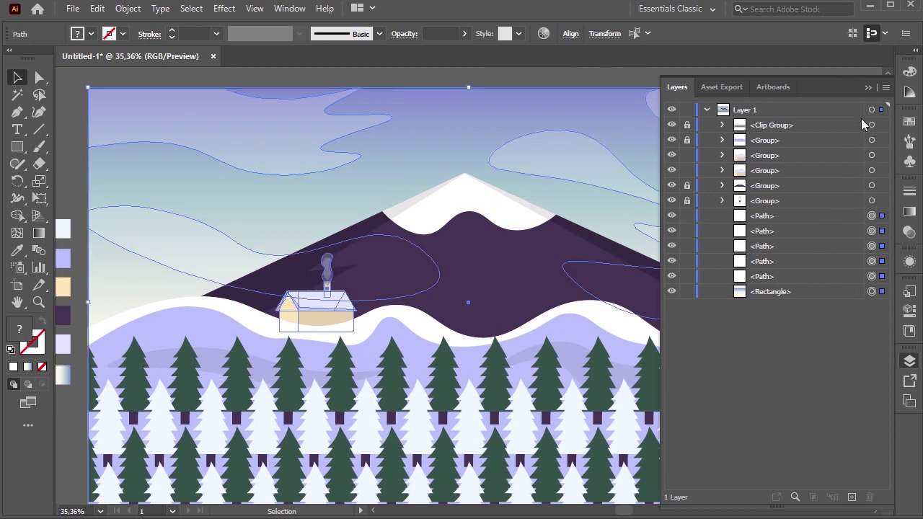
pyautogui.click(870, 88)
pyautogui.rightClick(533, 134)
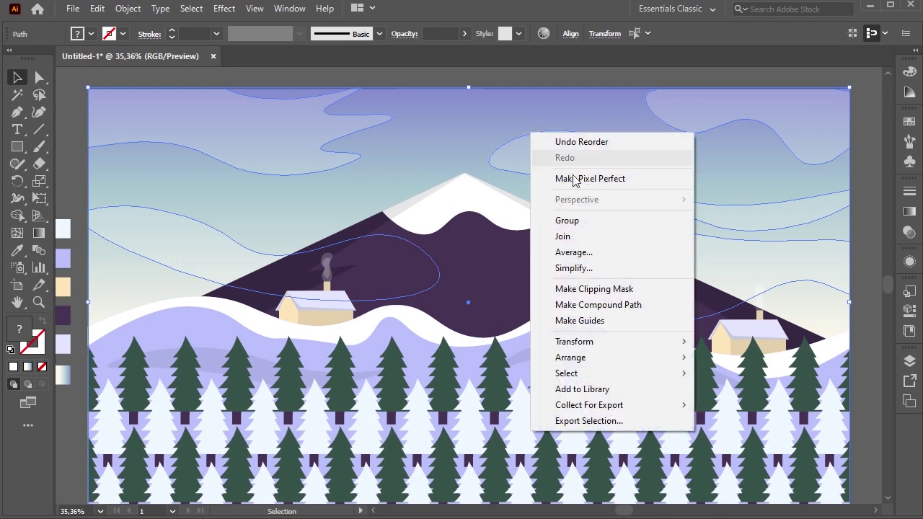
pyautogui.click(577, 220)
pyautogui.click(908, 361)
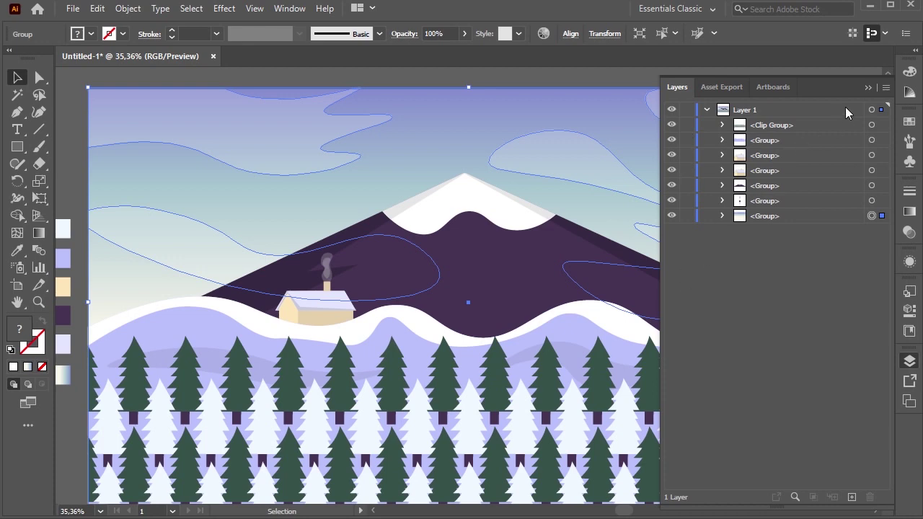
pyautogui.click(870, 87)
pyautogui.click(881, 204)
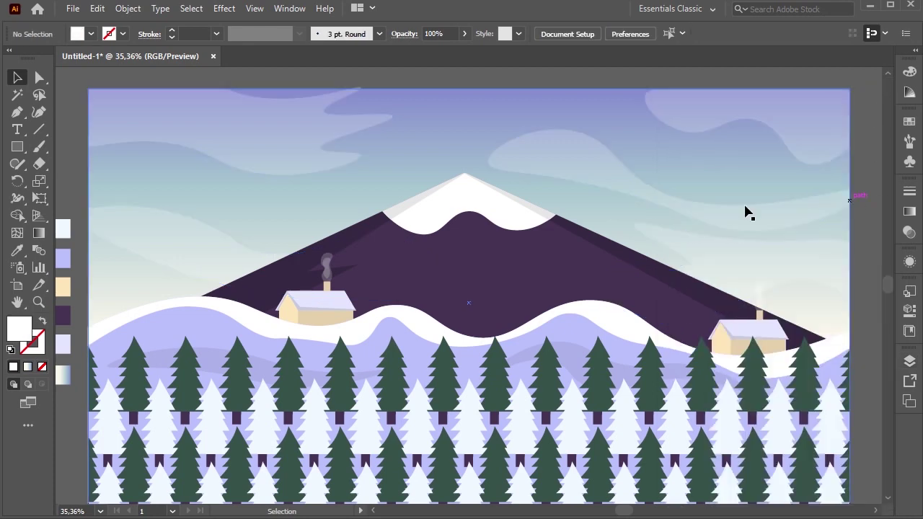
# Step: Inside the Clip Group, nudge the white-tree row down with Shift+Down
pyautogui.click(722, 420)
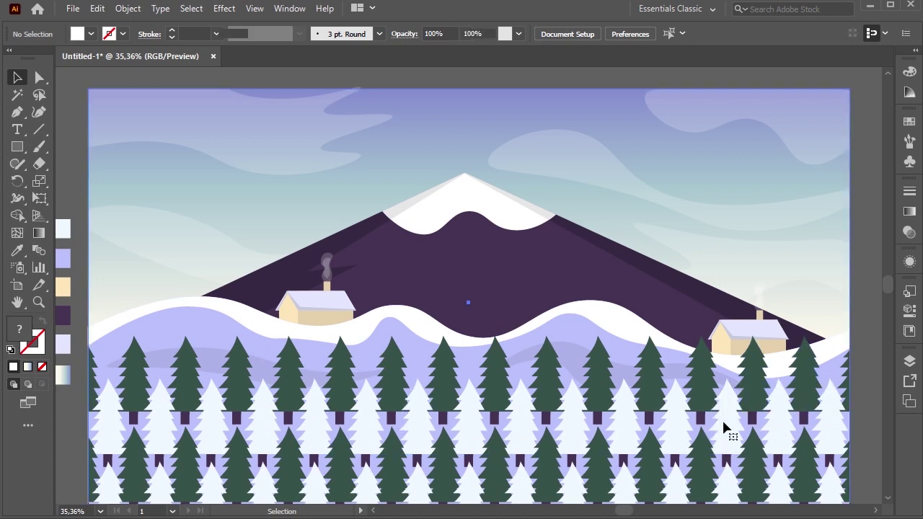
pyautogui.click(909, 361)
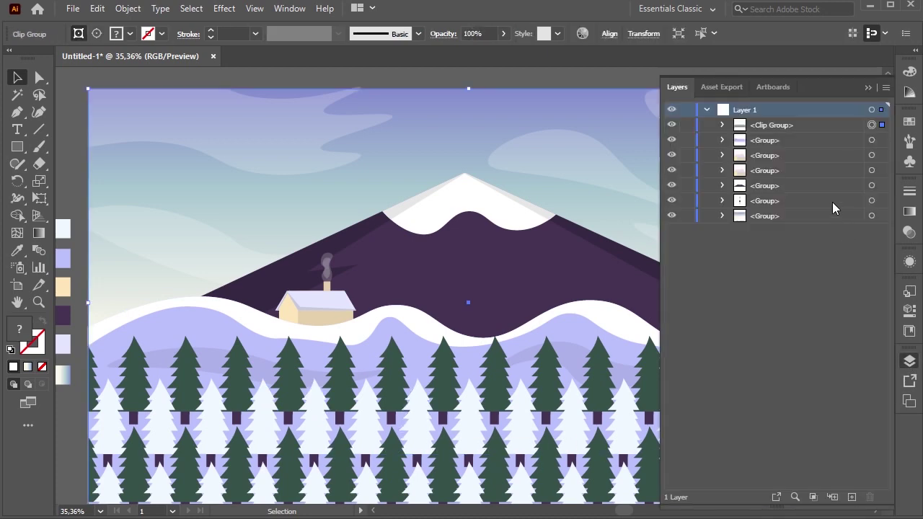
pyautogui.click(722, 124)
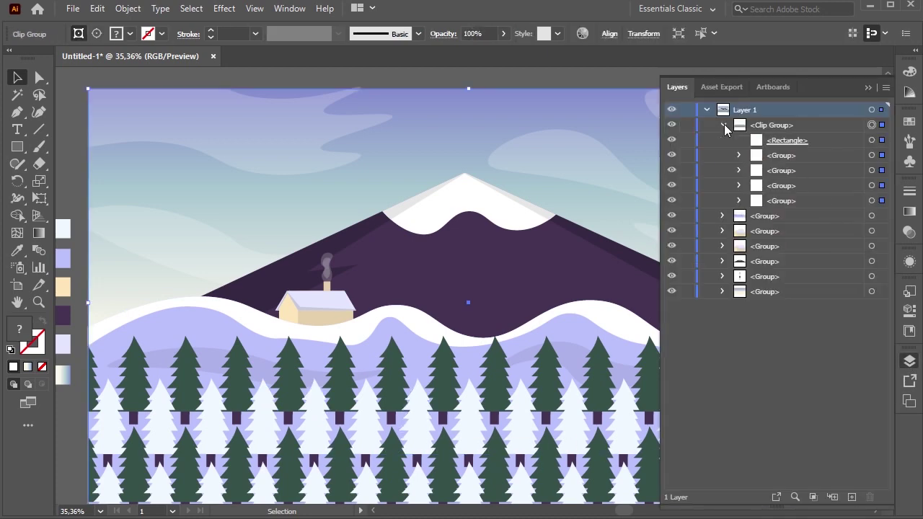
pyautogui.click(872, 171)
pyautogui.click(871, 186)
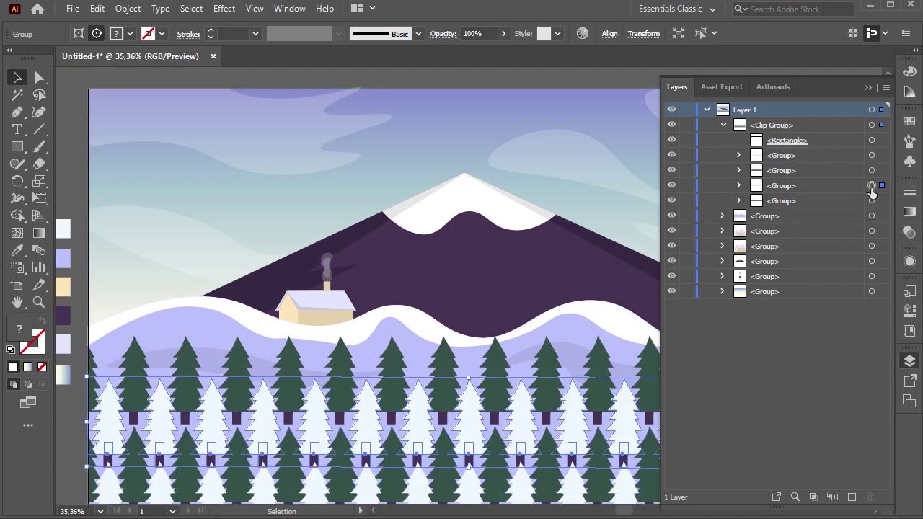
pyautogui.hotkey('shift', 'Down')
pyautogui.hotkey('shift', 'Down')
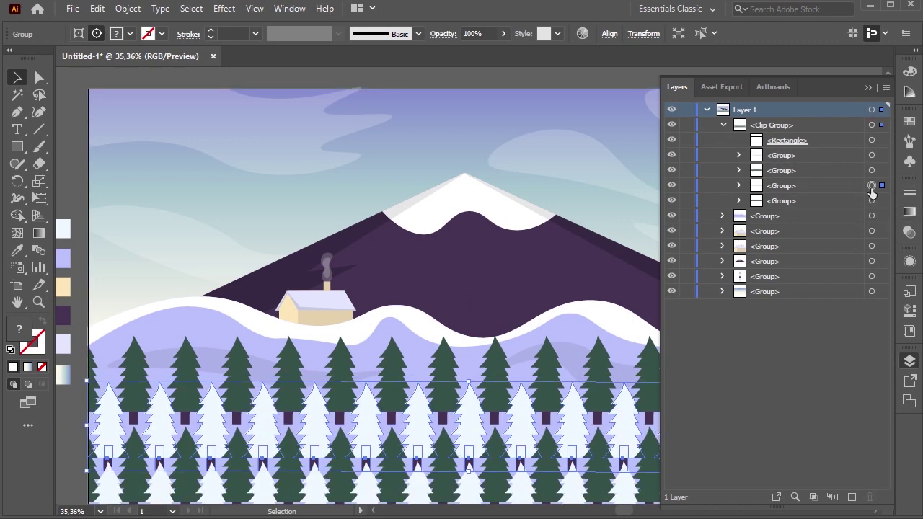
pyautogui.click(78, 216)
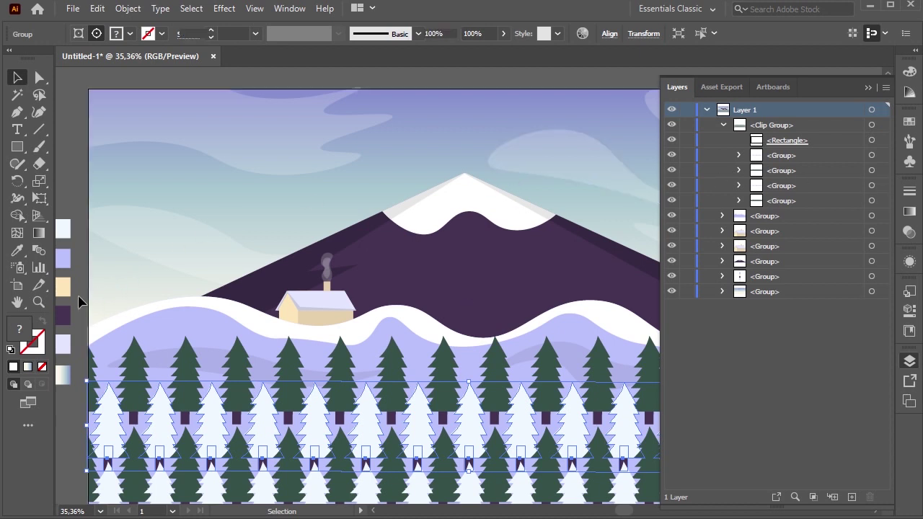
# Step: Nudge another tree row down with Shift+Down, then collapse the Clip Group and close Layers
pyautogui.click(872, 170)
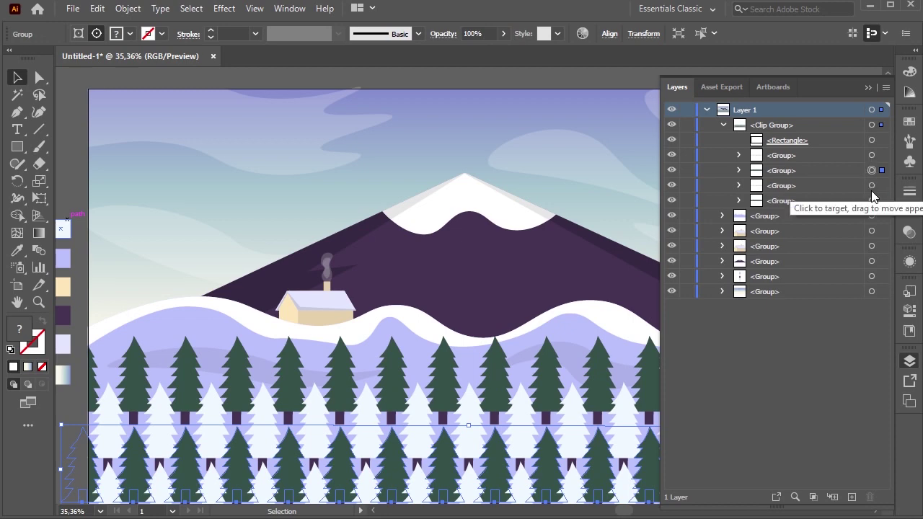
pyautogui.click(872, 201)
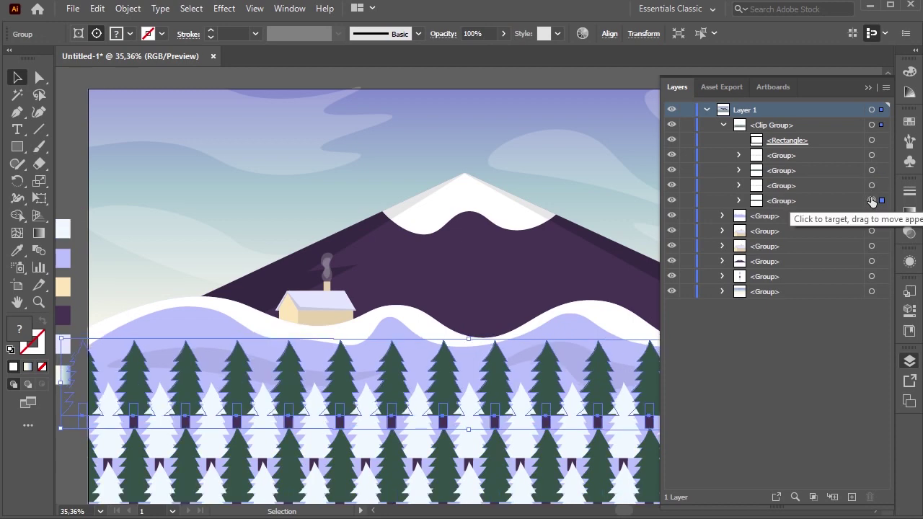
pyautogui.hotkey('shift', 'Down')
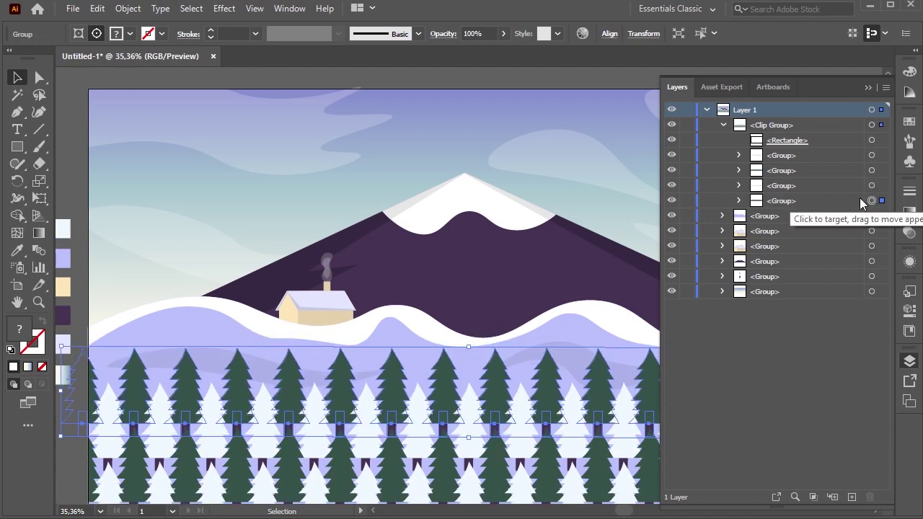
pyautogui.click(74, 449)
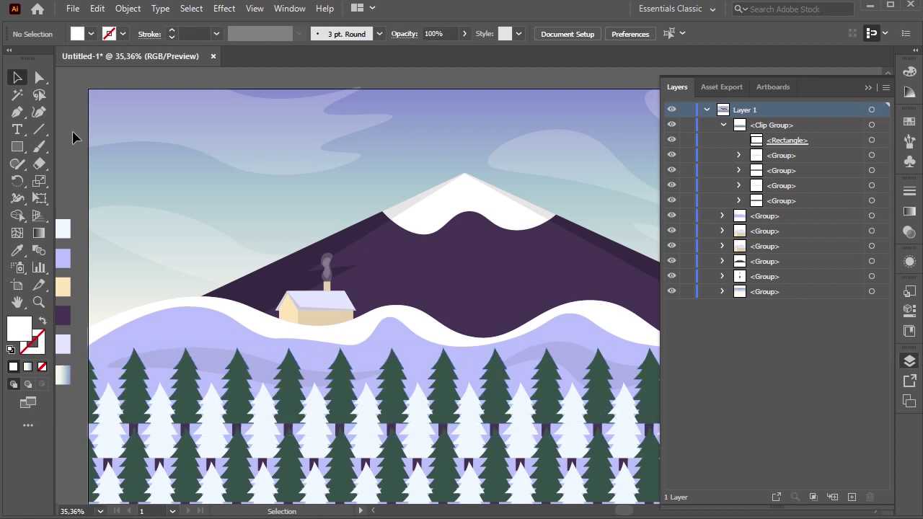
pyautogui.click(723, 125)
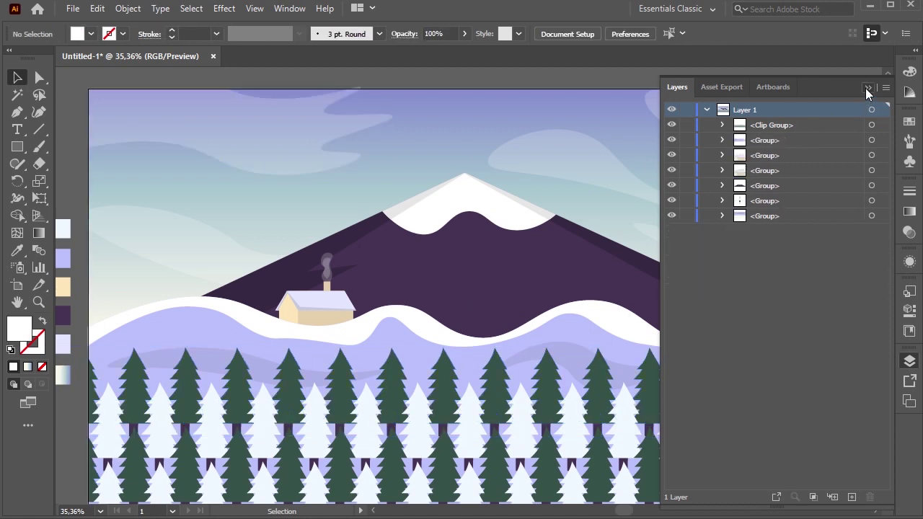
pyautogui.click(868, 88)
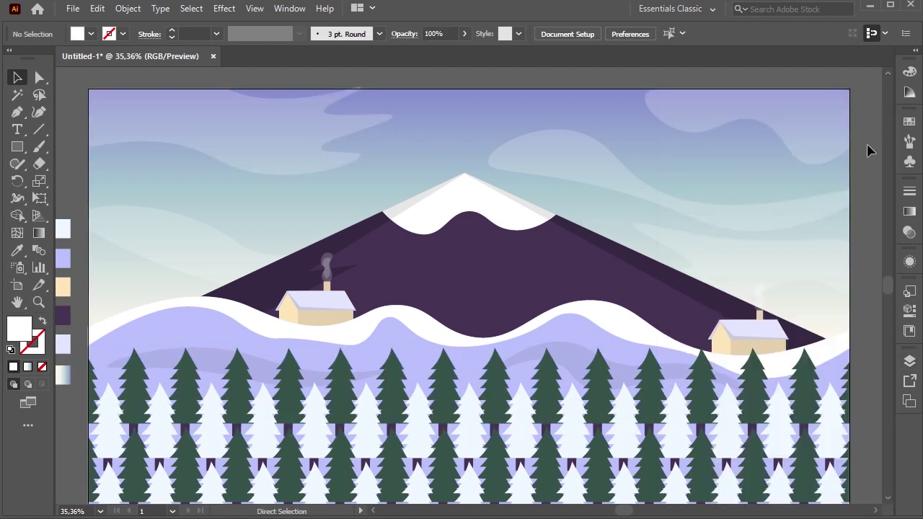
pyautogui.scroll(-1, 870, 150)
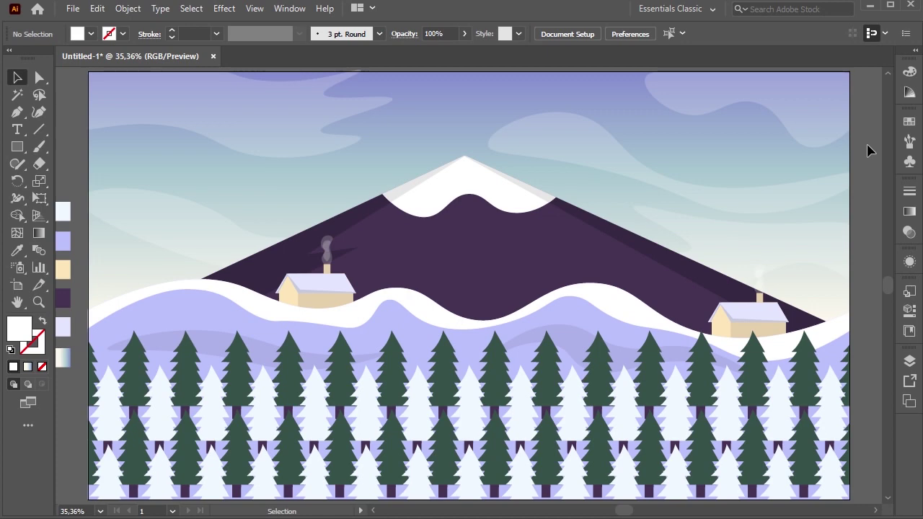